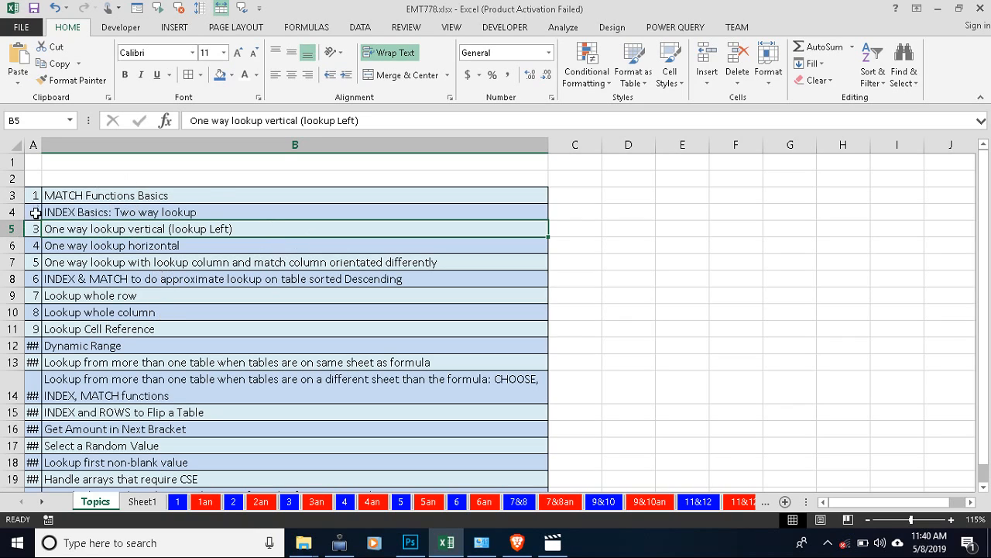
left_click(209, 387)
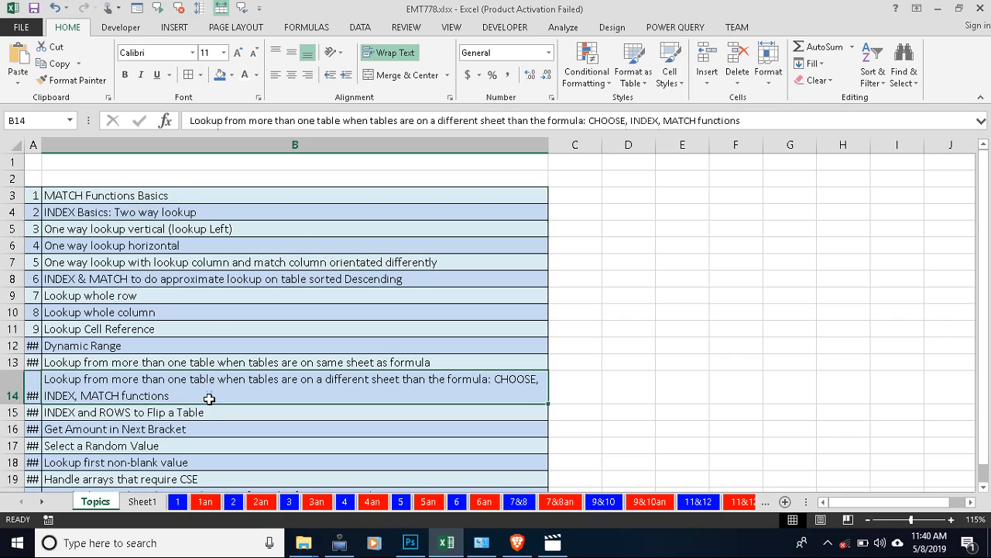
left_click(209, 429)
left_click(208, 447)
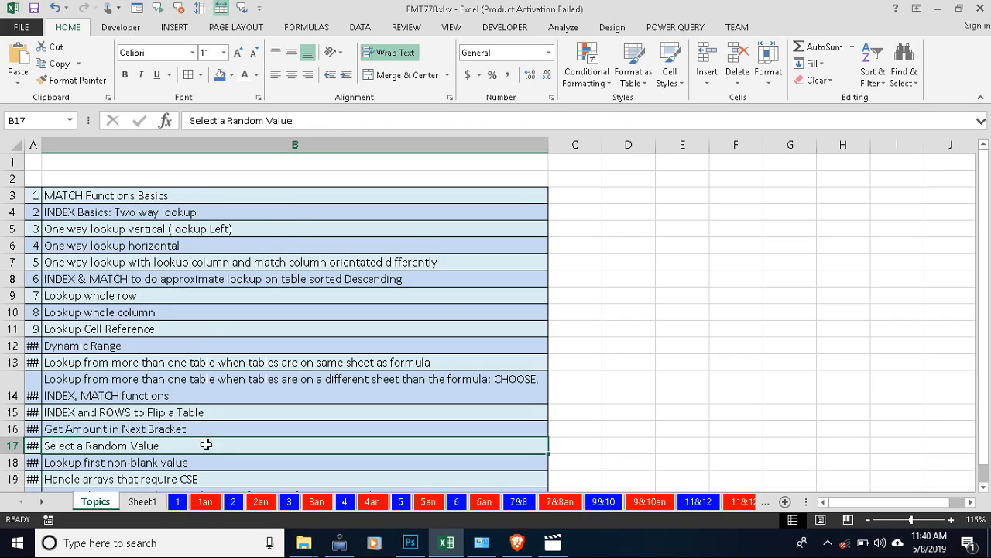
left_click(194, 344)
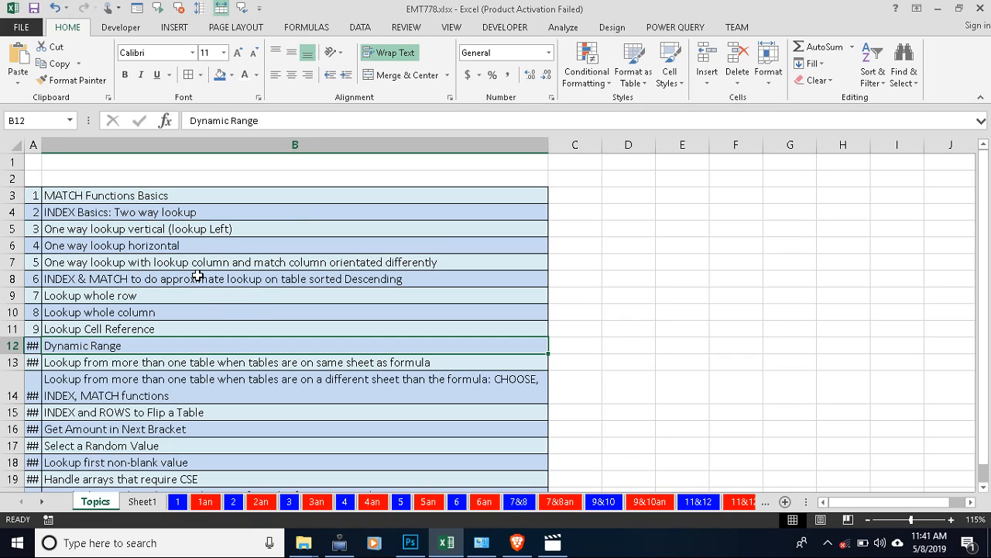
On Sheet1, enter the formula =INDEX(C2:D5,3,2) in cell C7 beside the index label.
left_click(148, 503)
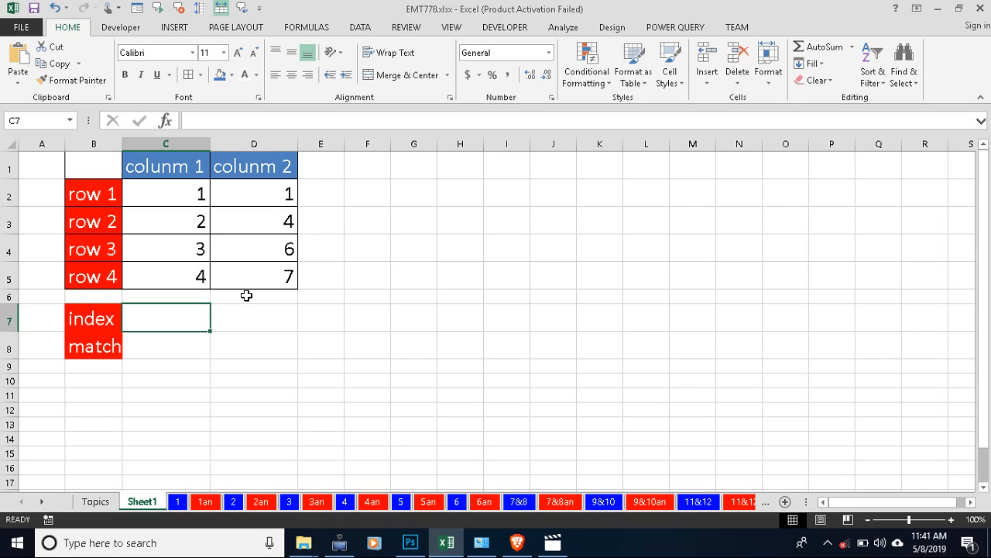
left_click(95, 316)
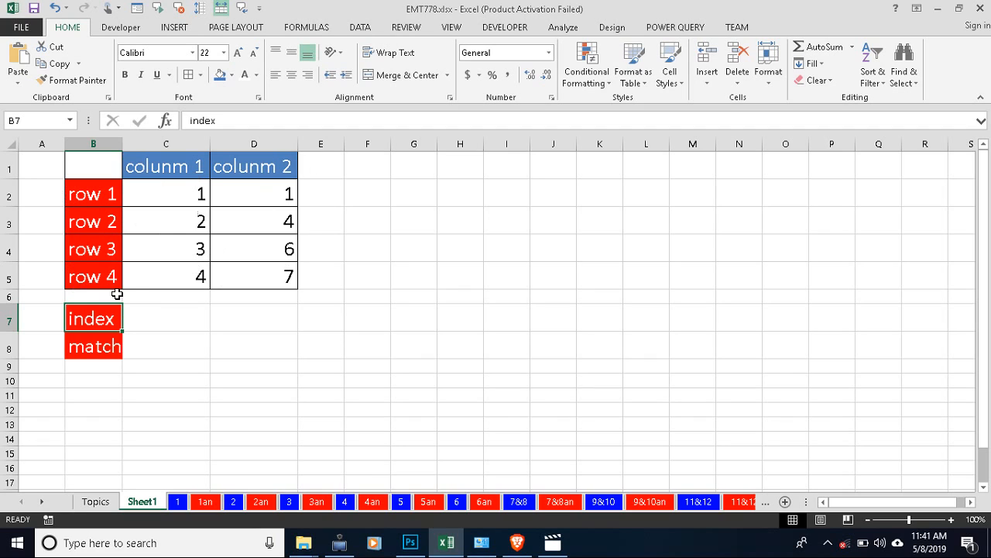
left_click(169, 321)
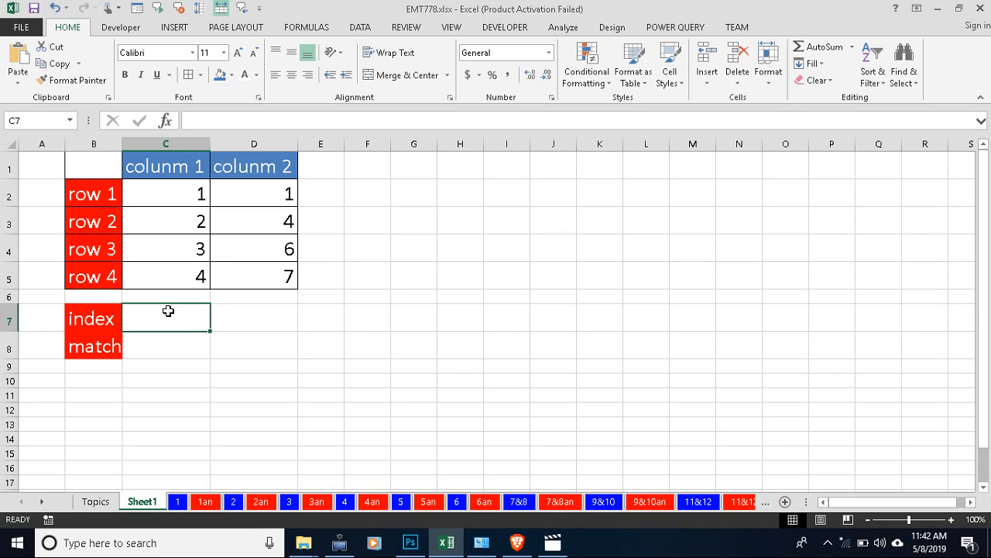
type("=ind")
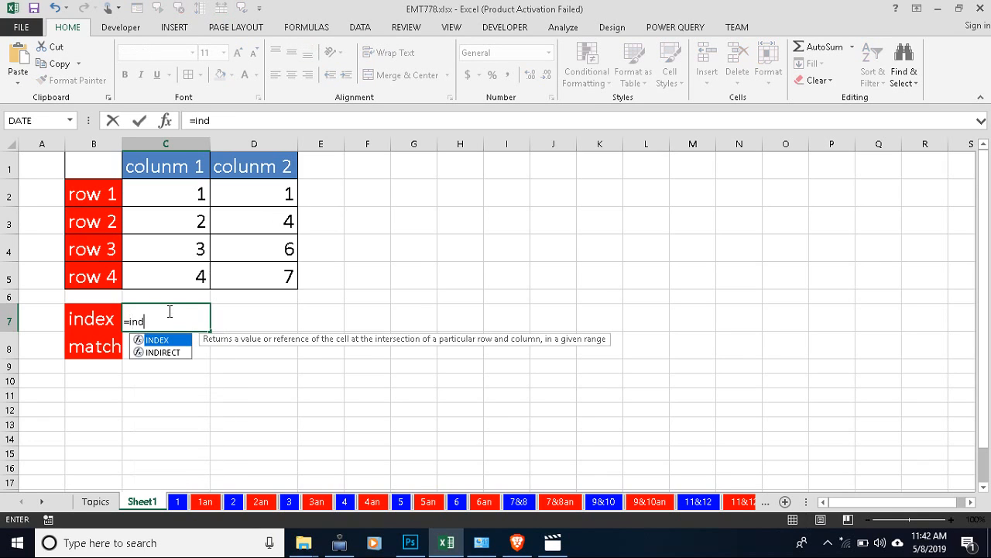
key("Tab")
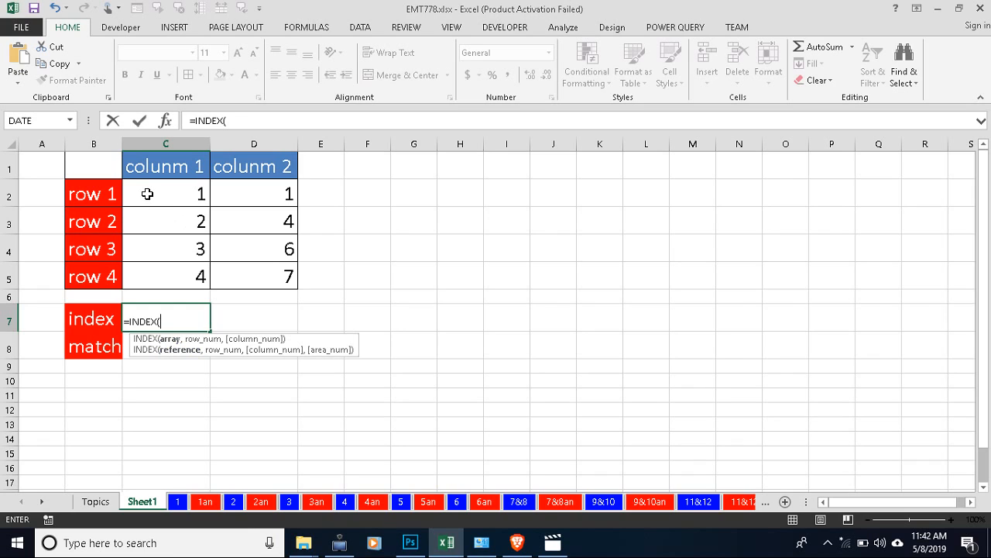
left_click_drag(147, 194, 260, 274)
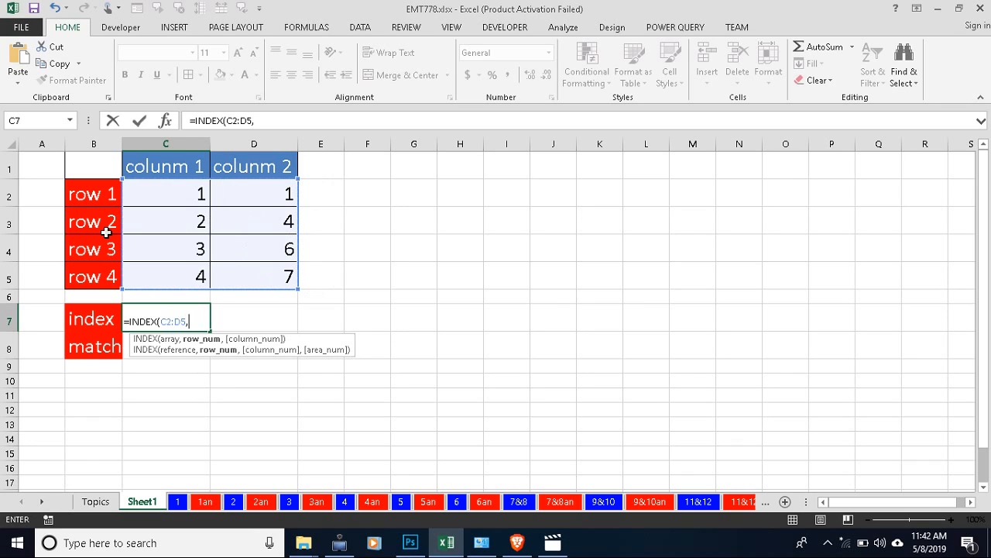
type(",")
type("3")
type(",")
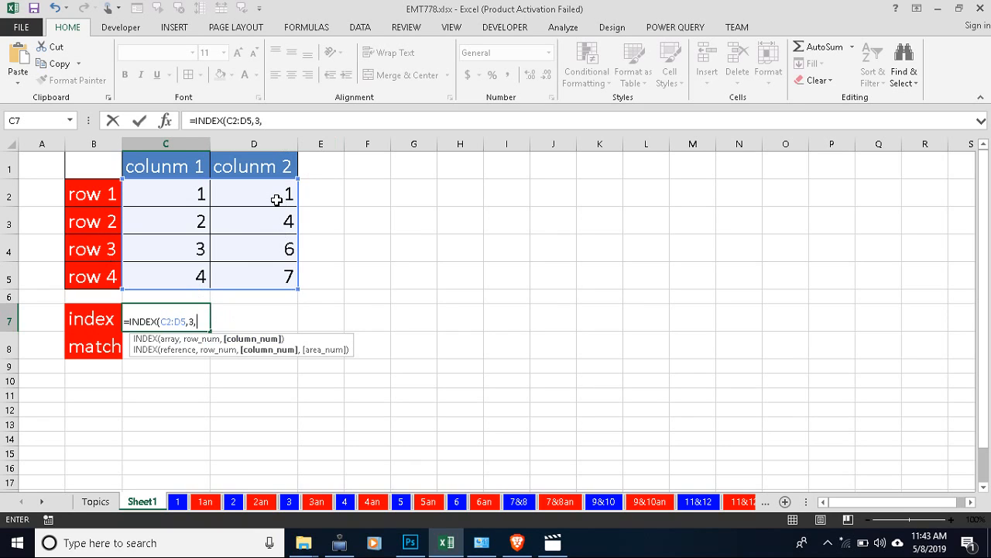
type("2)")
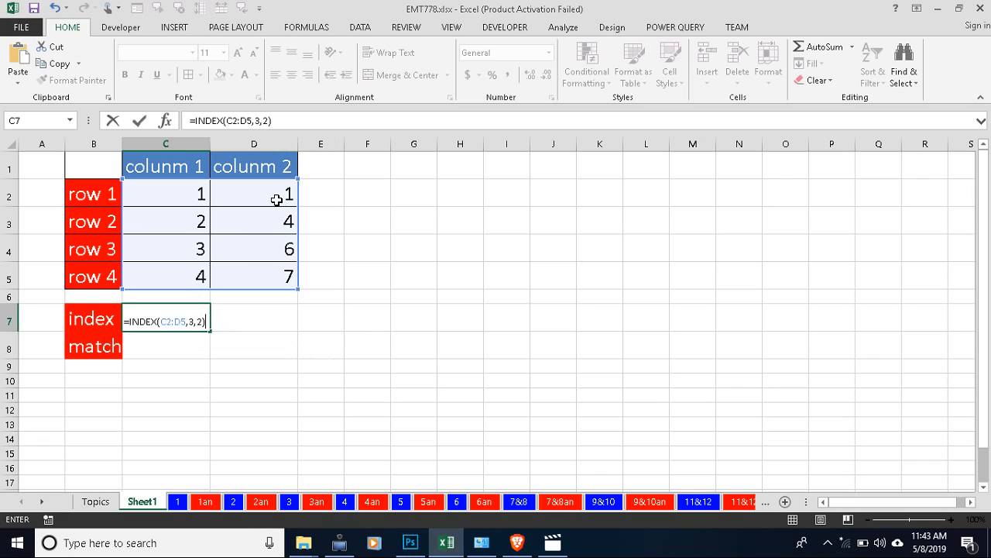
key("Return")
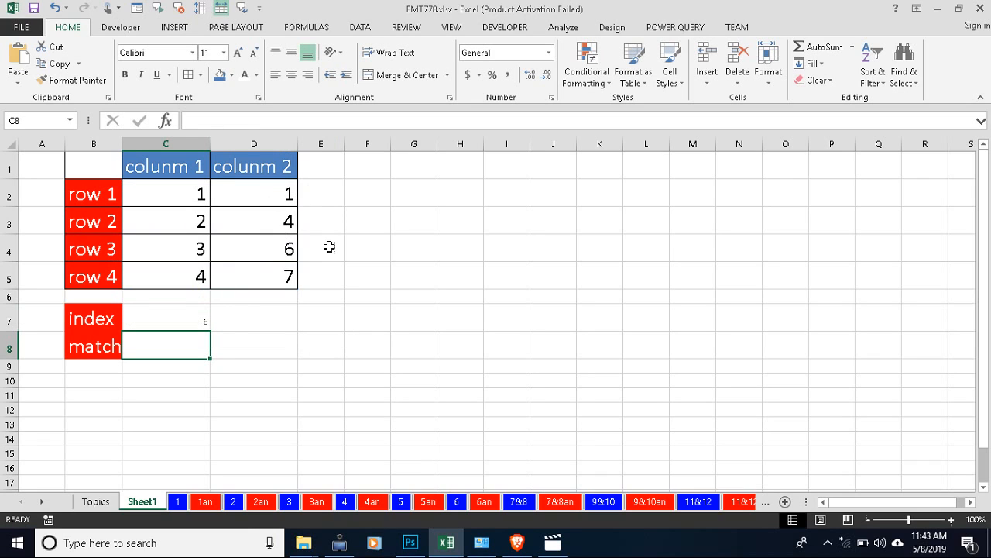
left_click(191, 319)
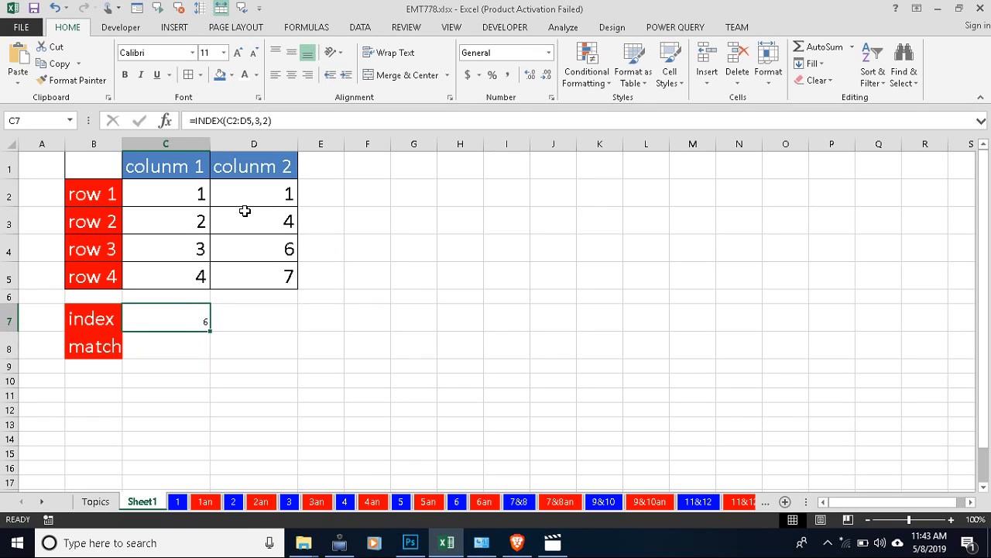
Enter the labels "colunm" in F2 and "row" in F3 beside the table.
left_click(232, 320)
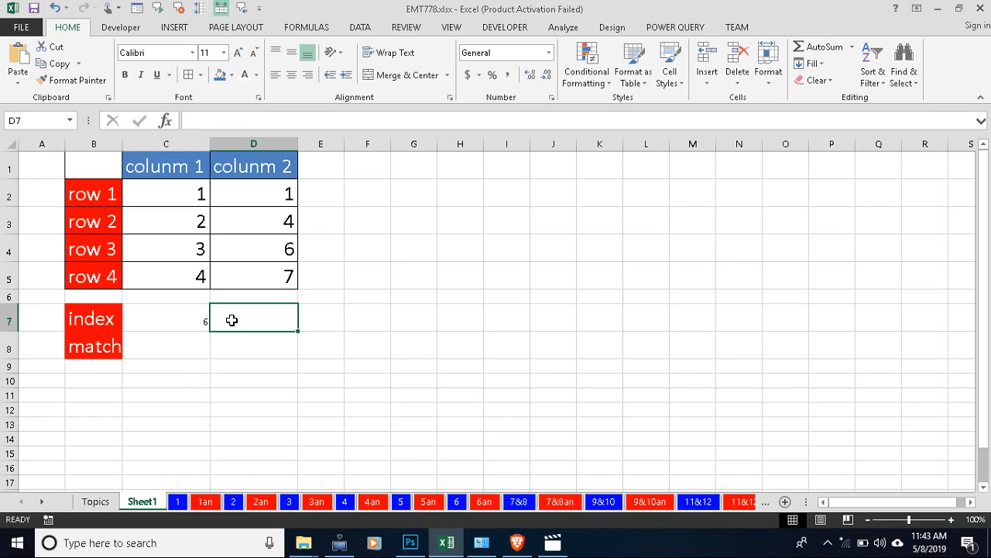
left_click(379, 198)
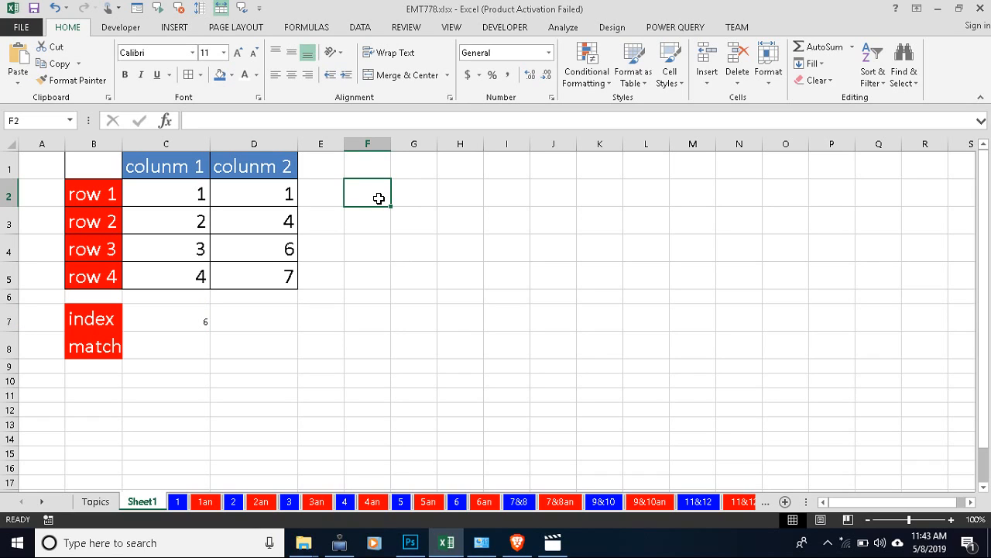
type("co")
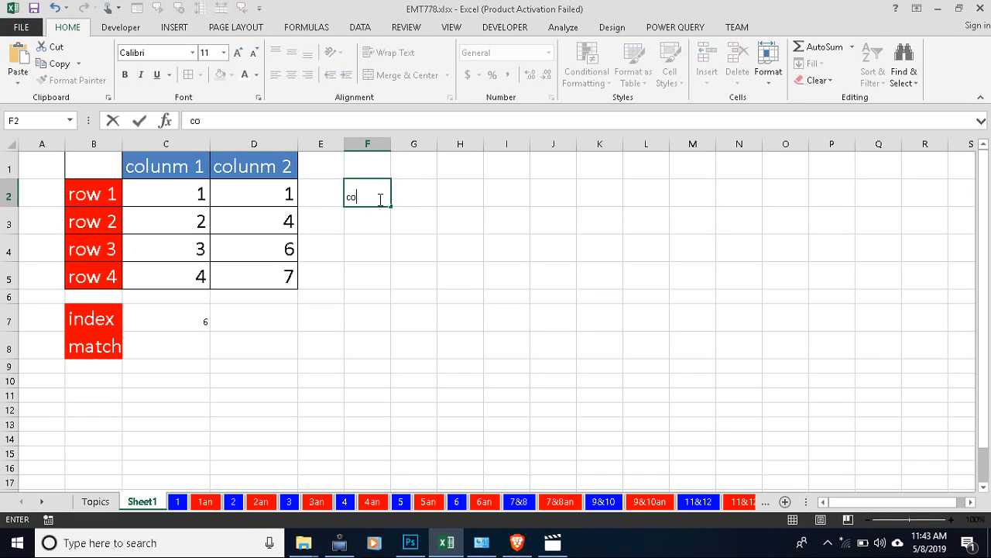
type("lunm")
key("BackSpace")
type("nm")
key("Return")
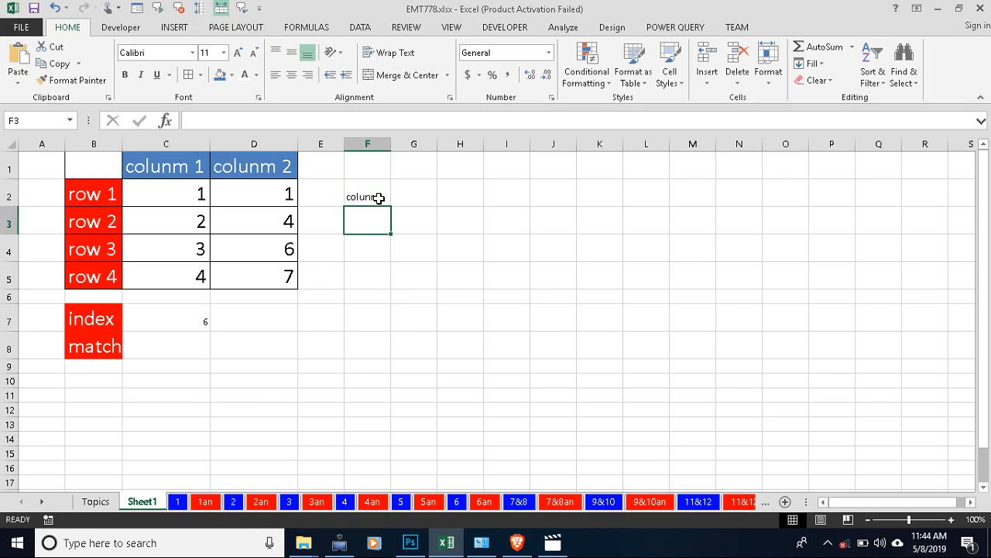
type("row")
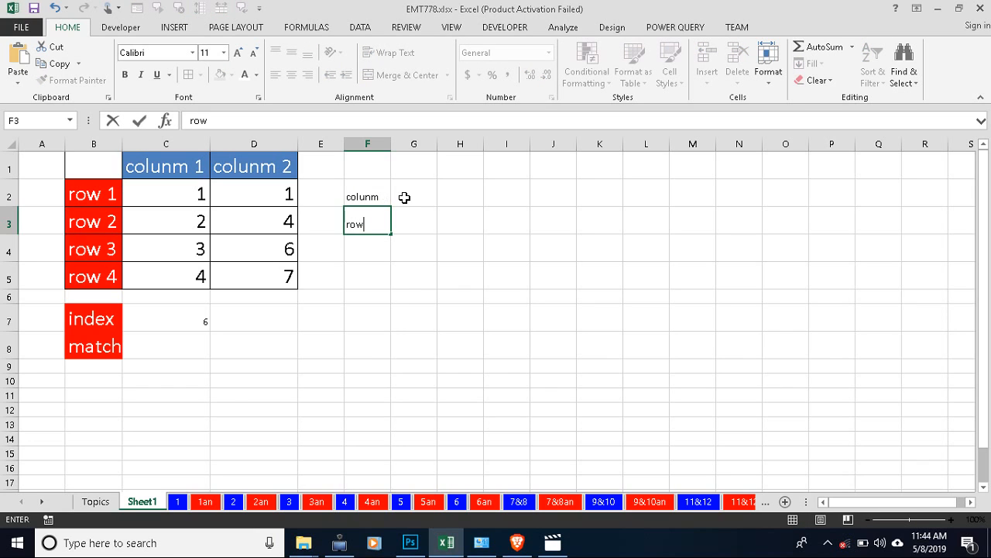
Enter 2 in G2 as the column number and 2 in G3 as the row number.
left_click(404, 197)
type("2")
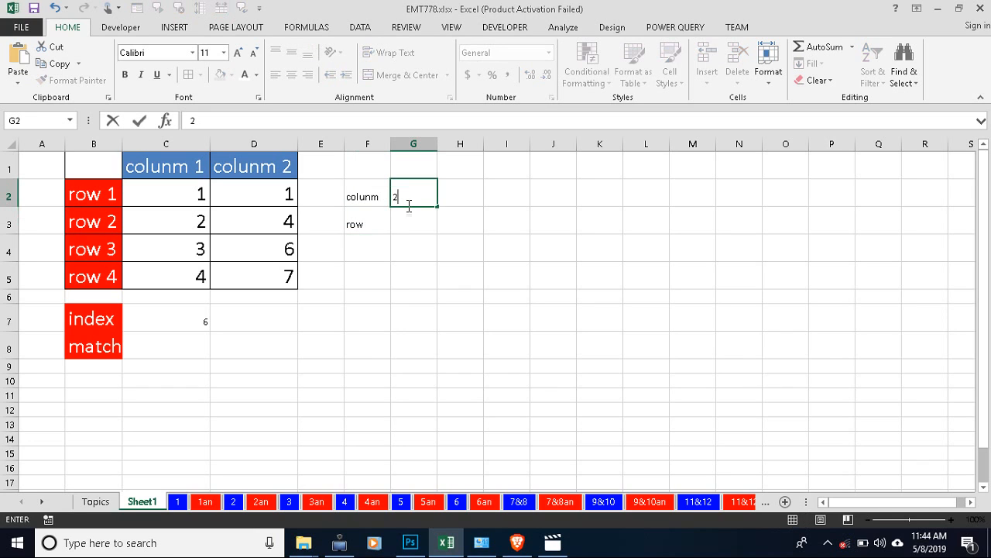
left_click(410, 223)
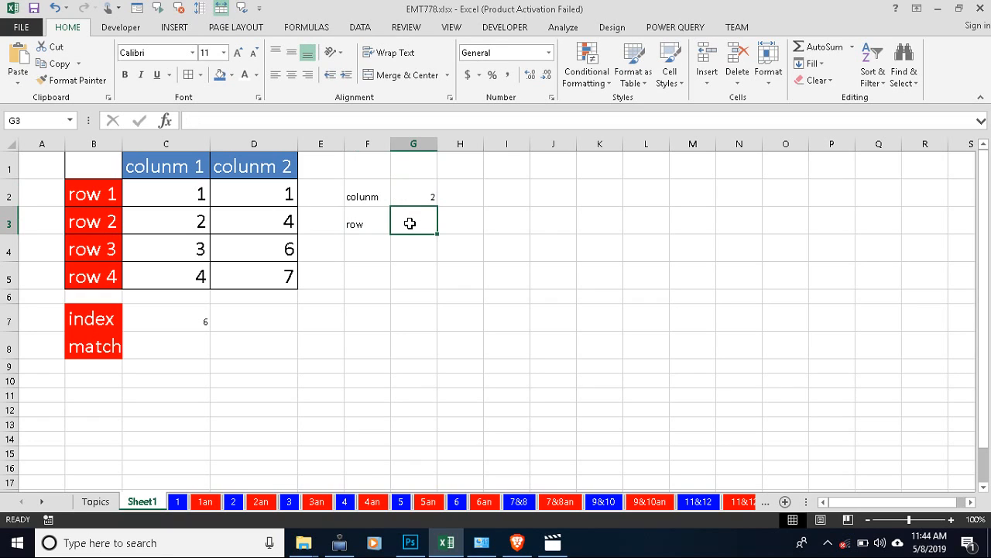
type("2")
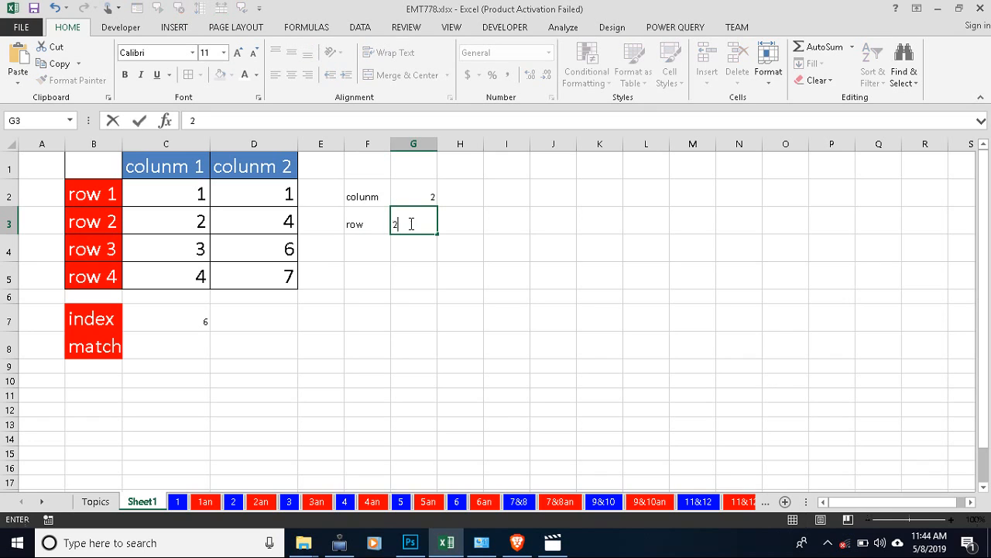
left_click(235, 312)
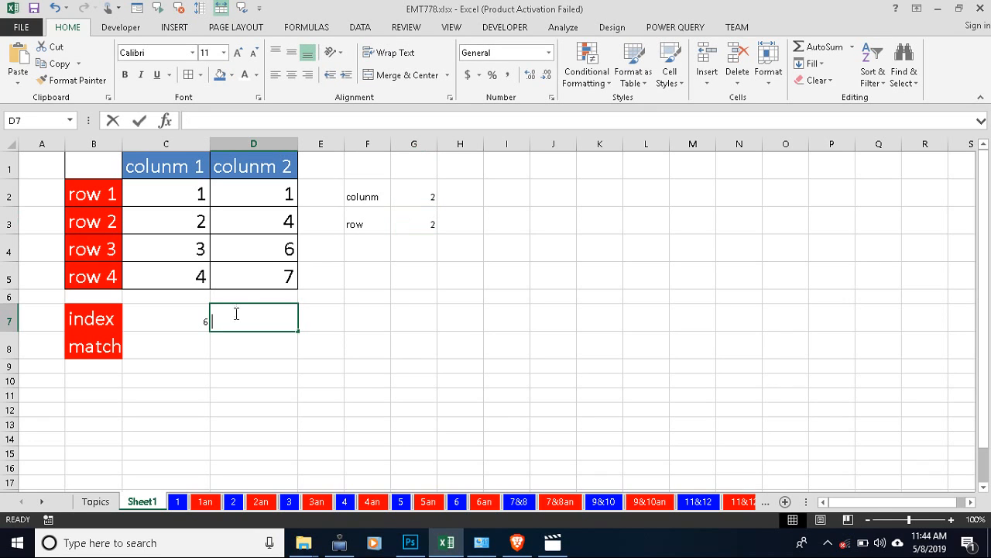
type("index")
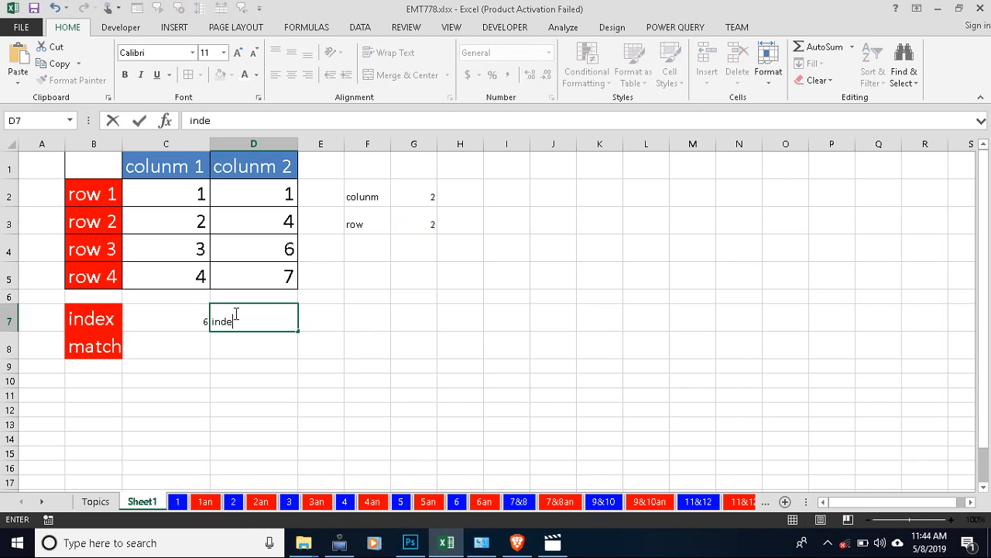
key("BackSpace")
key("BackSpace")
key("BackSpace")
key("BackSpace")
key("BackSpace")
Enter =INDEX(C2:D5,G3,G2) in D7 so the row and column numbers come from the labelled input cells.
type("=ind")
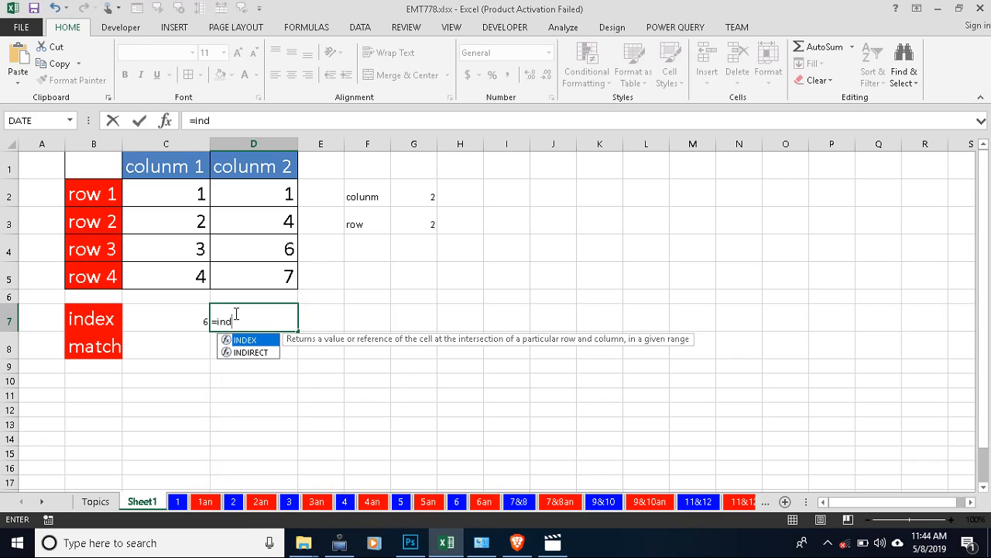
key("Tab")
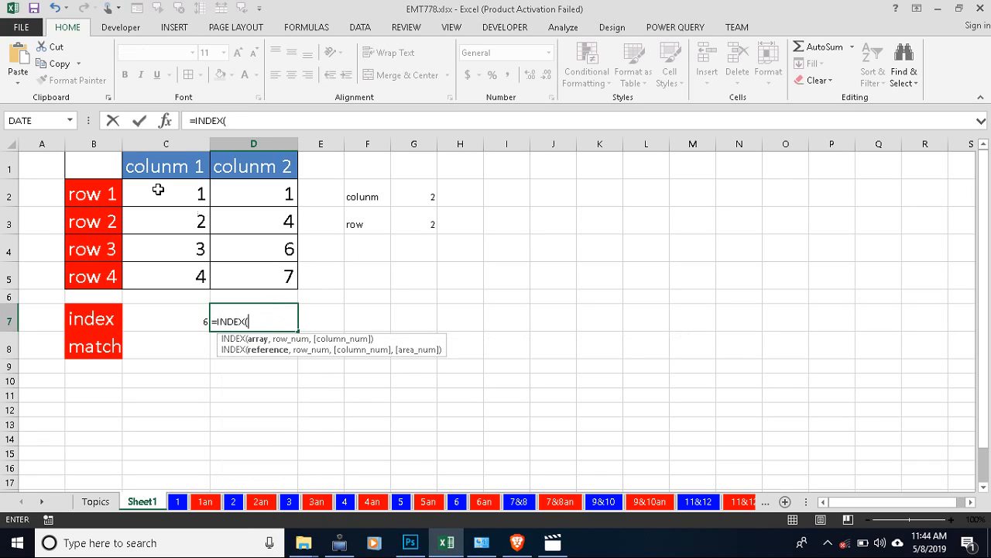
left_click_drag(158, 189, 265, 282)
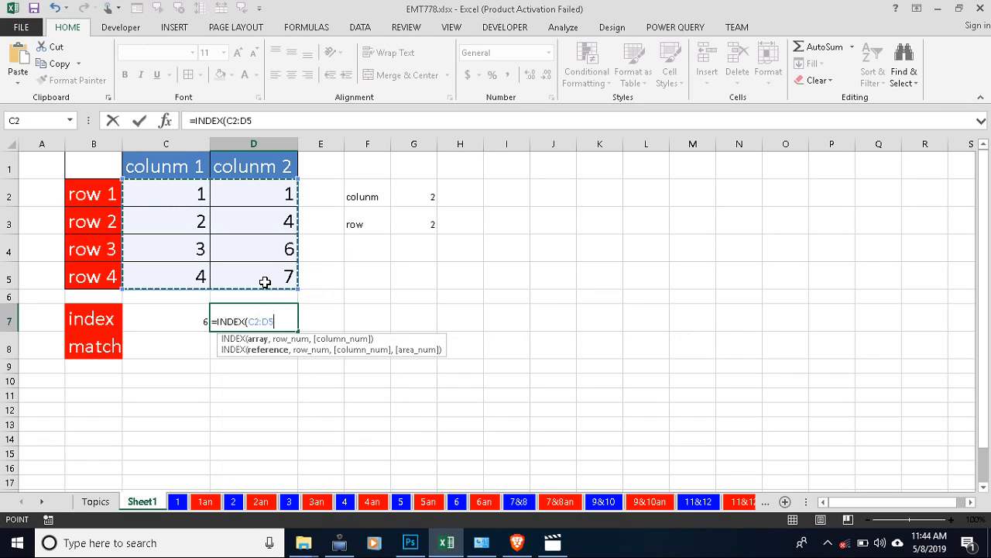
type(",")
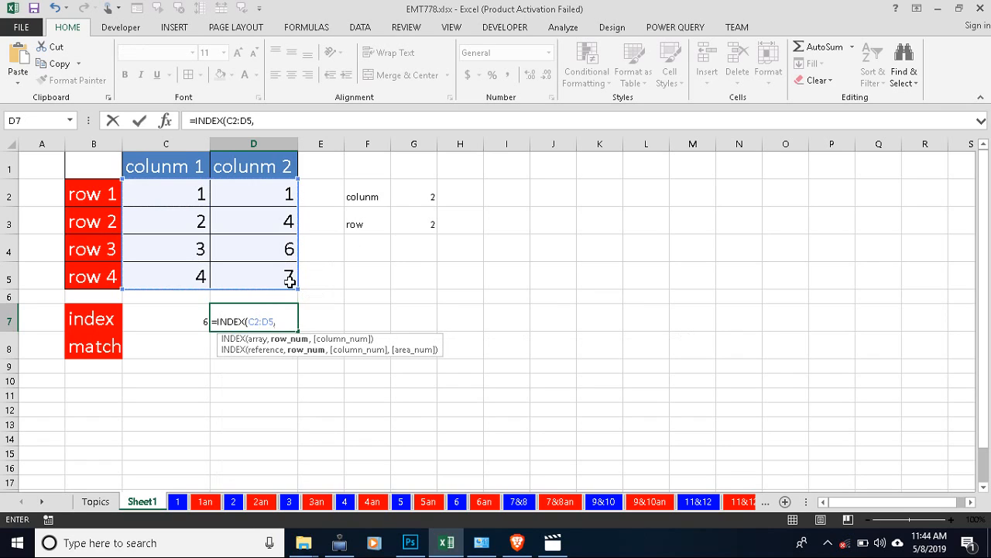
left_click(427, 225)
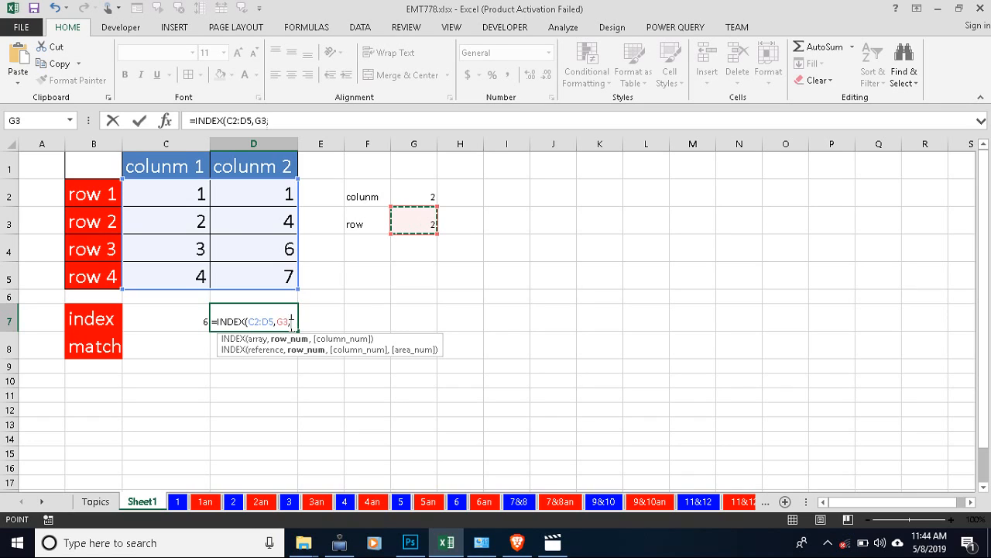
type(",")
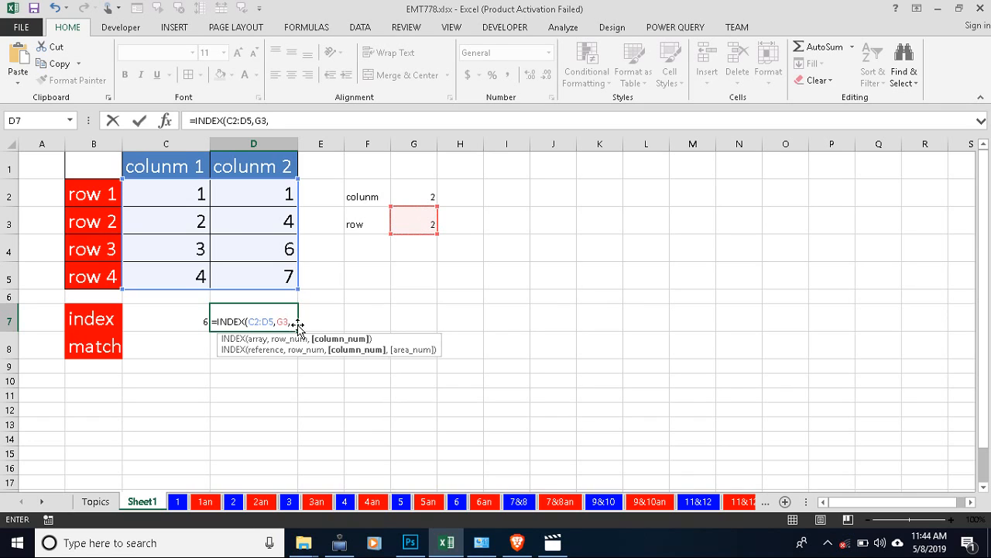
left_click(419, 198)
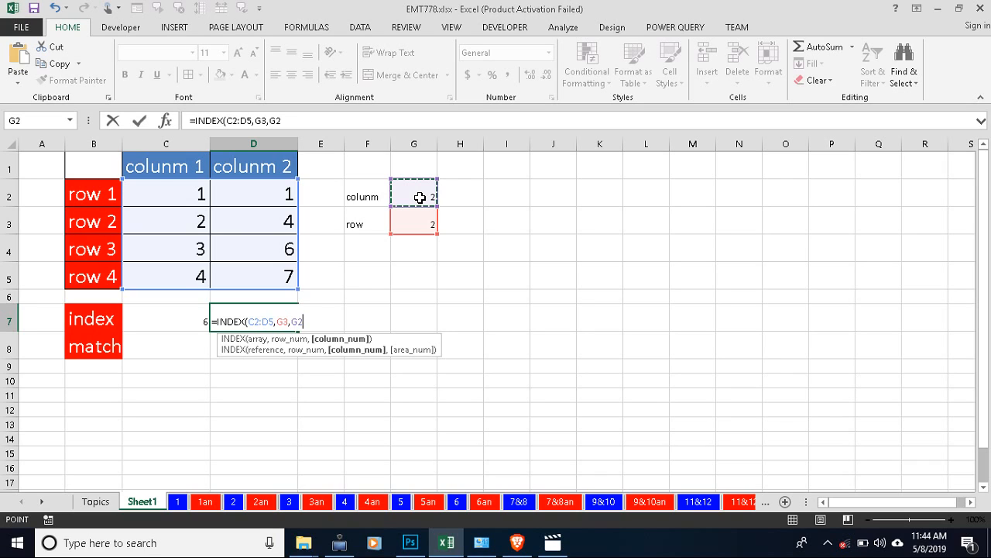
type(")")
key("Return")
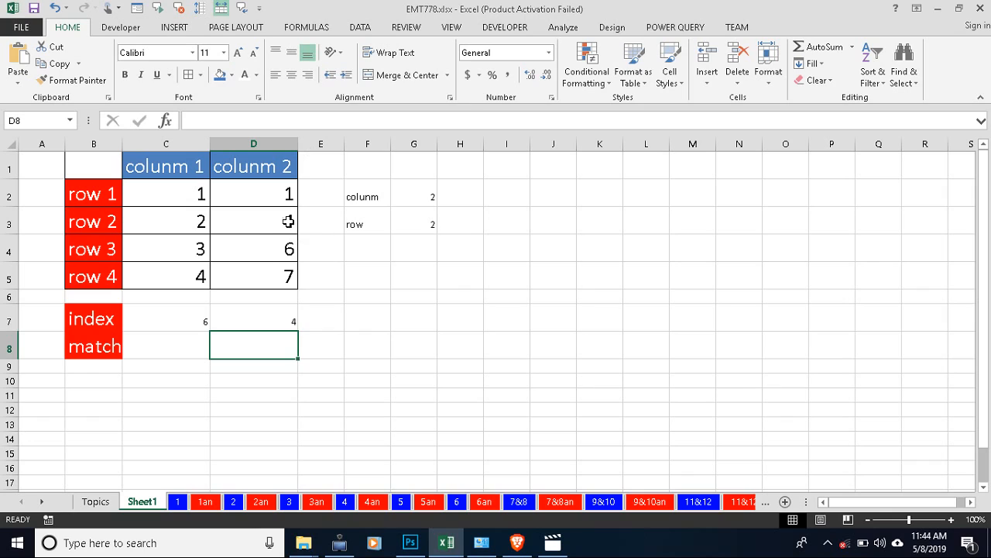
Set the row number in G3 to 1 and the table value in D2 to 65.
left_click(431, 225)
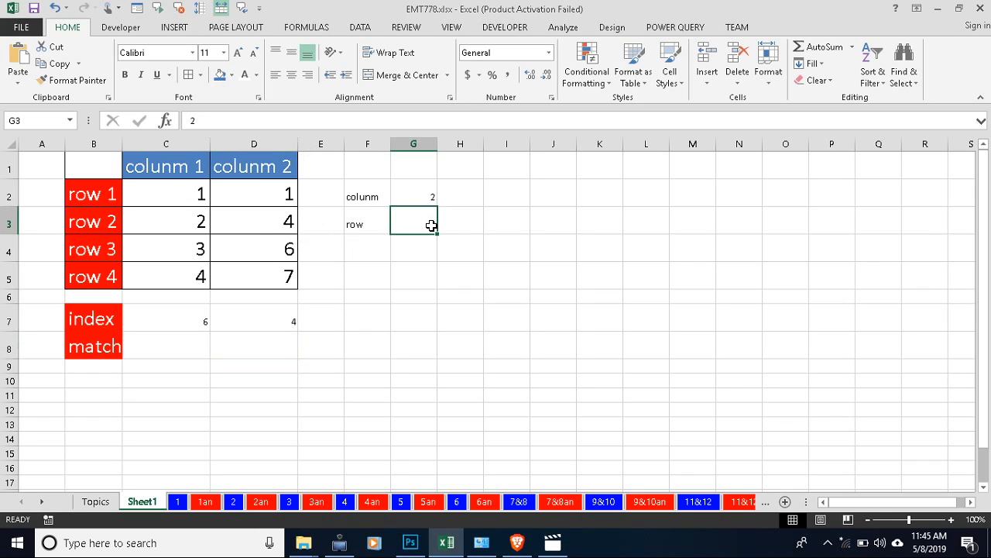
type("1")
key("Return")
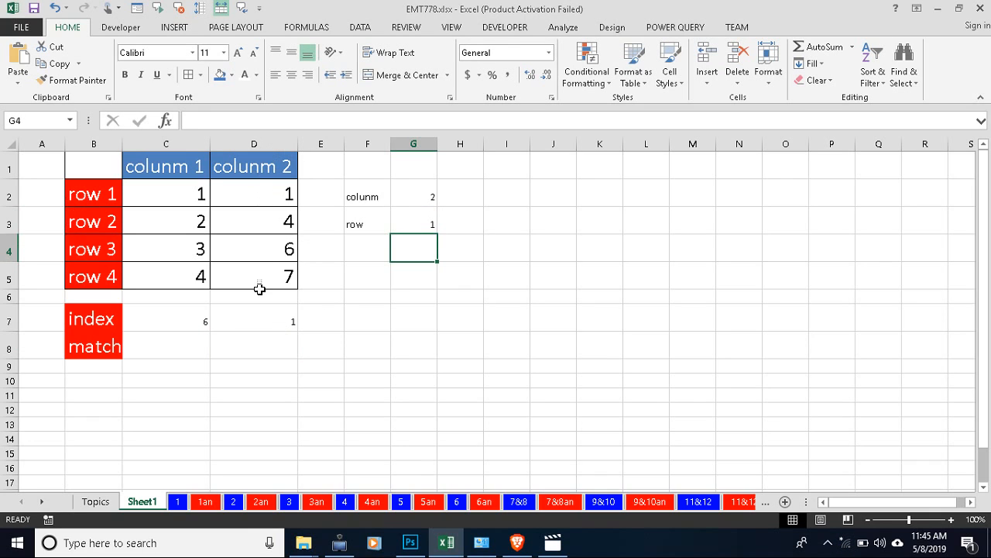
left_click(283, 195)
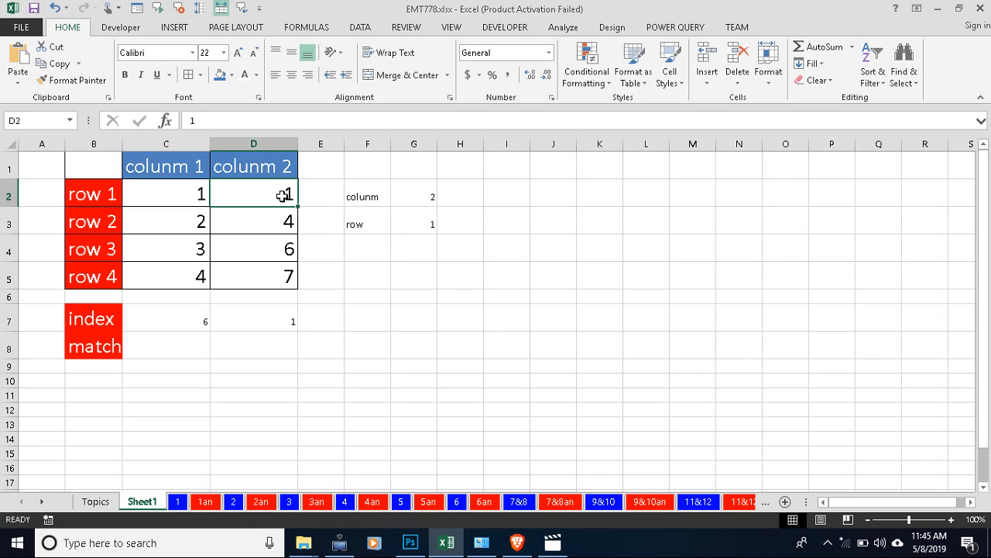
type("65")
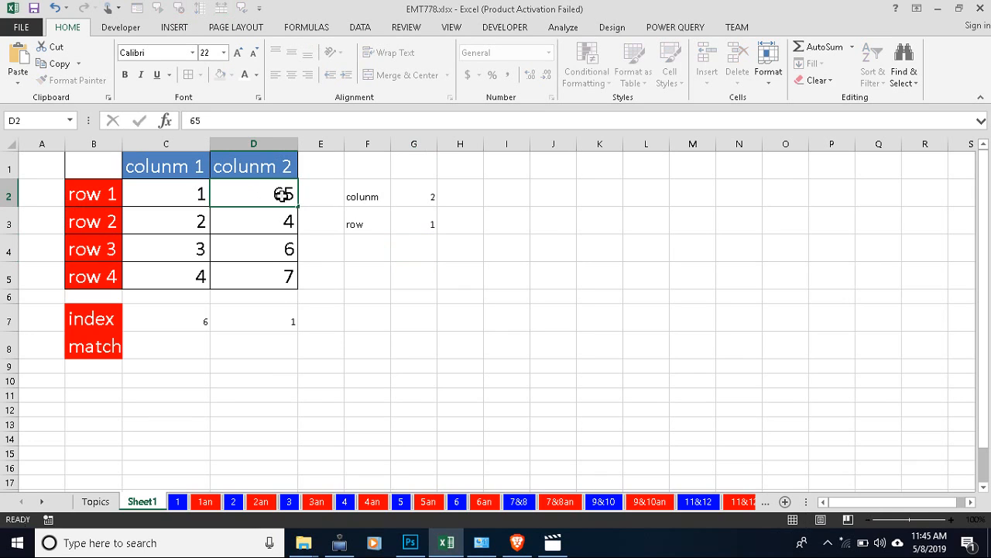
Commit the value 65 in D2 and inspect the INDEX formula in D7.
key("Return")
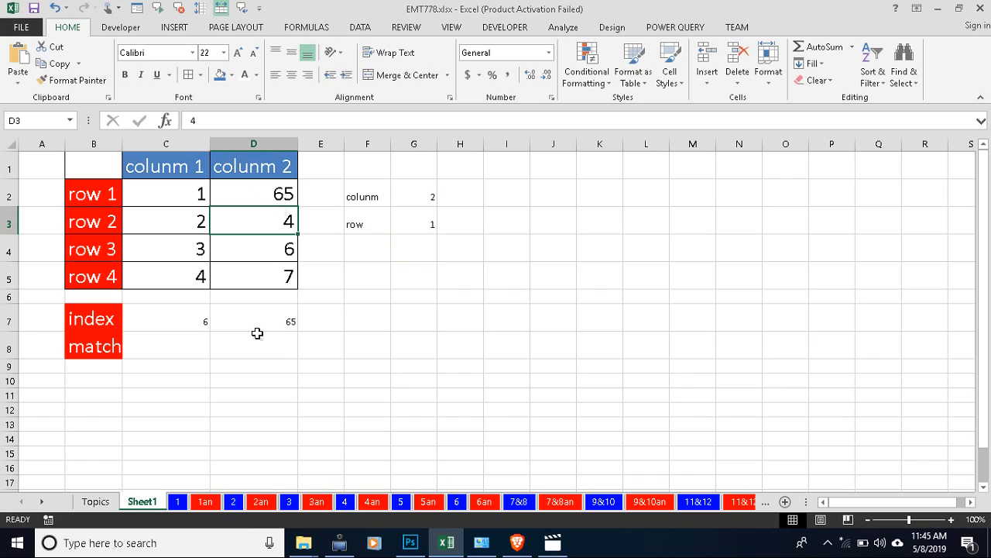
left_click(289, 319)
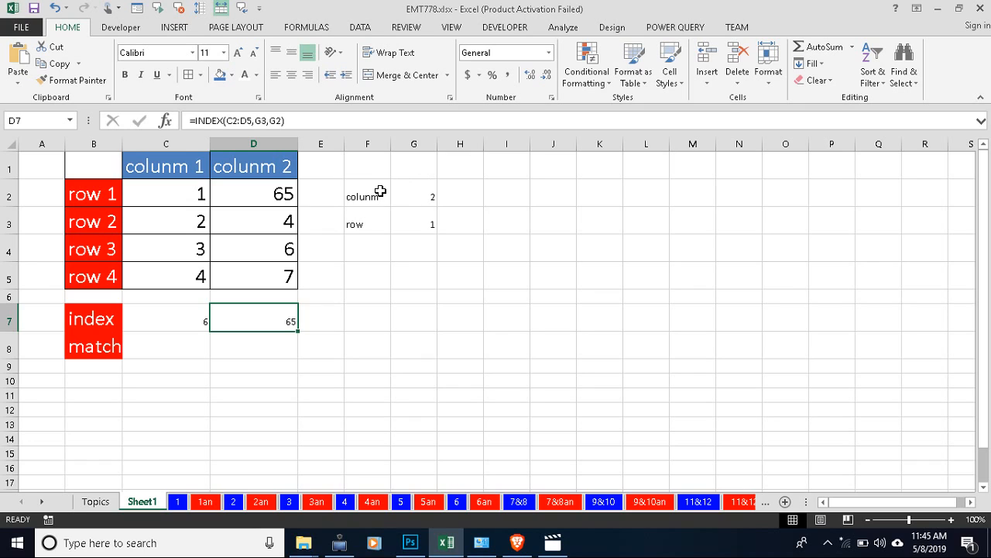
Clear the labelled column and row inputs in F2:G3 and the INDEX formulas in C7:D7.
left_click_drag(368, 195, 426, 234)
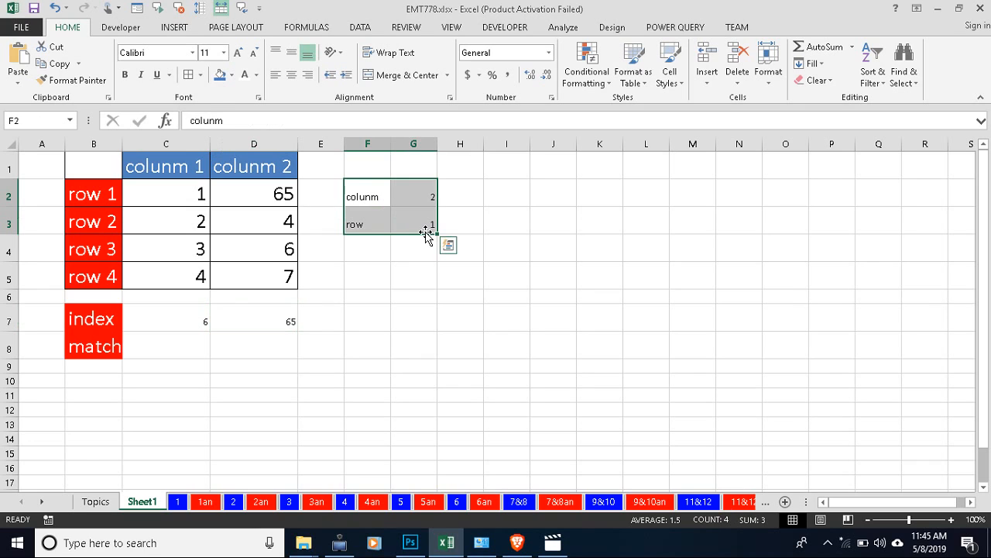
key("Delete")
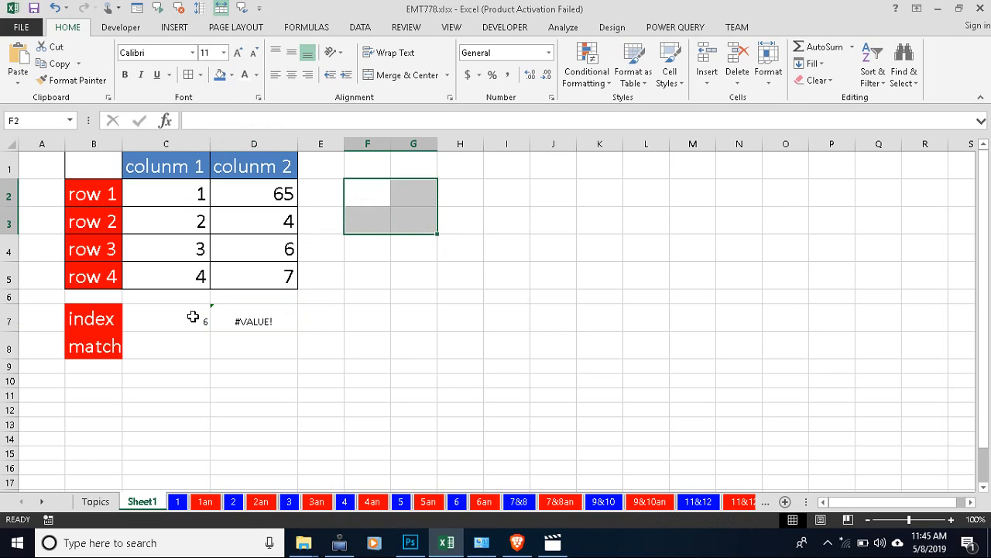
left_click_drag(193, 317, 260, 316)
key("Delete")
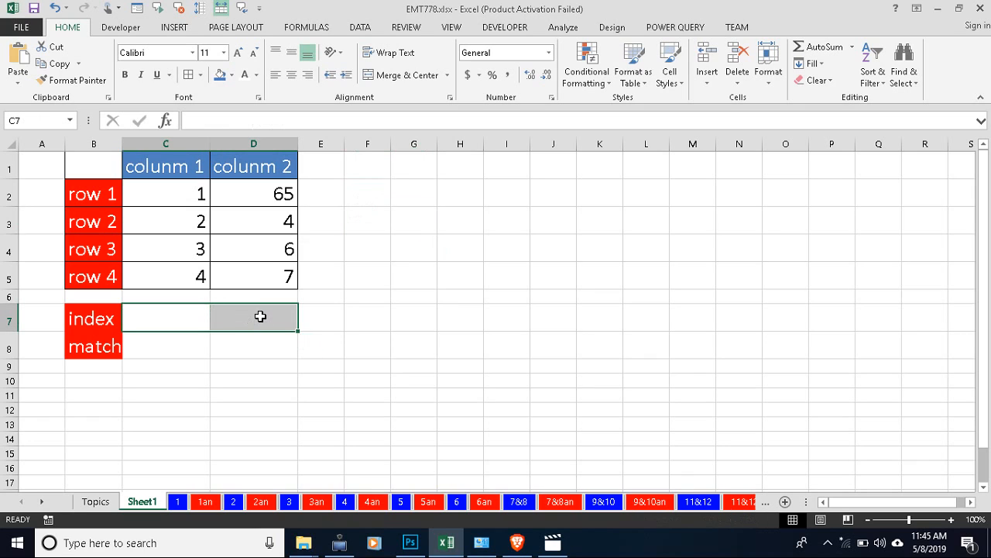
Enter 3 in F5 as the lookup value for the MATCH example.
left_click(177, 350)
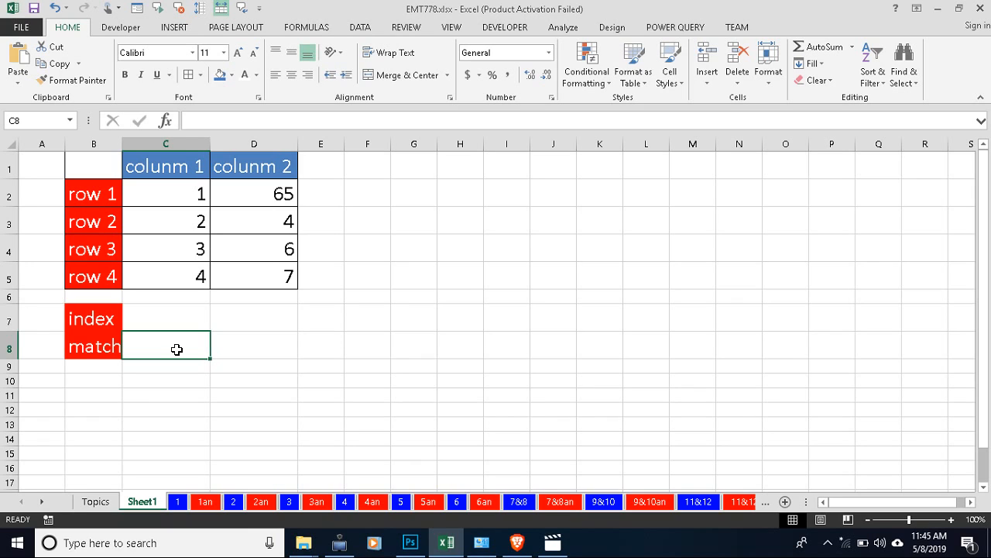
left_click(363, 279)
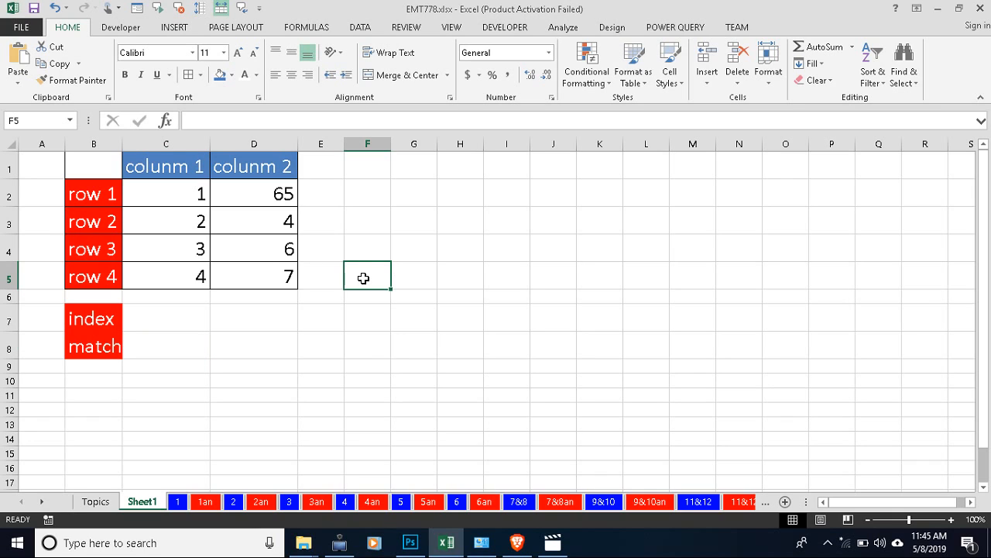
type("3")
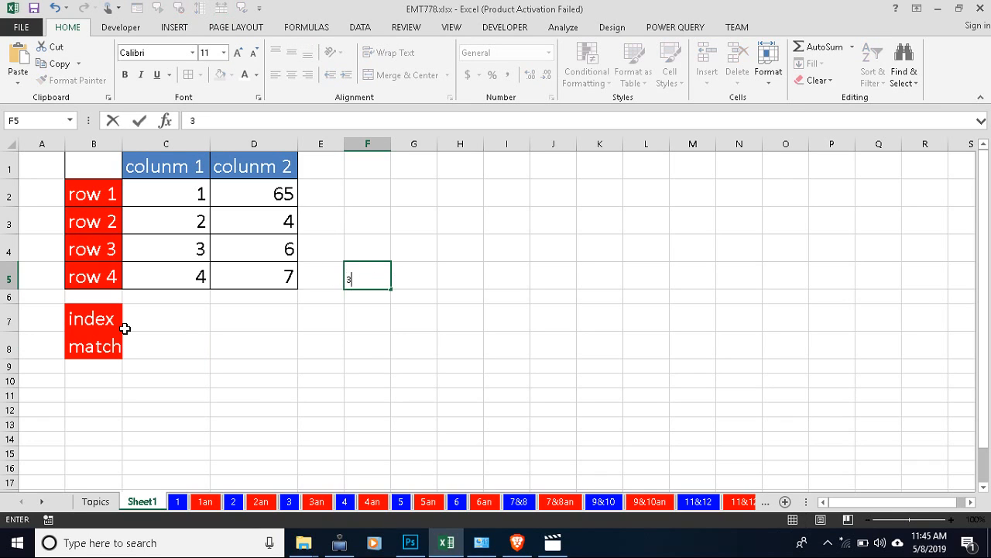
Enter =MATCH(F5,C2:D5,0) in C8 to look up the F5 value in the table with an exact match.
left_click(145, 344)
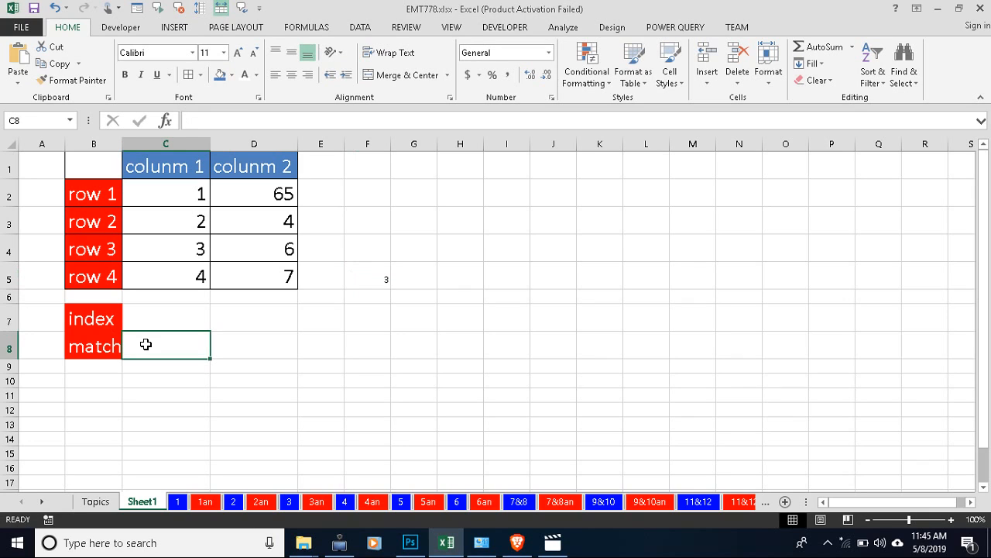
type("=")
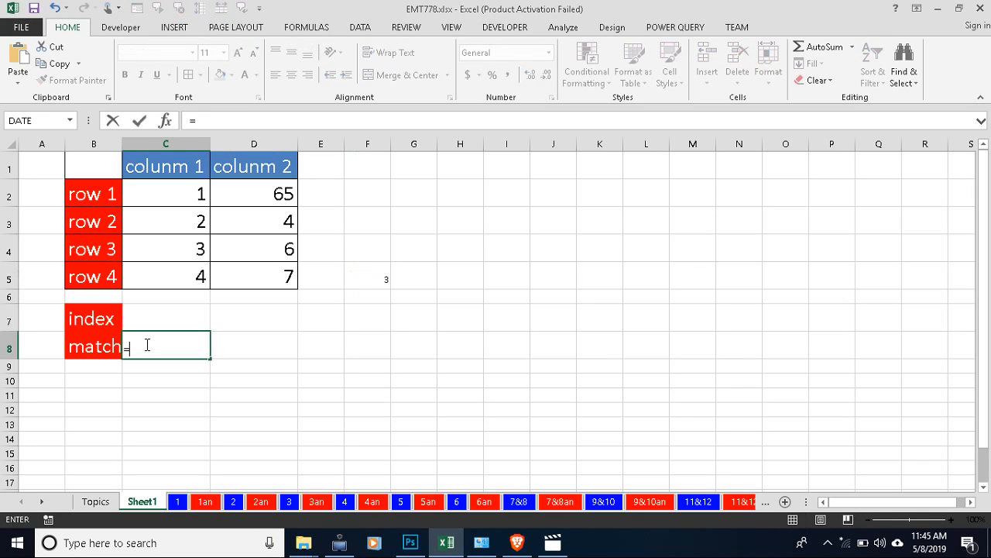
type("ma")
key("Tab")
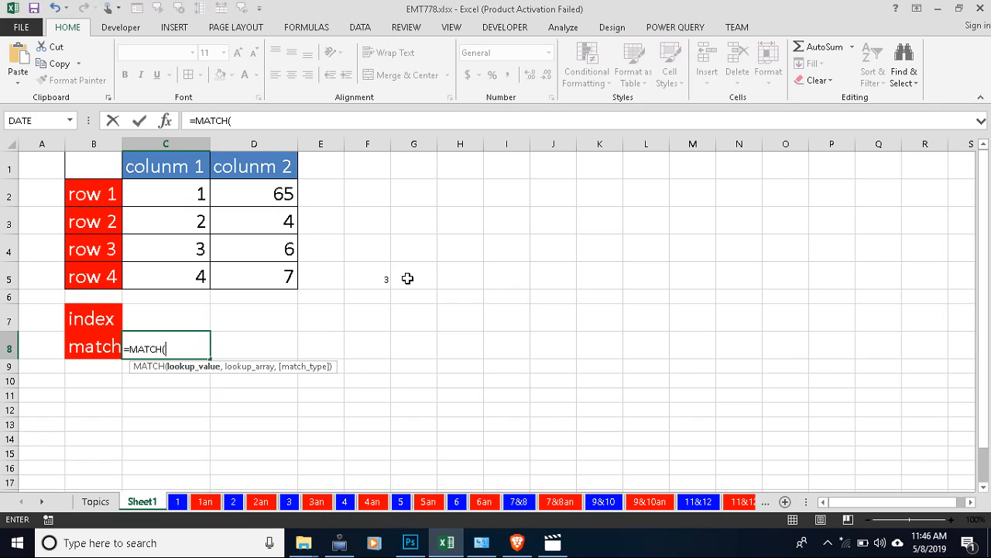
left_click(381, 280)
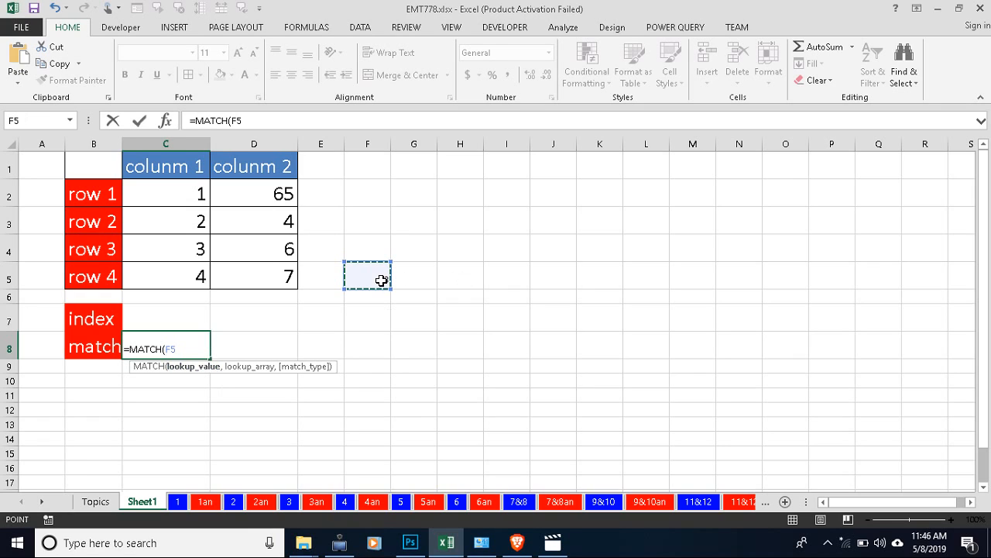
type(",")
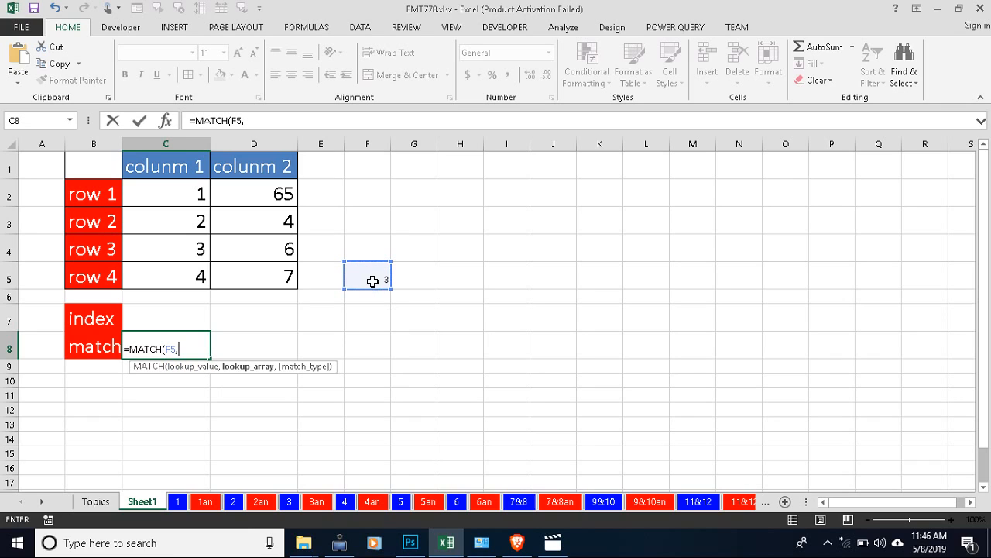
left_click_drag(182, 187, 275, 283)
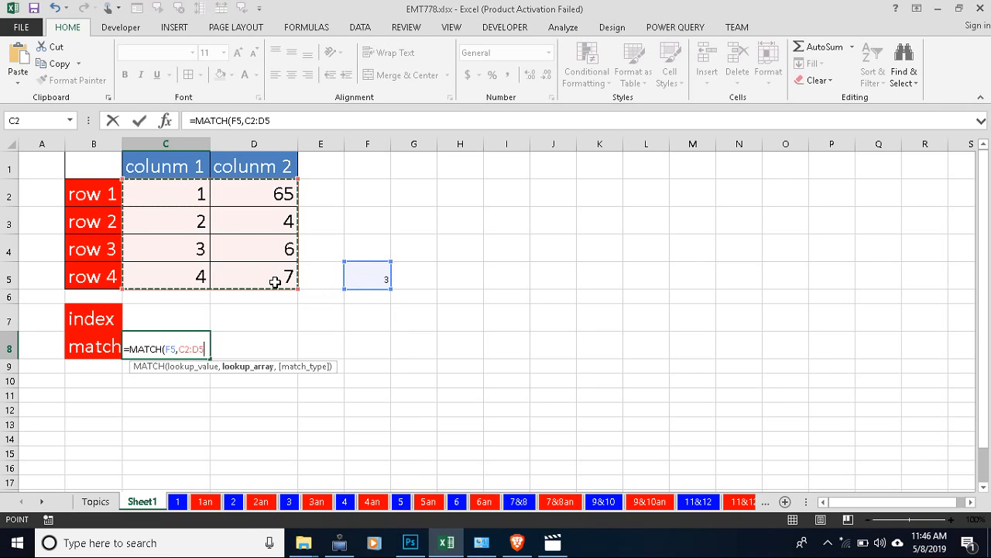
type(",")
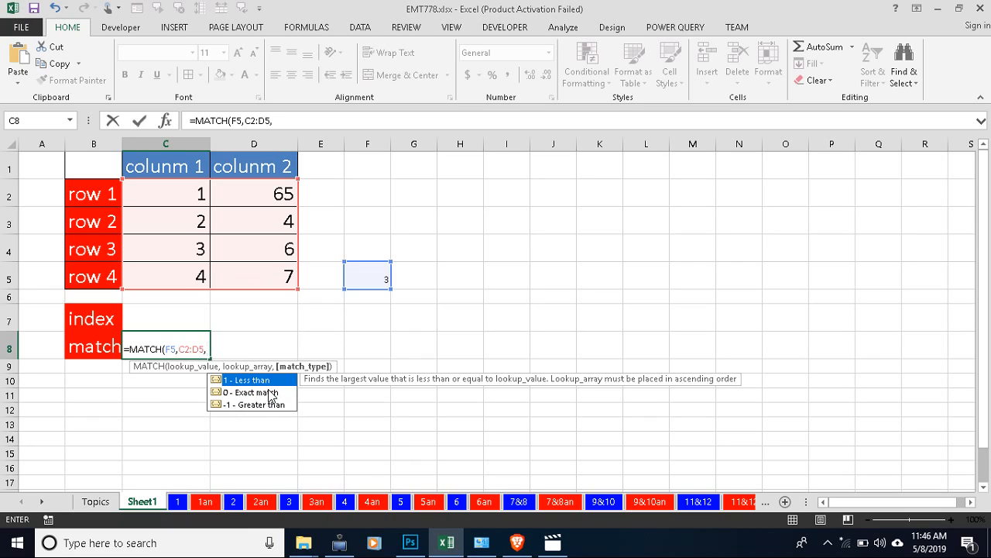
type("0)")
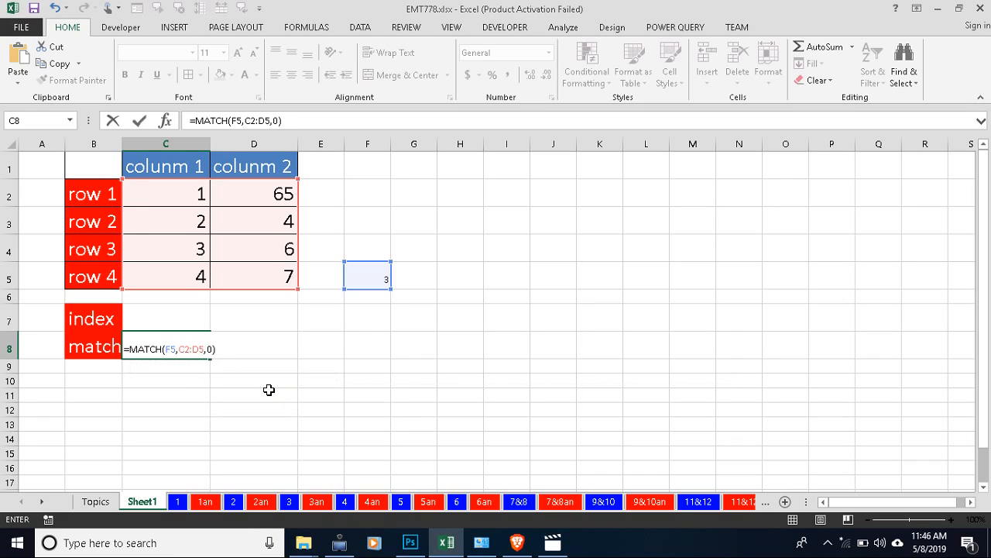
key("Return")
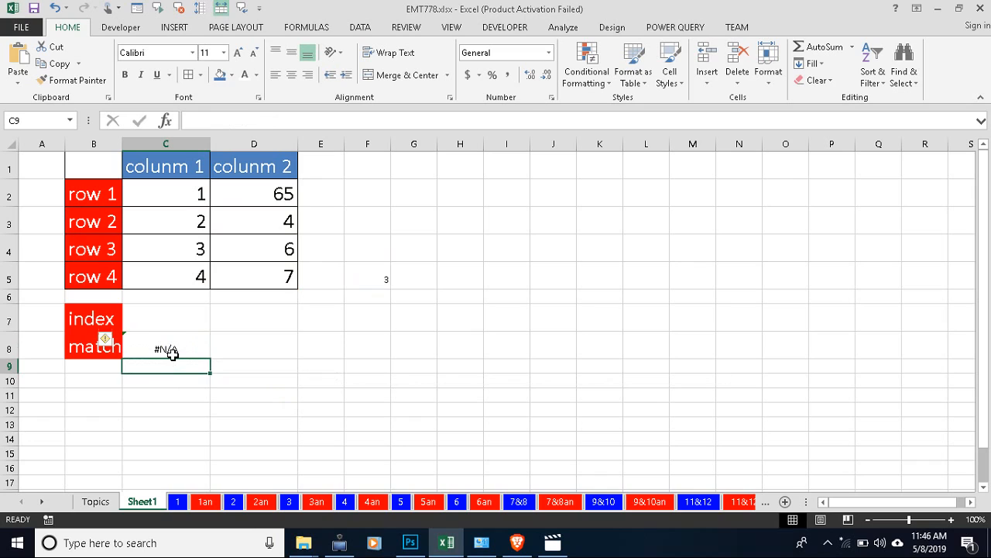
Change the lookup array of the MATCH formula in C8 to the single column C2:C5 and review the result against that range.
left_click(172, 352)
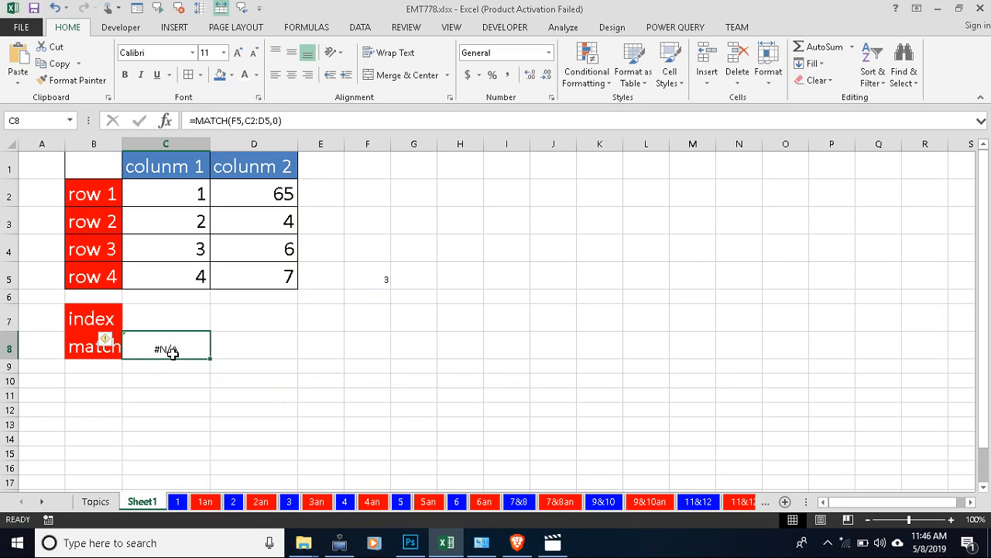
double_click(172, 353)
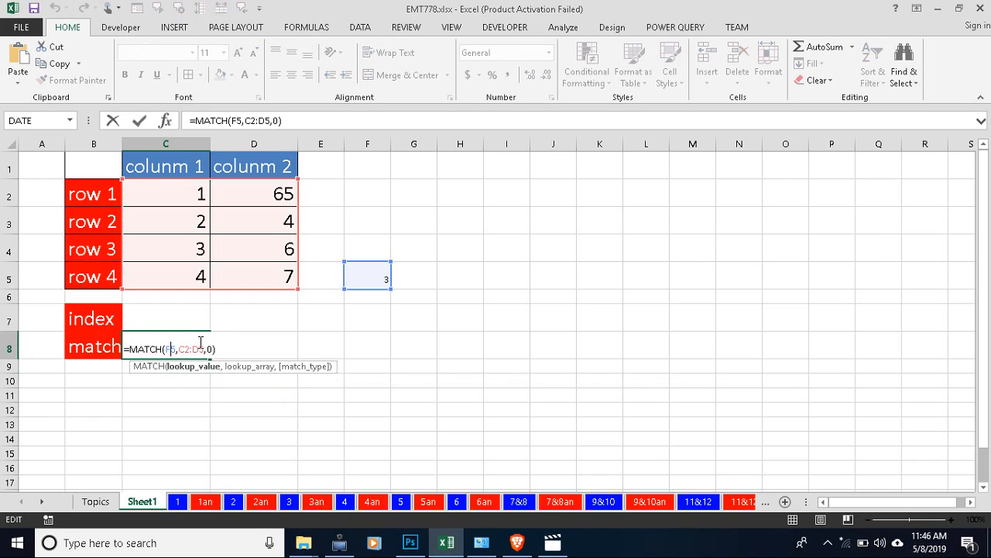
left_click(203, 349)
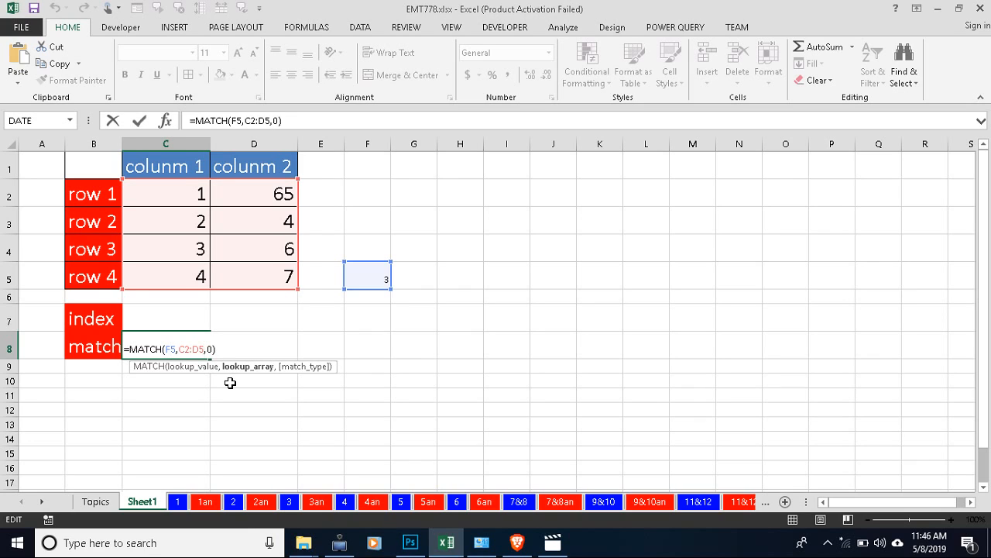
key("BackSpace")
key("BackSpace")
key("BackSpace")
key("BackSpace")
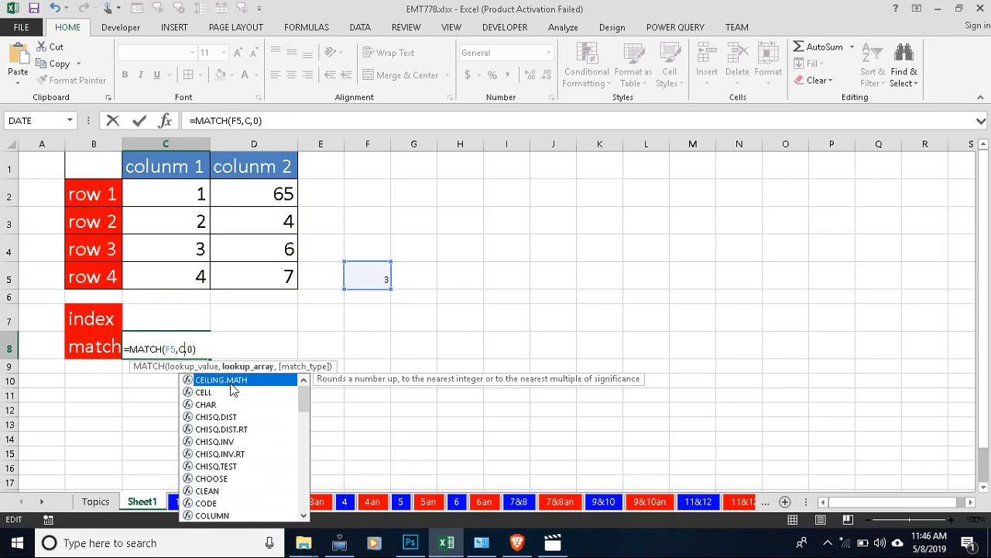
key("BackSpace")
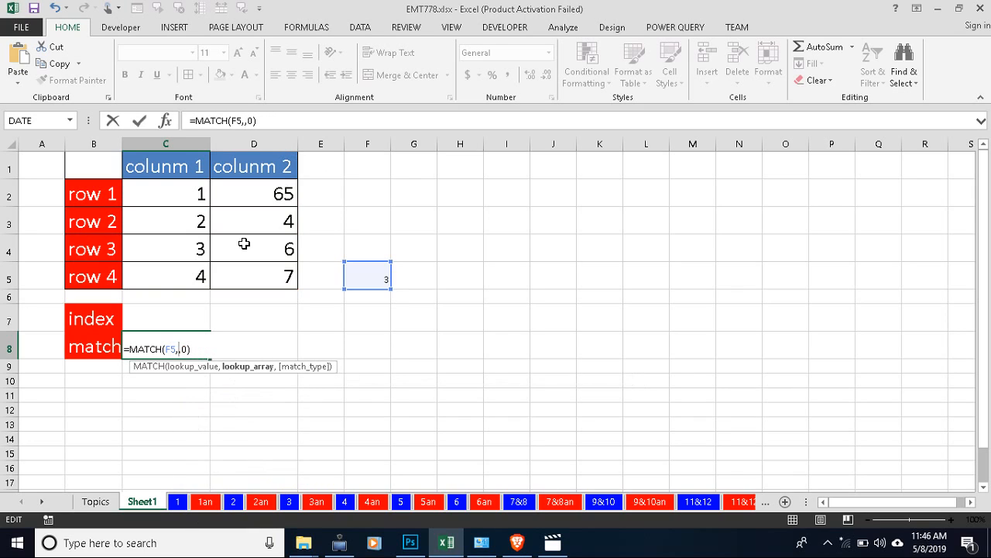
left_click_drag(179, 191, 178, 276)
key("Return")
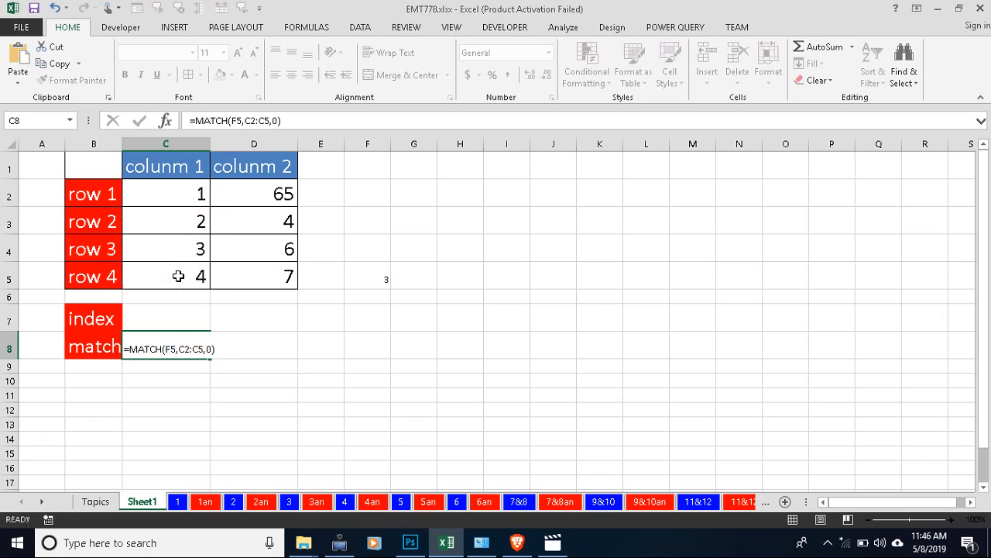
left_click(166, 351)
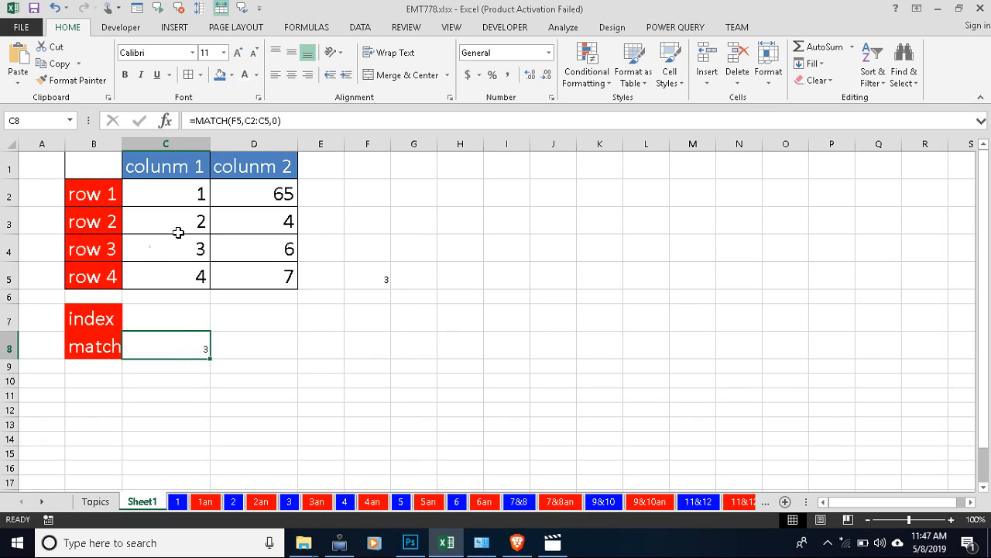
left_click_drag(175, 182, 176, 275)
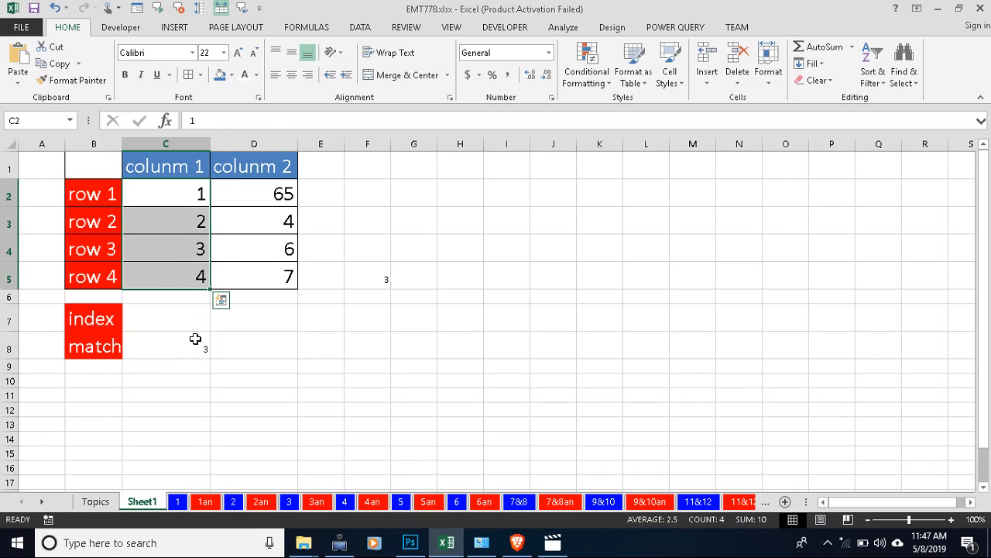
left_click(195, 347)
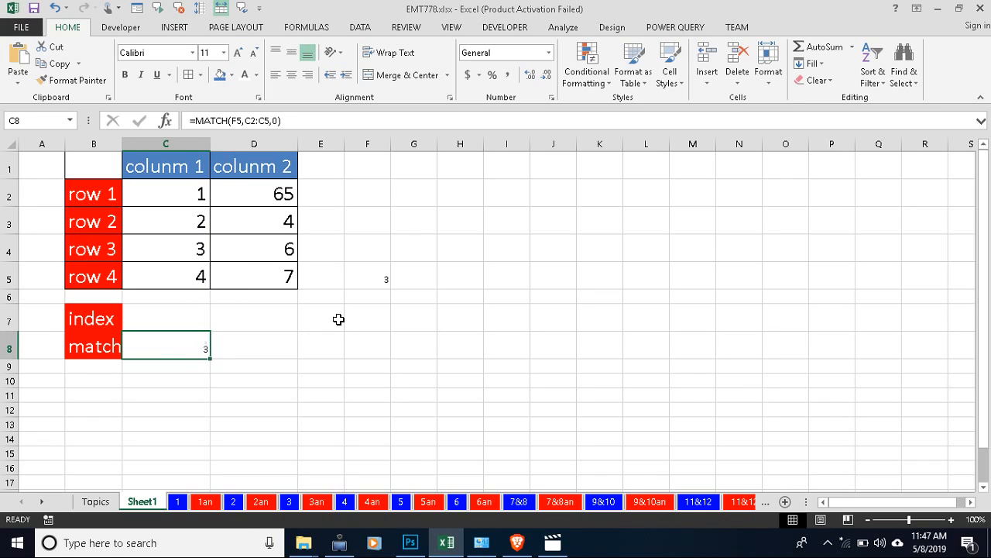
Set the lookup value in F5 to 4 and compare the MATCH result with C5.
left_click(381, 283)
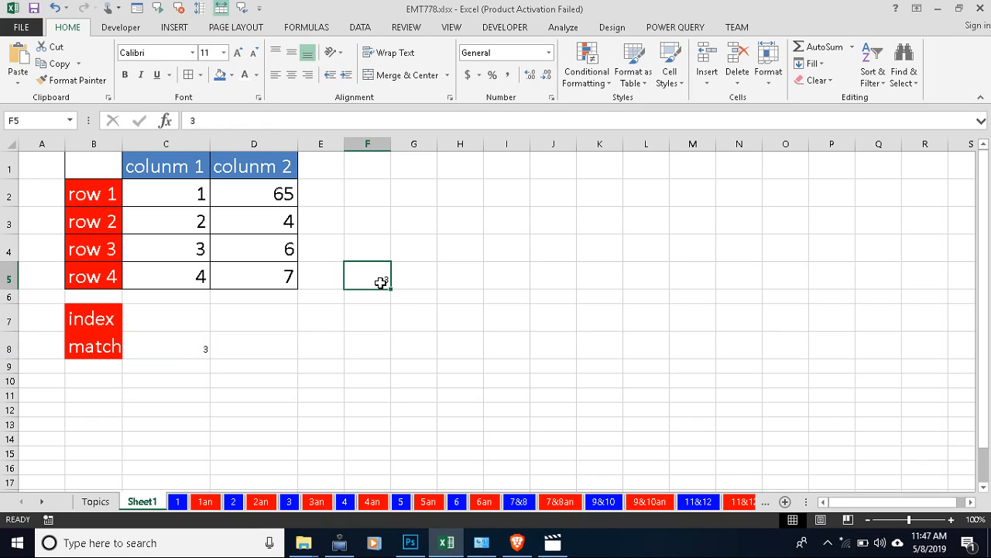
type("4")
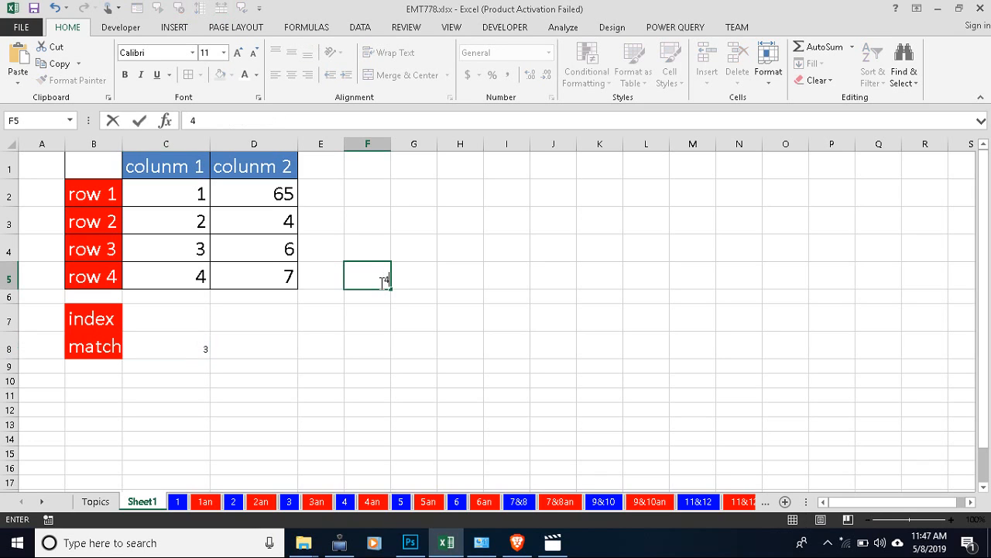
key("Return")
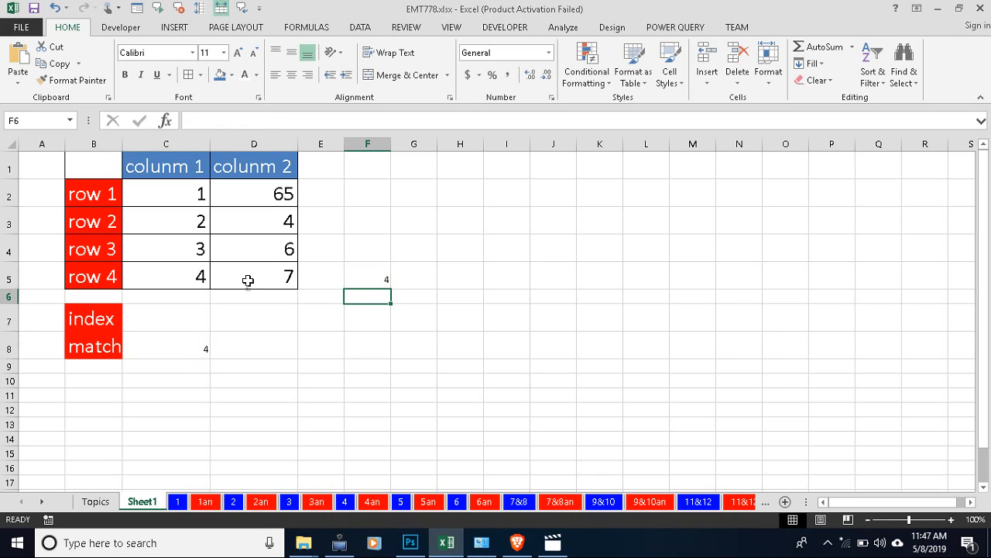
left_click(202, 276)
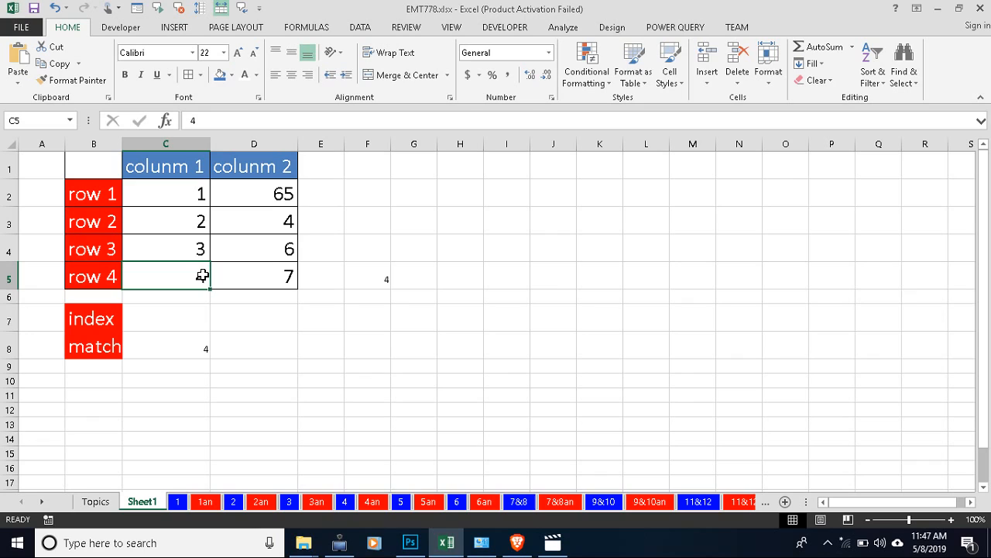
Set the table value in C4 and the lookup value in F5 to 6, and check the MATCH formula in C8.
left_click(171, 239)
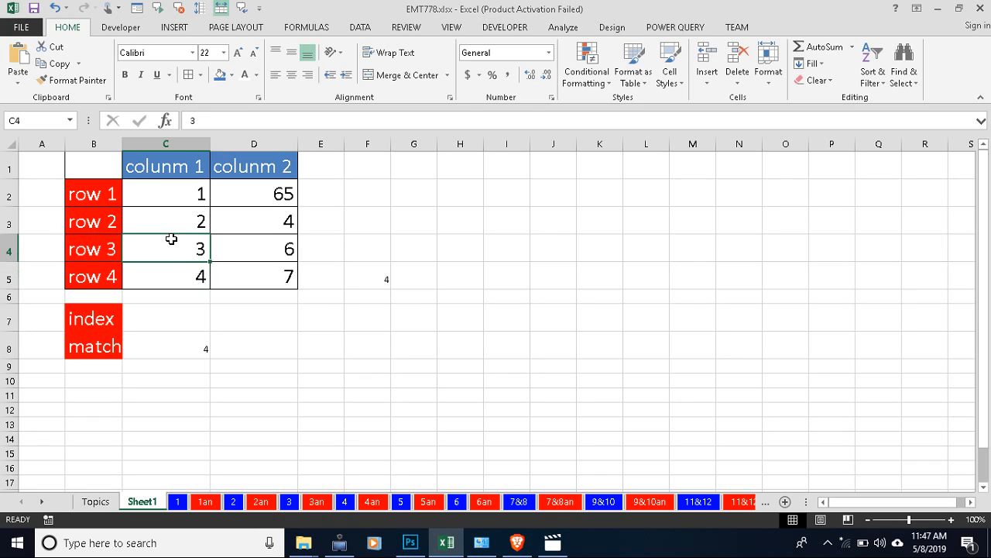
type("6")
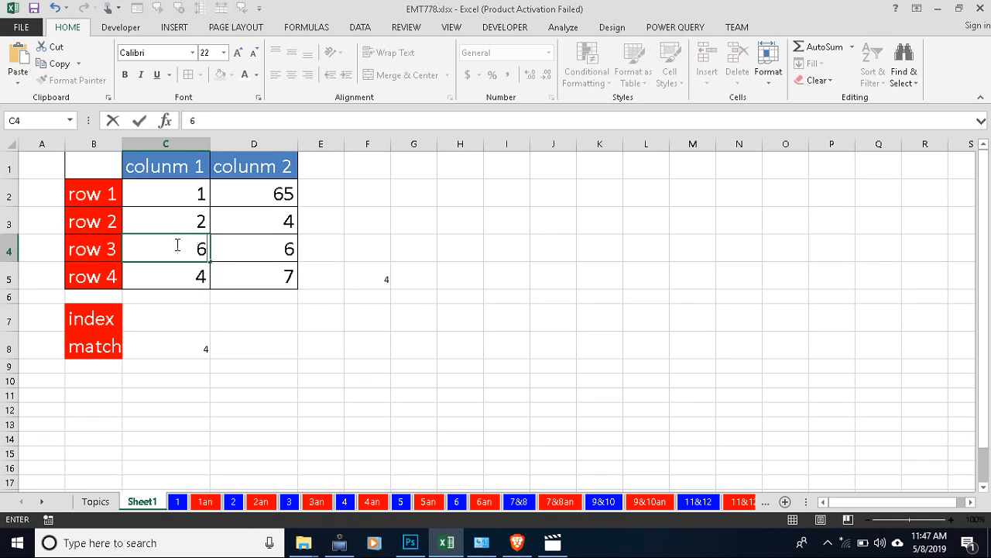
left_click(378, 281)
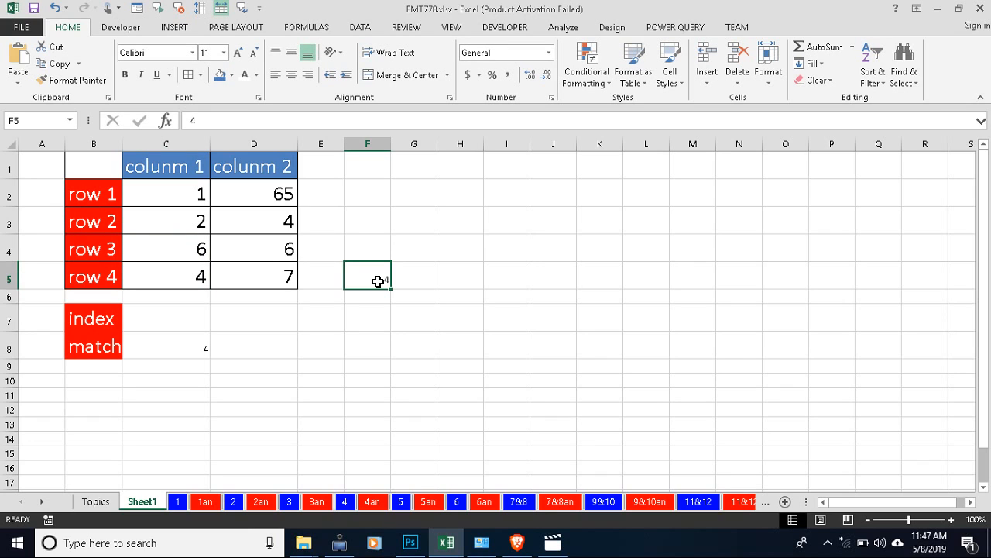
type("6")
key("Return")
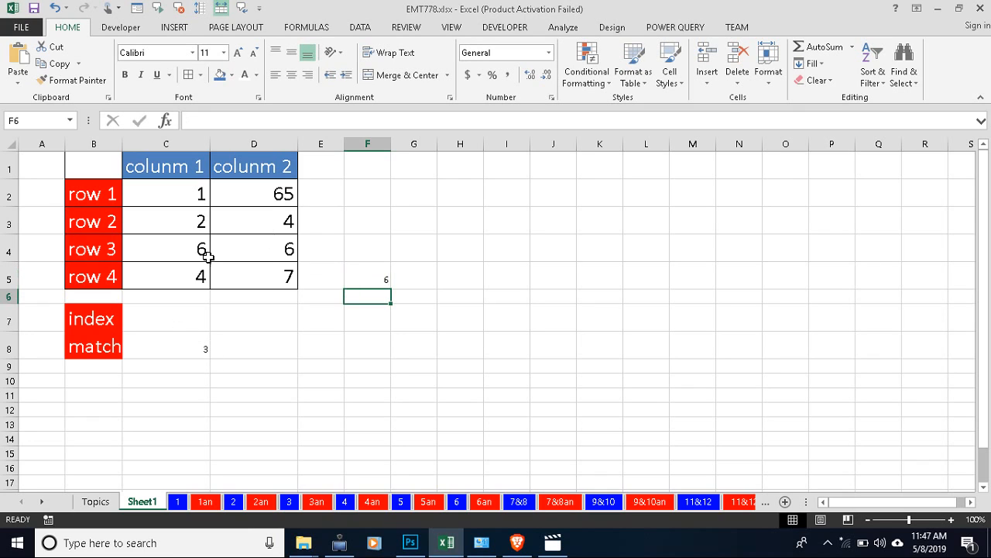
left_click(201, 345)
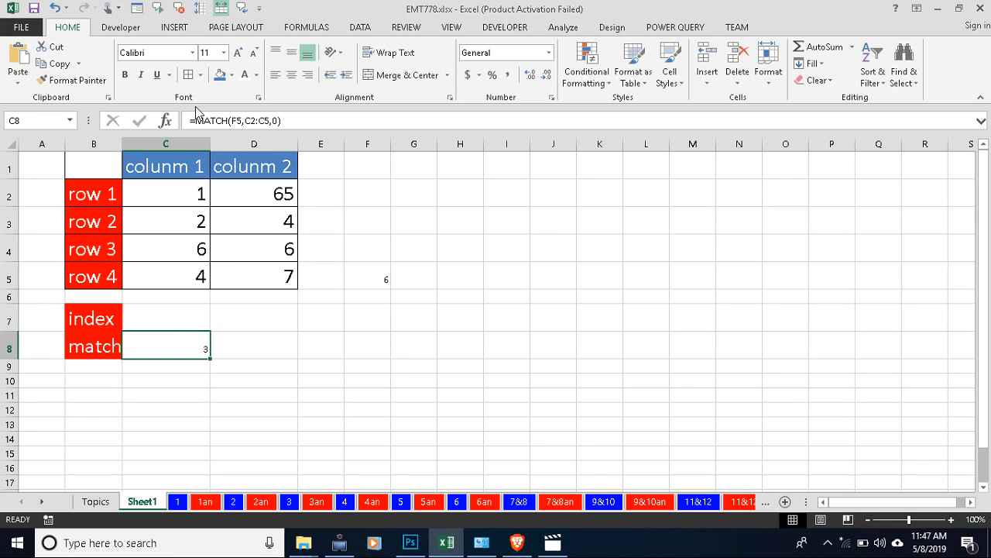
Increase the font size of the MATCH result in C8 by five increments.
left_click(237, 54)
left_click(237, 53)
left_click(237, 53)
left_click(237, 54)
left_click(237, 53)
Set the table value in C2 to 5 and check the lookup value in F5.
left_click(189, 200)
type("5")
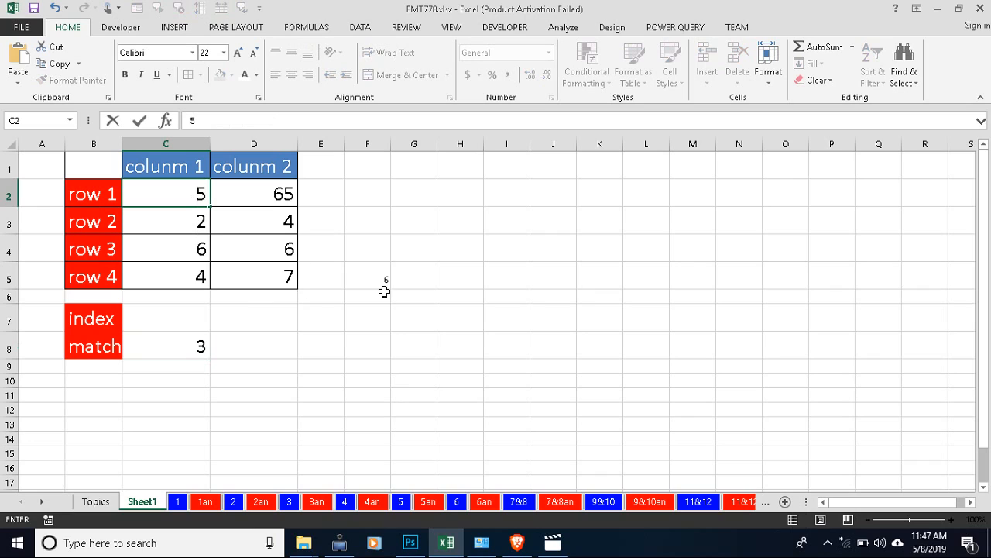
left_click(379, 281)
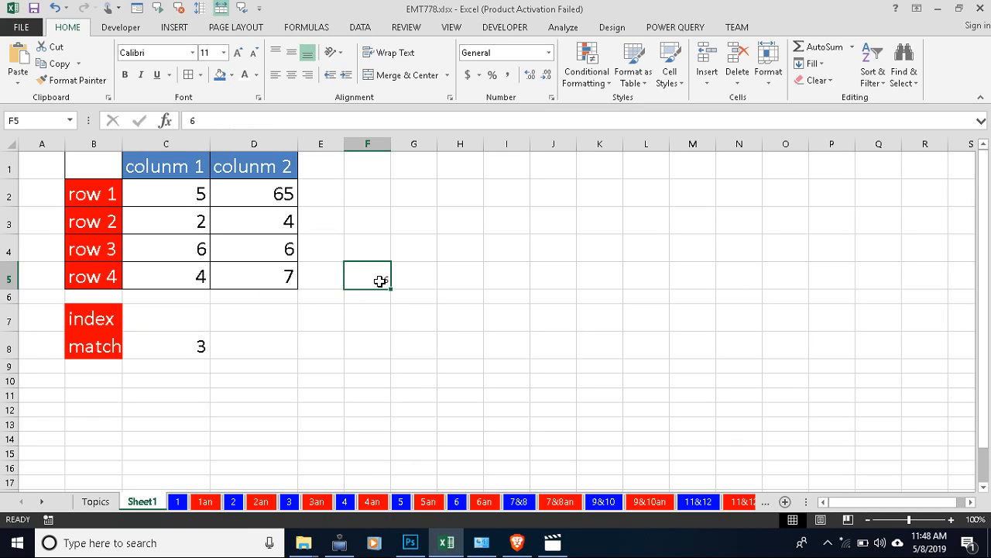
On sheet 1, enter =MATCH(B11,B15:B21,0) in B12 under the exact match heading and compare it with the matching entry in the vertical List 1.
left_click(178, 502)
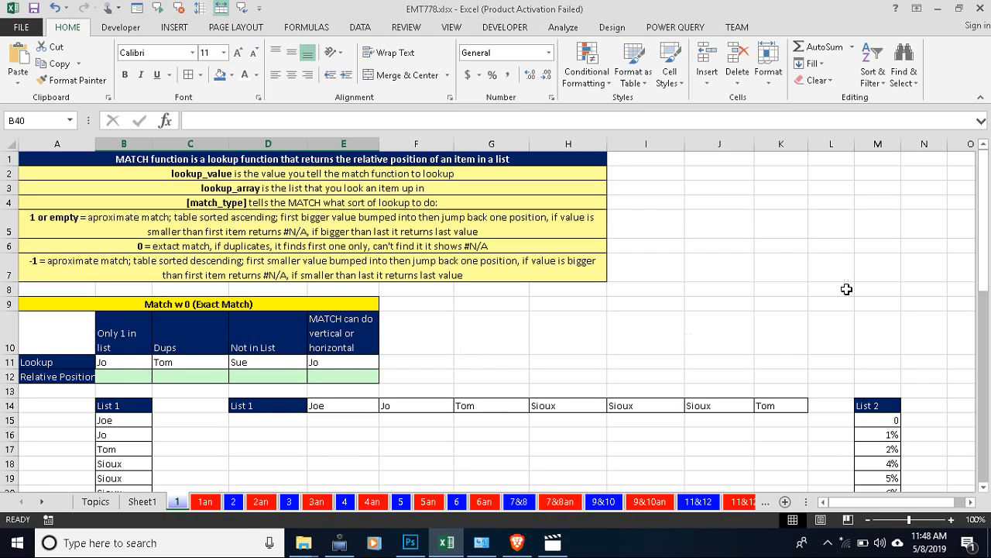
left_click_drag(988, 236, 989, 247)
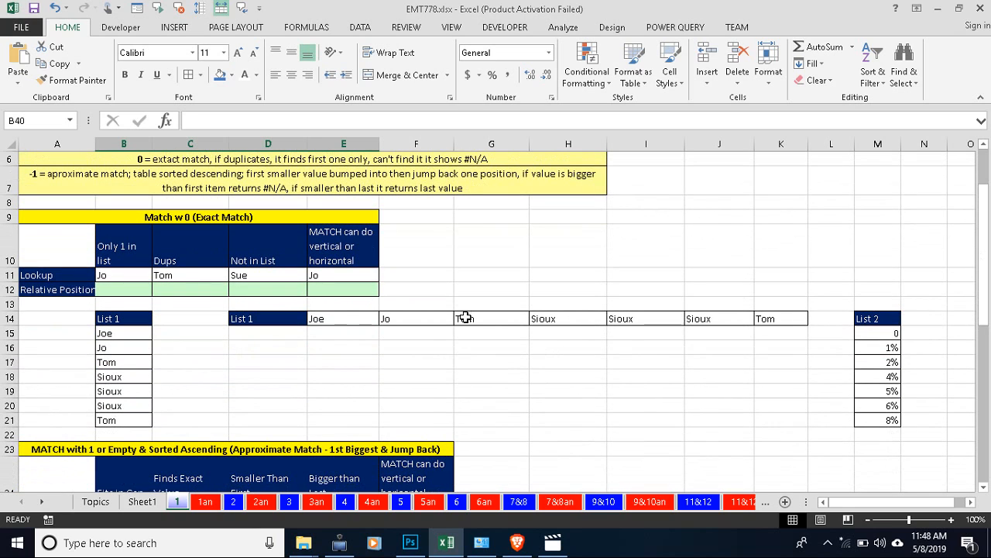
left_click(123, 289)
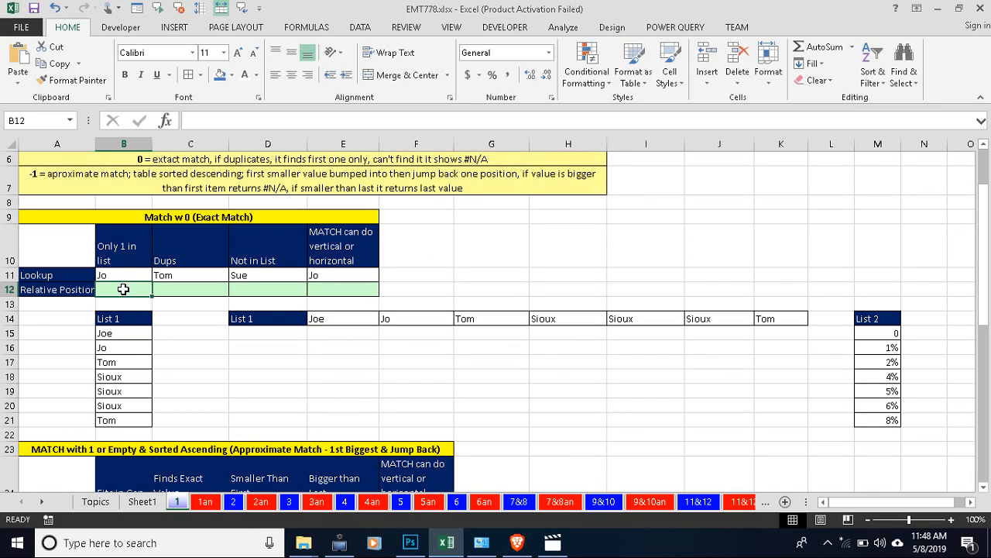
type("=m")
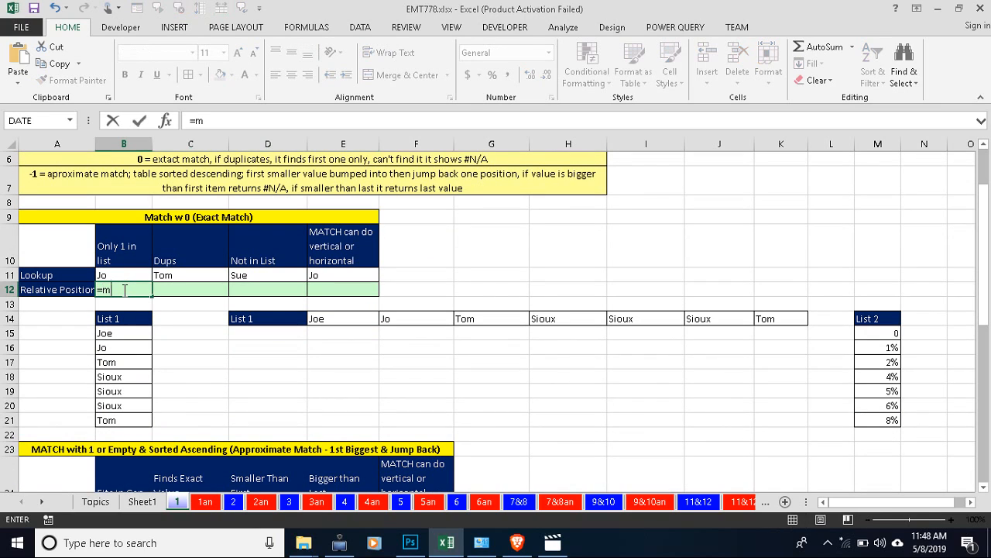
type("a")
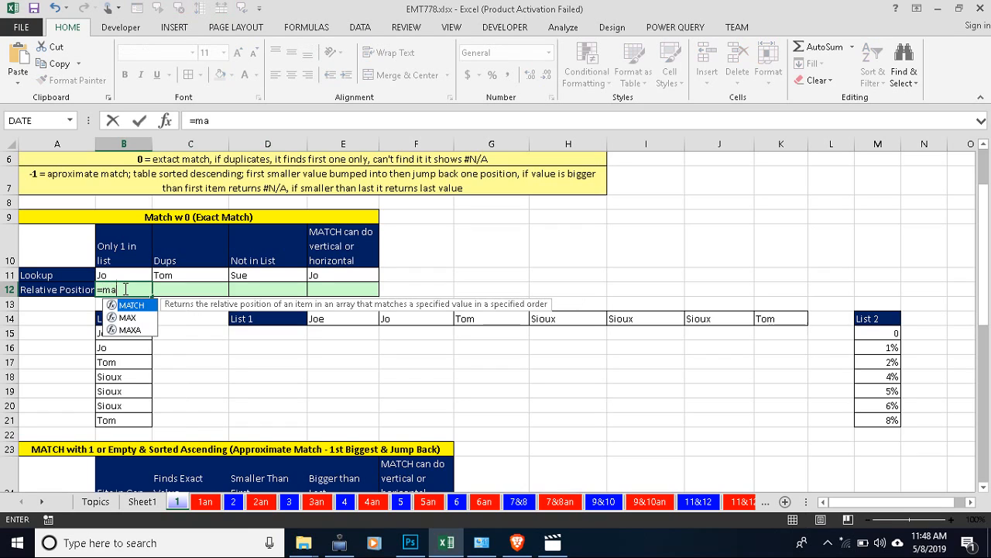
key("Tab")
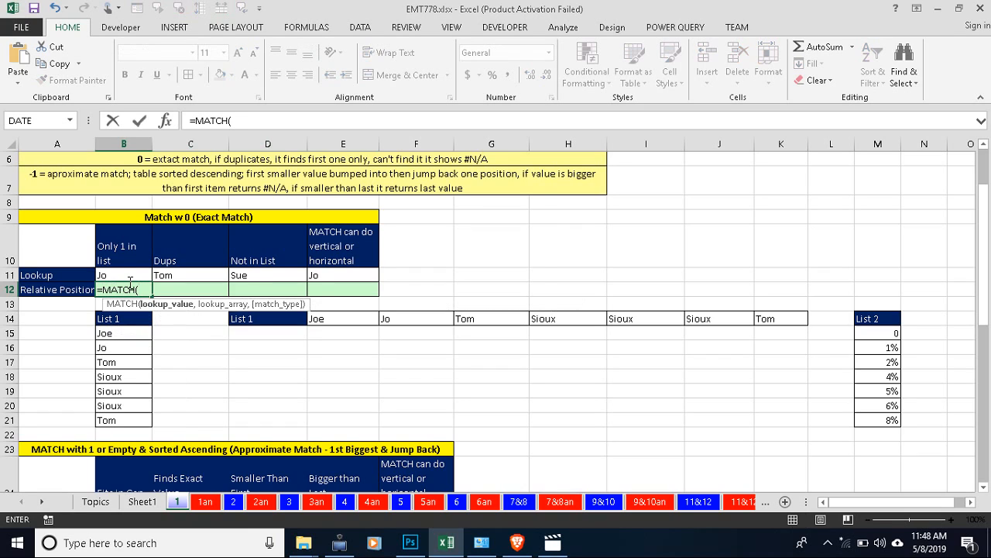
left_click(123, 275)
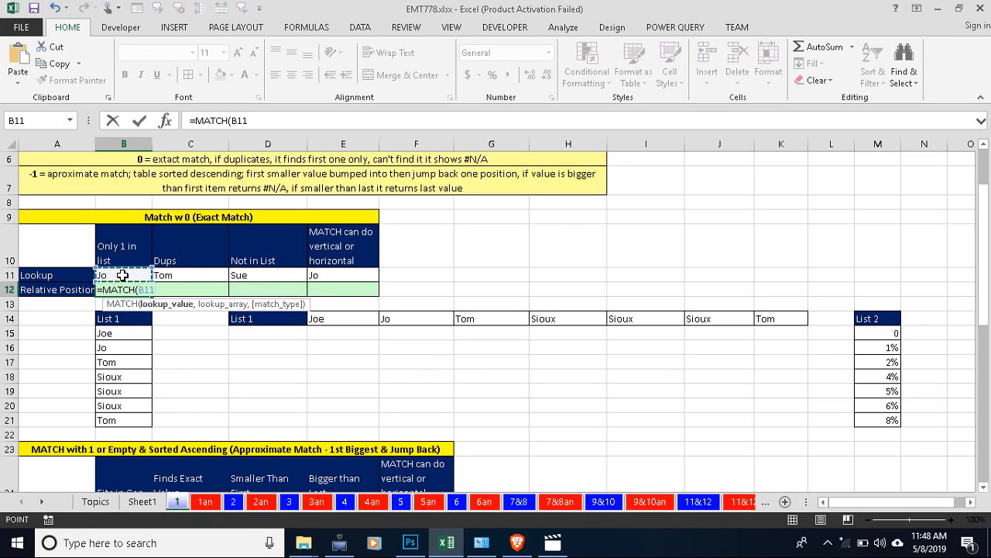
type(",")
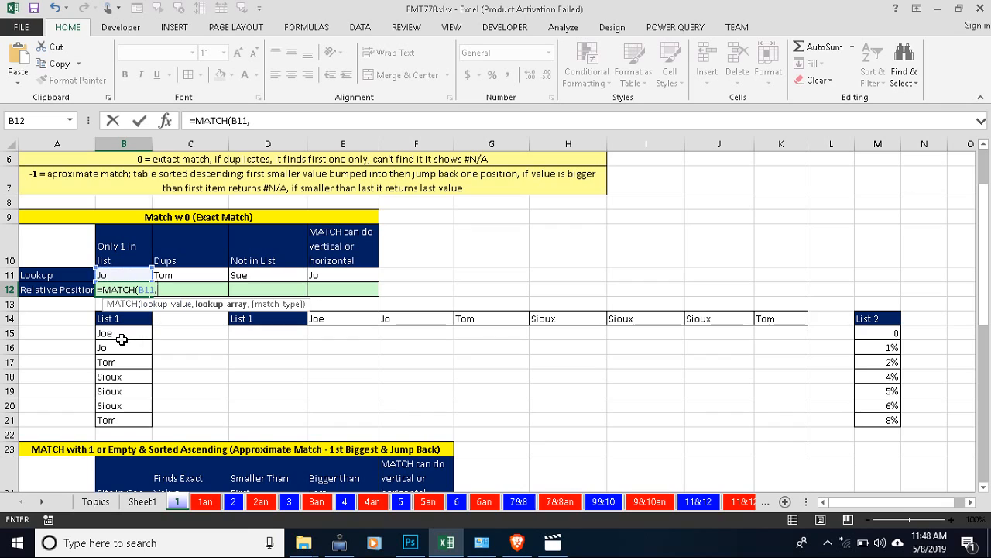
left_click_drag(121, 340, 120, 419)
type(",")
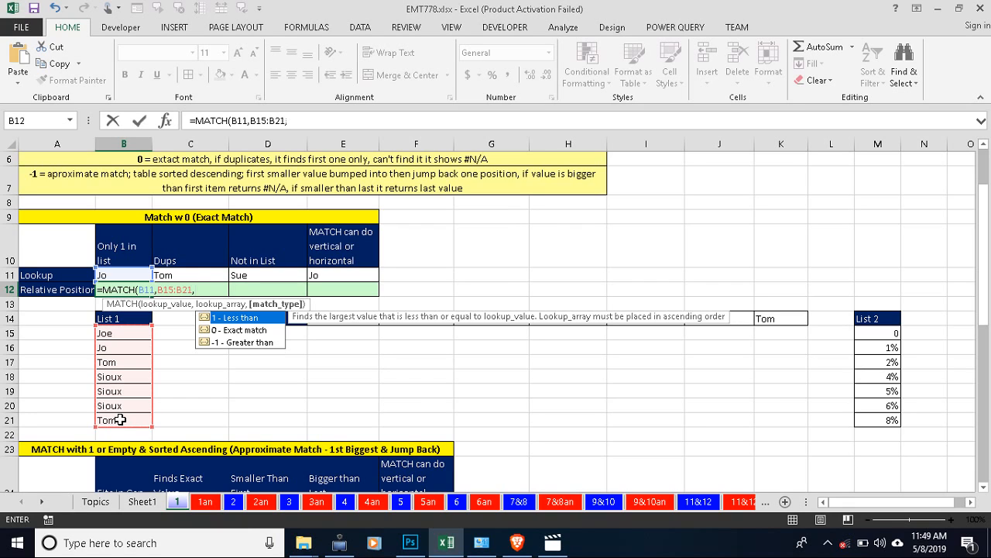
type("0)")
key("Return")
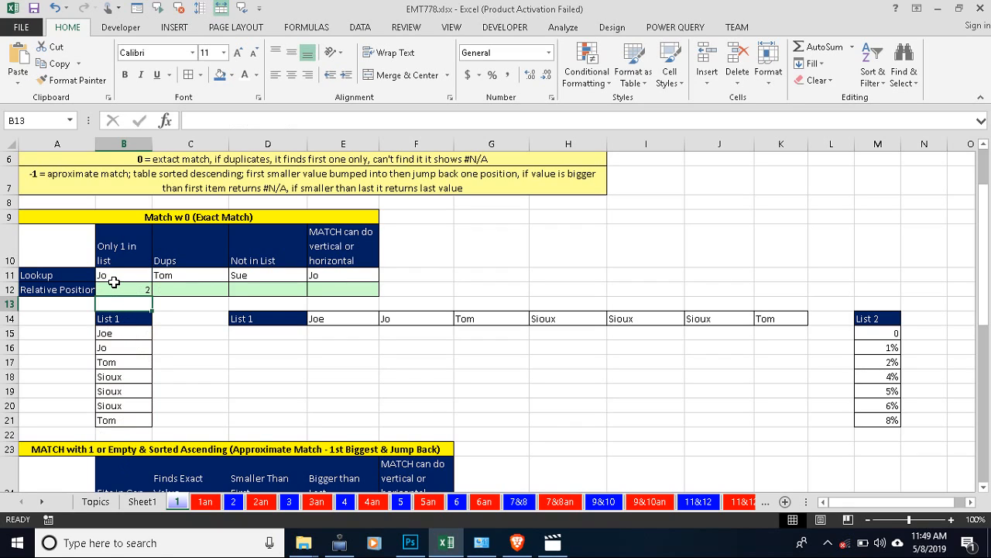
left_click(115, 348)
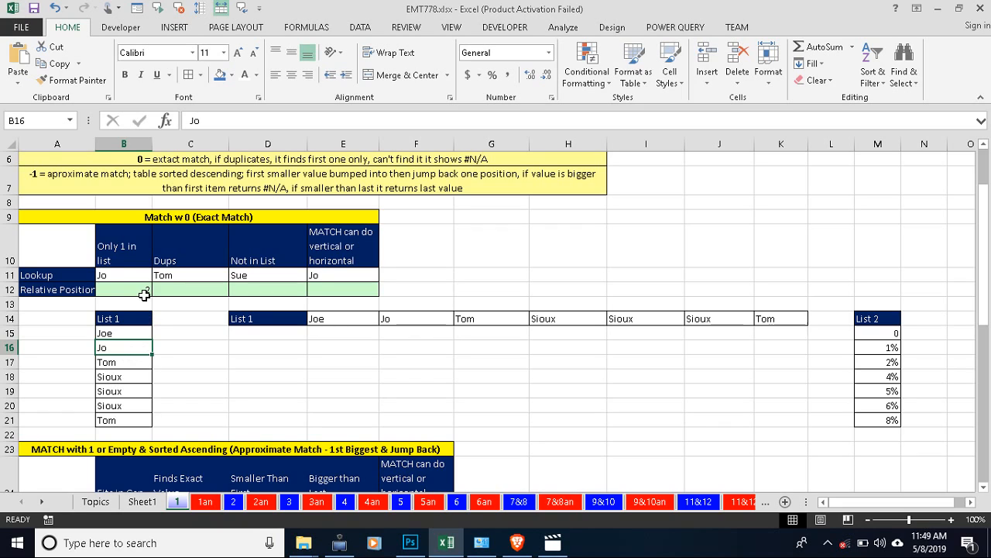
Enter =MATCH(C11,B15:B21,0) in C12 to find the relative position of the duplicated lookup name.
left_click(169, 289)
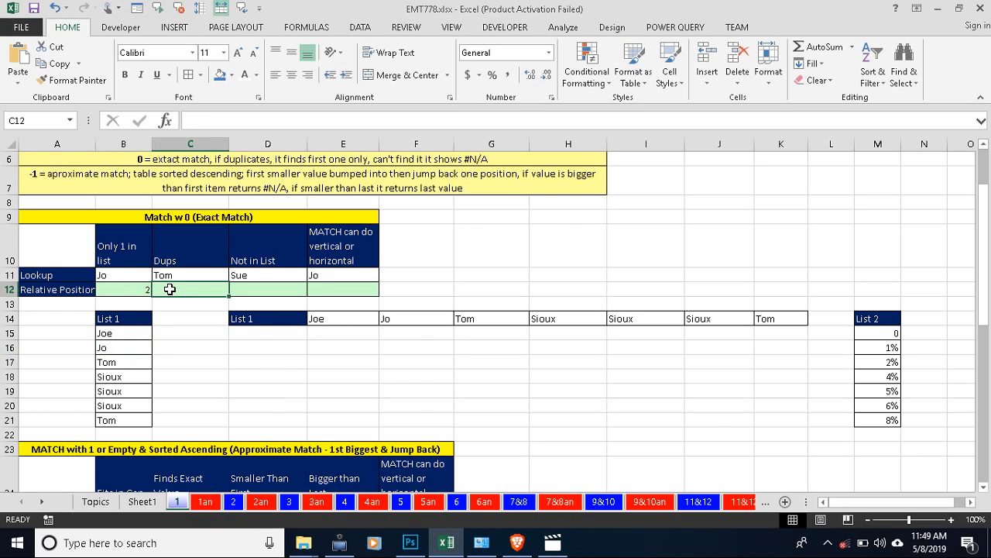
type("=mar")
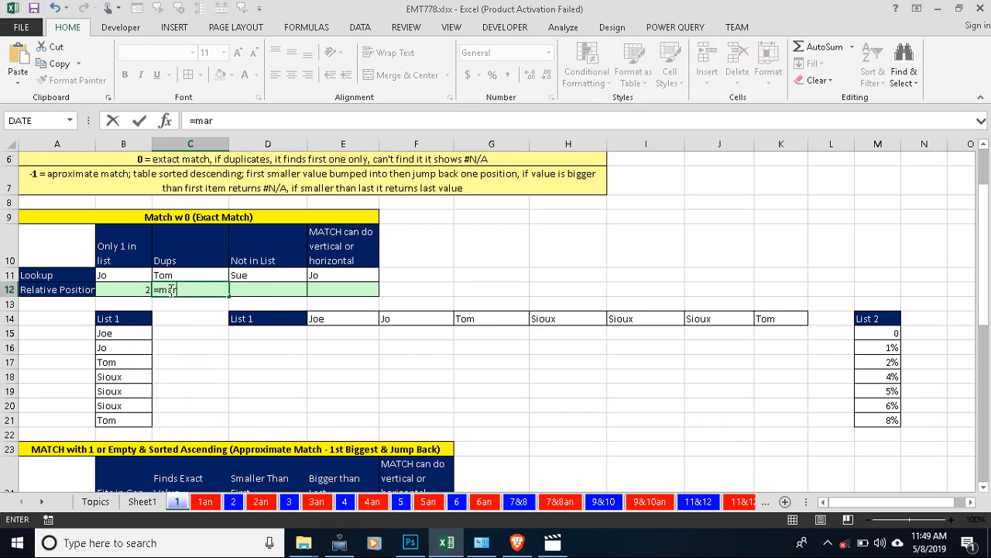
key("BackSpace")
type("t")
key("Tab")
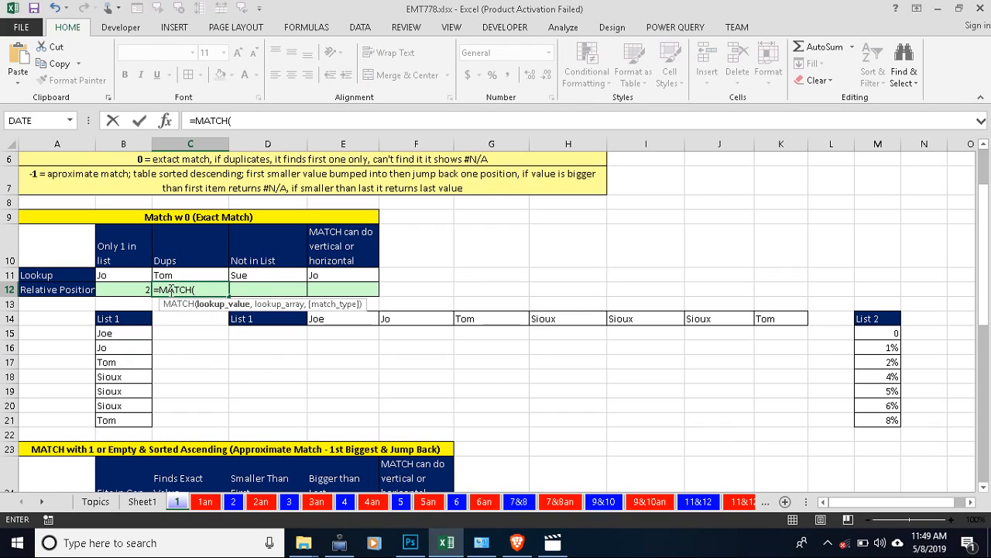
left_click(180, 276)
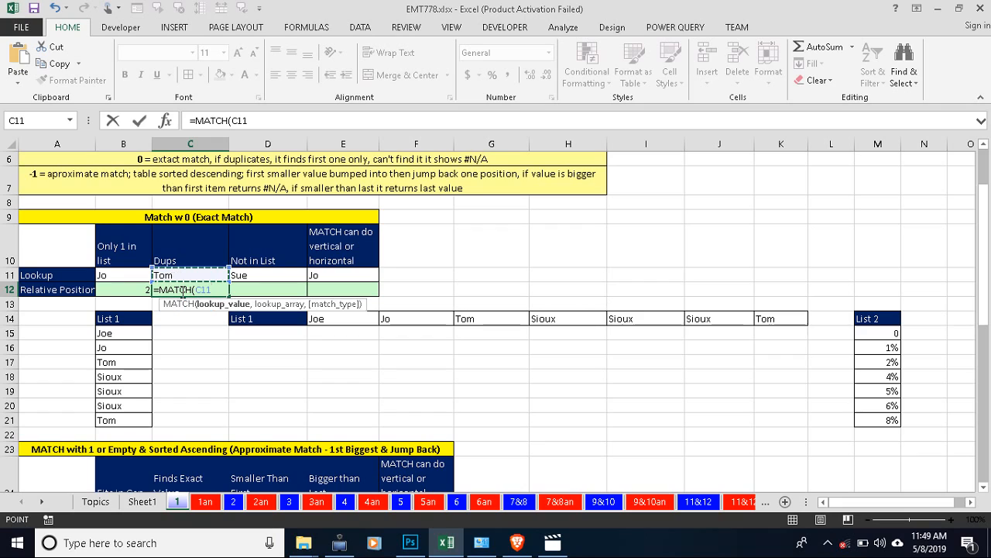
type(",")
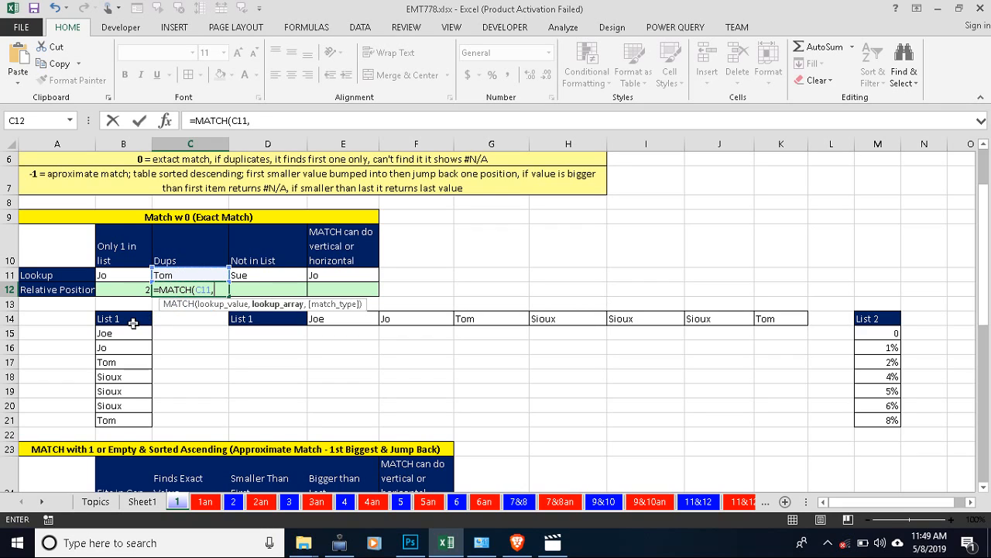
left_click_drag(124, 334, 118, 416)
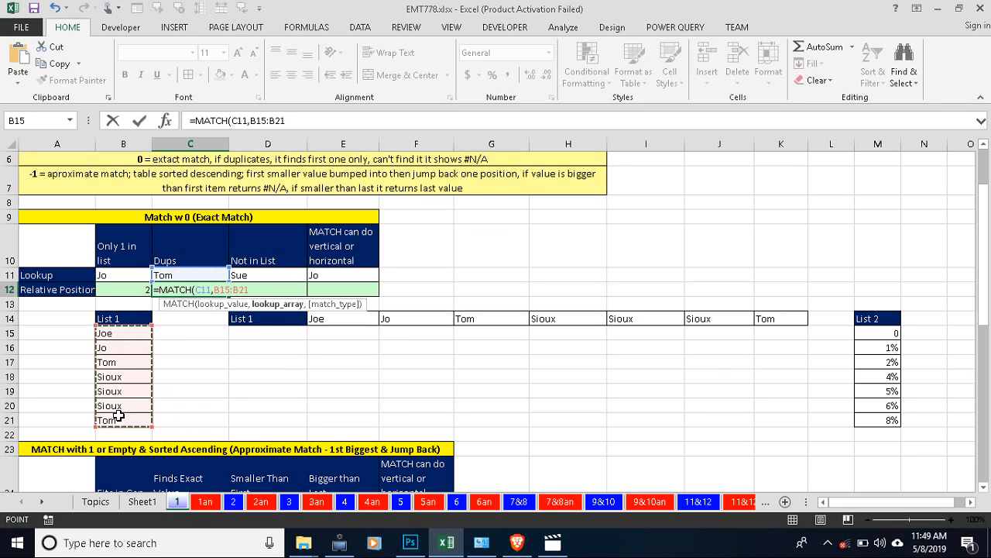
type(",")
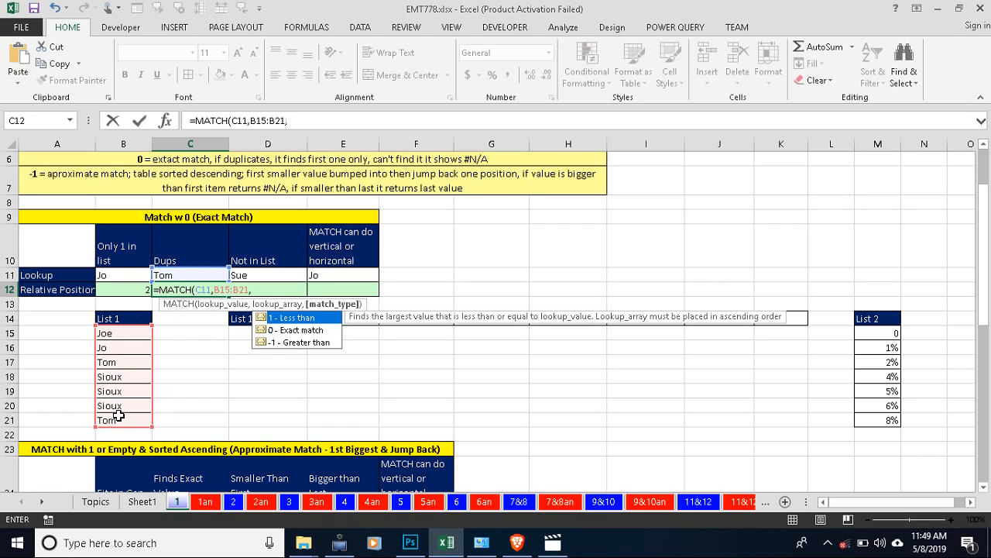
type("0)")
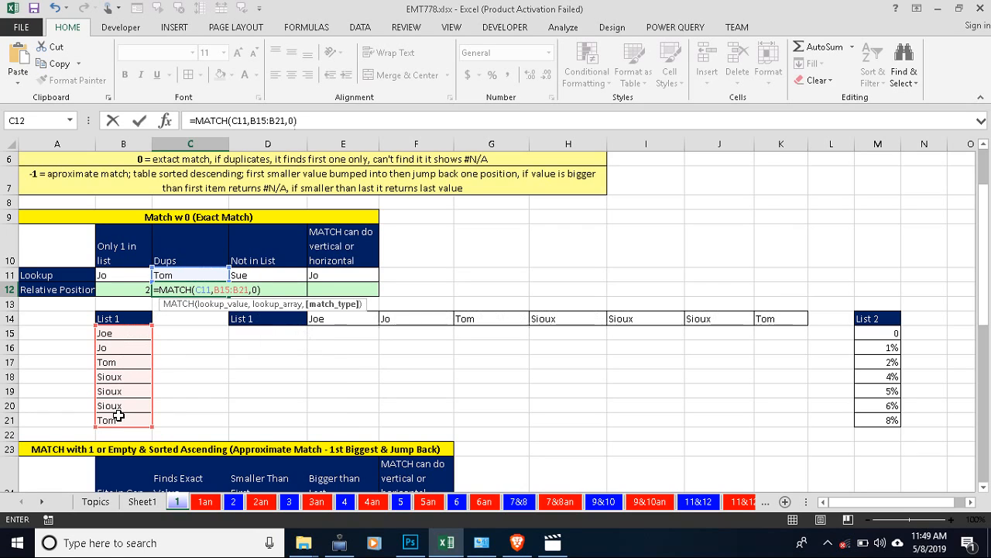
key("Return")
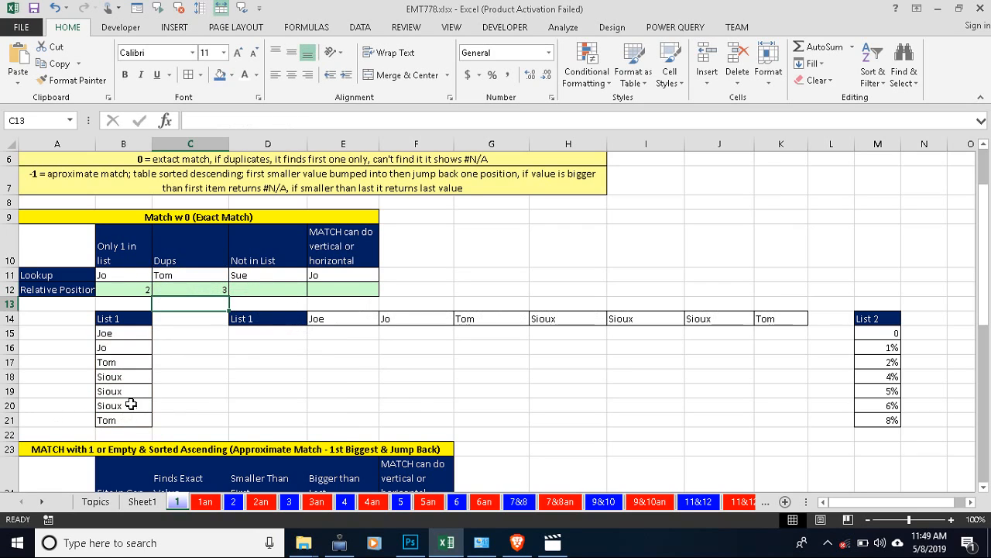
Compare the C12 result with the duplicate entries in B17 and B21, counting positions from B15 to B17.
left_click(116, 363)
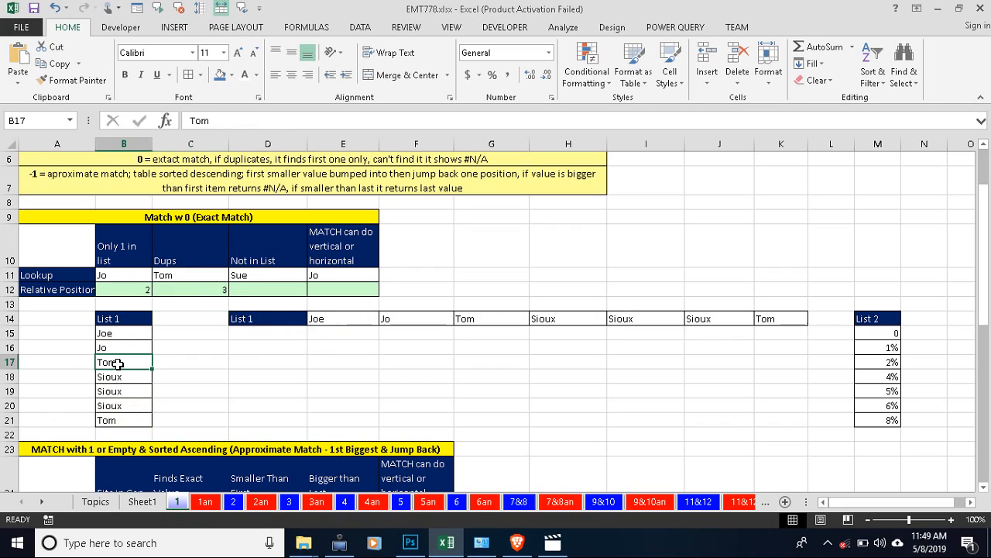
left_click(118, 421)
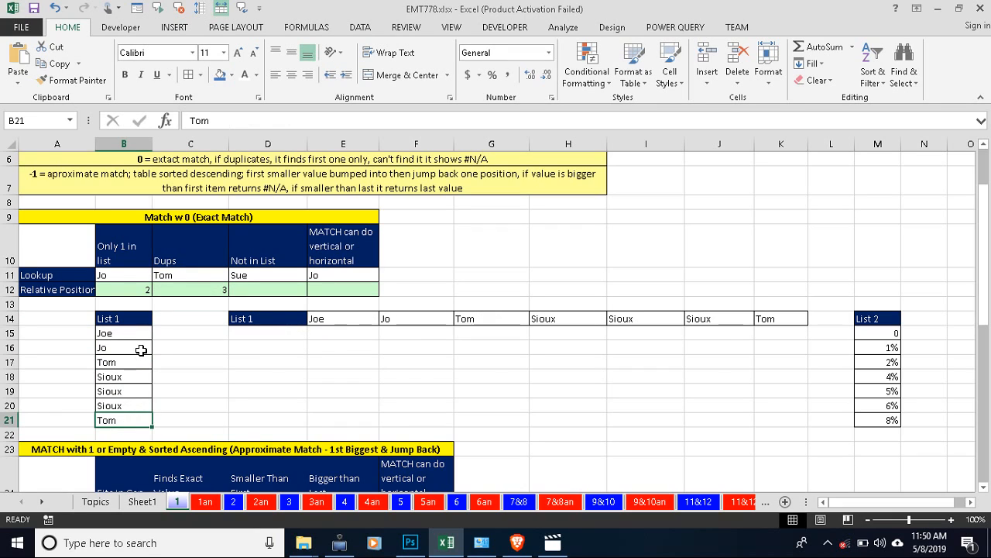
left_click_drag(130, 333, 127, 364)
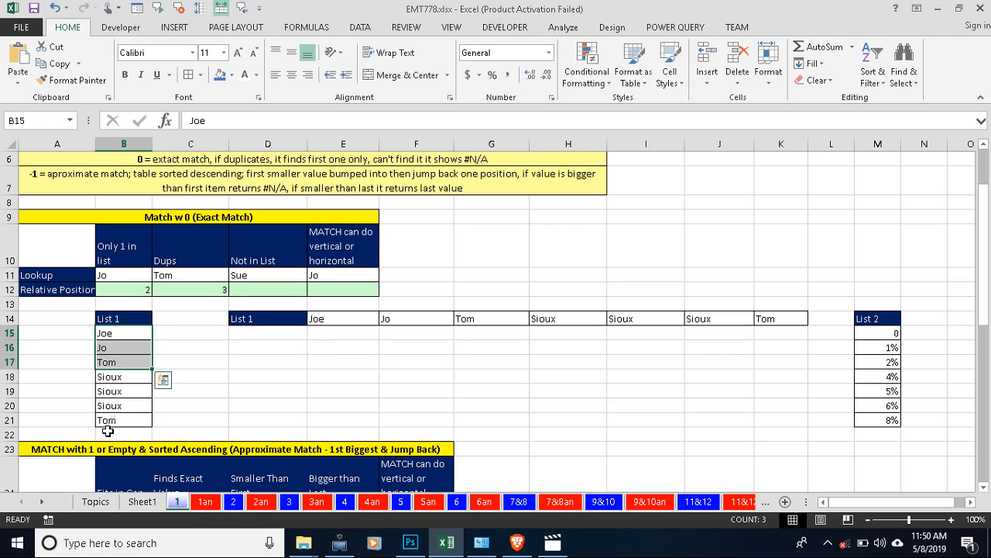
left_click(208, 289)
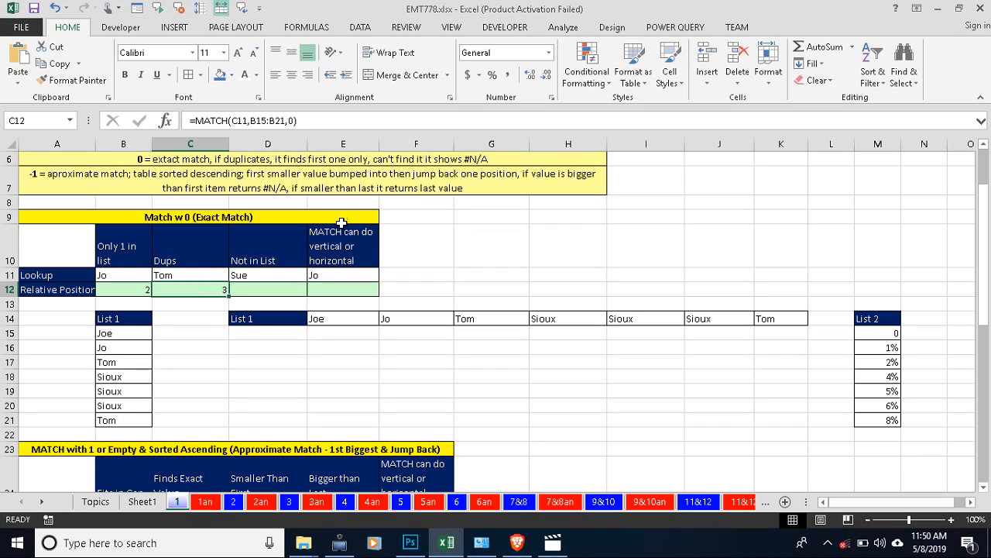
Enter =MATCH(D11,B15:B21,0) in D12 for the lookup name in the Not in List column.
left_click(253, 291)
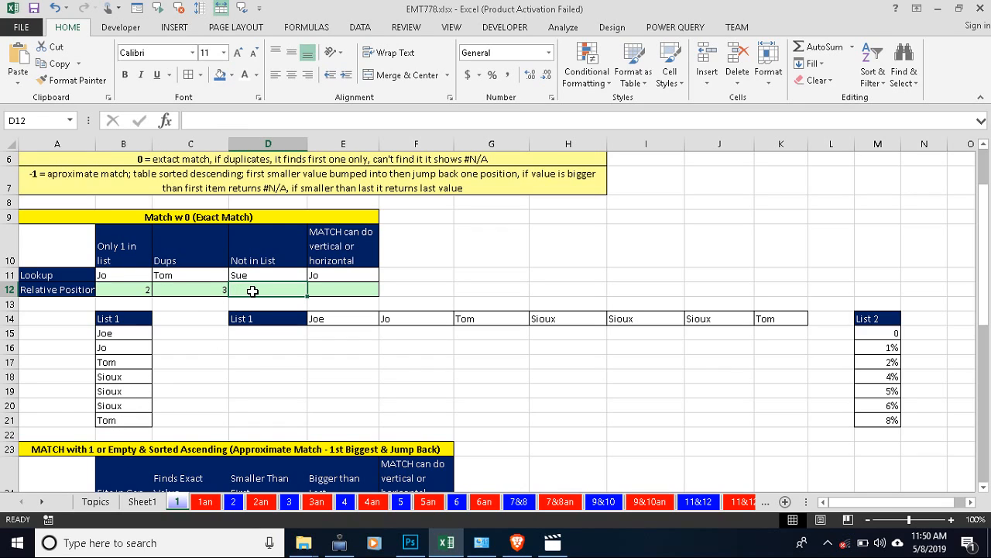
type("=mar")
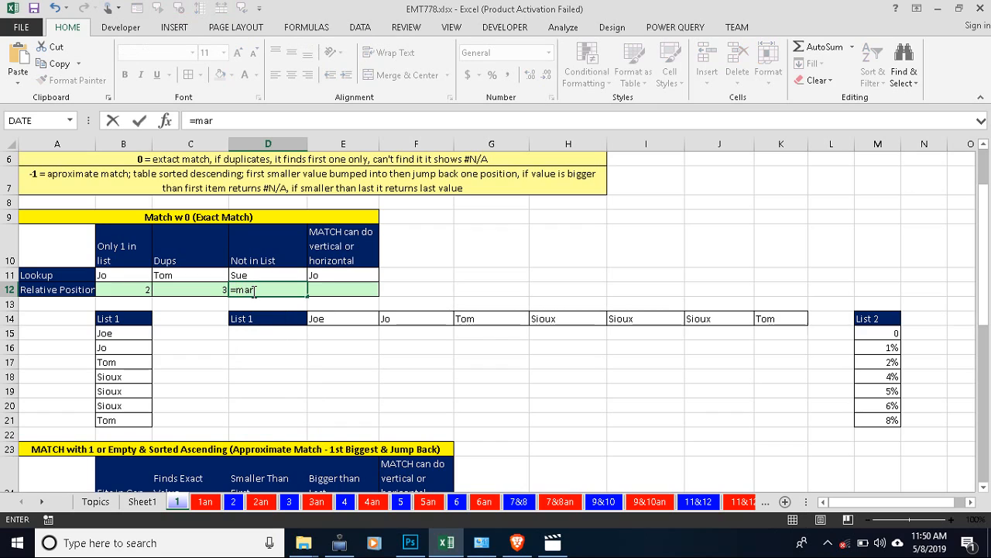
key("BackSpace")
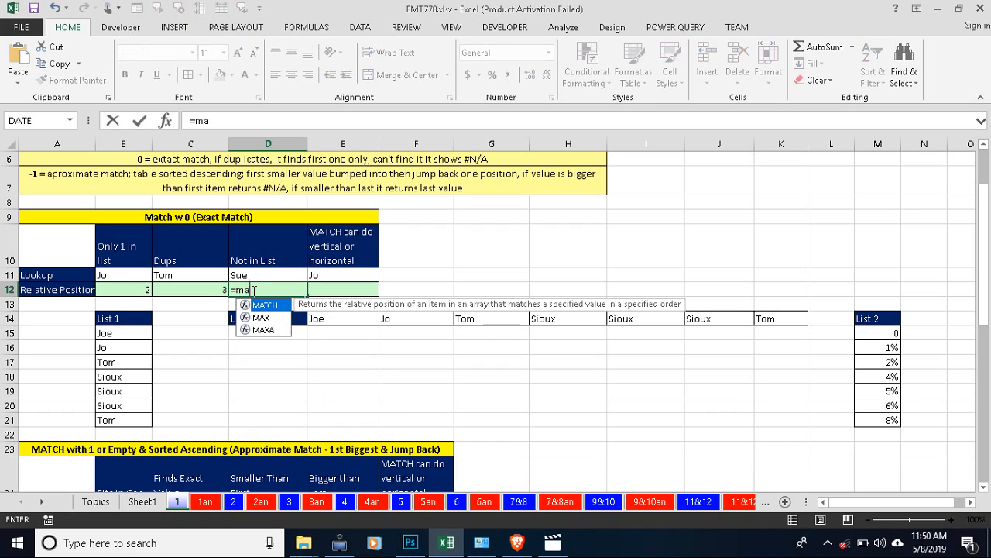
key("Tab")
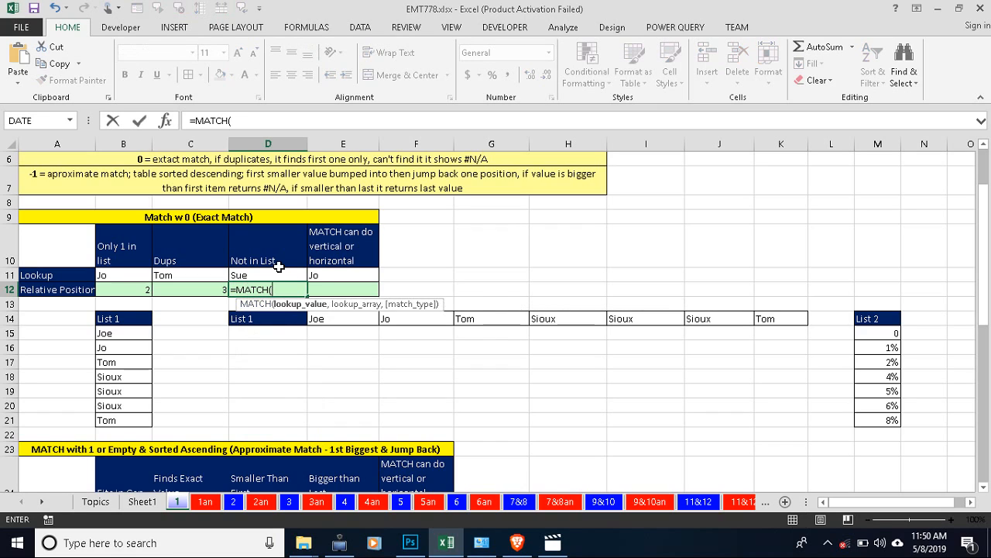
left_click(264, 273)
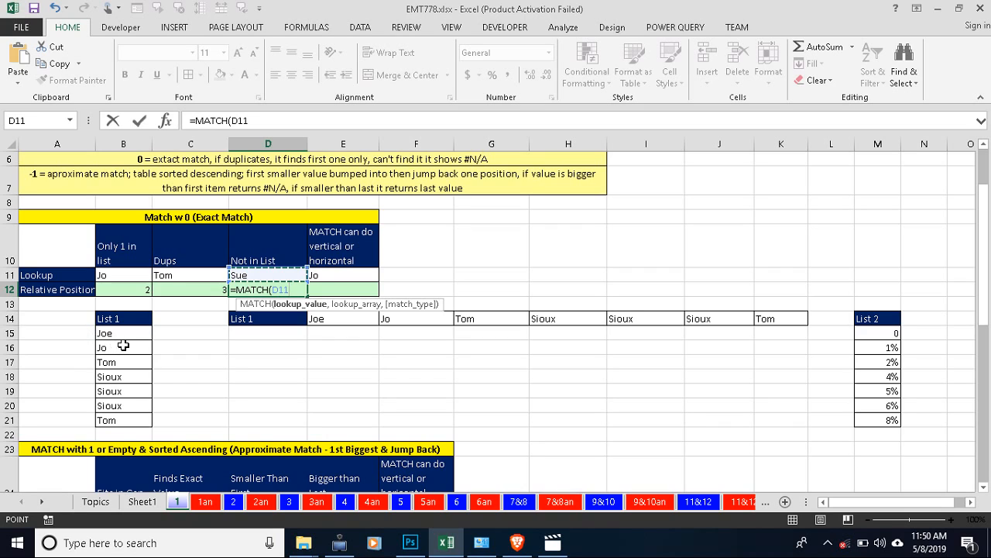
type(",")
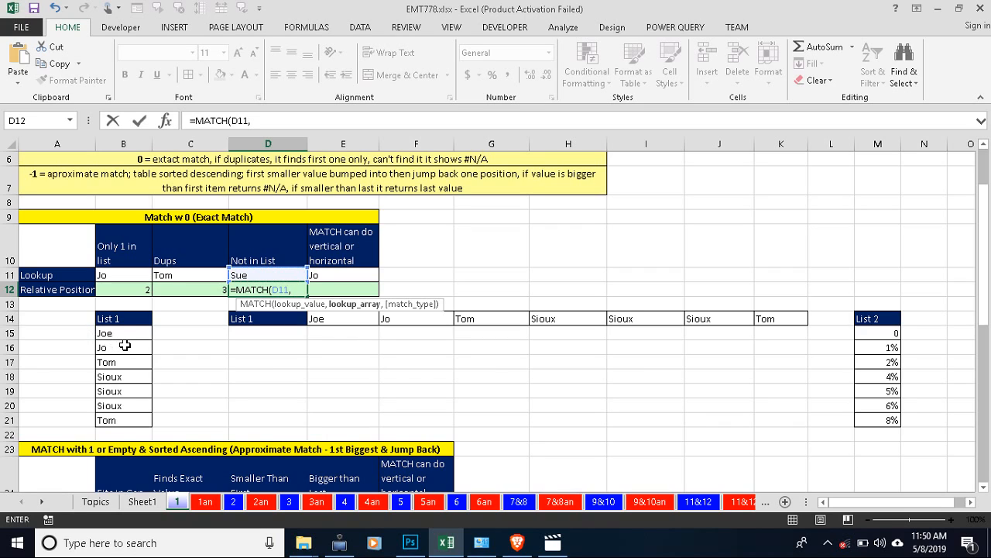
left_click_drag(108, 333, 122, 417)
type(",")
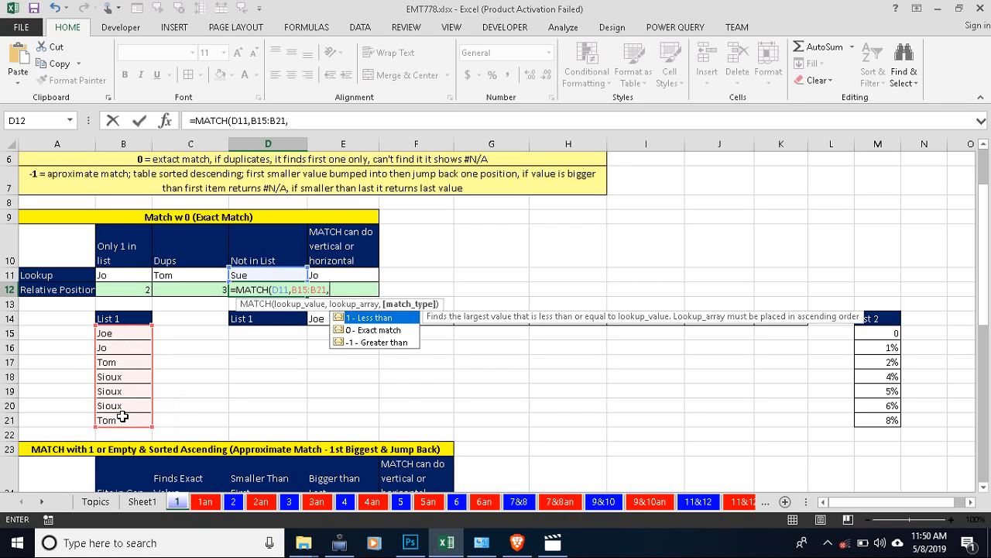
type("0)")
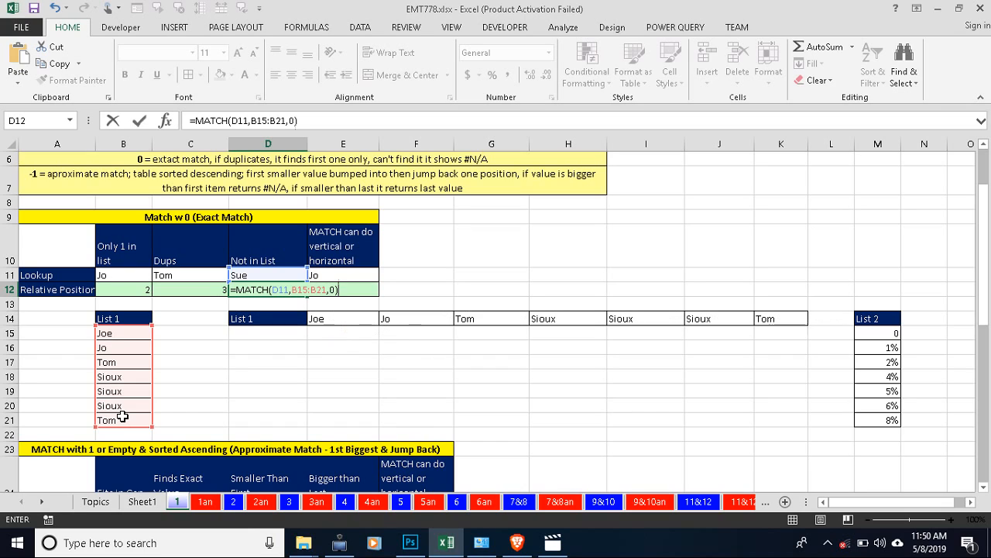
key("Return")
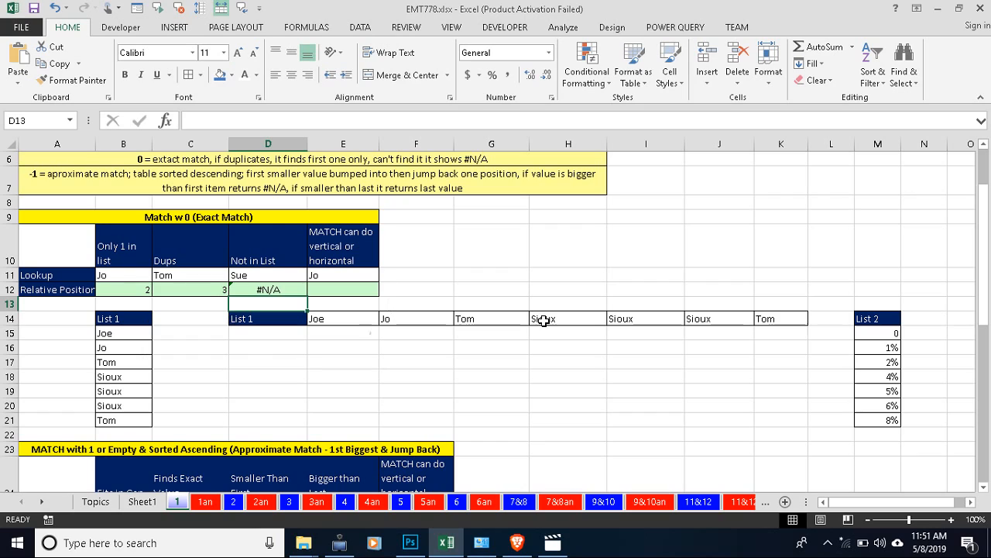
Enter =MATCH(E11,E14:K14,0) in E12 to find the lookup name's relative position in the horizontal List 1.
left_click(336, 291)
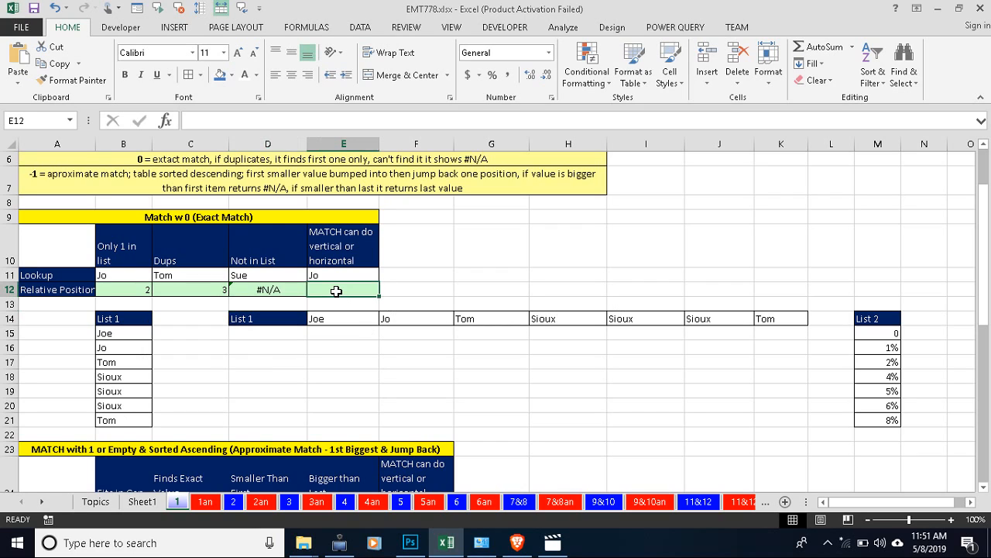
type("=")
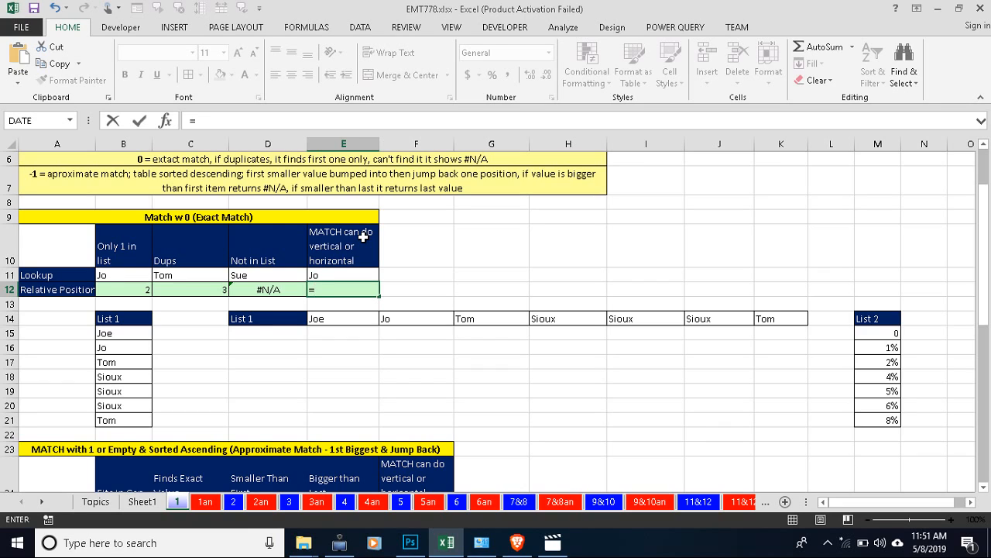
type("ma")
key("Tab")
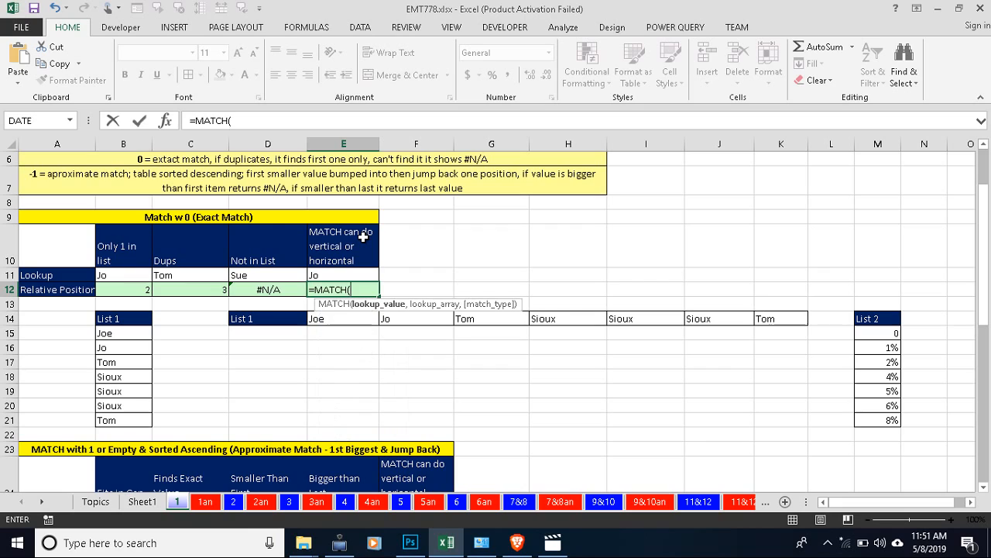
left_click(340, 276)
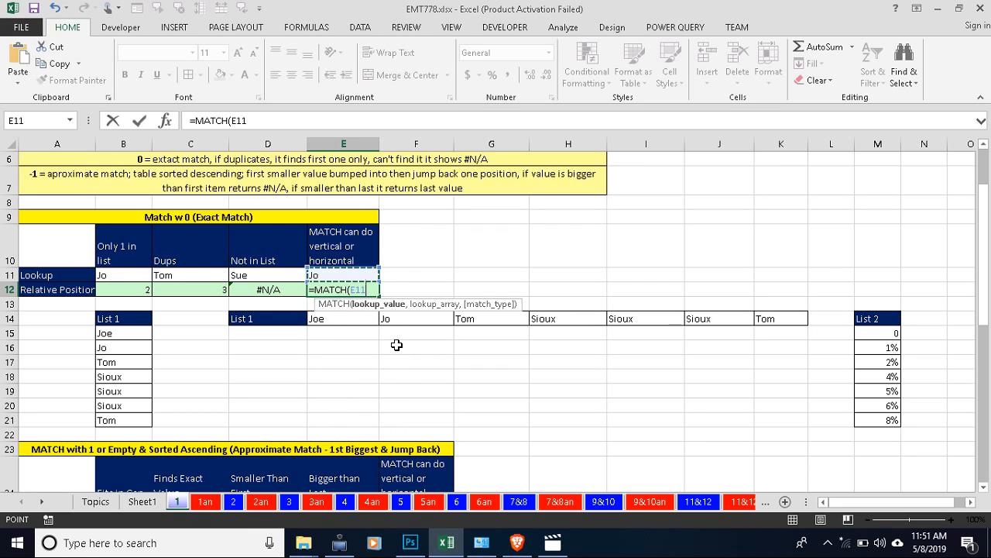
type(",")
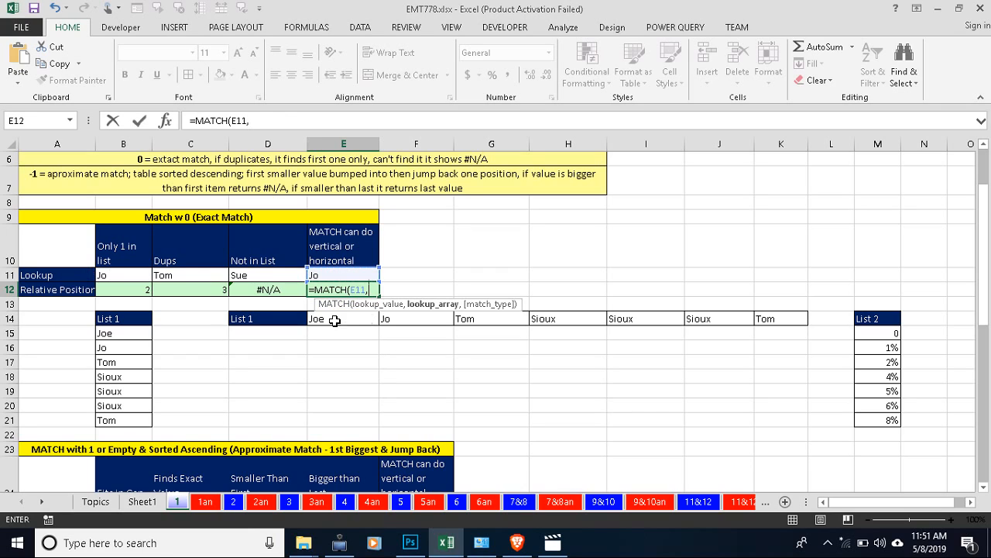
left_click_drag(335, 320, 775, 324)
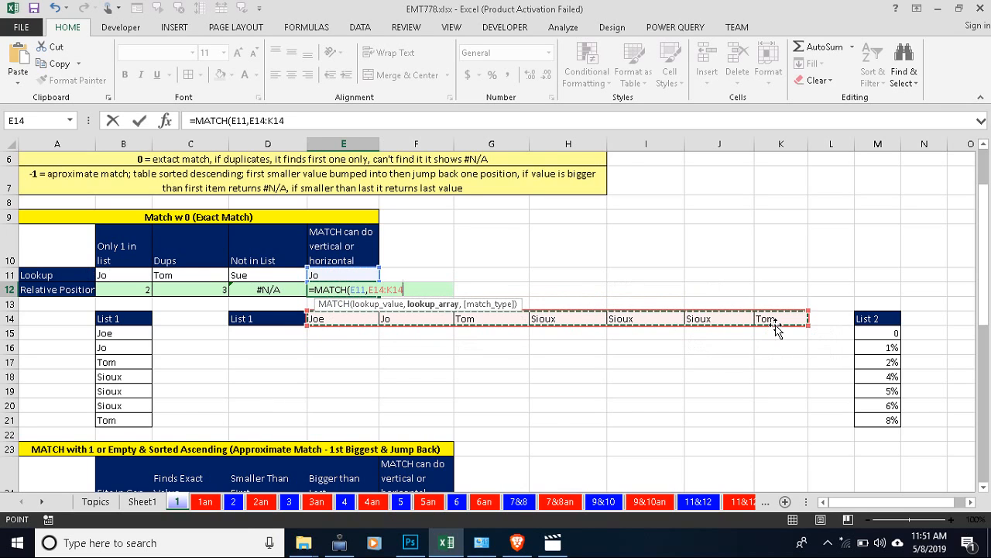
type(",")
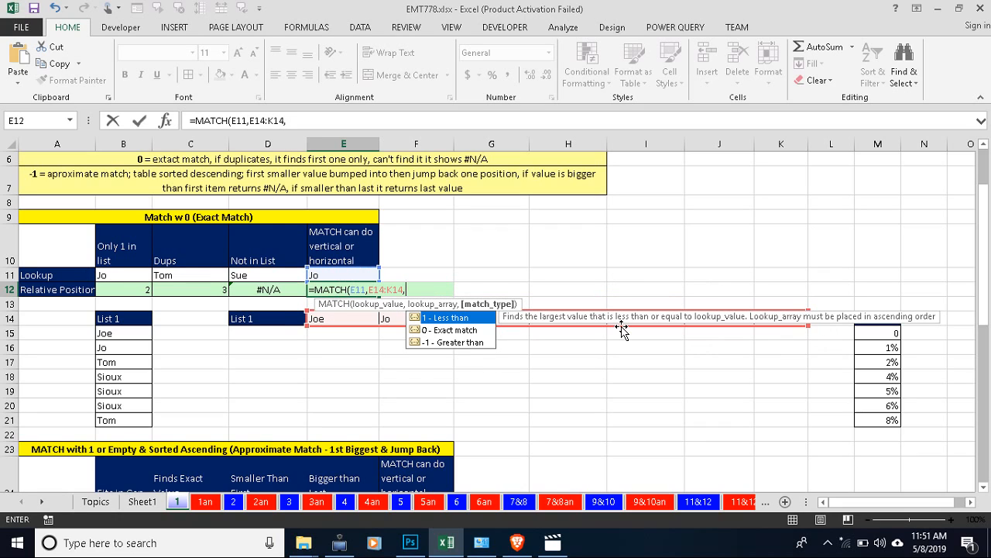
type("0)")
key("Return")
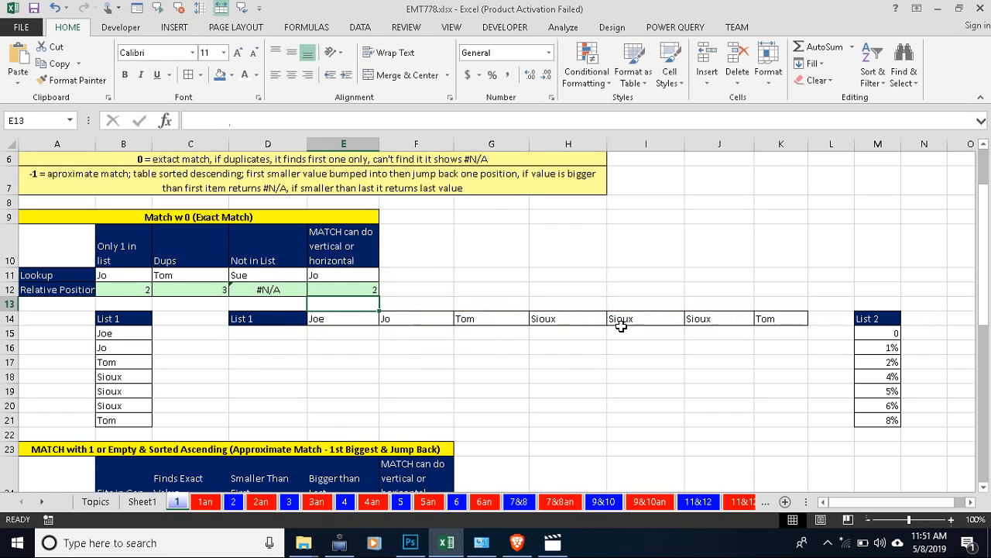
Compare the E12 result with the first two entries of the horizontal list, E14 and F14.
left_click(406, 320)
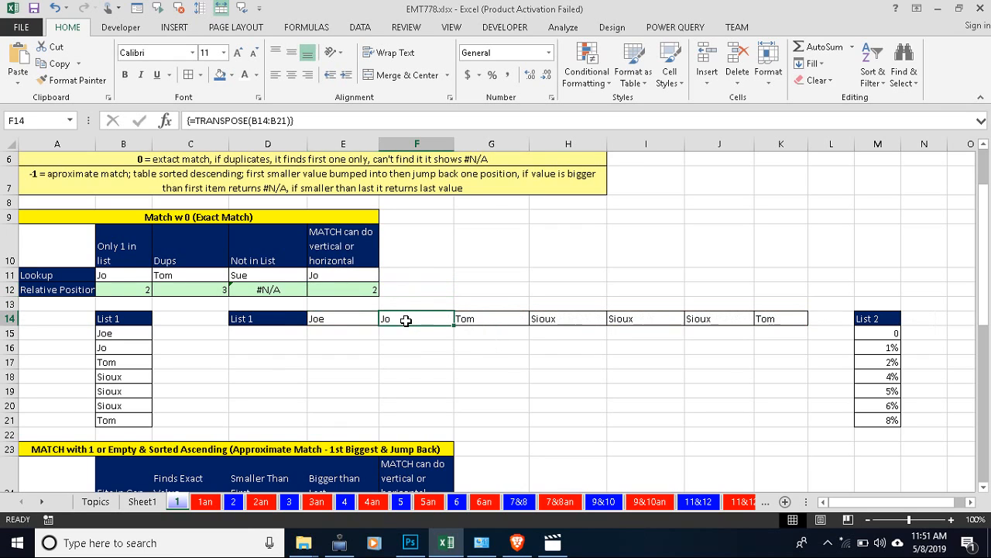
left_click(350, 322)
left_click(398, 322)
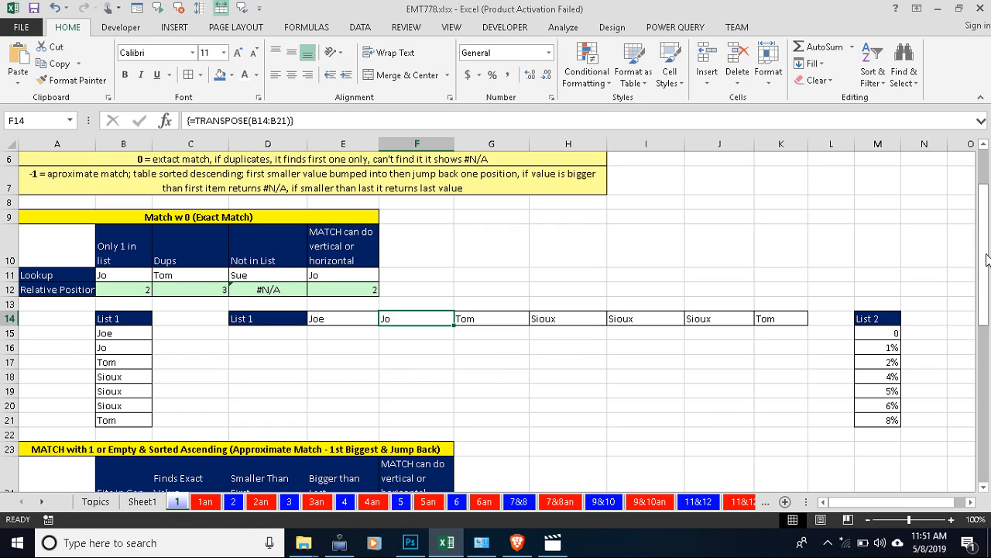
In the sorted ascending approximate match section, enter =MATCH(B25,B29:B35,1) in B26 for the Fits in Gap lookup.
left_click_drag(988, 264, 989, 347)
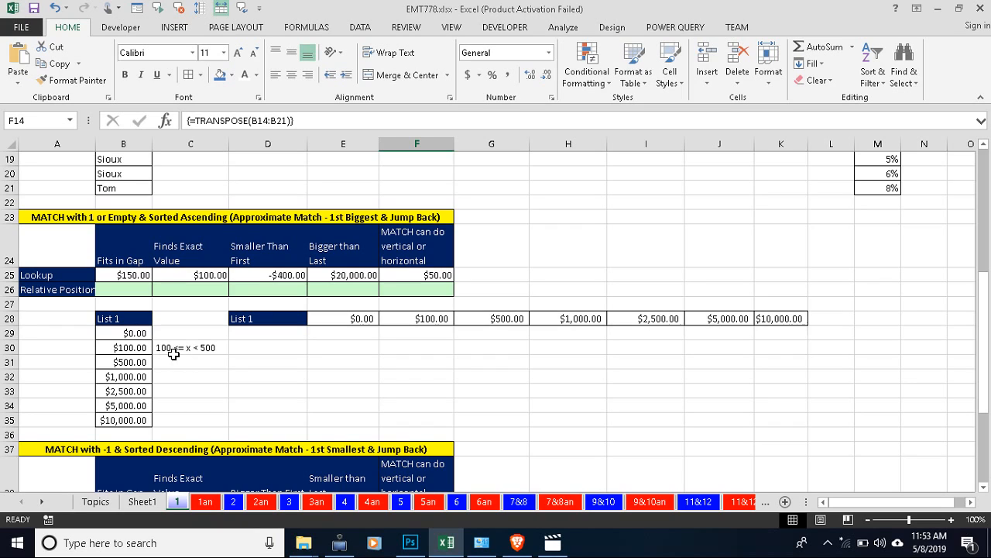
left_click(130, 293)
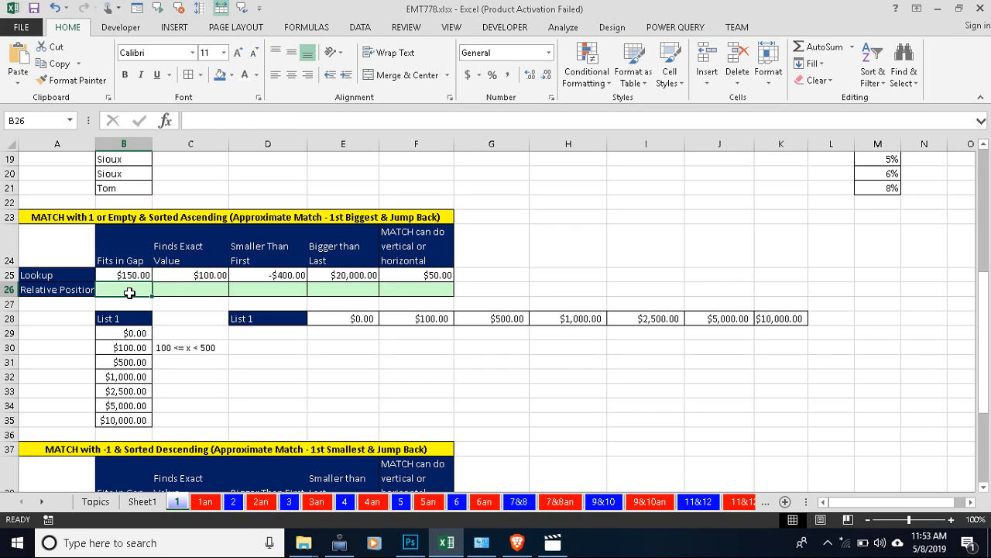
type("=")
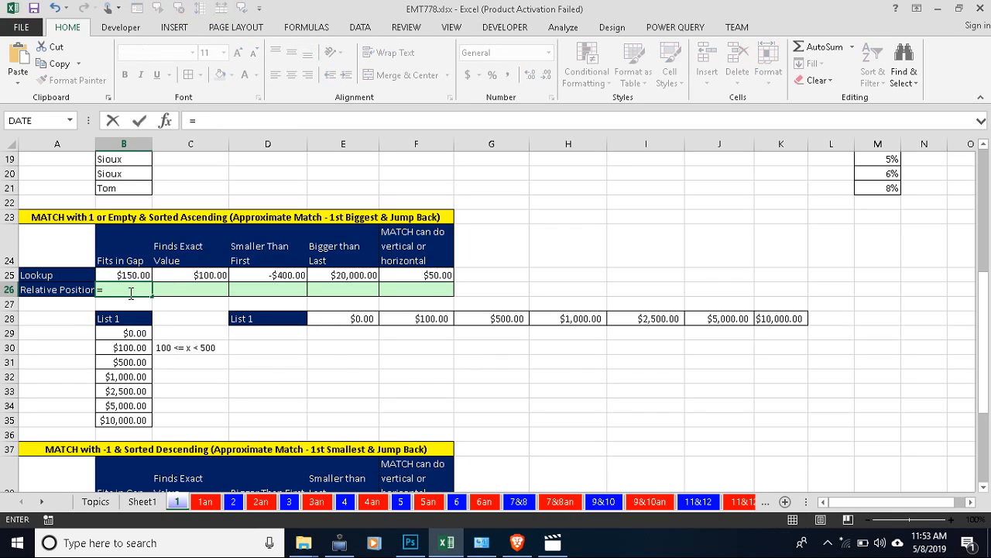
type("ma")
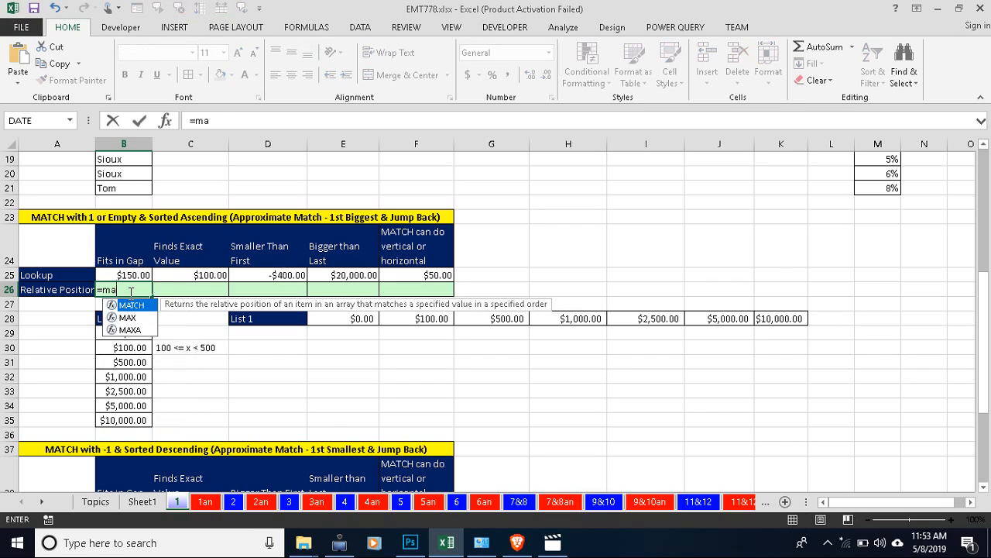
key("Tab")
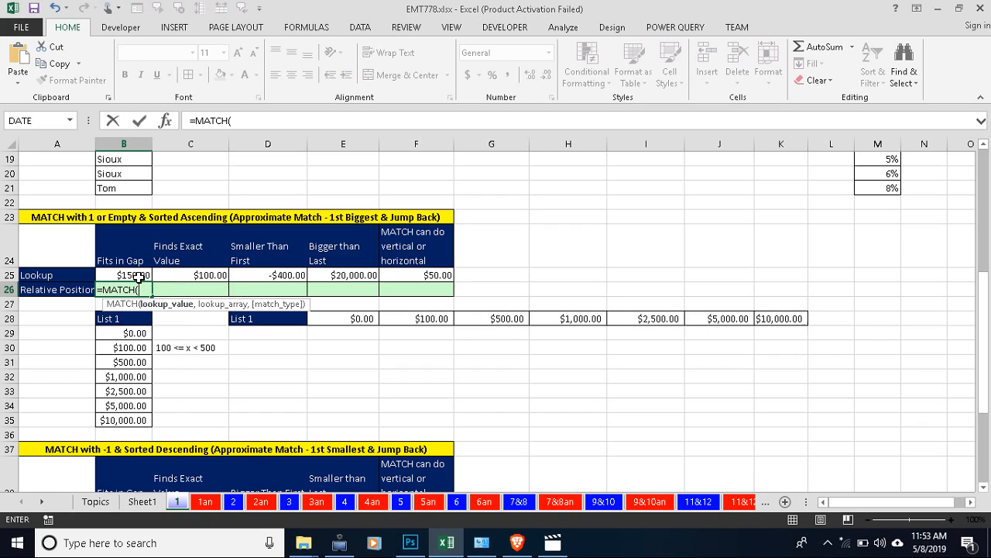
left_click(137, 276)
type(",")
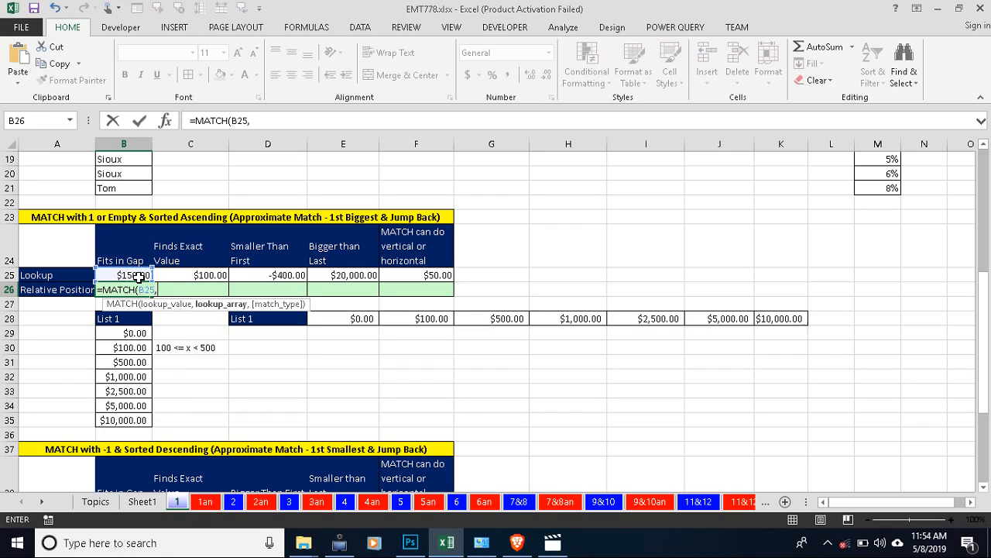
left_click_drag(132, 332, 127, 418)
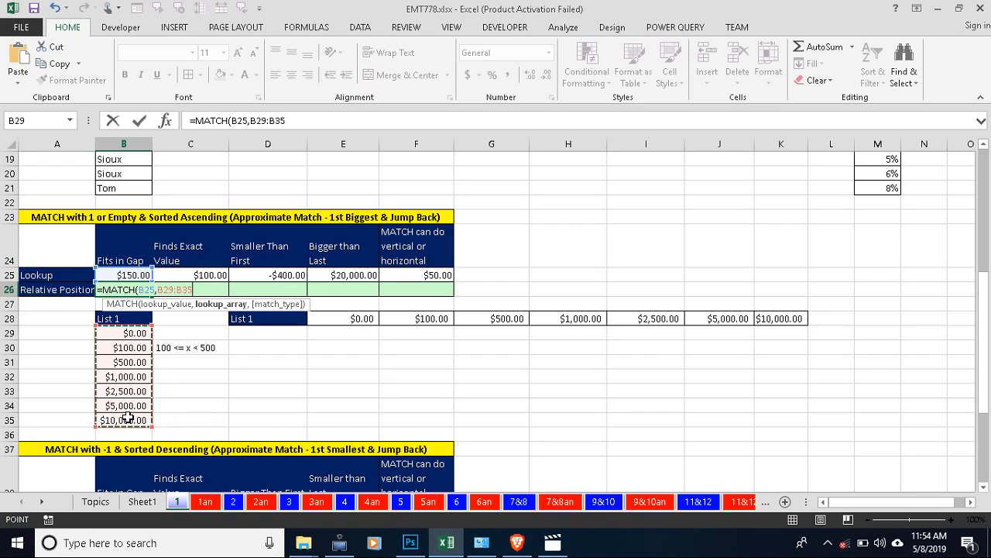
type(",")
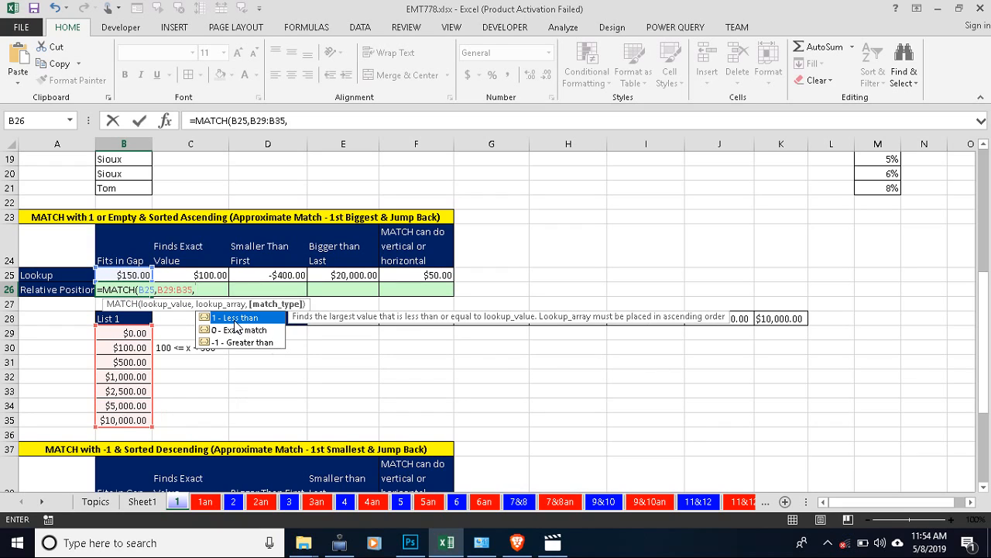
type("1)")
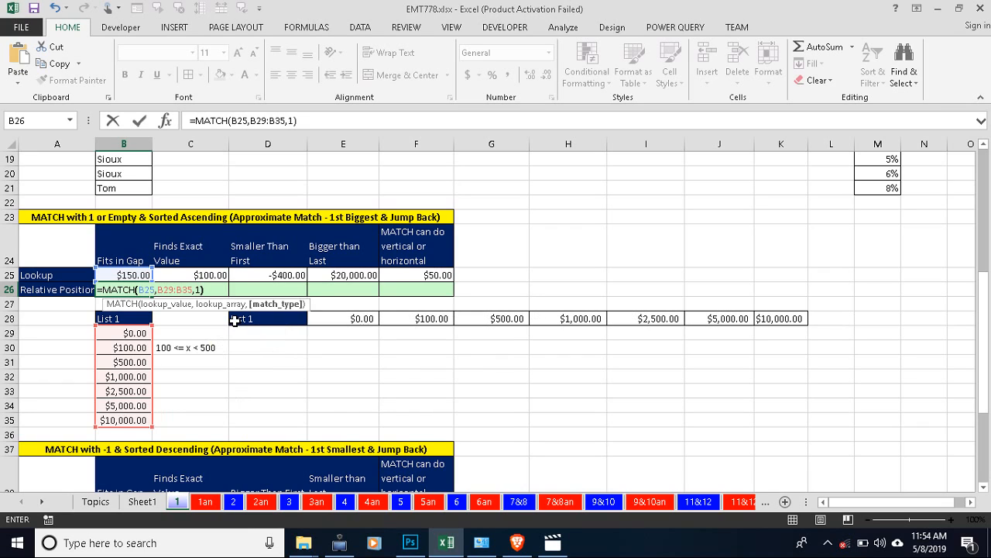
key("Return")
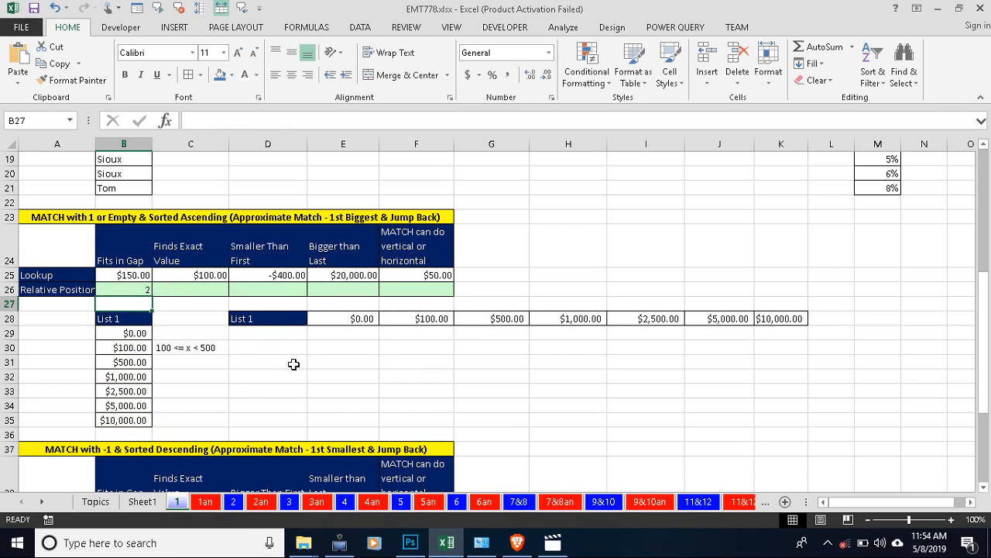
Compare the B26 result with the amounts in B29 to B31 and the range note in C30.
left_click(135, 332)
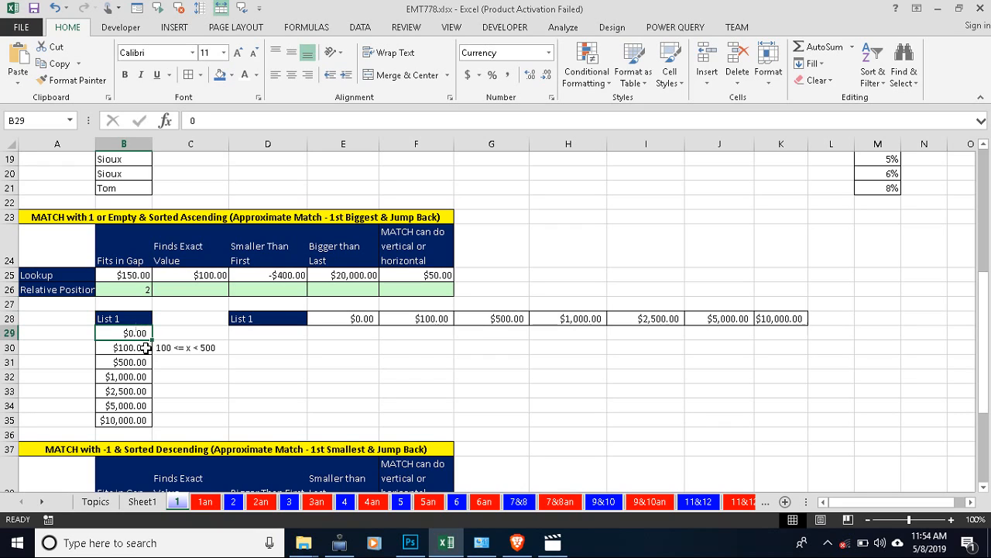
left_click(131, 348)
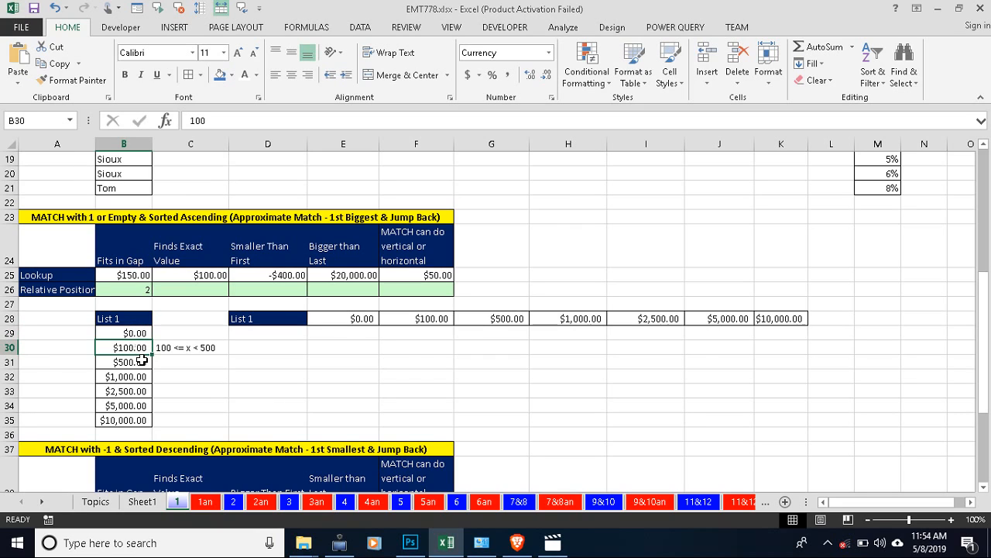
left_click(132, 362)
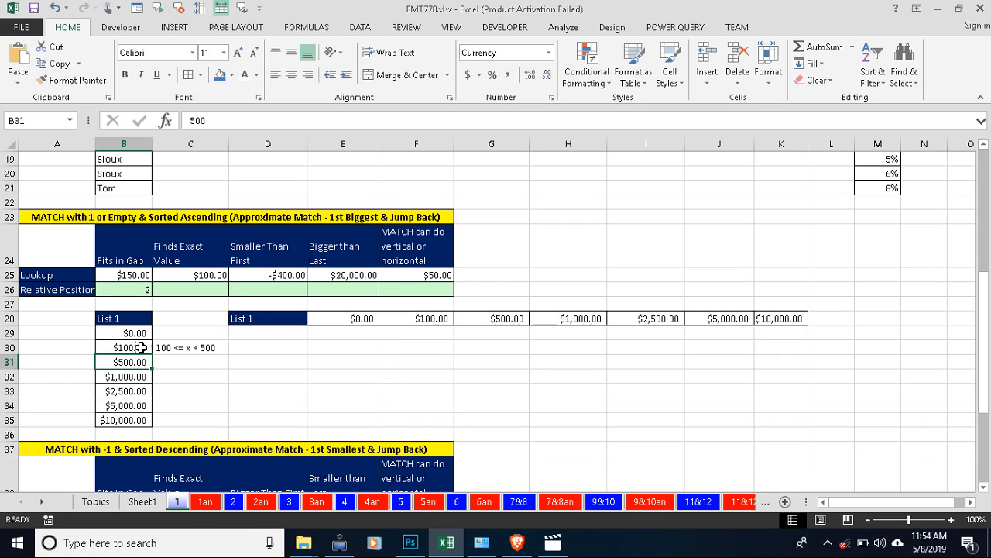
left_click(141, 347)
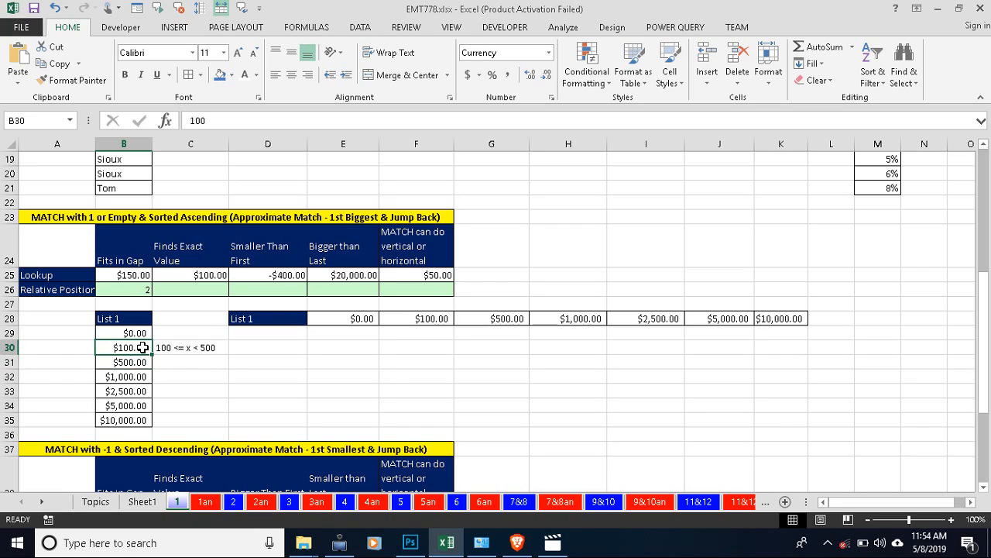
left_click(200, 347)
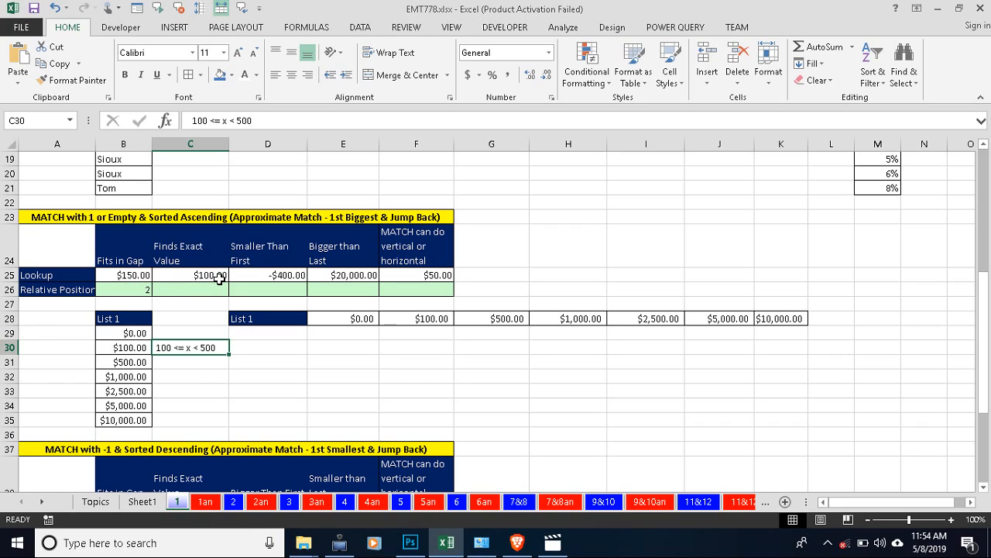
Try copying the B26 MATCH formula into C26 and inspect which cells its lookup value and lookup array reference.
left_click(136, 289)
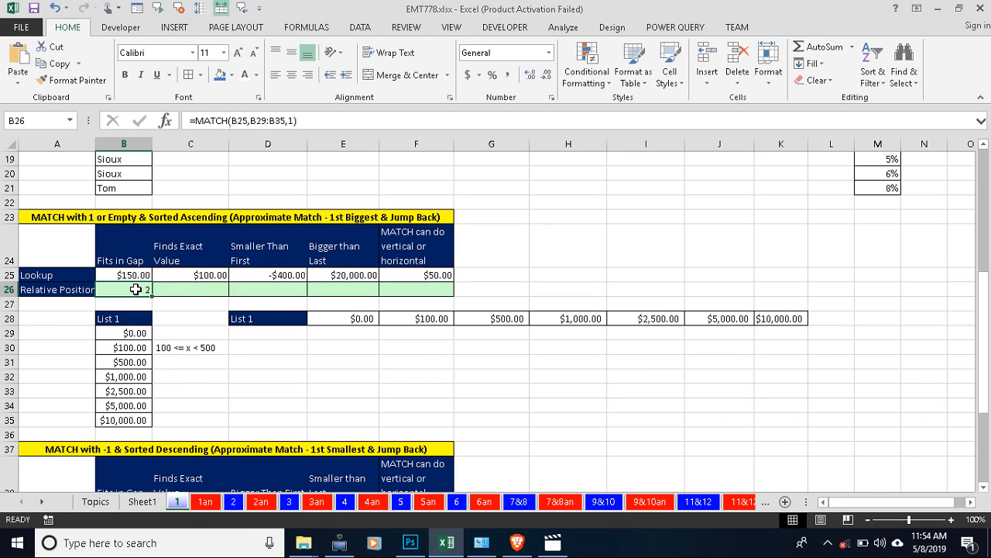
left_click_drag(154, 298, 212, 299)
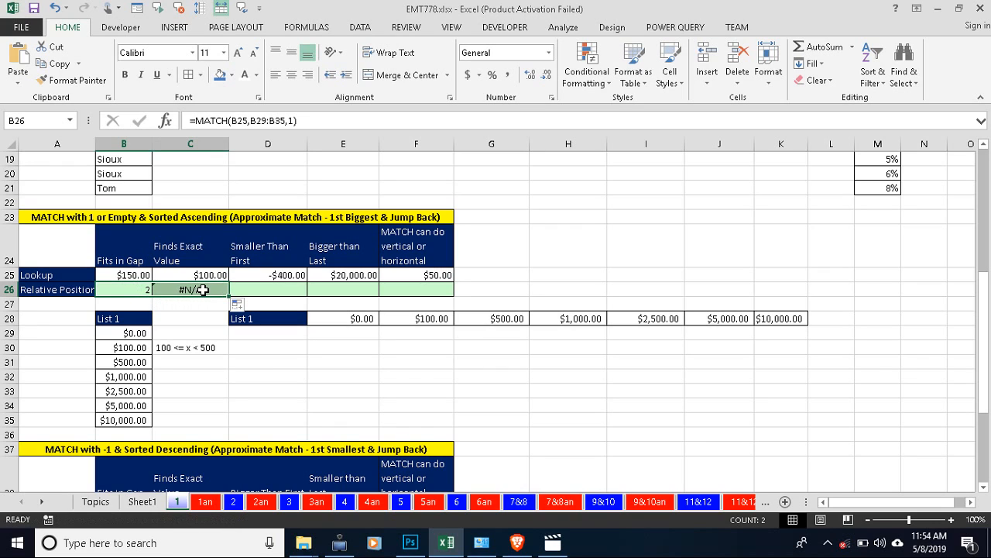
left_click(202, 289)
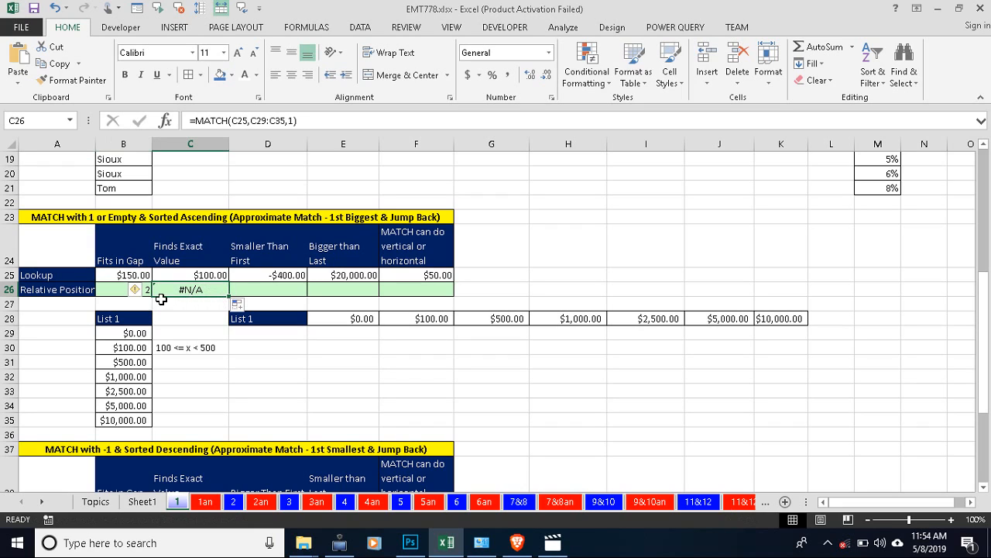
double_click(185, 290)
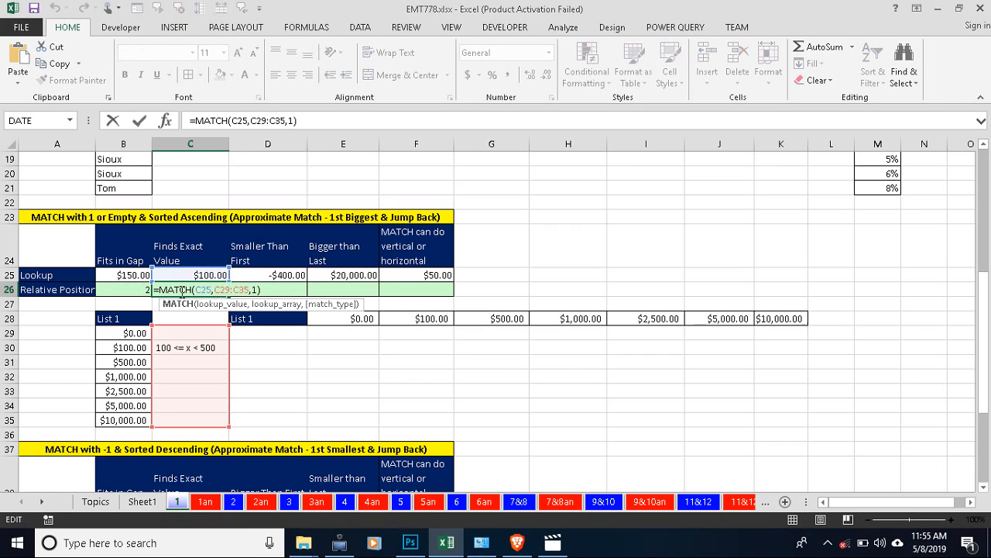
left_click(203, 290)
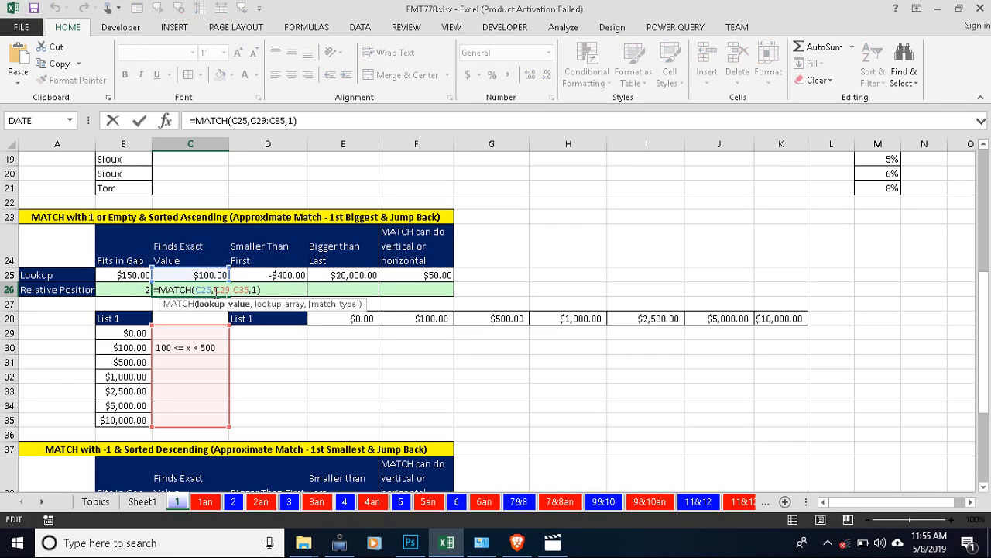
left_click(220, 291)
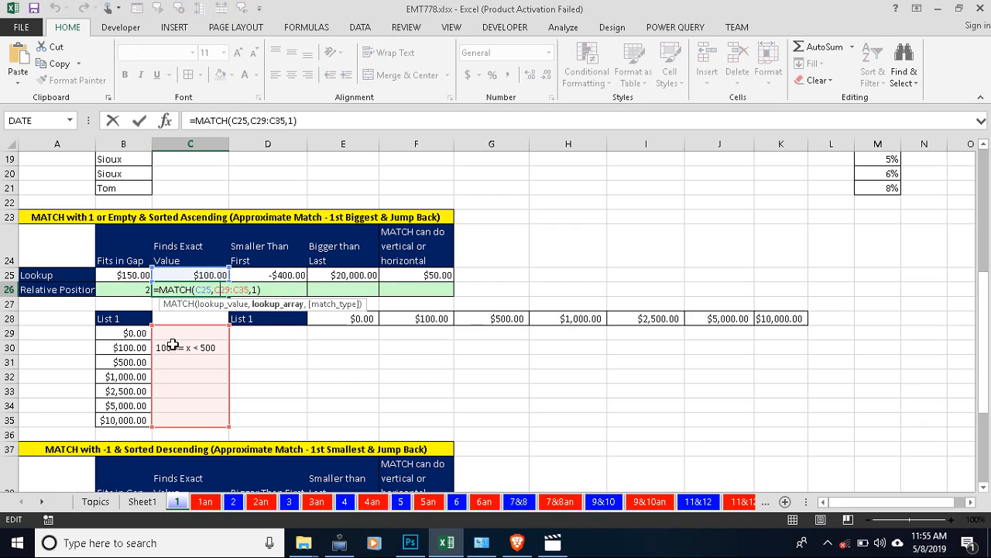
Clear the copied MATCH formula from C26.
left_click(132, 288)
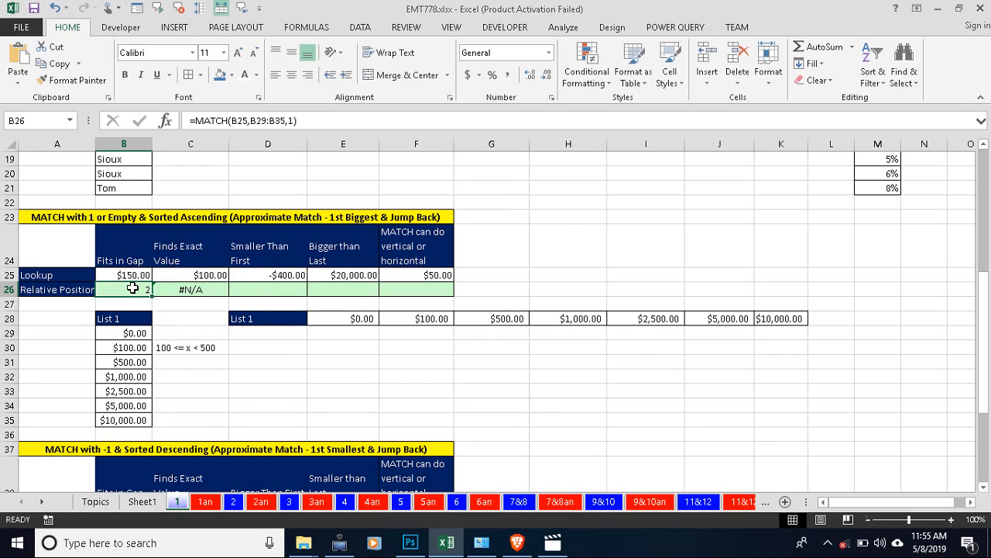
left_click(205, 289)
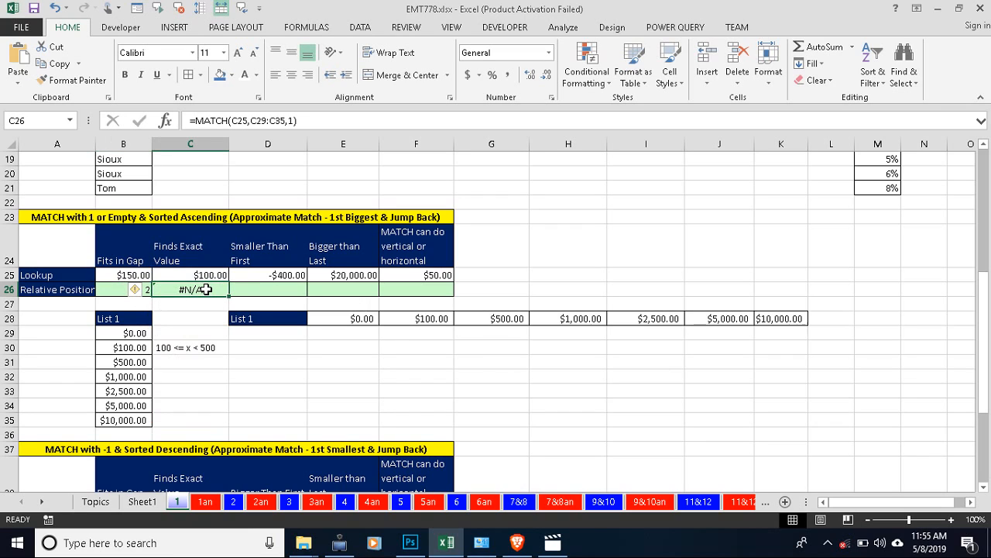
key("Delete")
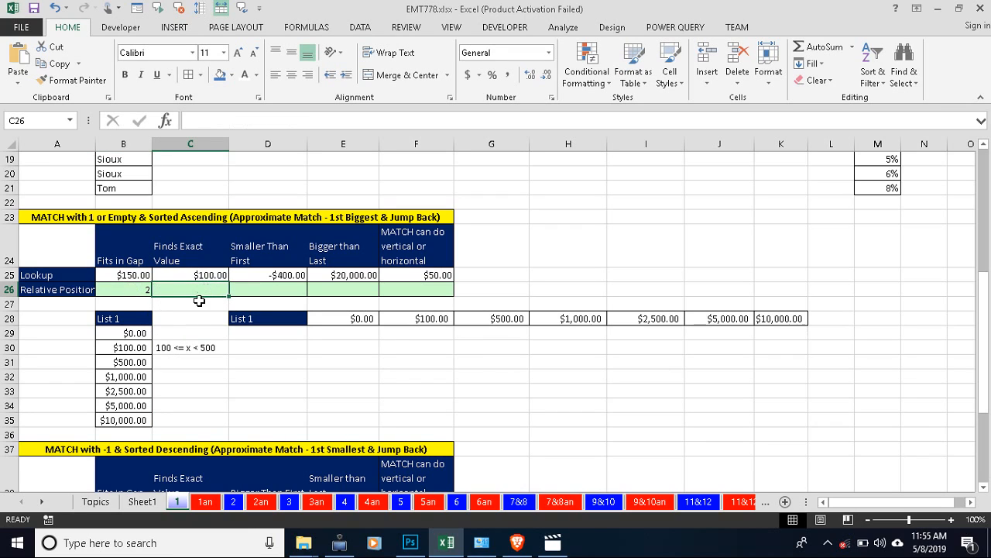
Lock the lookup array of the B26 MATCH formula as $B$29:$B$35, keeping B25 relative and match type 1.
left_click(139, 290)
key("F2")
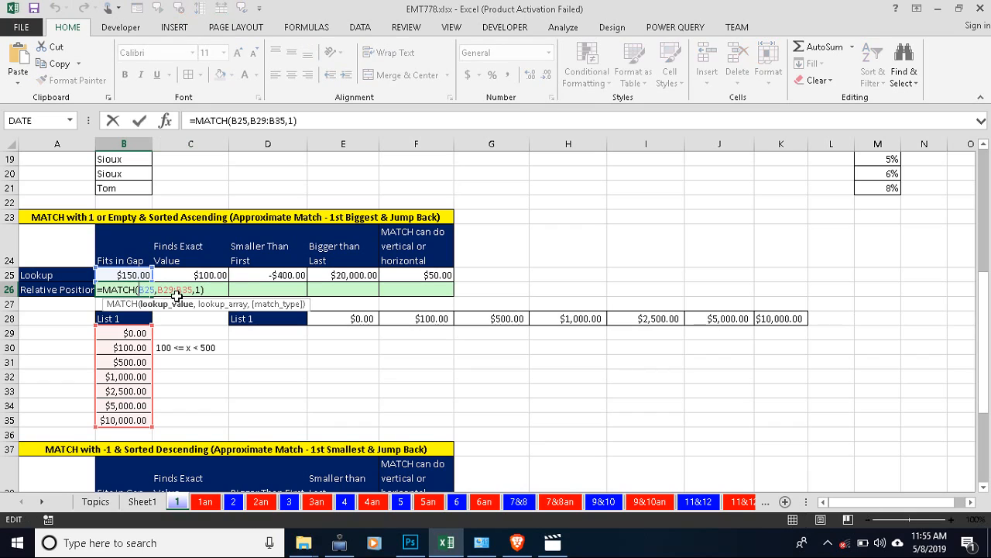
left_click(172, 290)
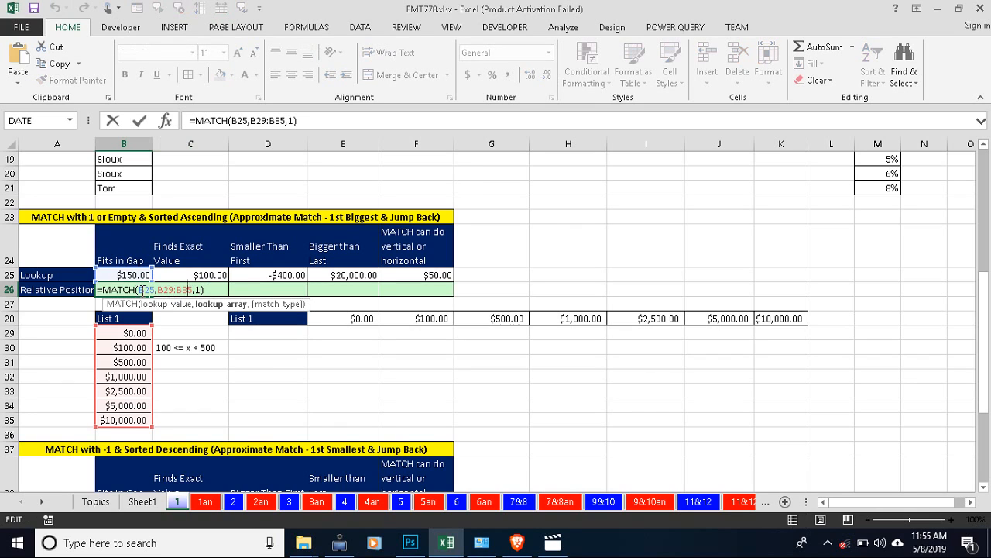
left_click(137, 290)
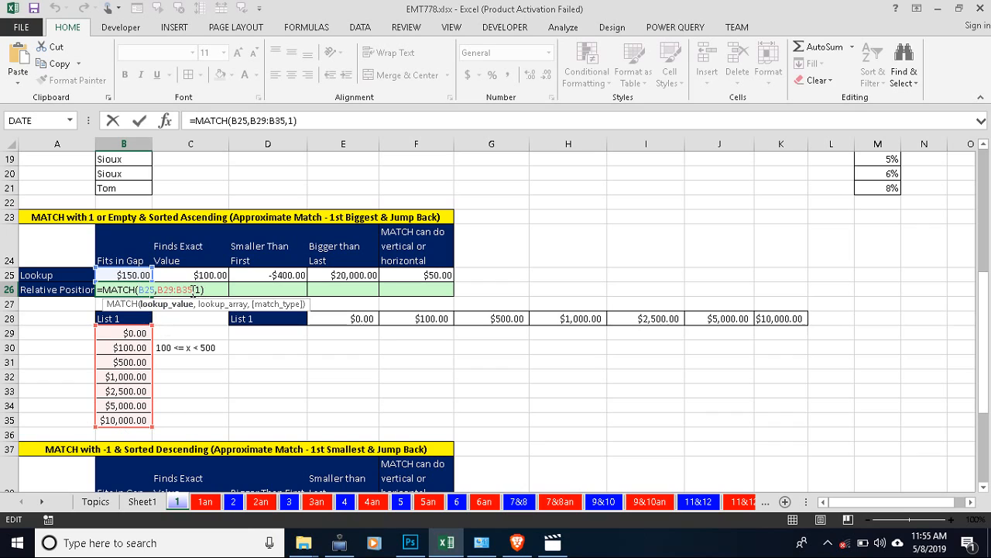
left_click(192, 290)
key("BackSpace")
key("BackSpace")
key("BackSpace")
key("BackSpace")
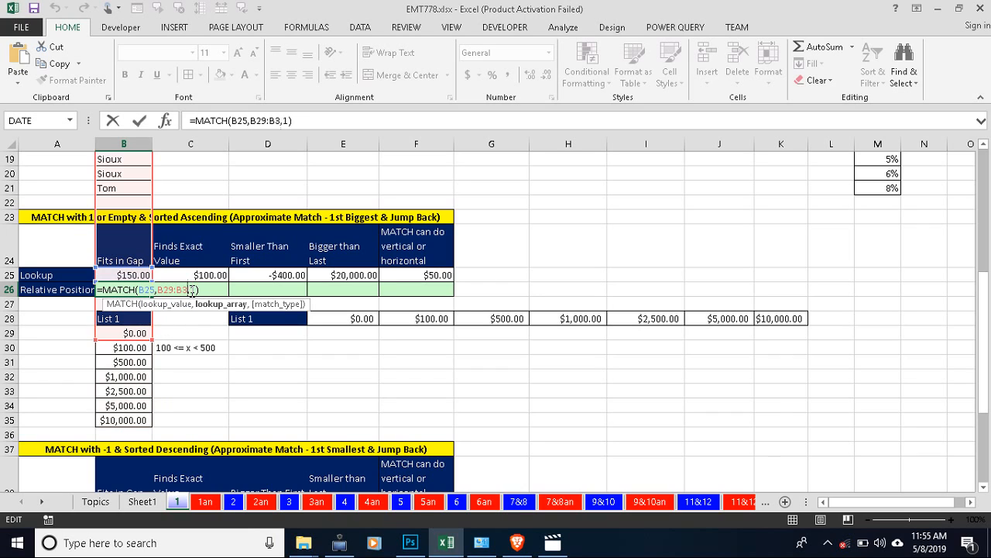
key("BackSpace")
key("BackSpace")
key("BackSpace")
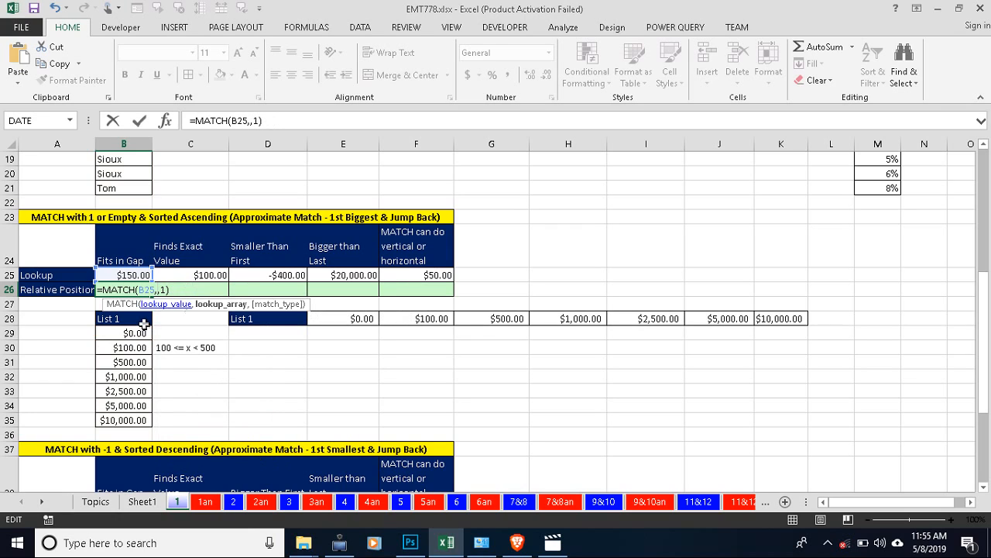
left_click_drag(127, 333, 124, 420)
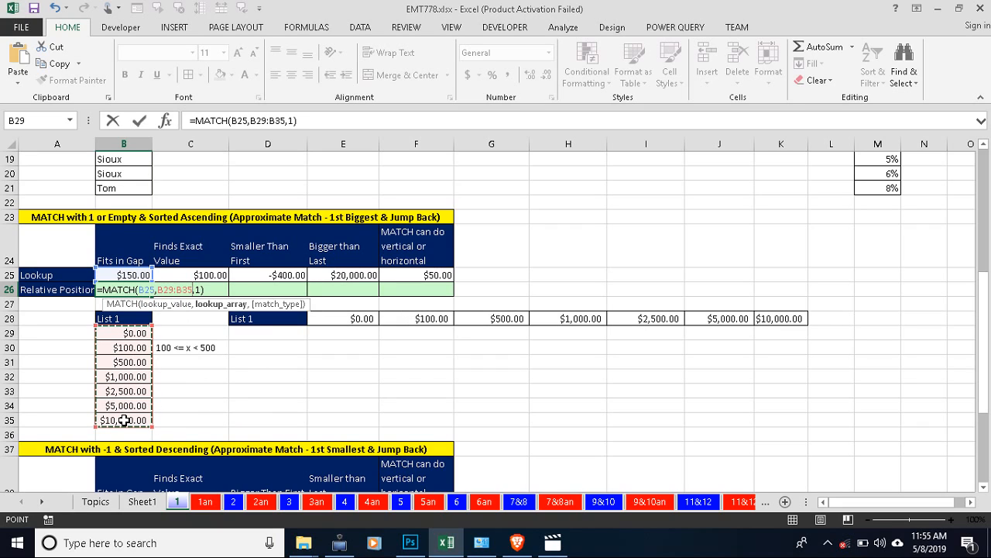
key("F4")
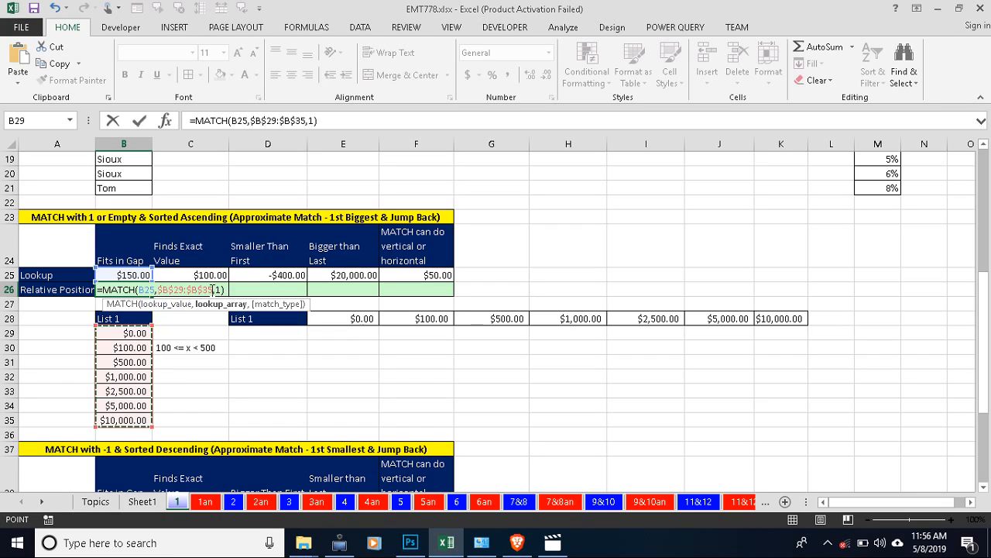
key("Return")
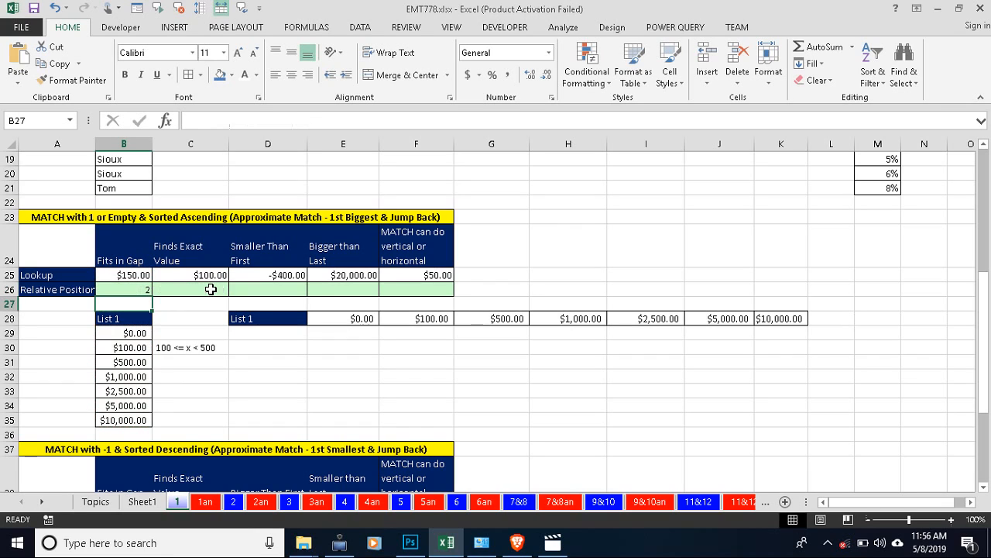
Copy the B26 MATCH formula into C26 and compare its result with the List 1 amount in B30.
left_click(147, 287)
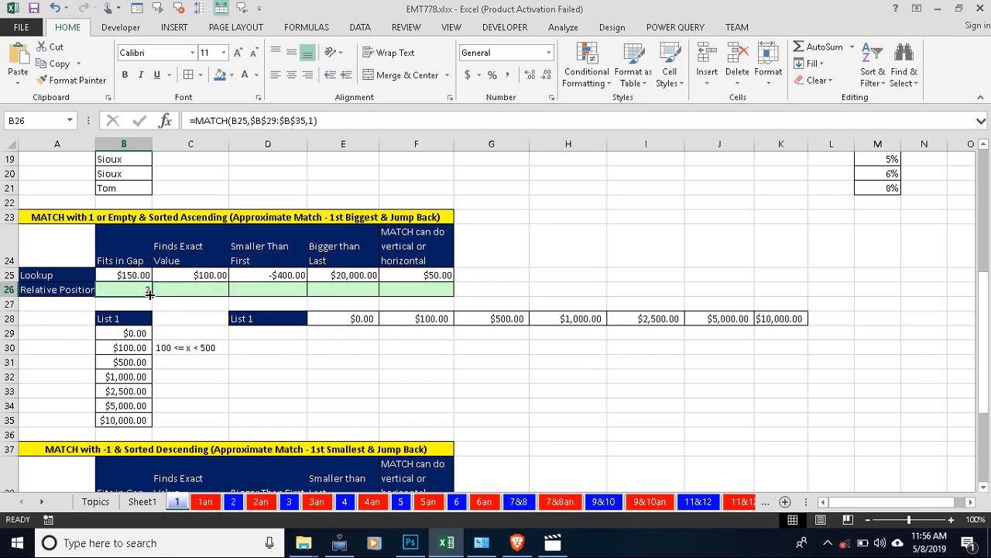
left_click_drag(152, 295, 210, 295)
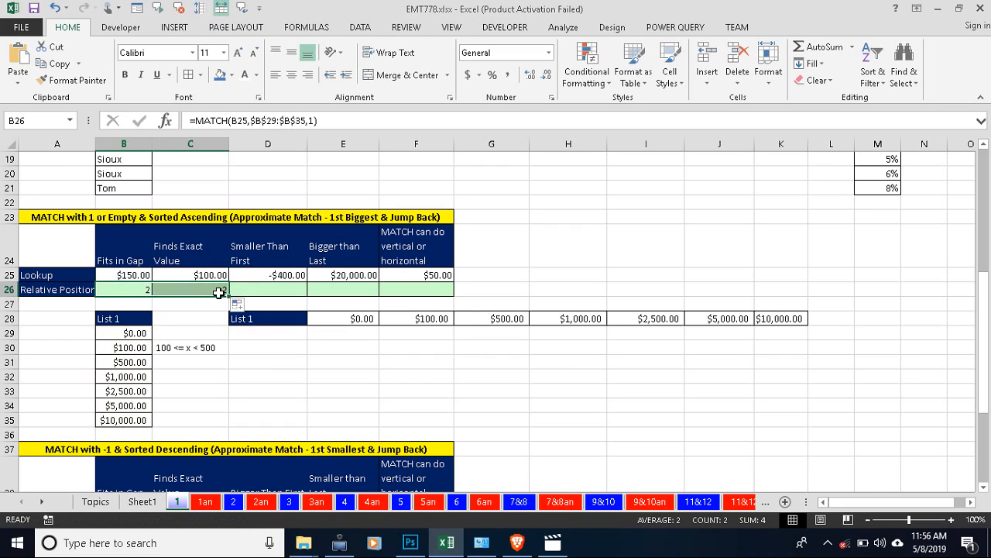
left_click(218, 292)
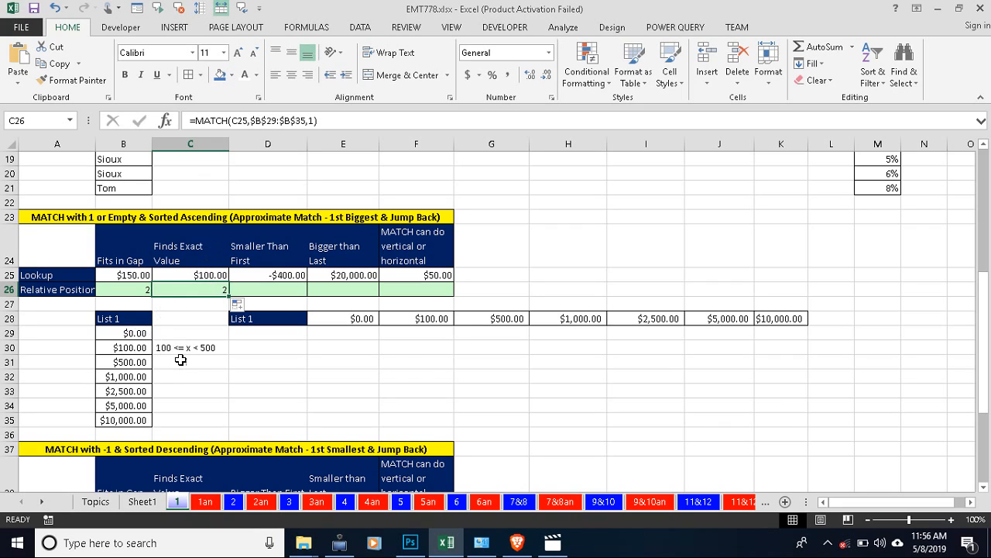
left_click(125, 348)
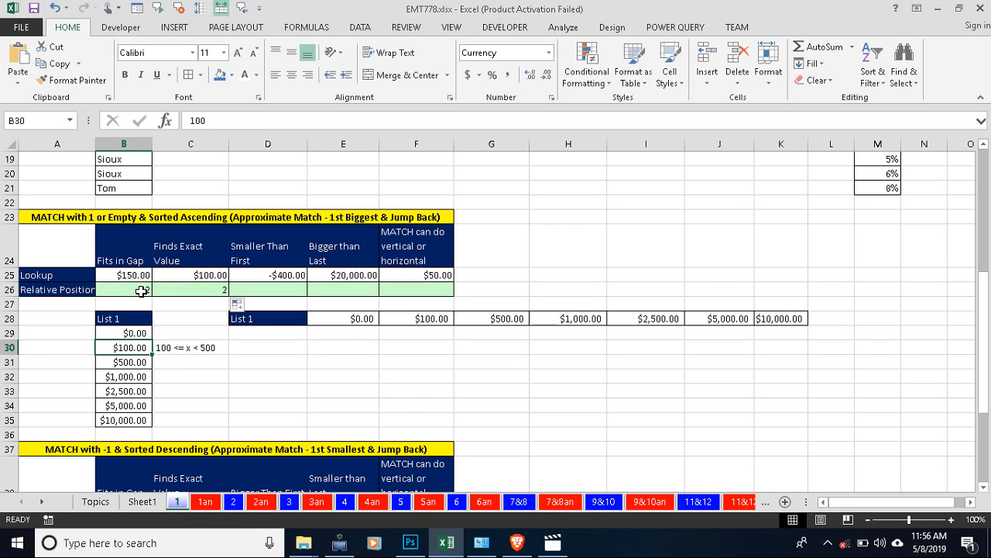
Try making the lookup value in the B26 formula absolute as $B$25, and revert it to the relative B25.
double_click(142, 290)
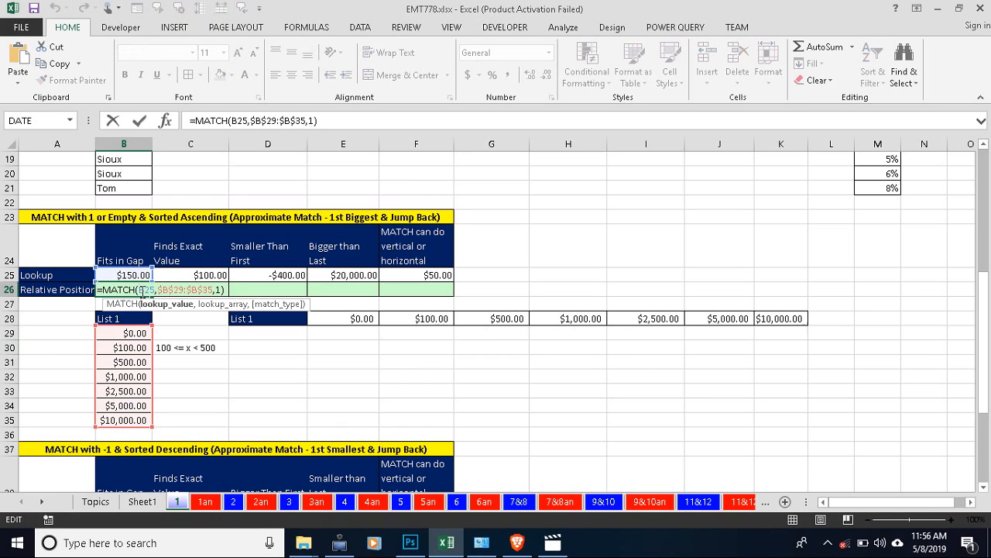
left_click_drag(140, 289, 159, 293)
type("$")
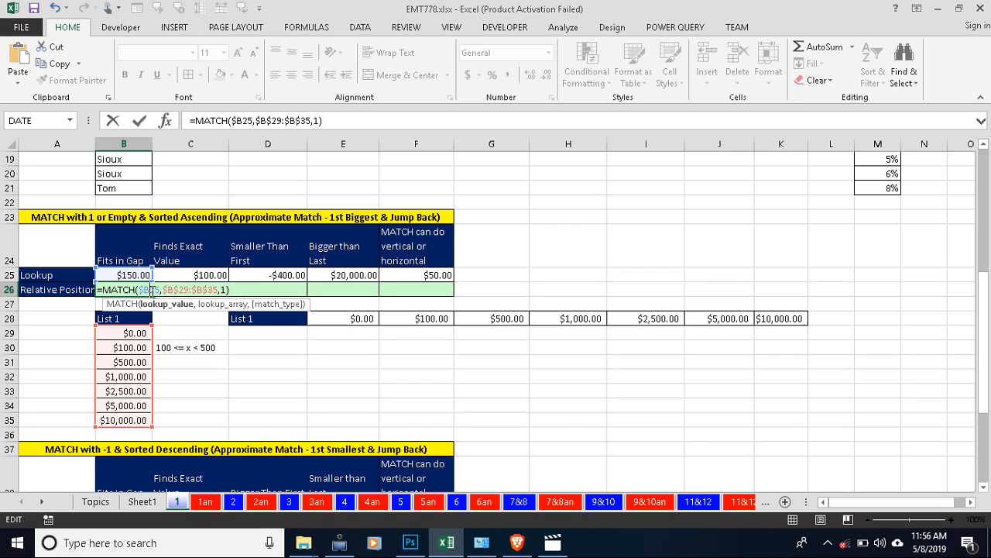
left_click(154, 291)
type("$")
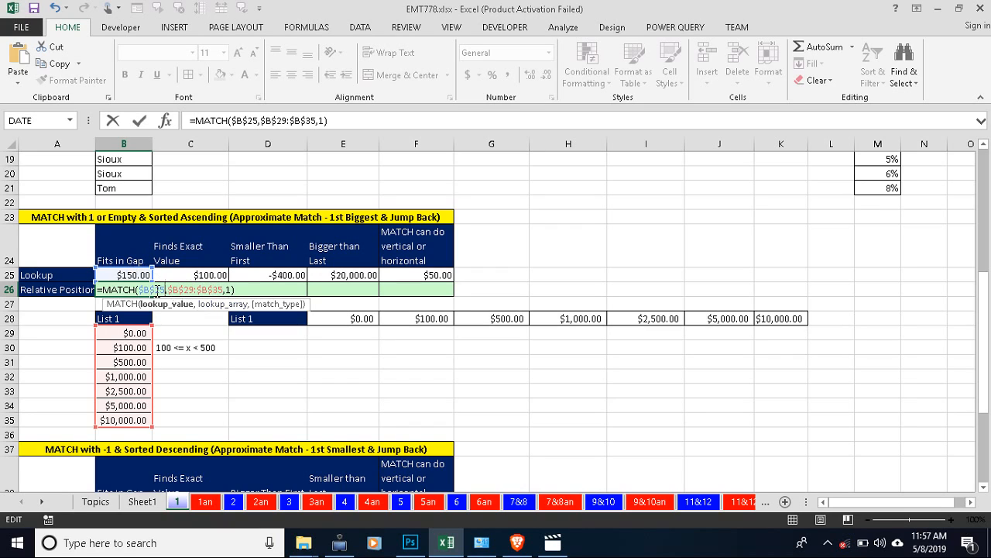
key("BackSpace")
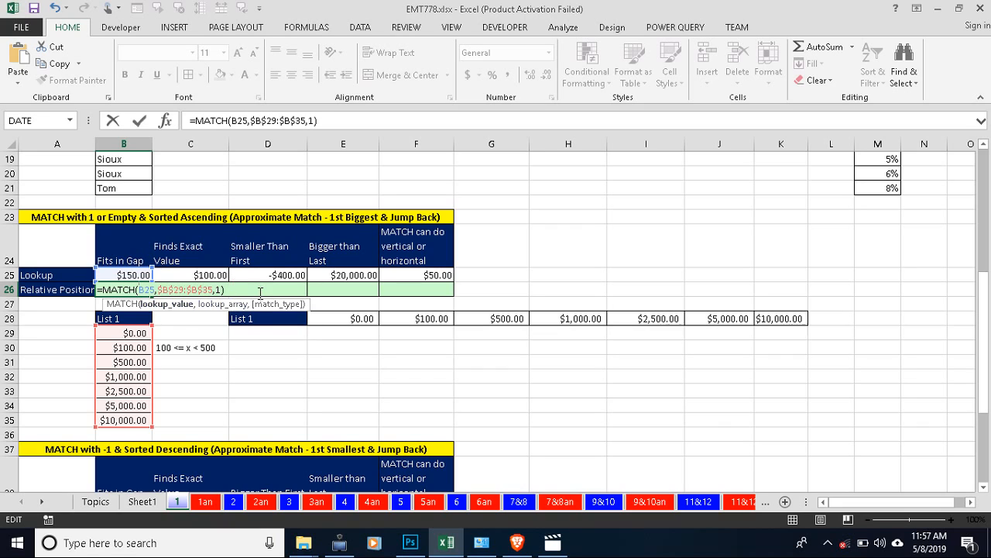
Alter the lookup value reference in B26 so its formula reads =MATCH(DB25,$B$29:$B$35,1).
left_click(266, 347)
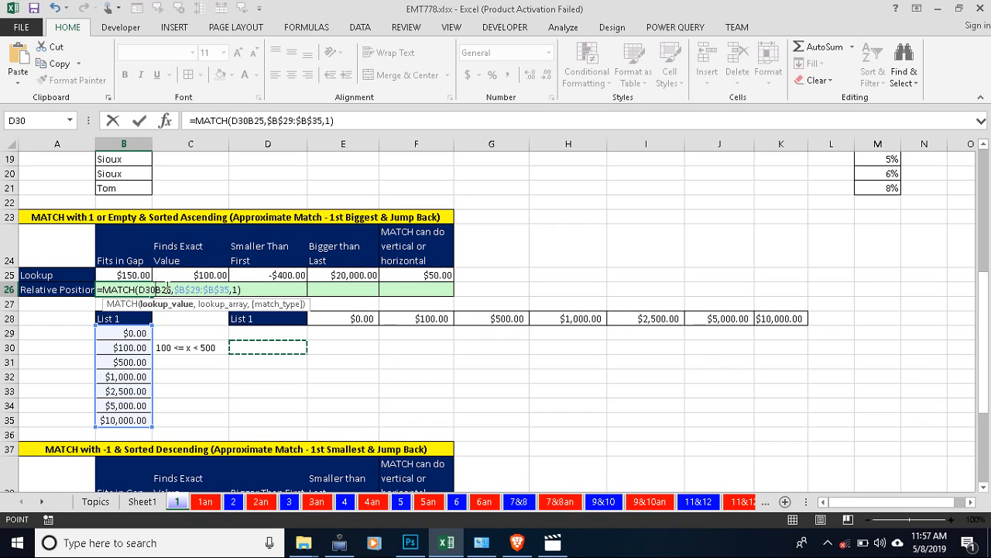
key("BackSpace")
key("BackSpace")
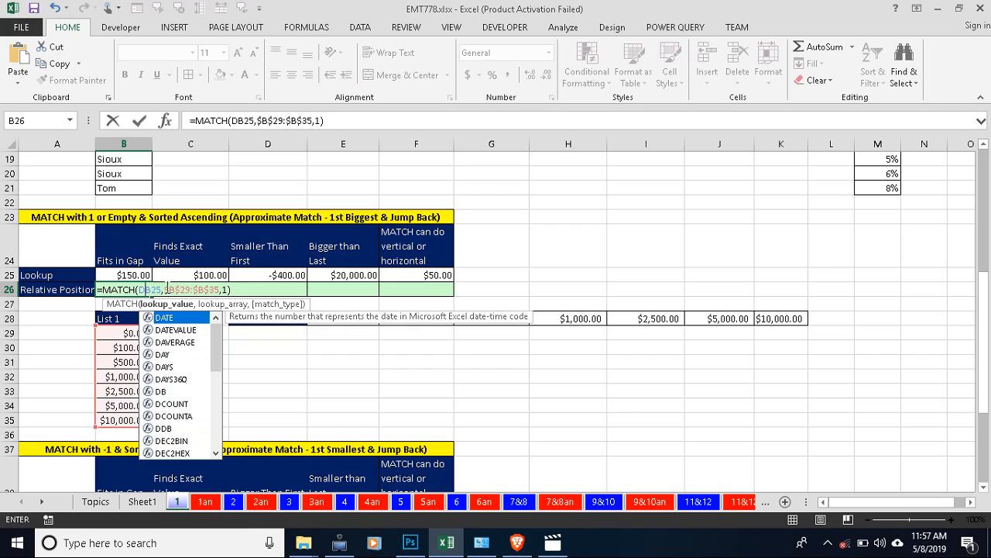
left_click(201, 289)
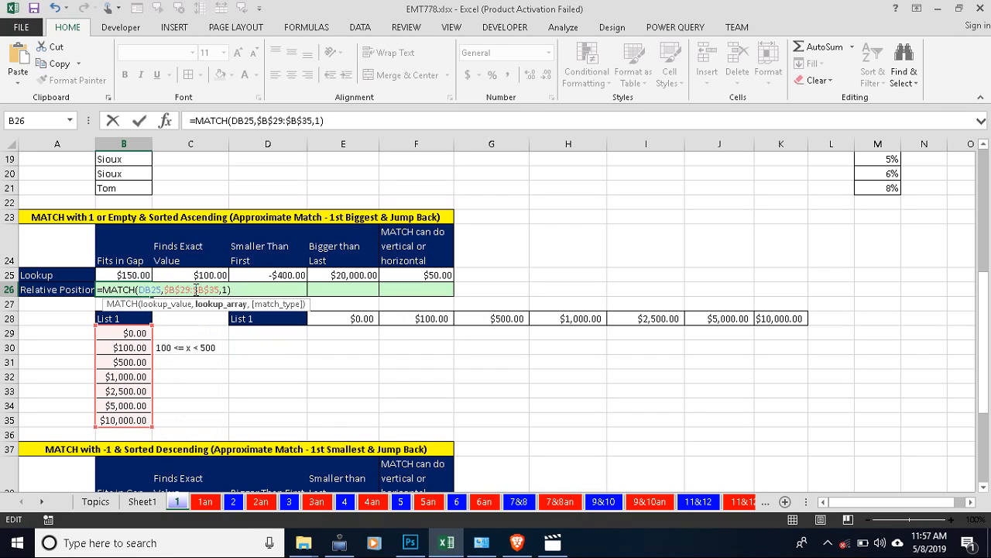
key("Return")
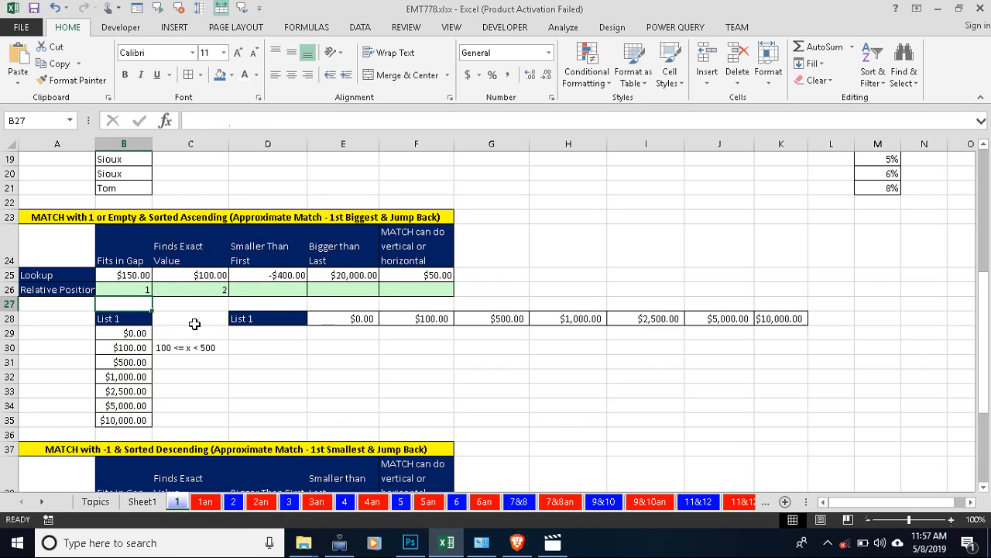
Inspect the C26 formula and compare the Smaller Than First lookup amount in D25 with the List 1 amounts in B29:B35.
left_click(207, 299)
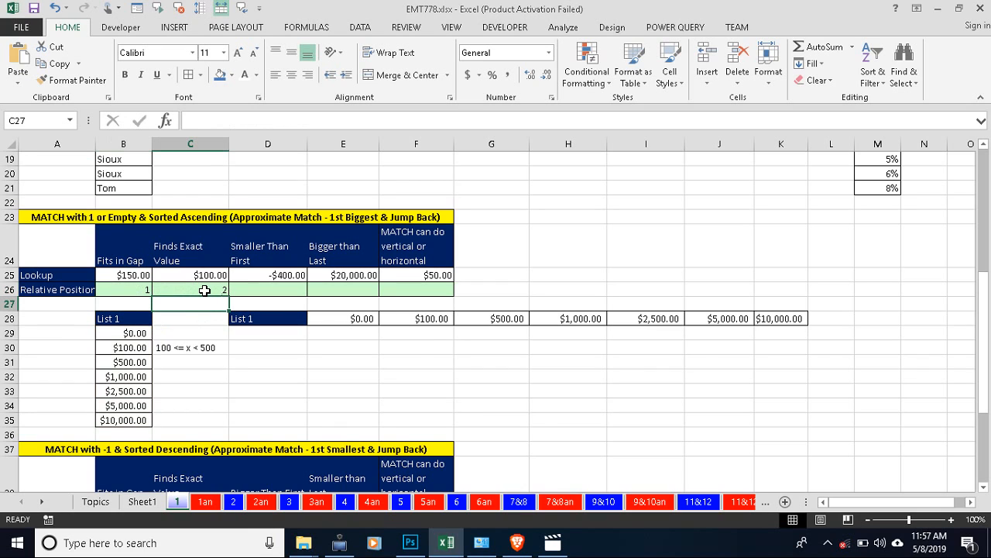
left_click(205, 289)
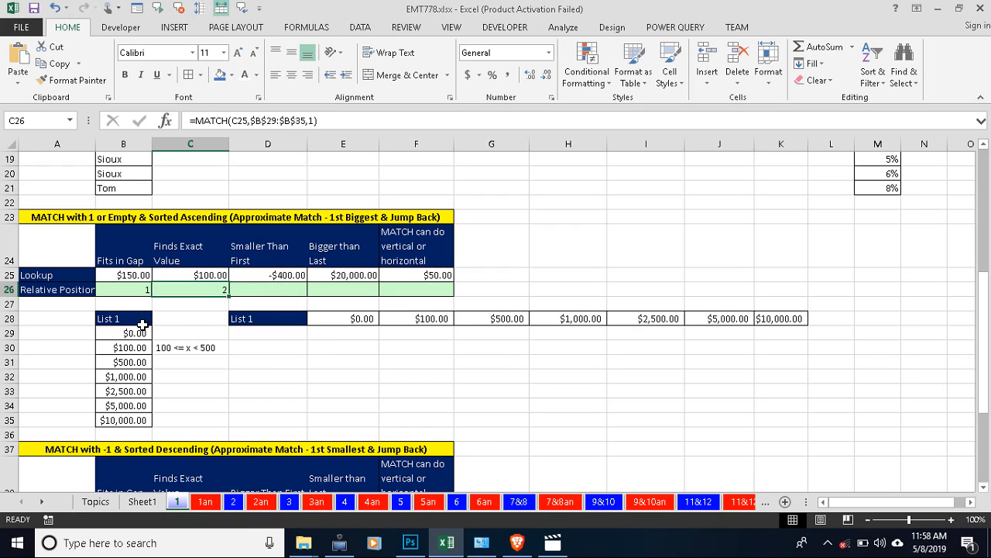
left_click_drag(135, 332, 134, 419)
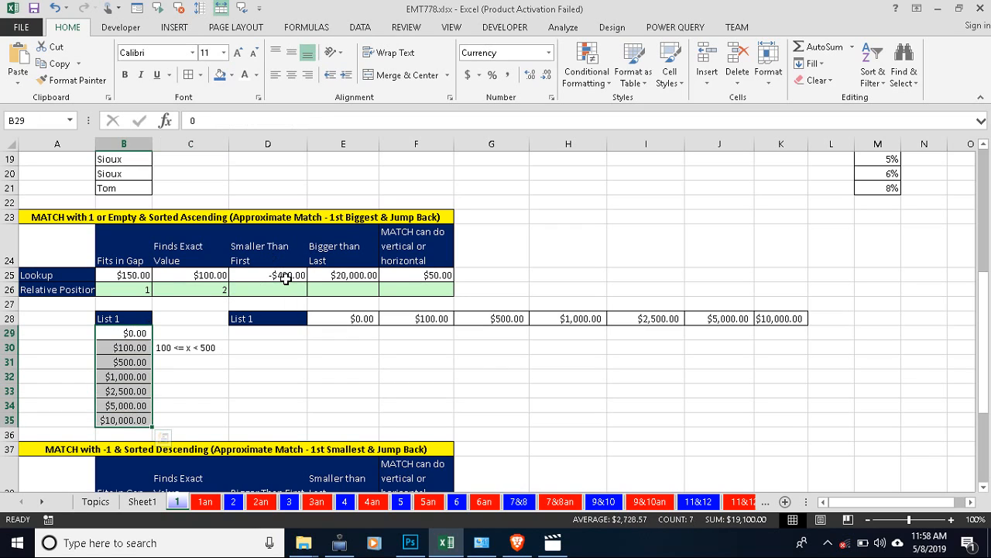
left_click(286, 280)
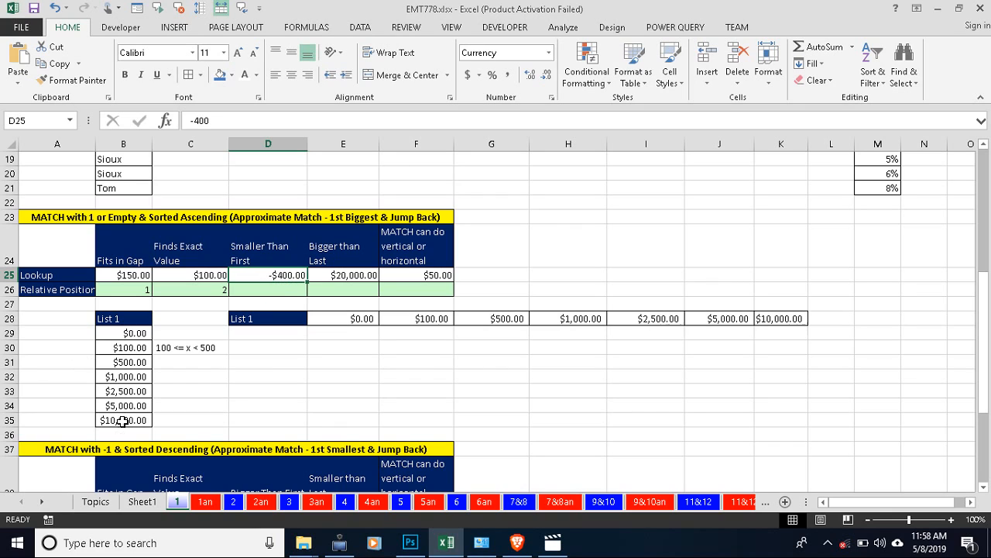
left_click_drag(122, 421, 128, 332)
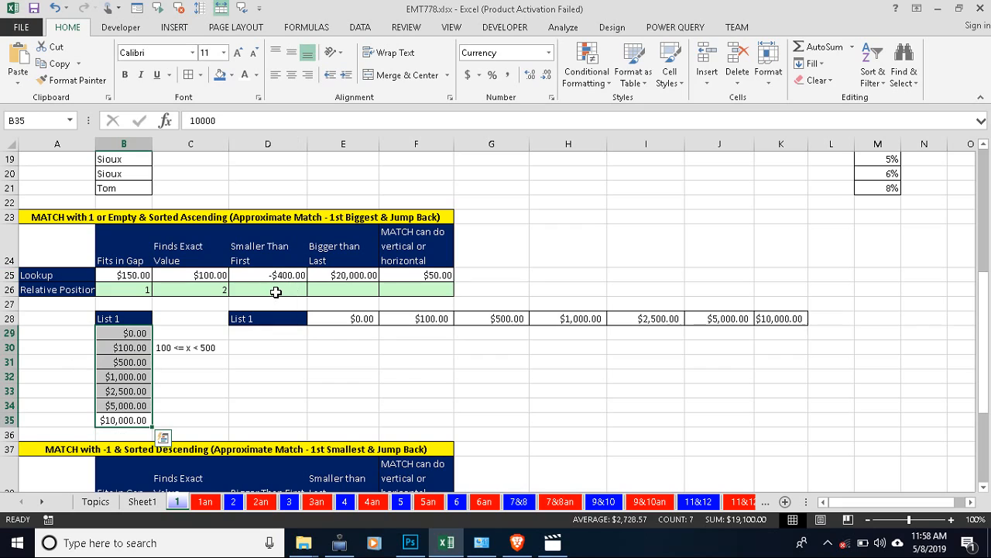
Enter =MATCH(D25,B29:B35,1) in D26 for the Smaller Than First lookup and check it against the first List 1 amount.
left_click(276, 291)
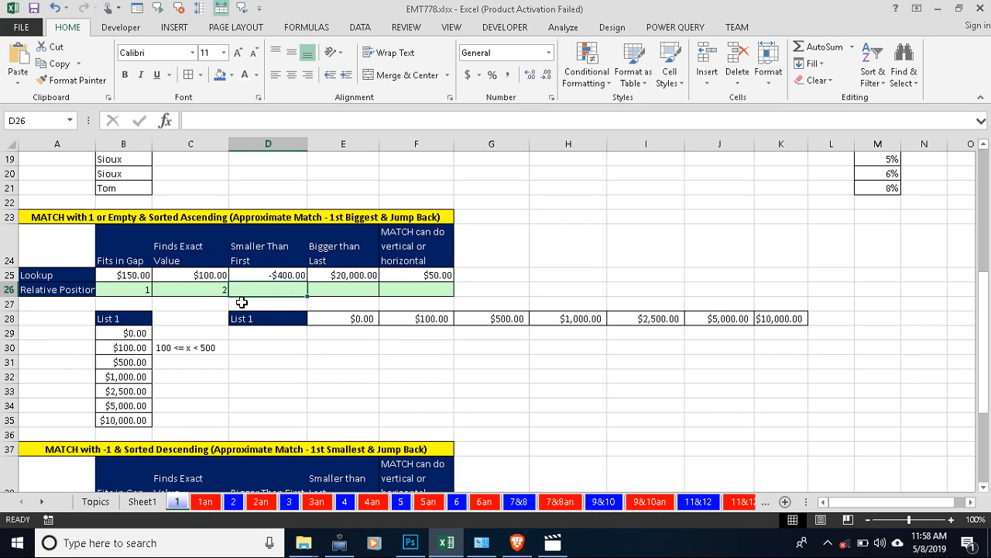
type("=")
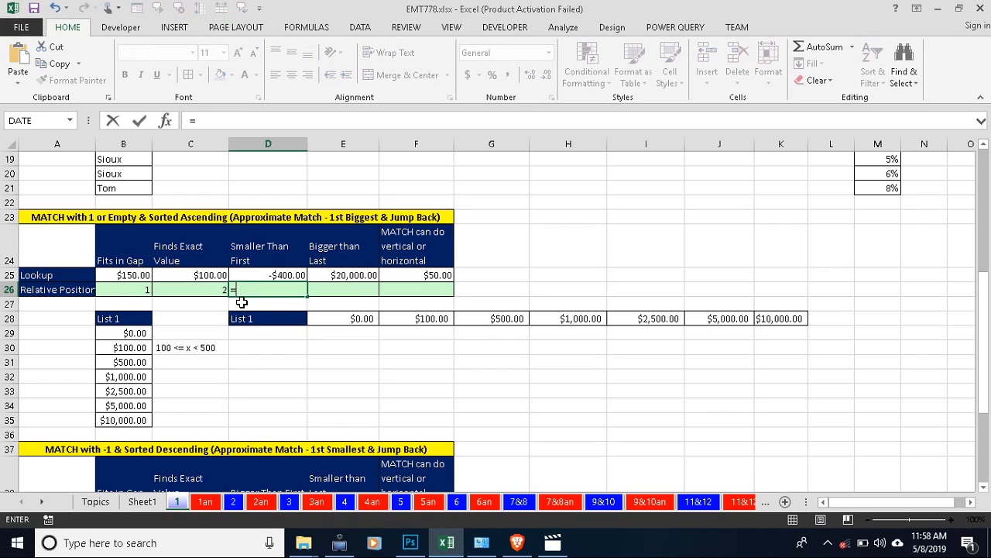
type("ma")
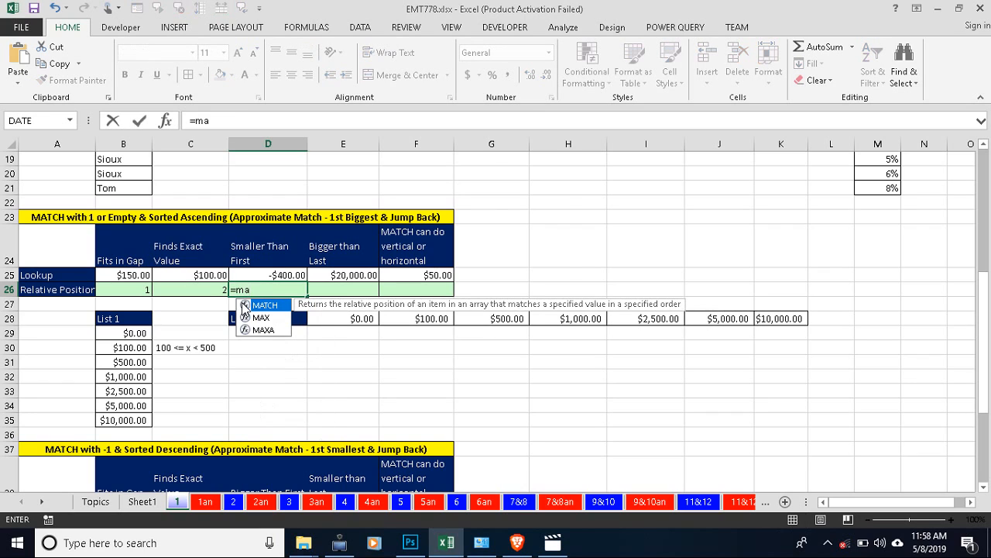
double_click(244, 307)
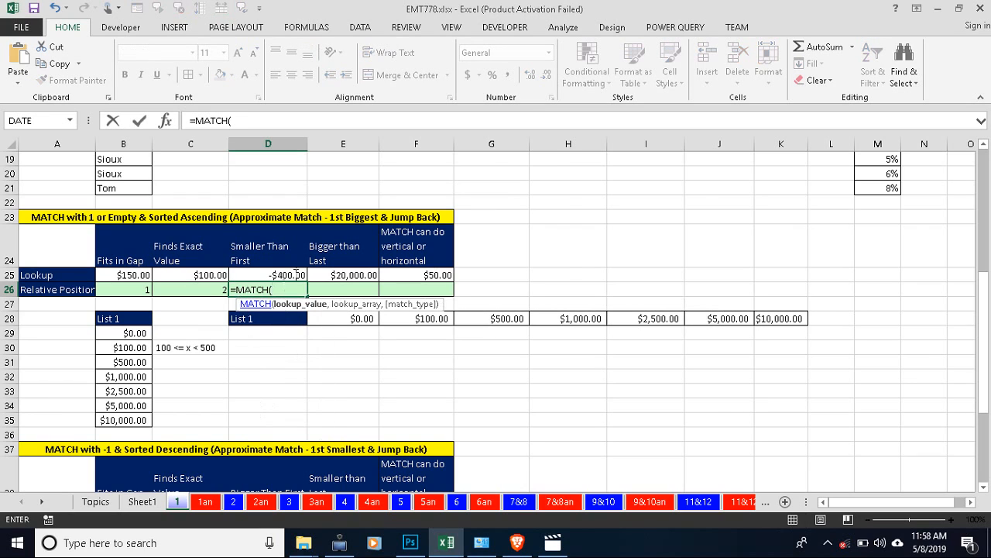
left_click(290, 273)
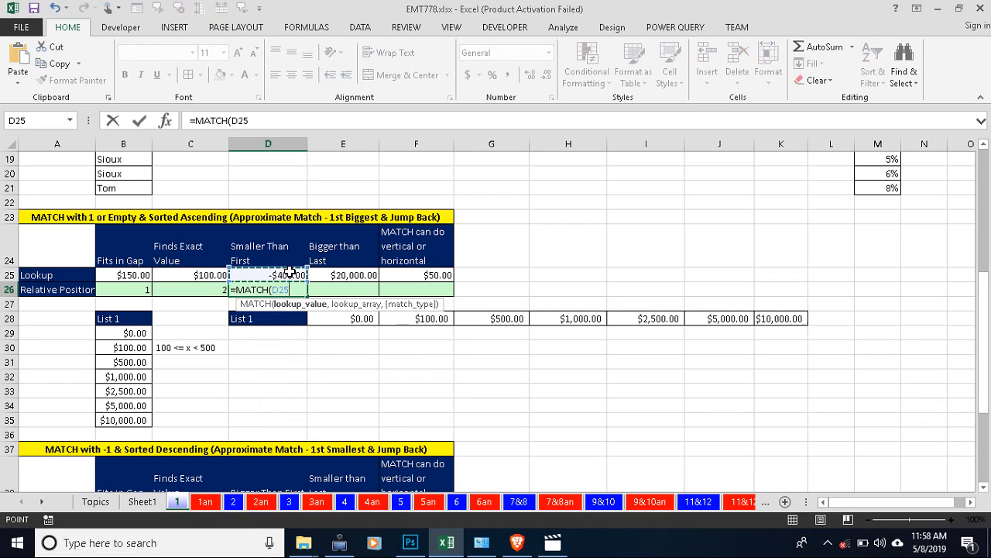
type(",")
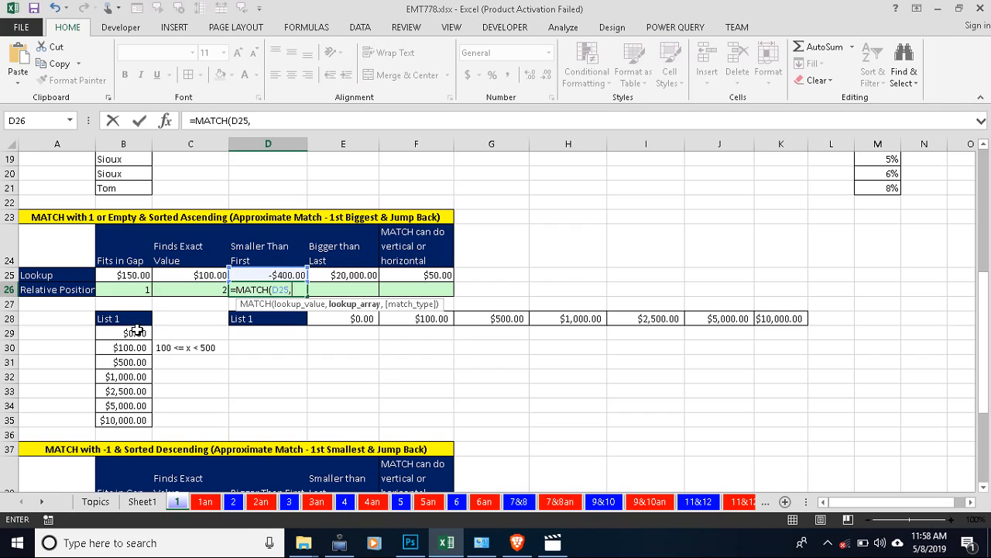
left_click_drag(136, 332, 133, 422)
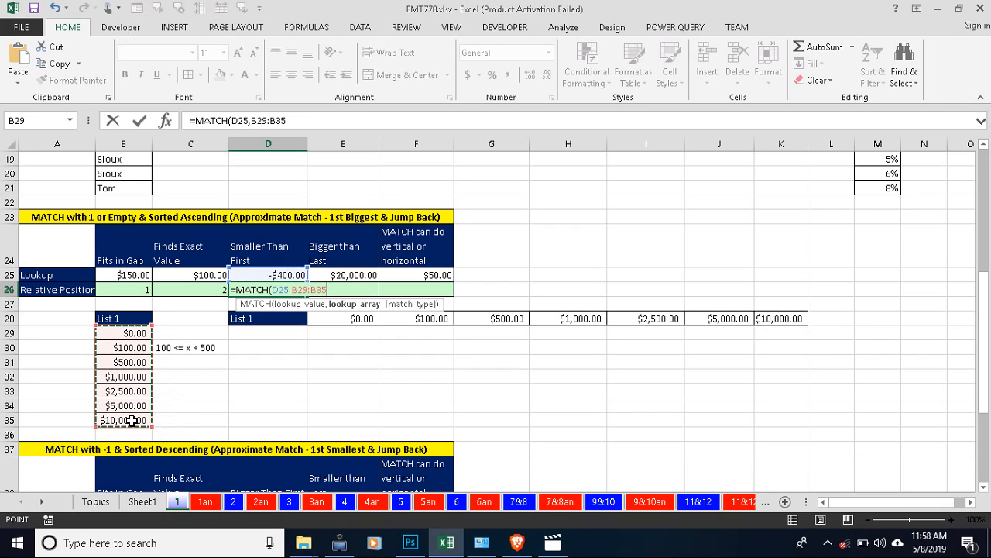
type(",")
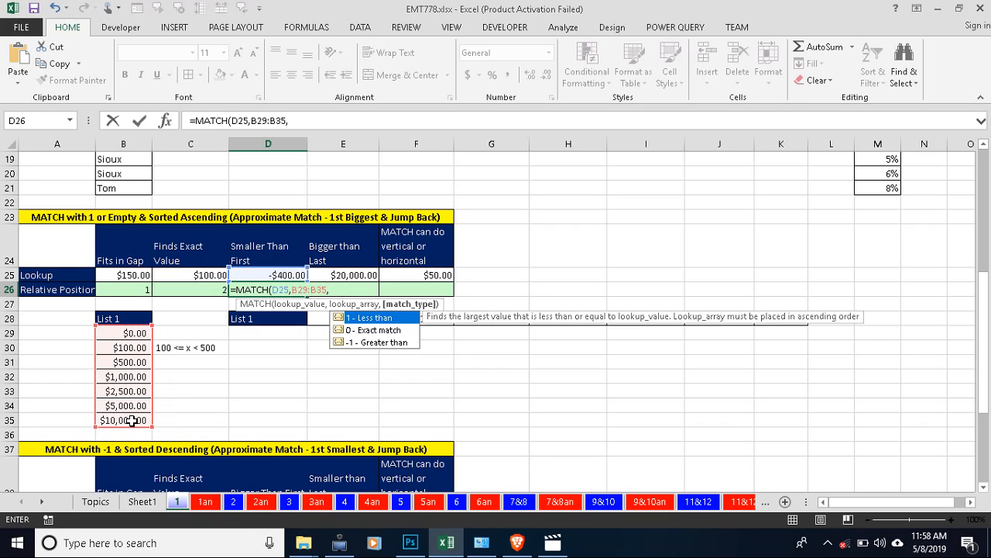
type("1)")
key("Return")
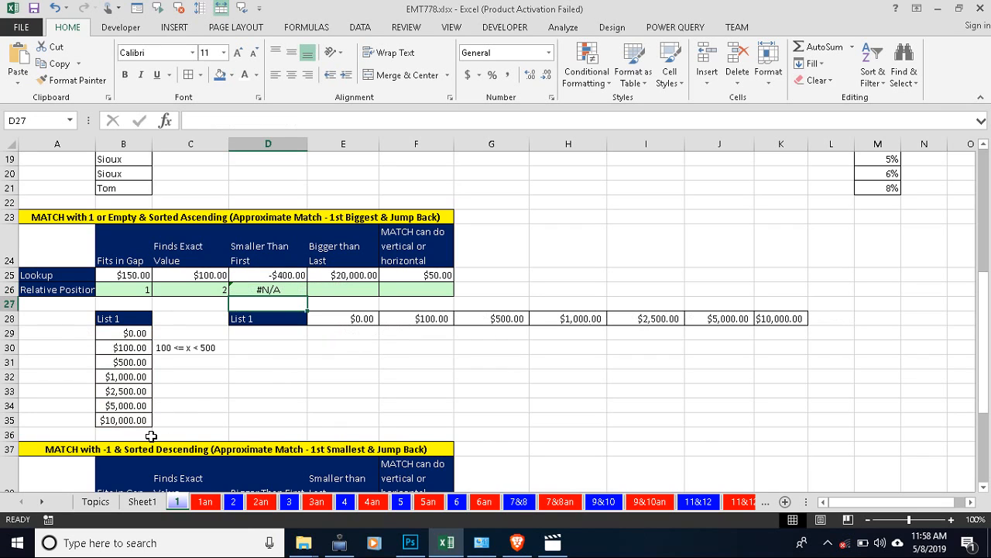
left_click(131, 332)
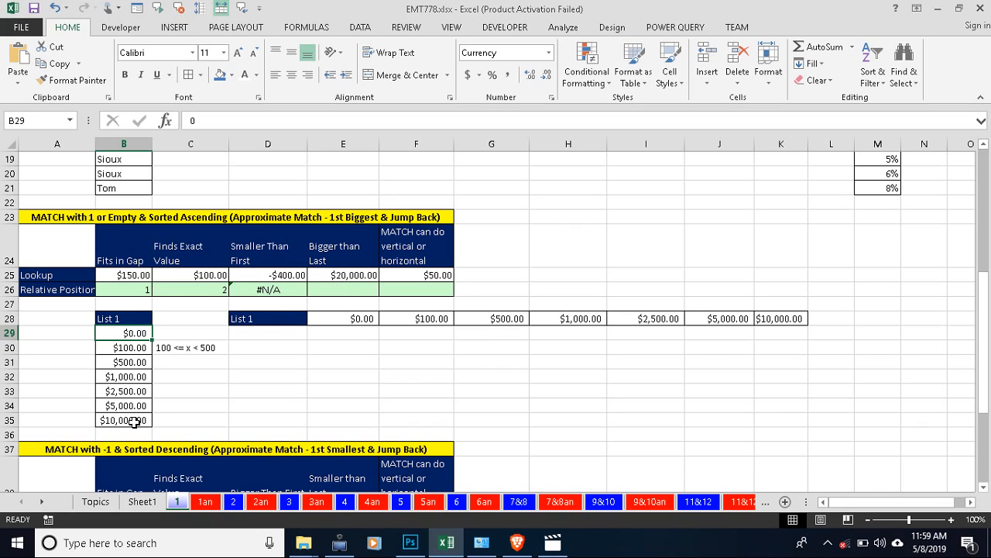
Enter =MATCH(E25,B29:B35,1) in E26 for the Bigger than Last lookup and check it against the last List 1 amount.
left_click(346, 289)
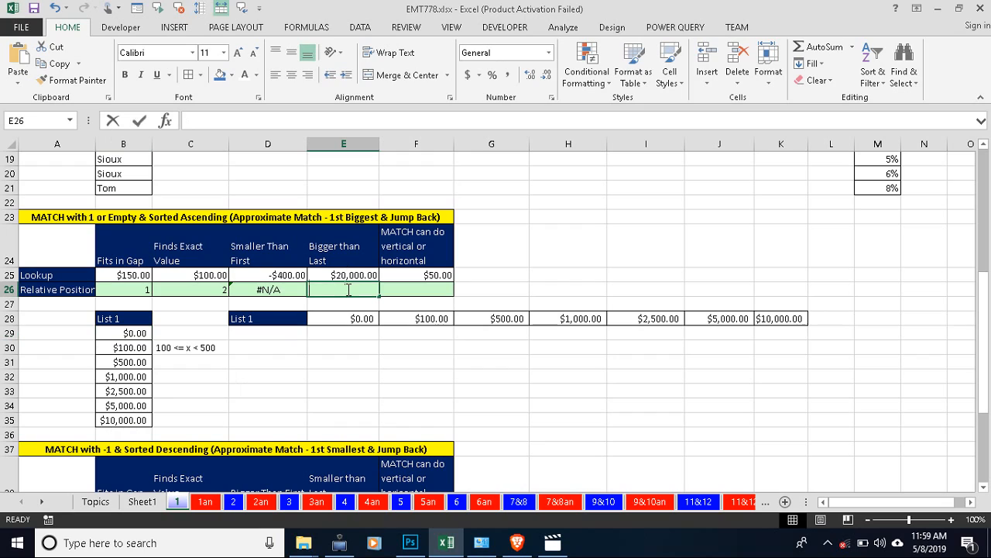
type("=ms")
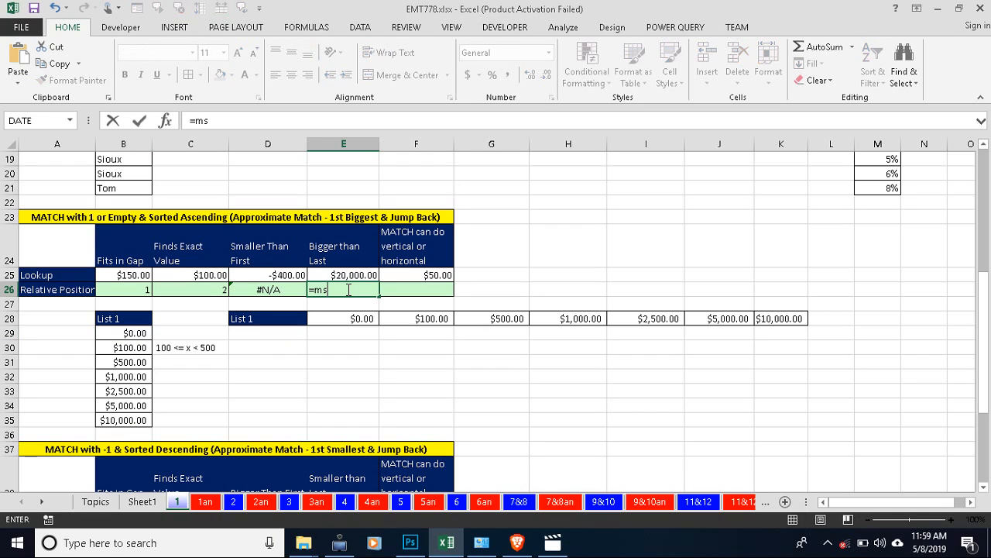
key("BackSpace")
type("a")
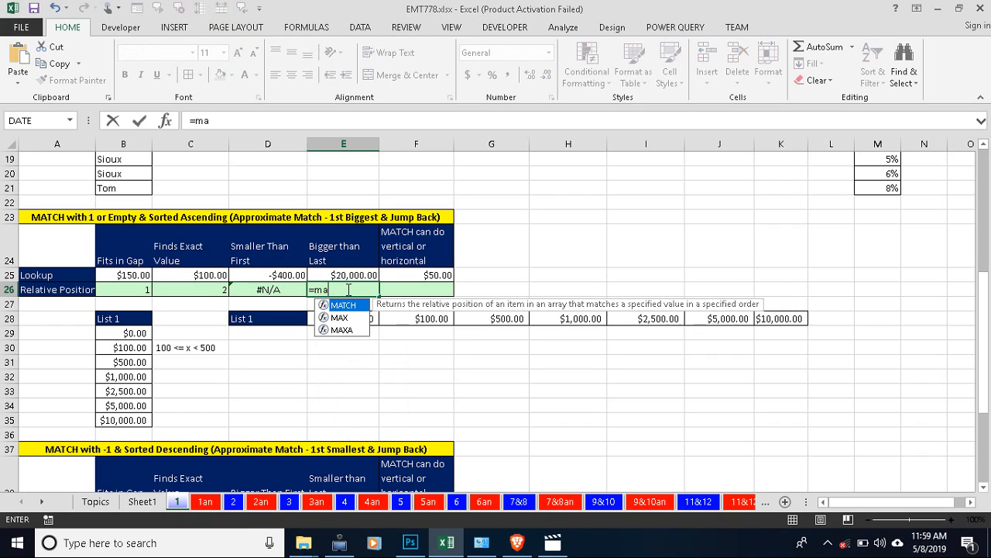
key("Tab")
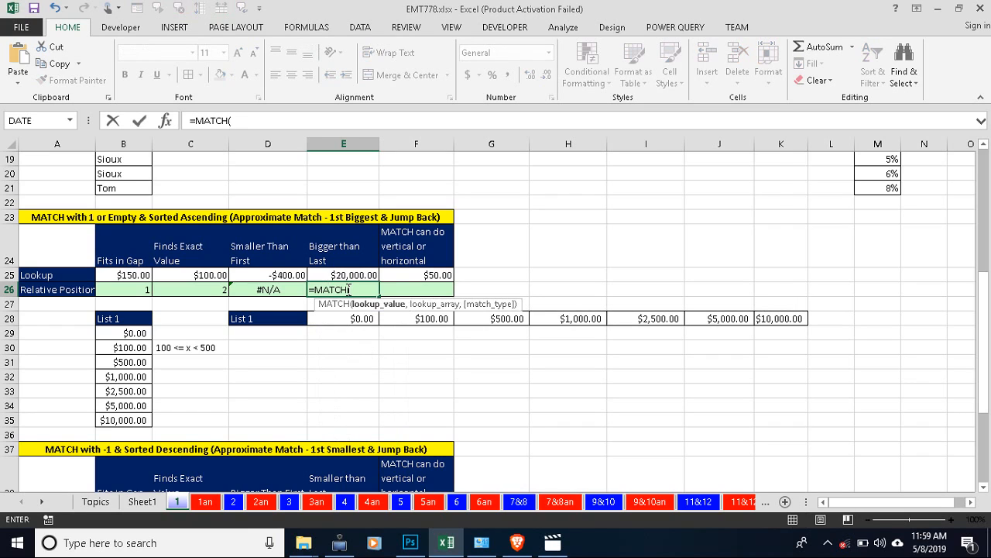
left_click(360, 276)
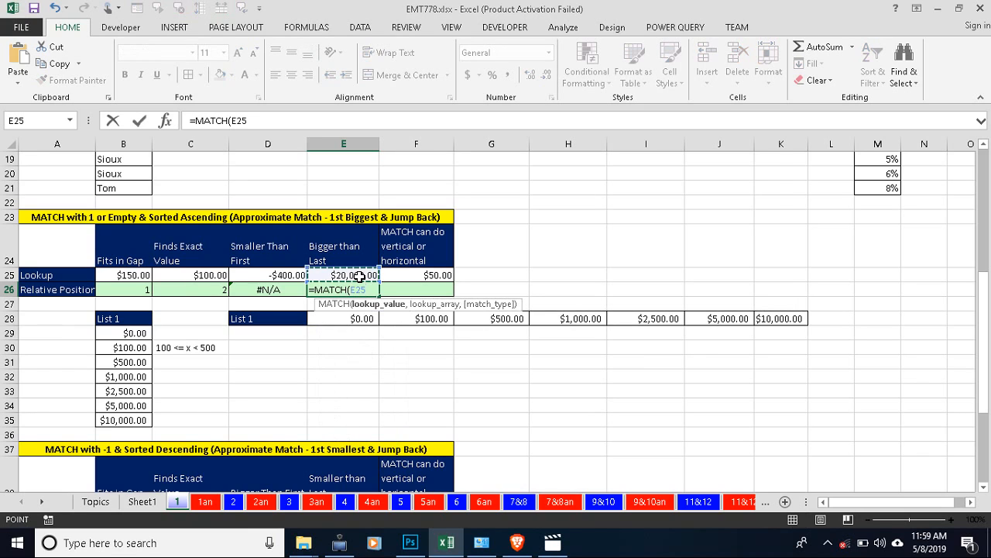
type(",")
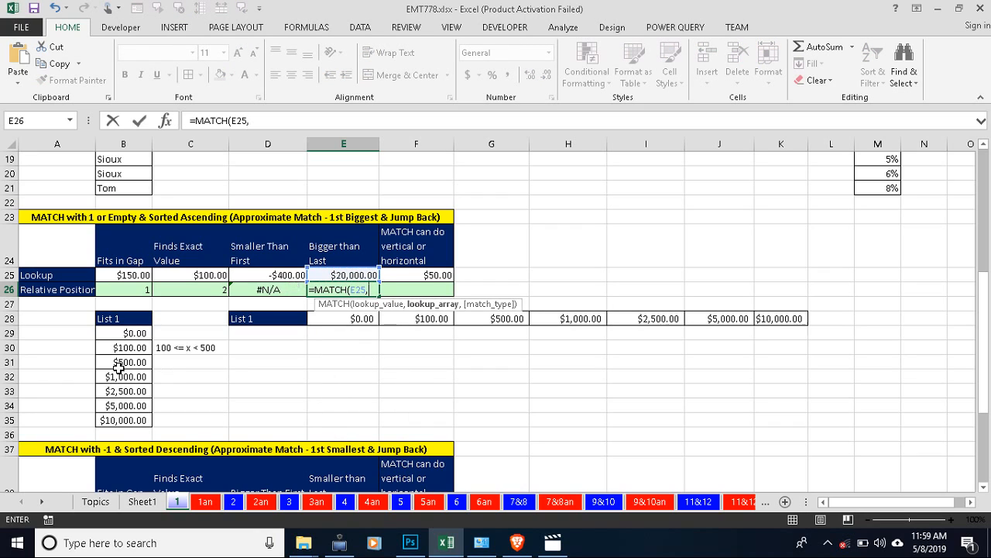
left_click_drag(124, 333, 133, 419)
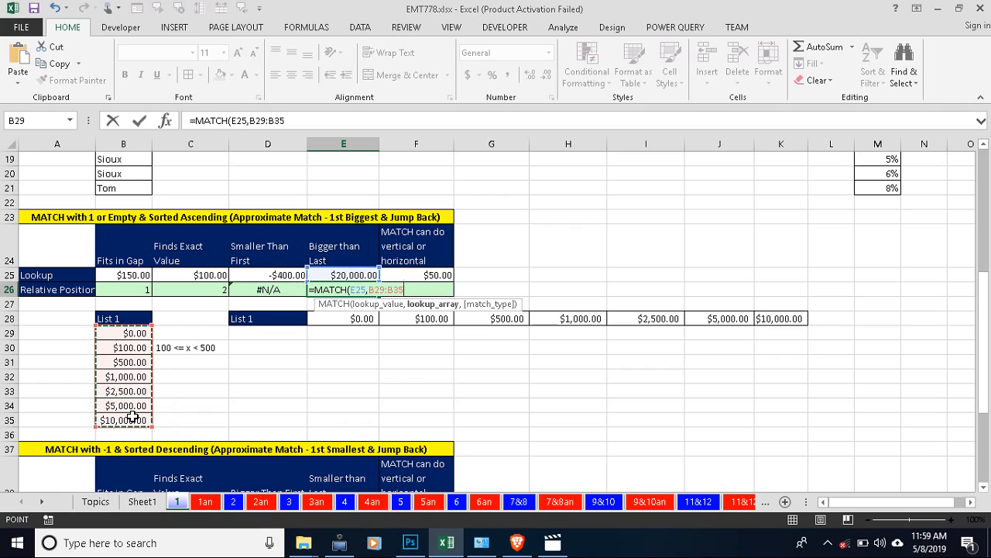
type(",")
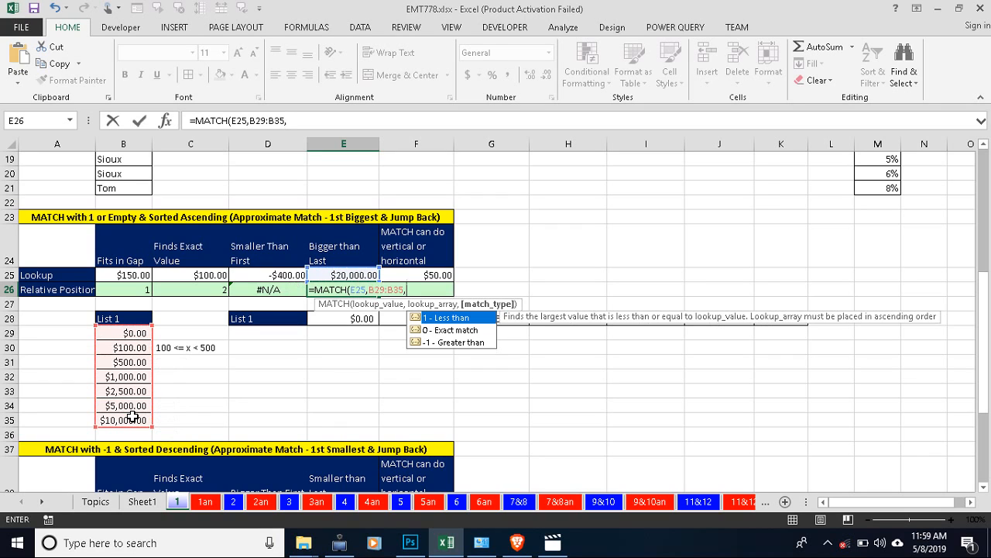
key("End")
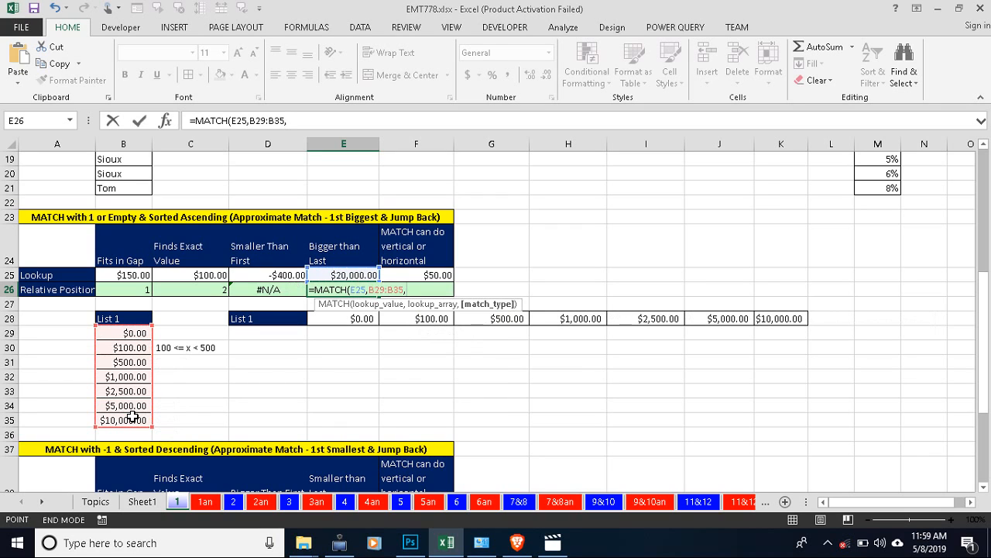
type("1")
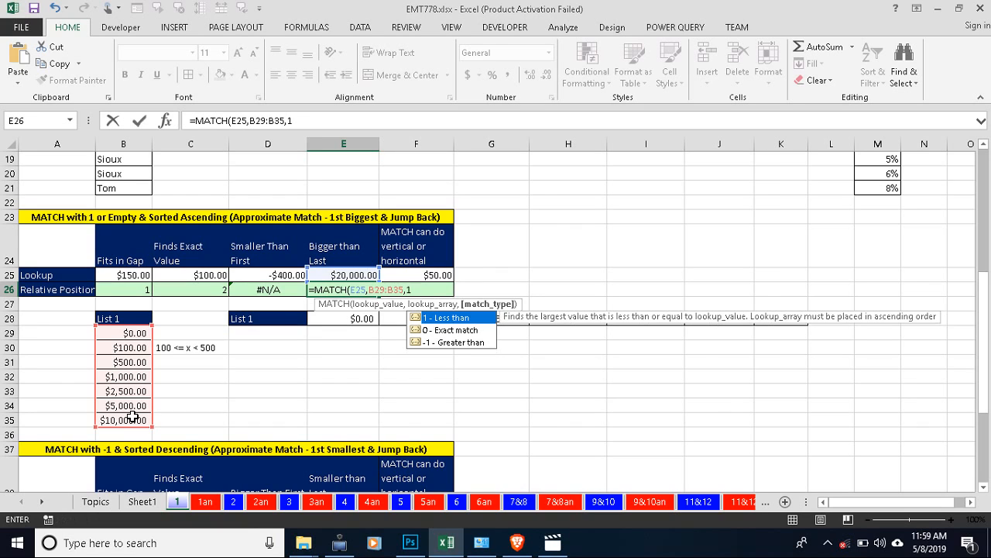
type(")")
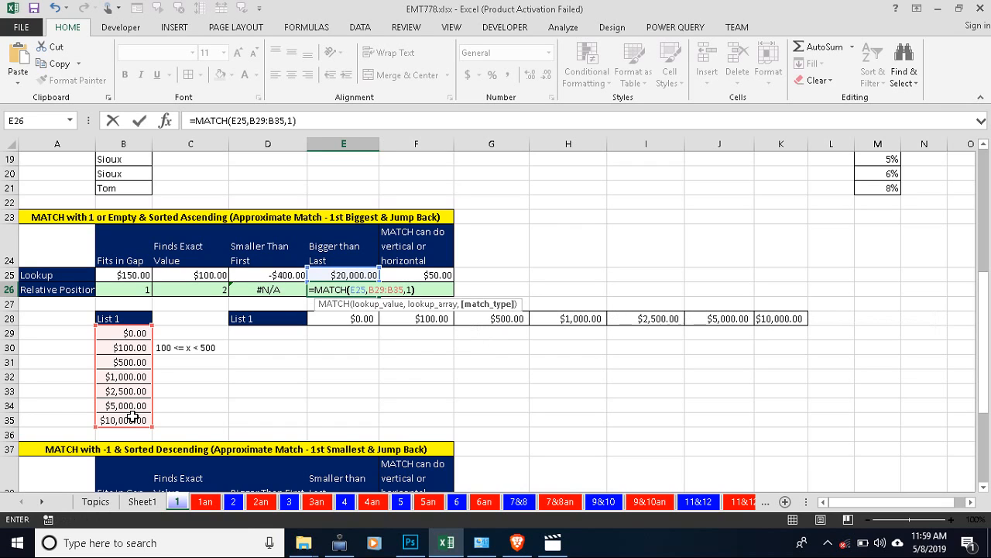
key("Return")
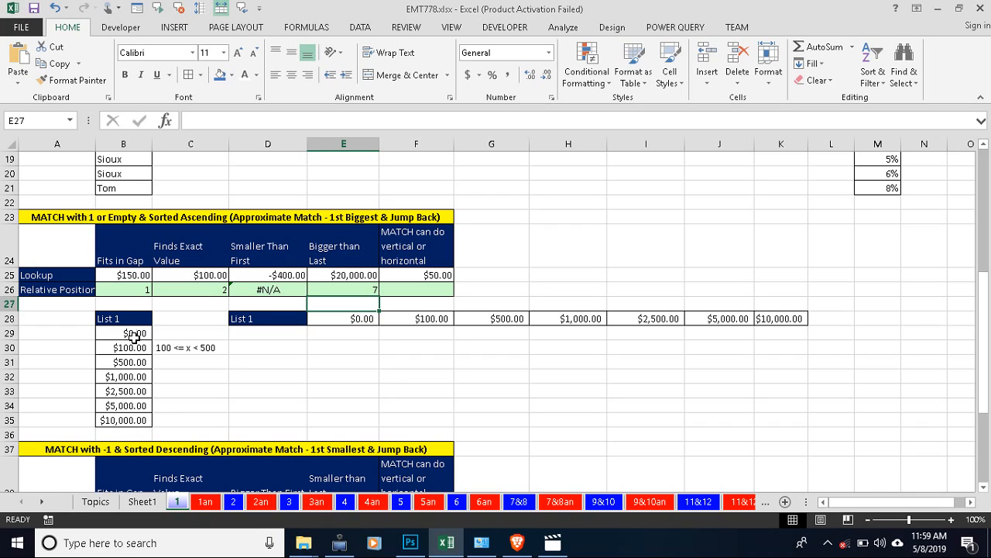
left_click(123, 419)
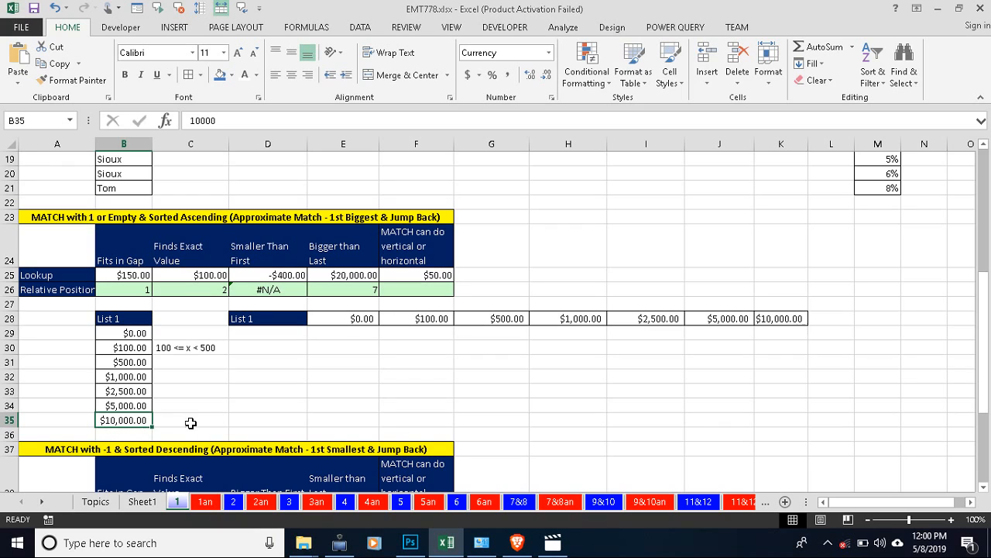
Enter =MATCH(F25,E28:K28,1) in F26 to look up in the horizontal List 1, and check it against the first amount in E28.
left_click(416, 294)
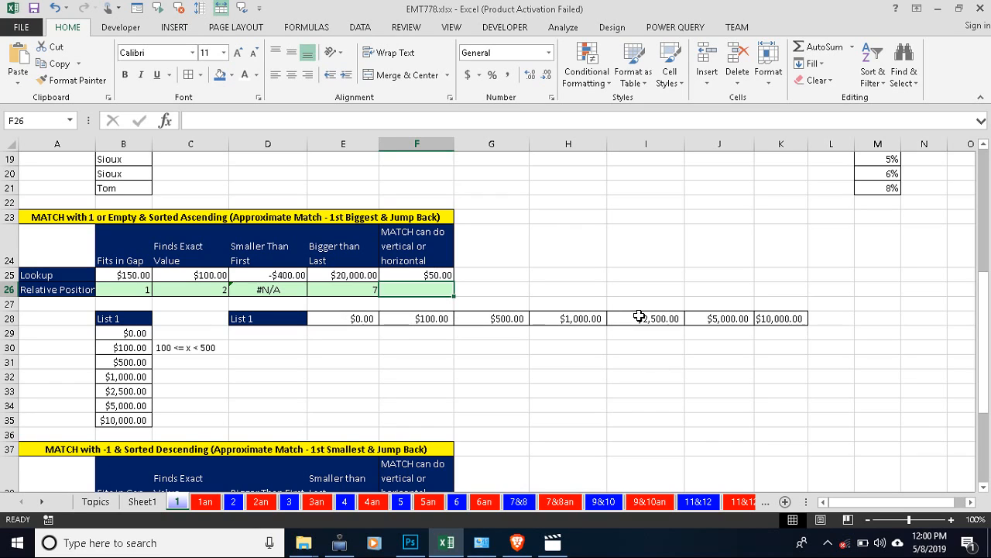
type("=")
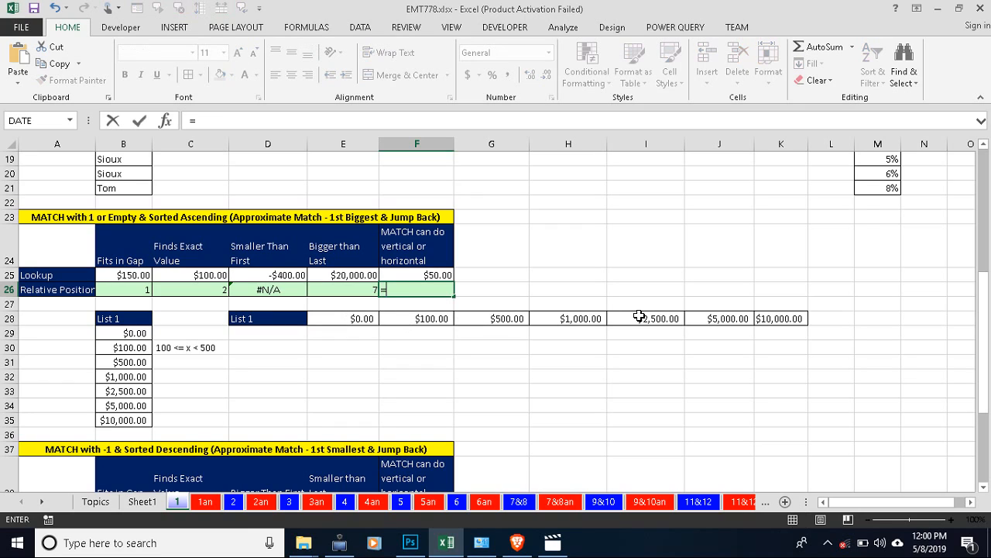
type("ma")
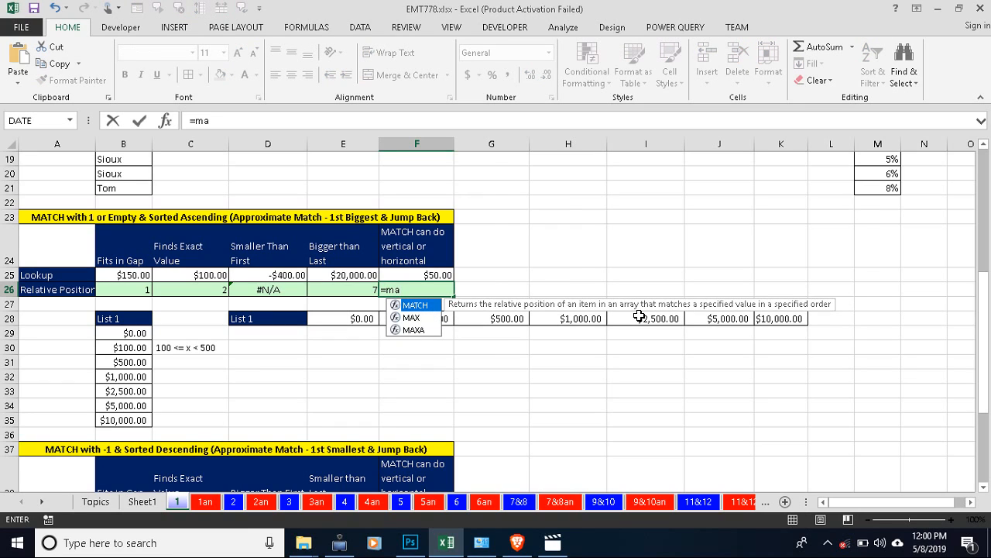
key("Tab")
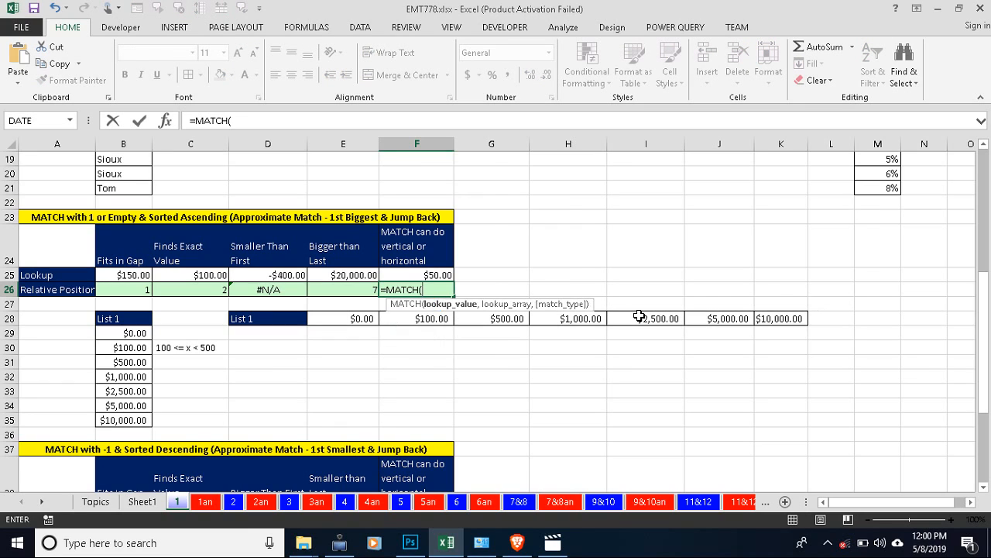
left_click(437, 275)
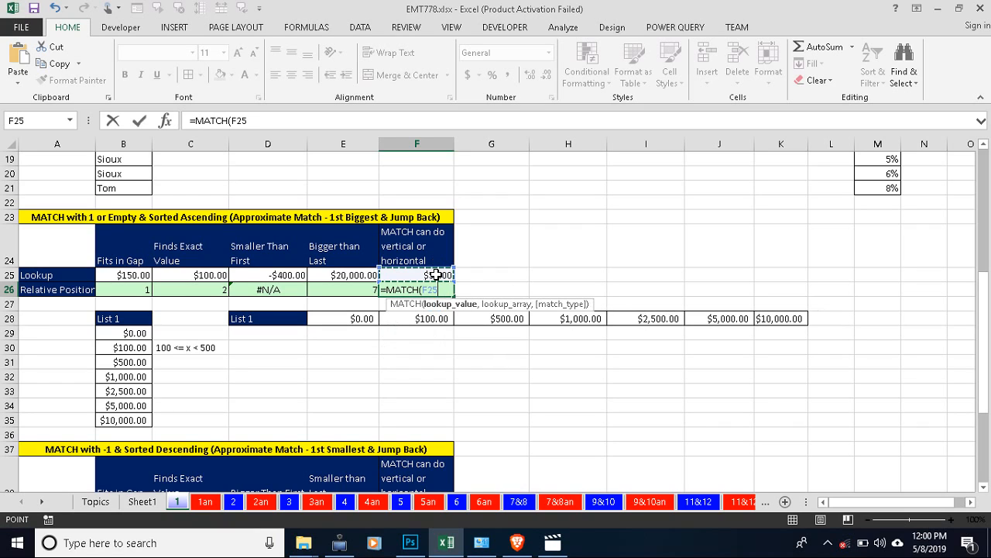
type(",")
left_click_drag(364, 317, 790, 316)
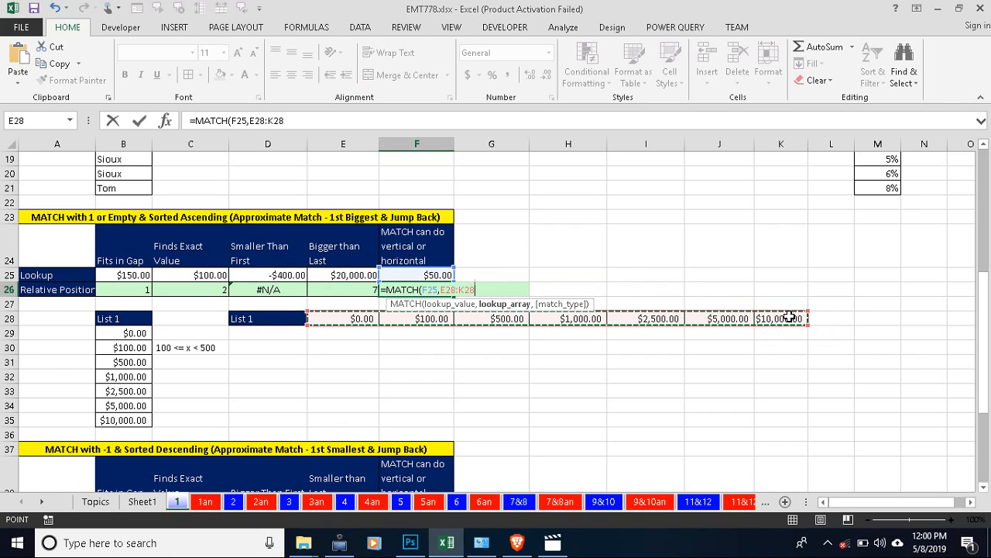
type(",")
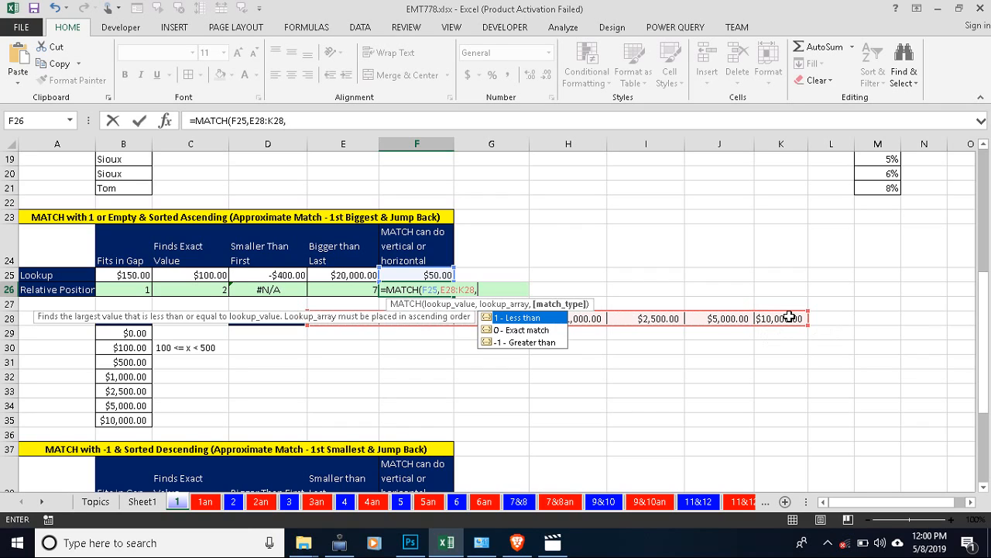
type("1)")
key("Return")
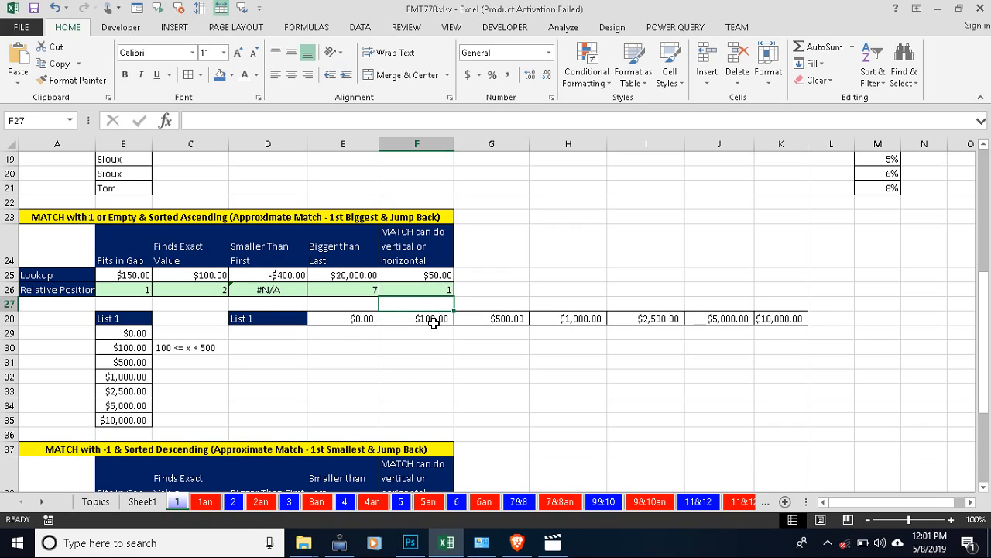
left_click(351, 319)
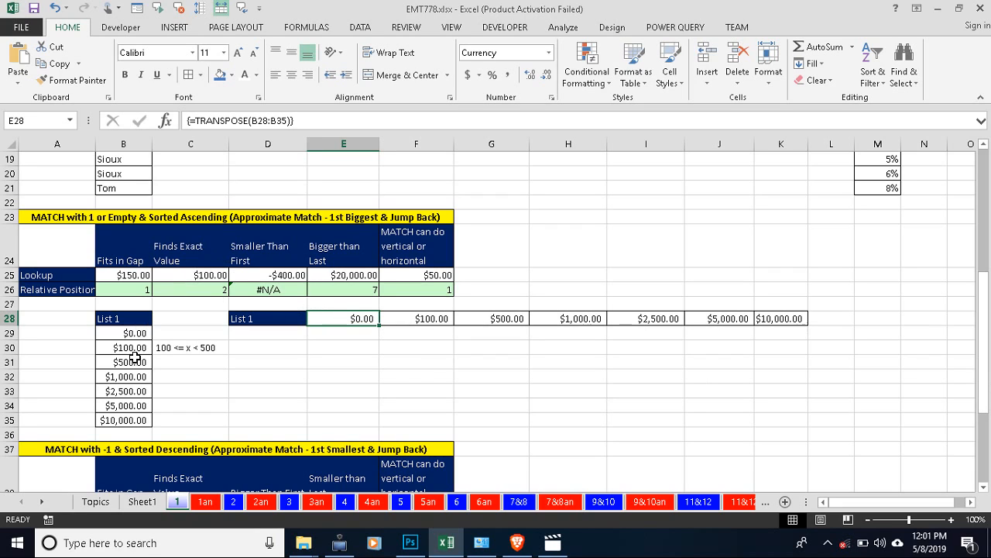
Compare the ascending List 1 in B29:B35 with the descending List 1 in the MATCH with -1 section.
left_click_drag(137, 329, 131, 419)
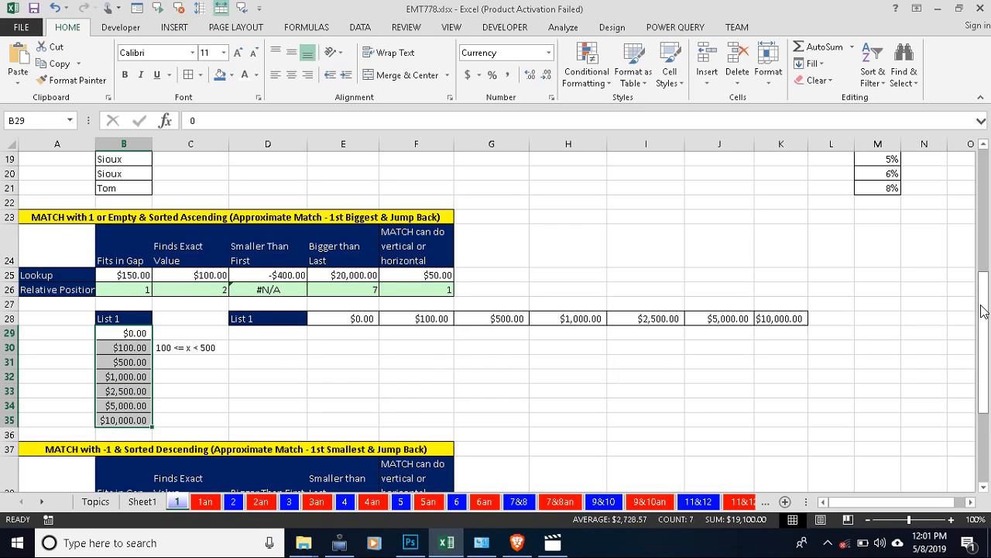
left_click_drag(982, 310, 990, 402)
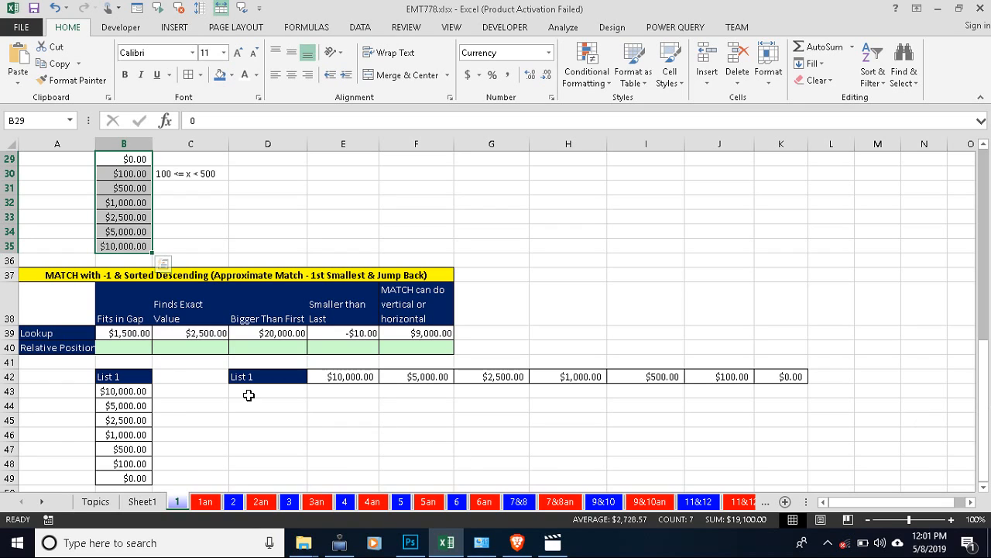
left_click(133, 347)
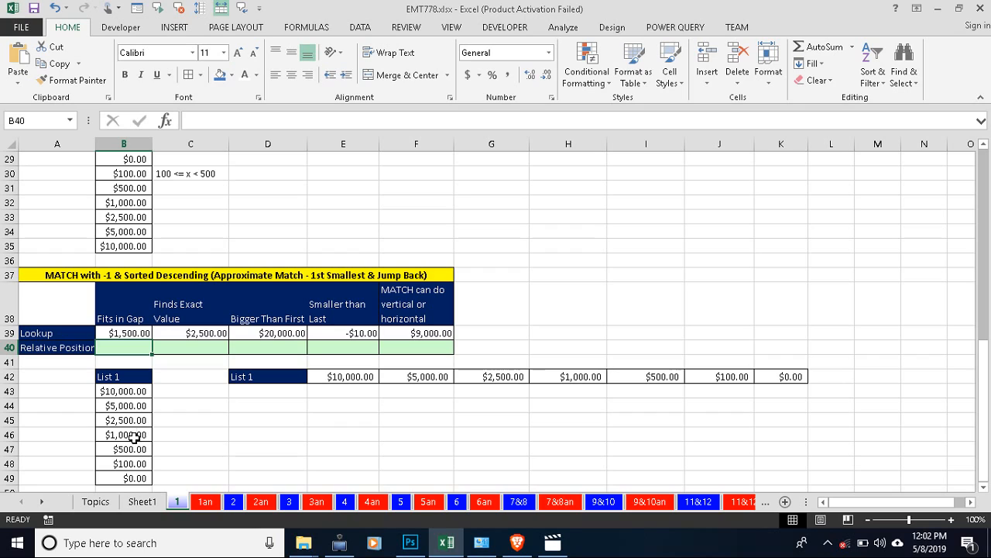
left_click(141, 439)
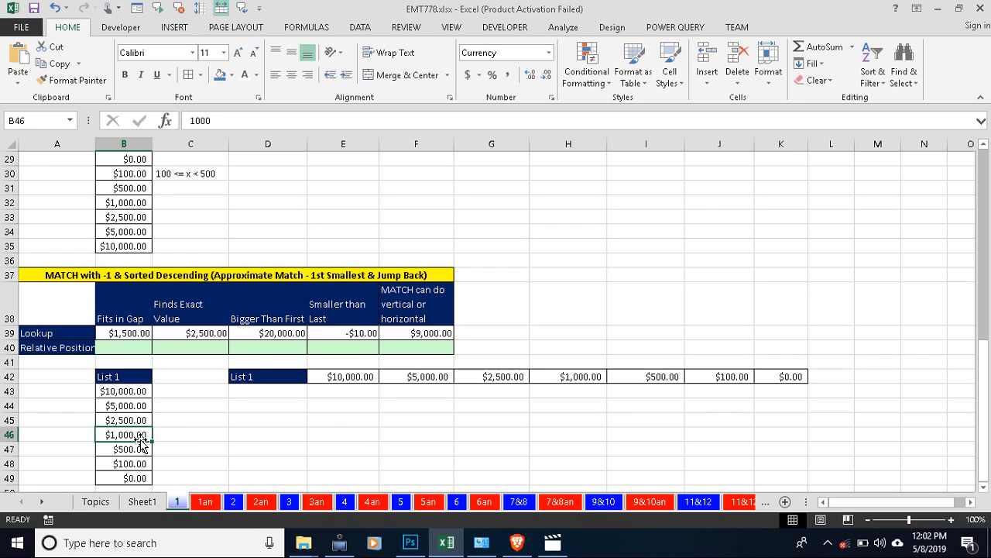
Enter =MATCH(B39,$B$43:$B$49,-1) in B40 for the Fits in Gap lookup in the descending List 1.
left_click(128, 349)
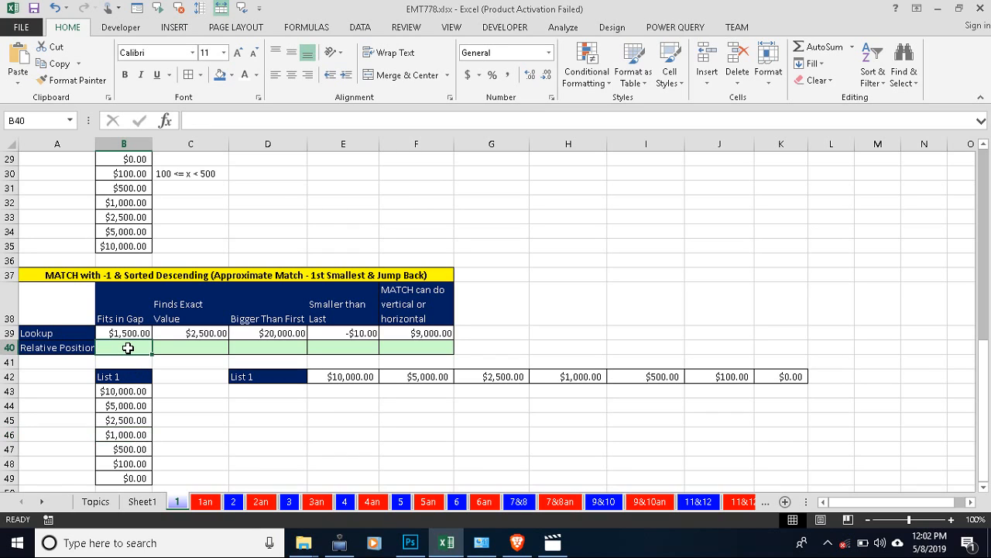
type("=ma")
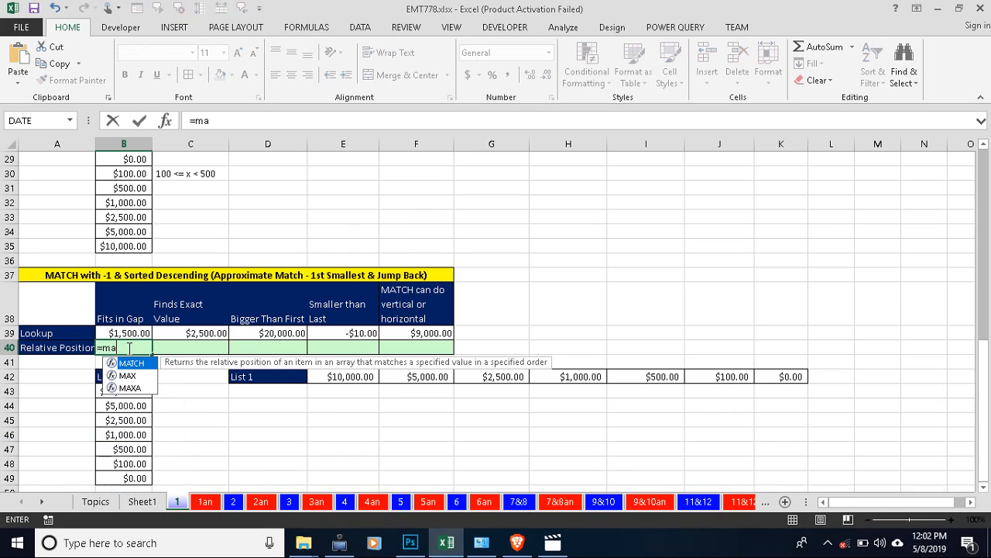
key("Tab")
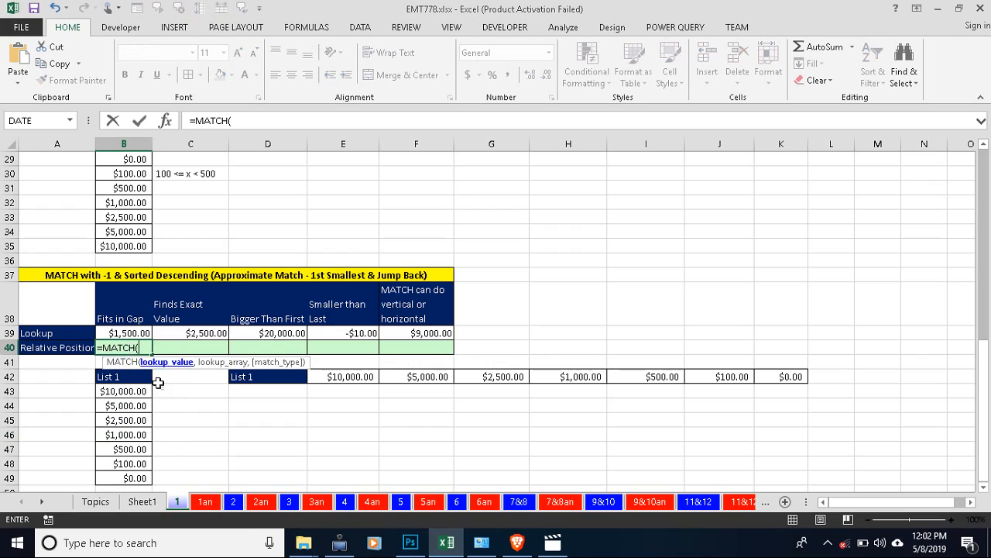
left_click(132, 333)
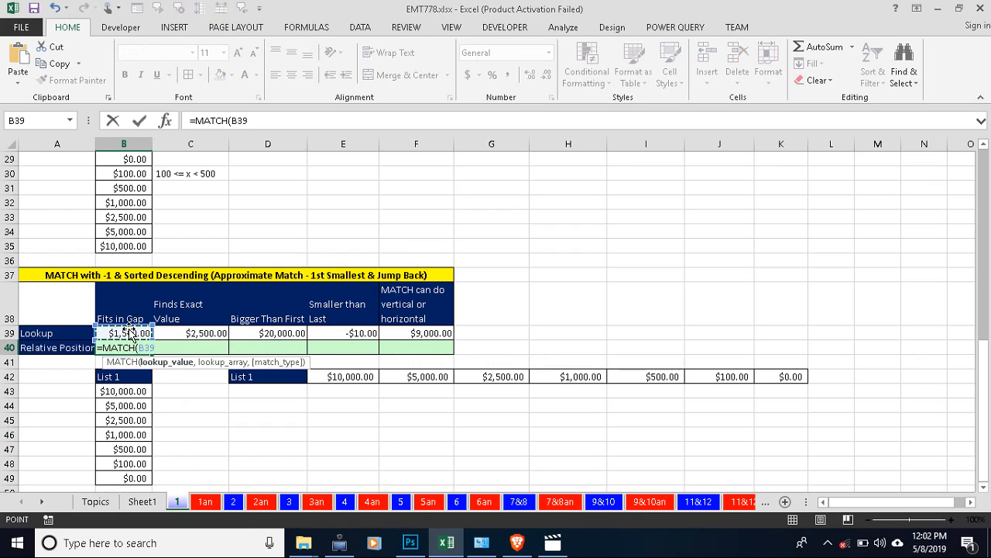
type(",")
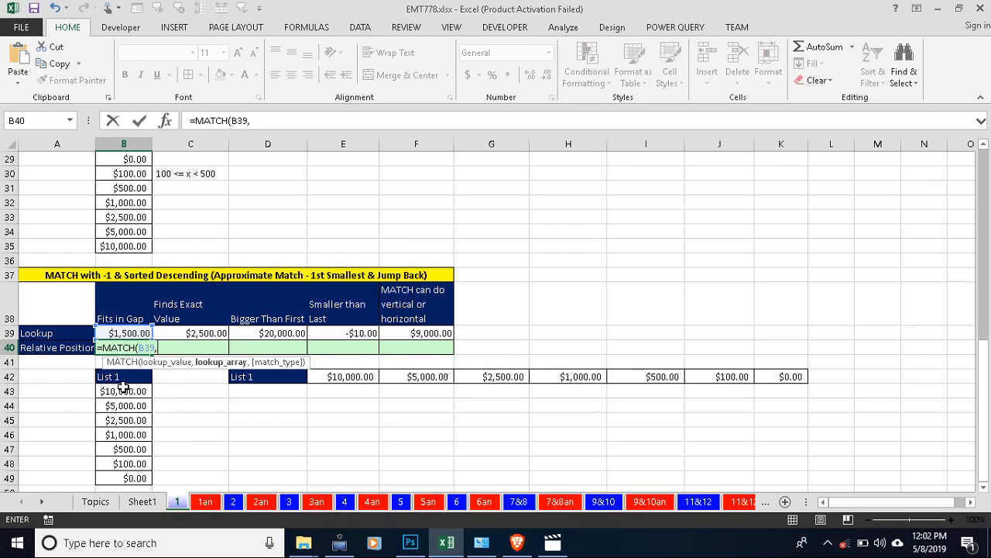
left_click_drag(124, 391, 126, 477)
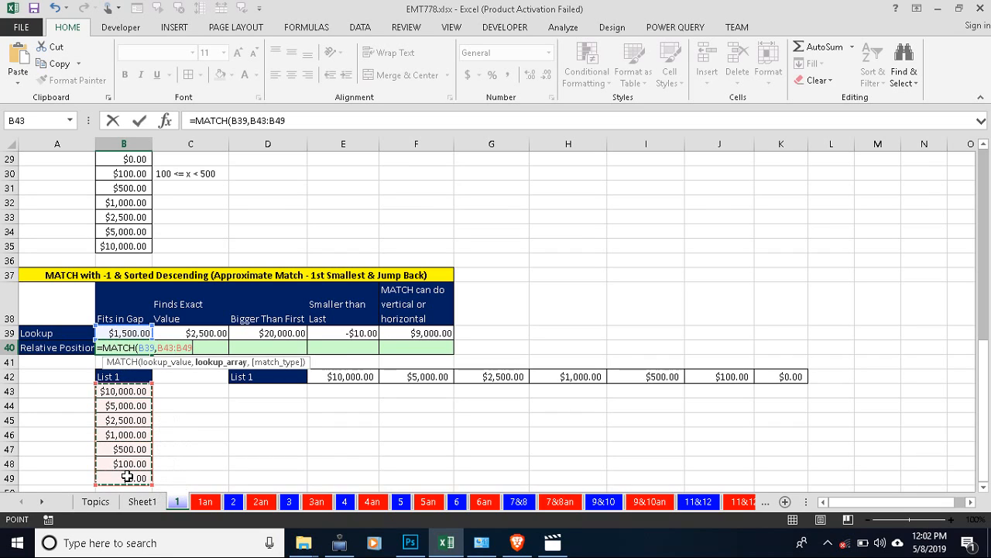
key("F4")
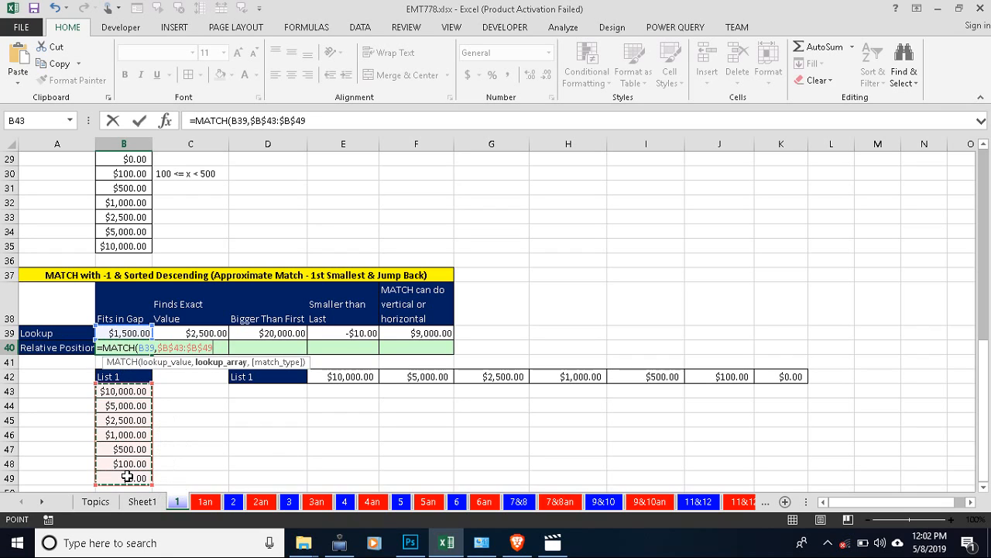
type(",")
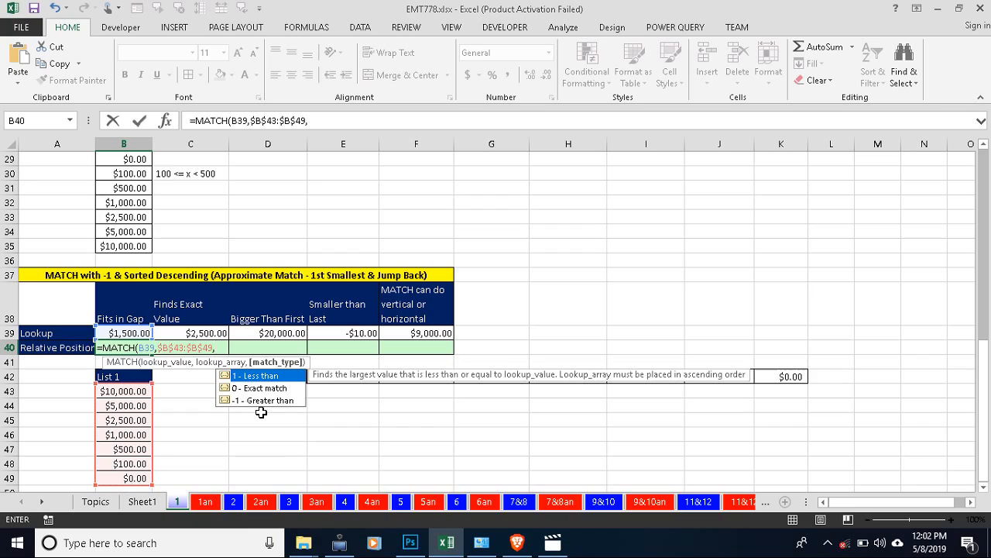
type("-1")
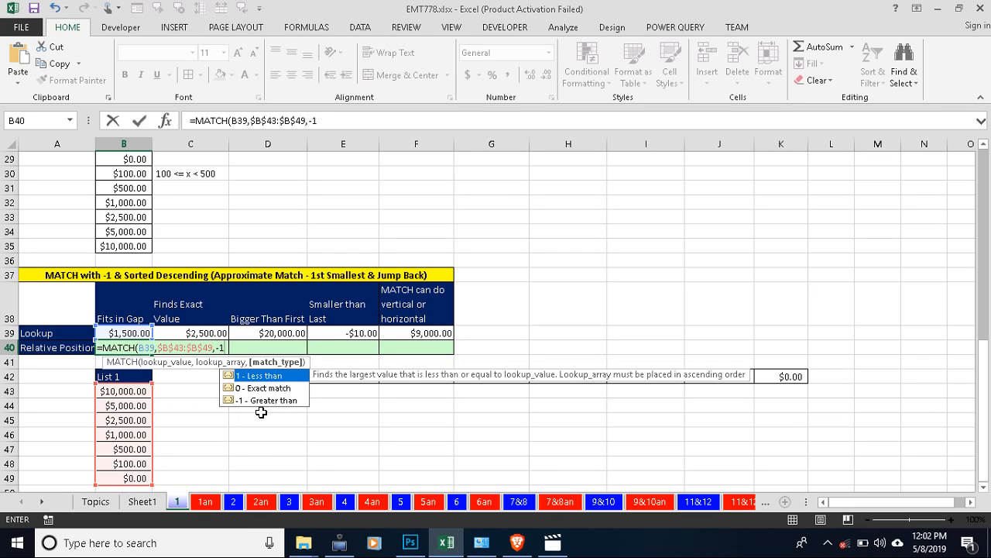
type(")")
key("ctrl+Return")
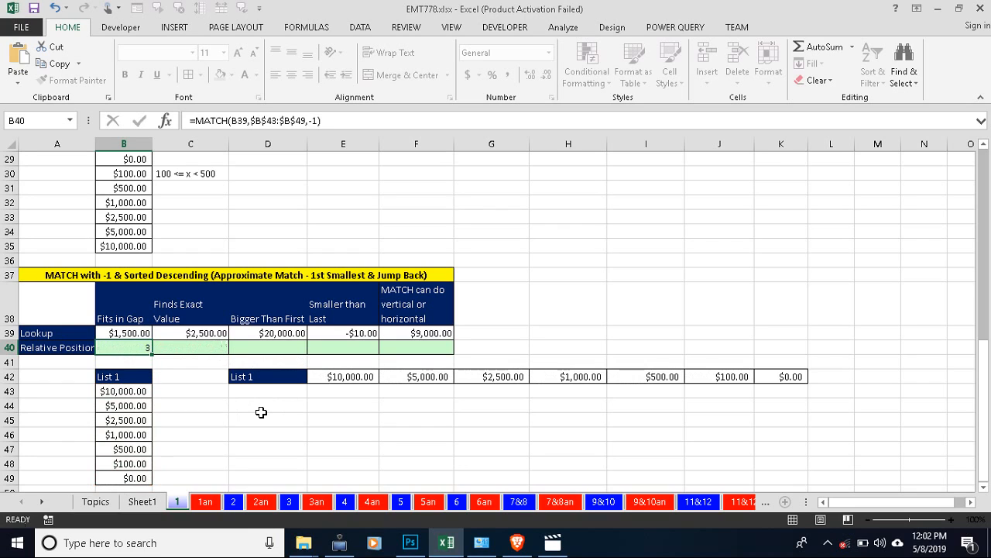
key("Return")
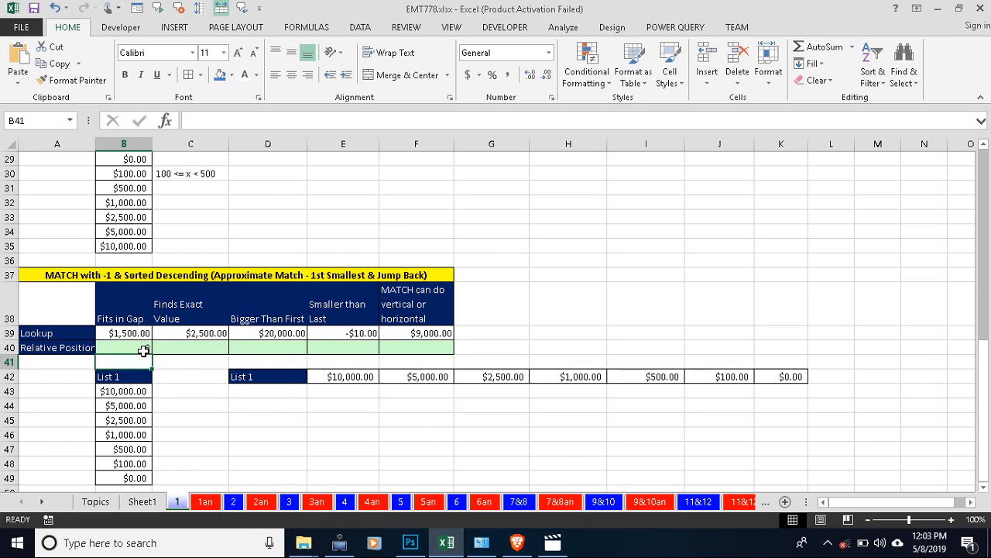
Step through the first three amounts of the descending List 1, B43 to B45, to check the Fits in Gap position.
left_click(140, 390)
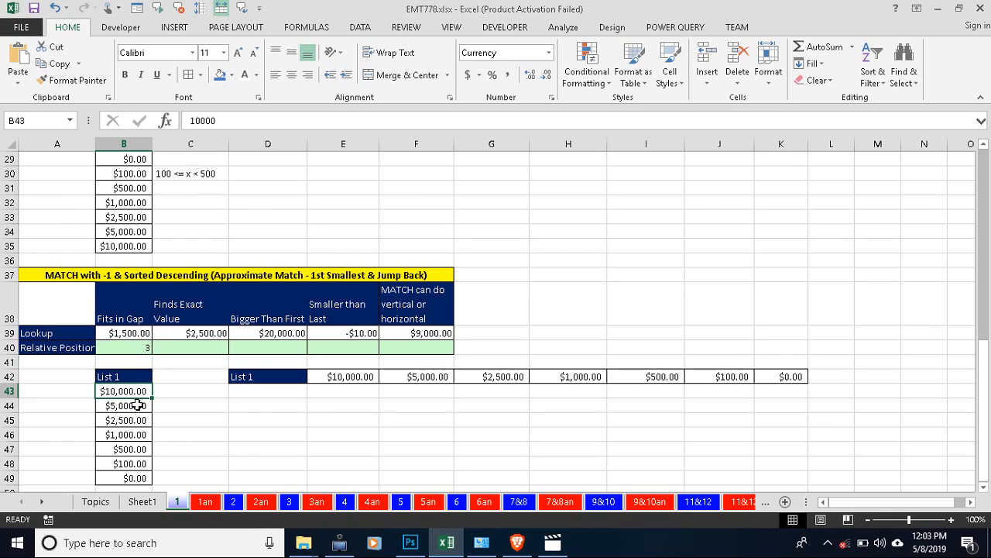
left_click(137, 404)
left_click(133, 420)
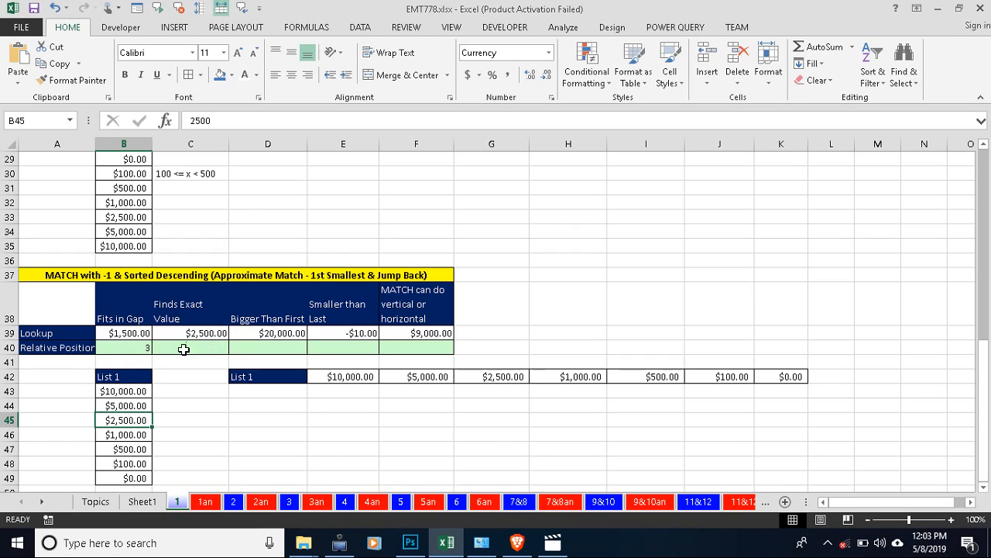
Copy the B40 MATCH formula across to C40:D40 and check the Finds Exact Value lookup against the List 1 amount in B45.
left_click(146, 349)
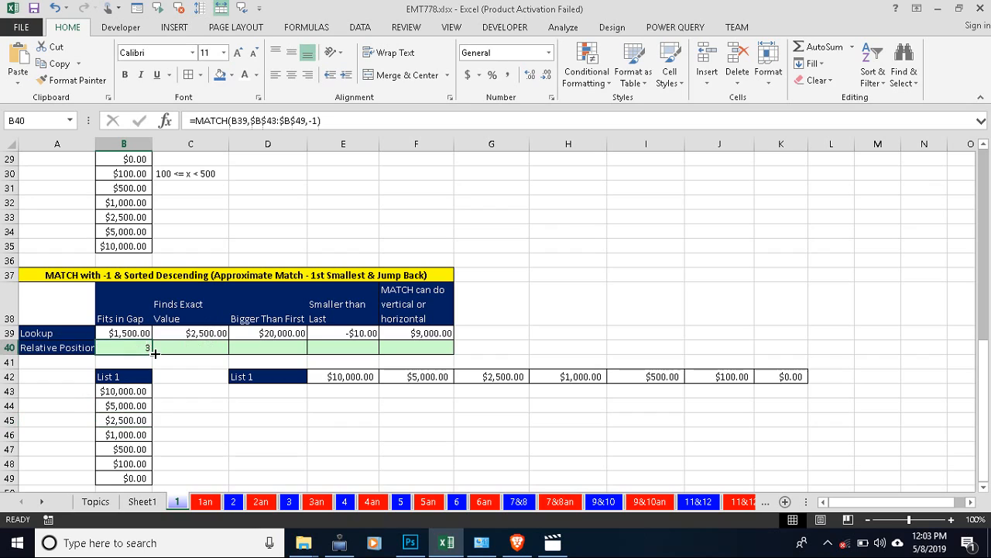
left_click_drag(154, 354, 281, 348)
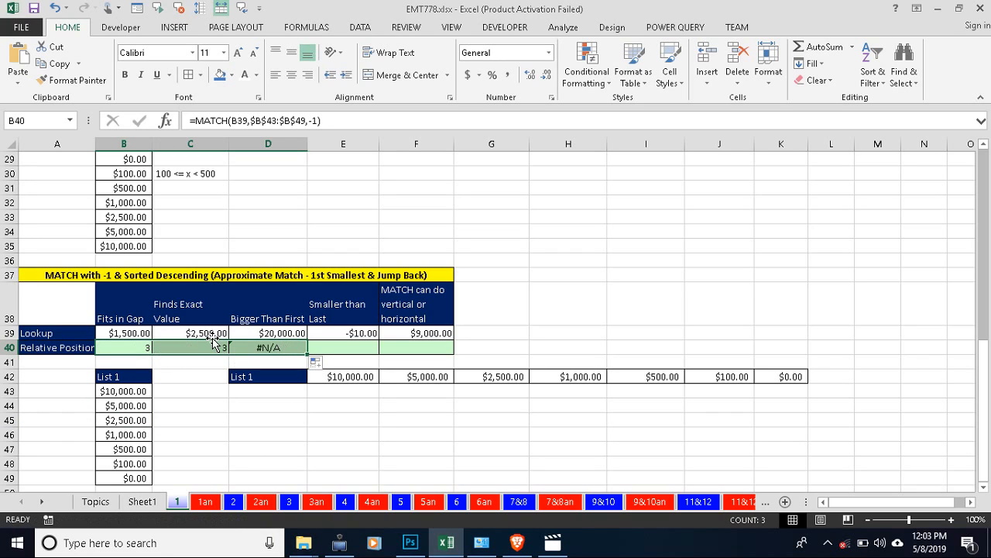
left_click(130, 419)
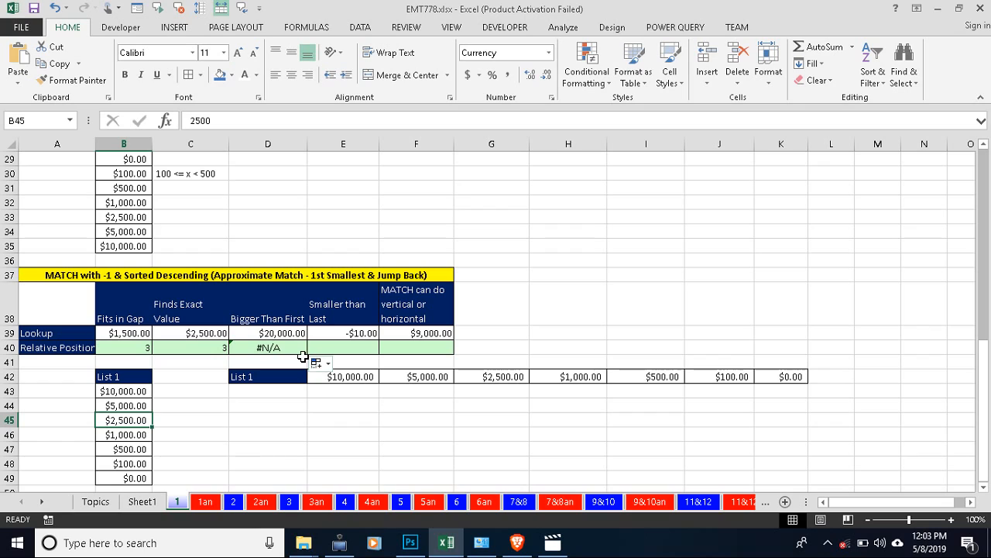
Copy the D40 MATCH formula into E40 for the Smaller than Last lookup and check it against the last List 1 amount in B49.
left_click(301, 349)
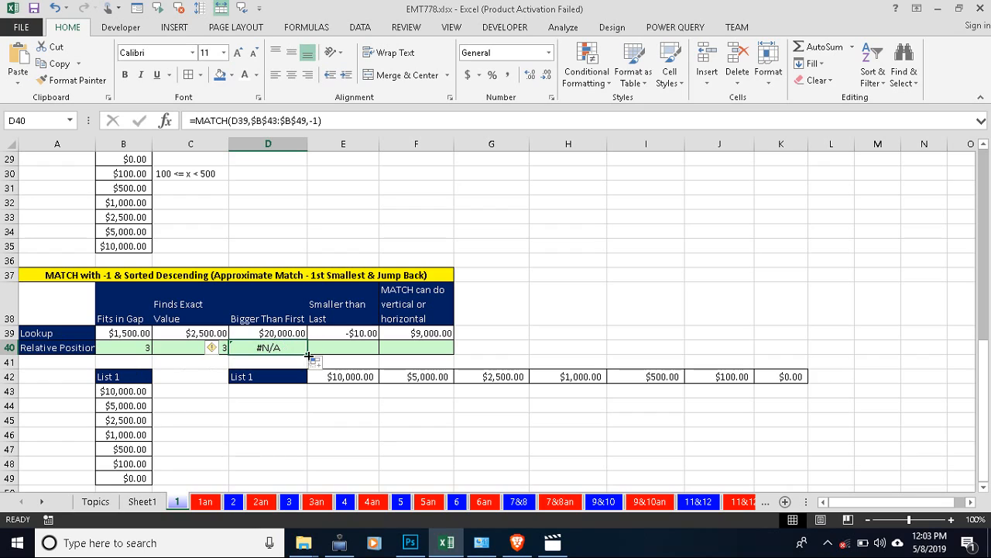
left_click_drag(308, 355, 361, 353)
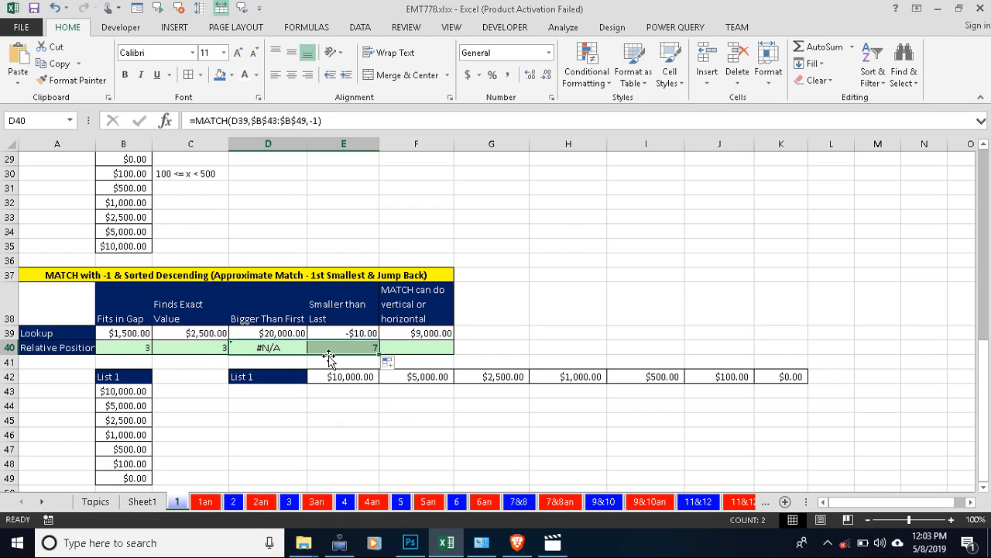
left_click(146, 488)
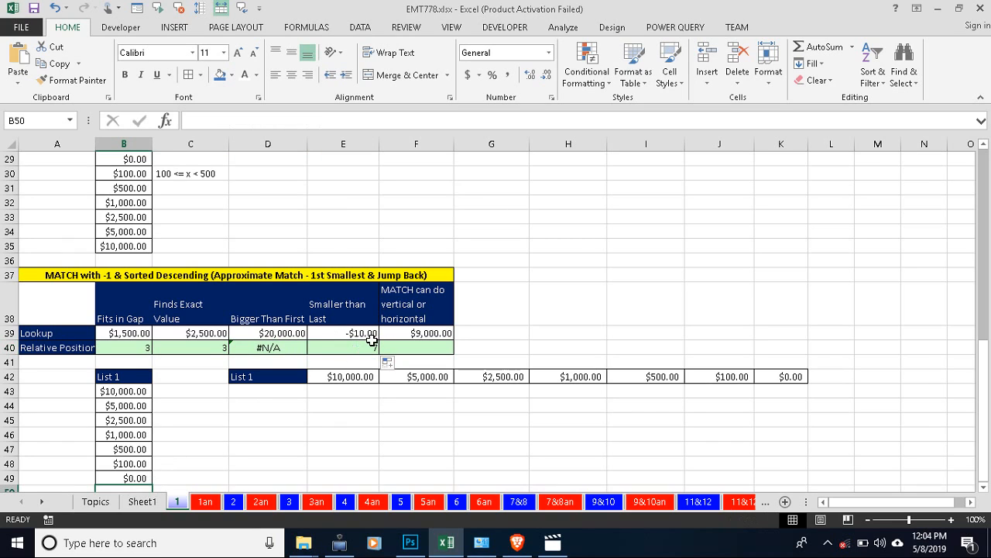
left_click(138, 477)
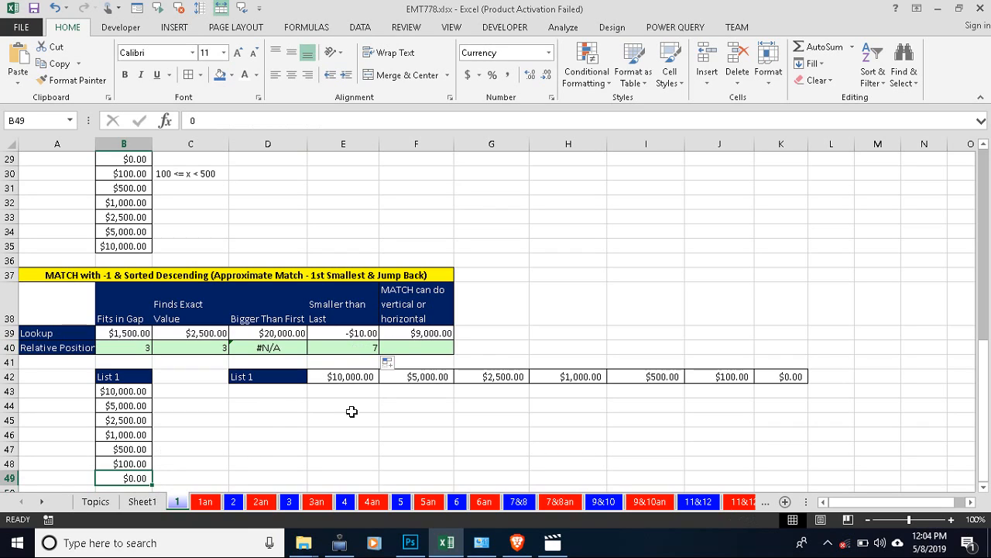
Review the MATCH rules and completed exact and ascending MATCH examples on worksheet 1an.
left_click(414, 347)
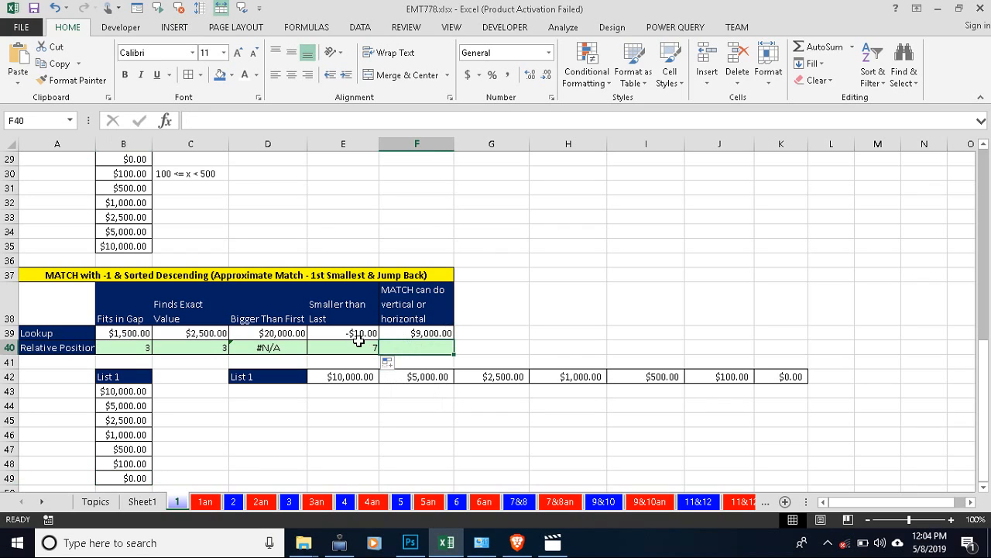
left_click(206, 502)
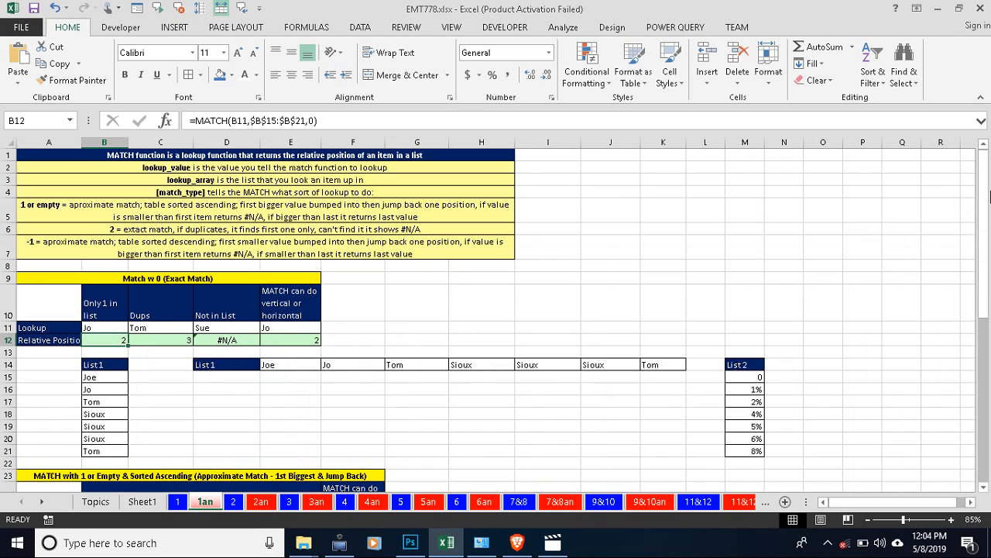
left_click_drag(983, 197, 968, 219)
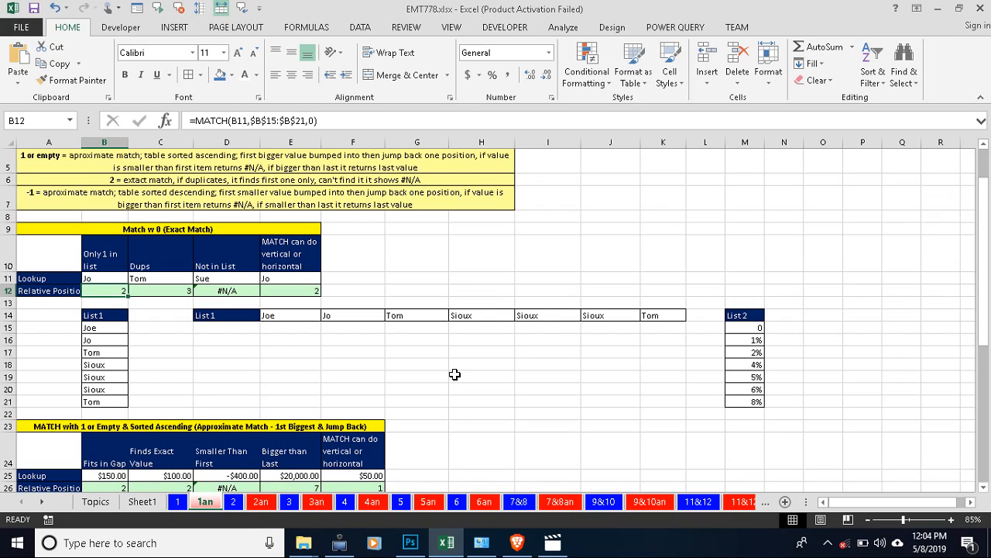
Open worksheet 2 and examine the Discount Table together with the PartID and Qty lookup values in B16 and B17.
left_click(228, 504)
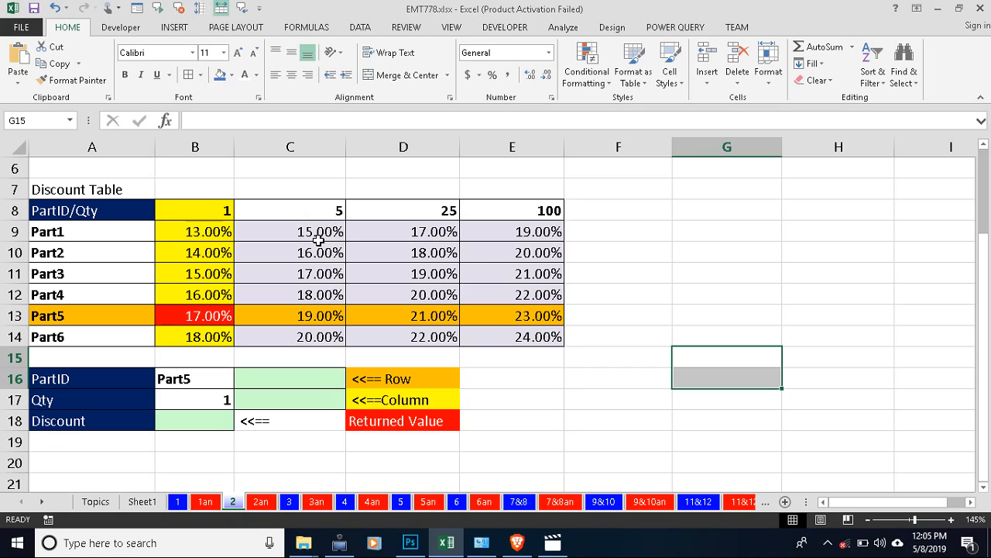
left_click(439, 230)
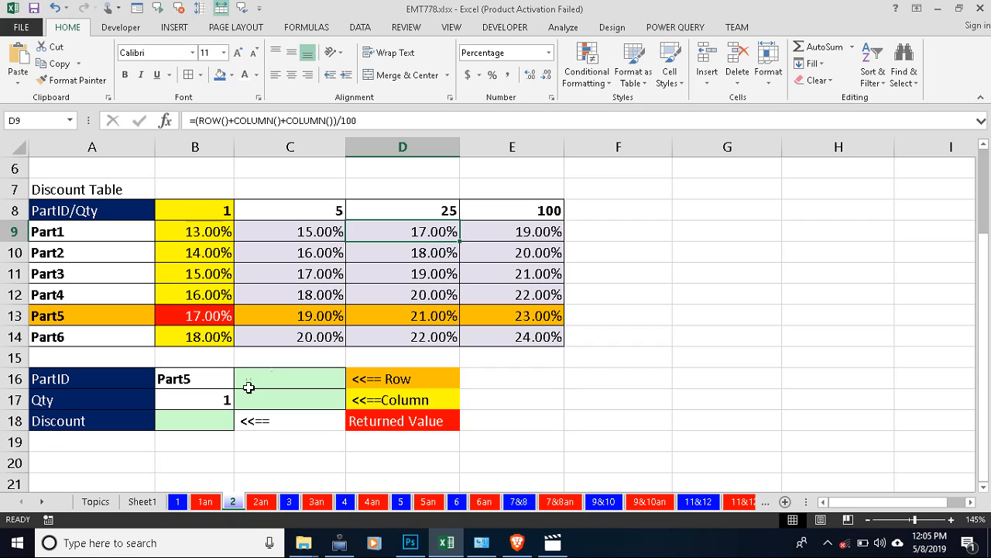
left_click(201, 393)
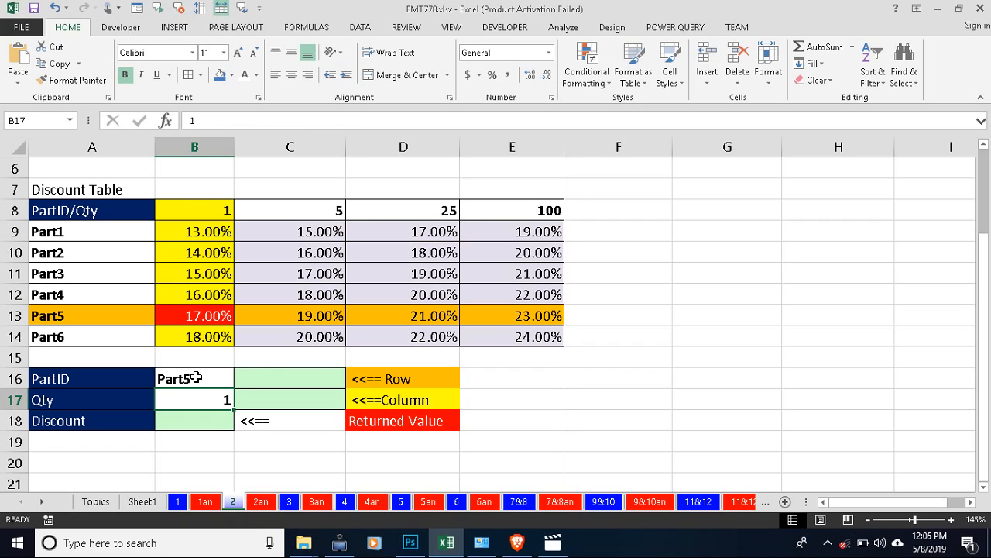
left_click(195, 378)
Enter =MATCH(B16,A9:A14,0) in C16 to find the PartID's row position by exact match.
left_click(282, 376)
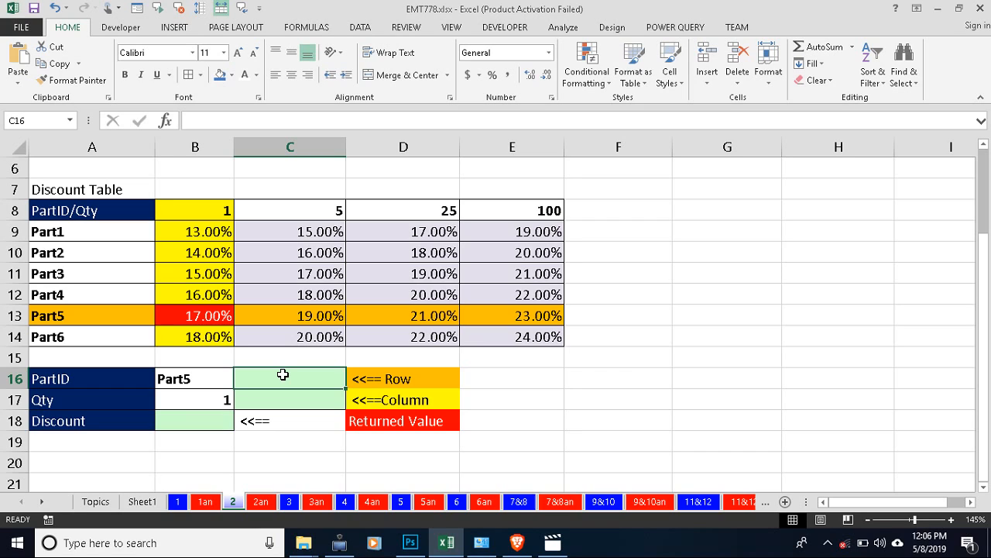
type("ma")
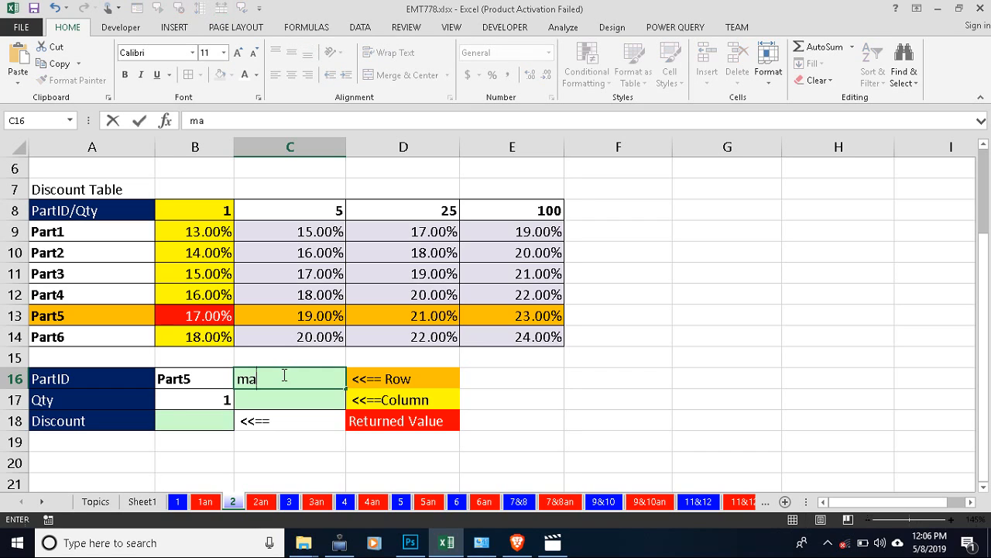
key("BackSpace")
key("BackSpace")
type("=ma")
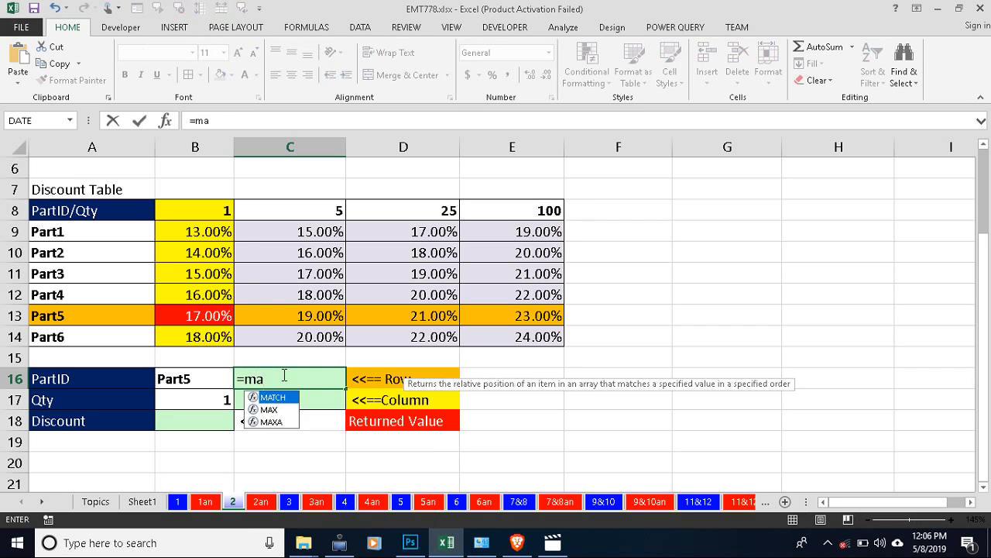
key("Tab")
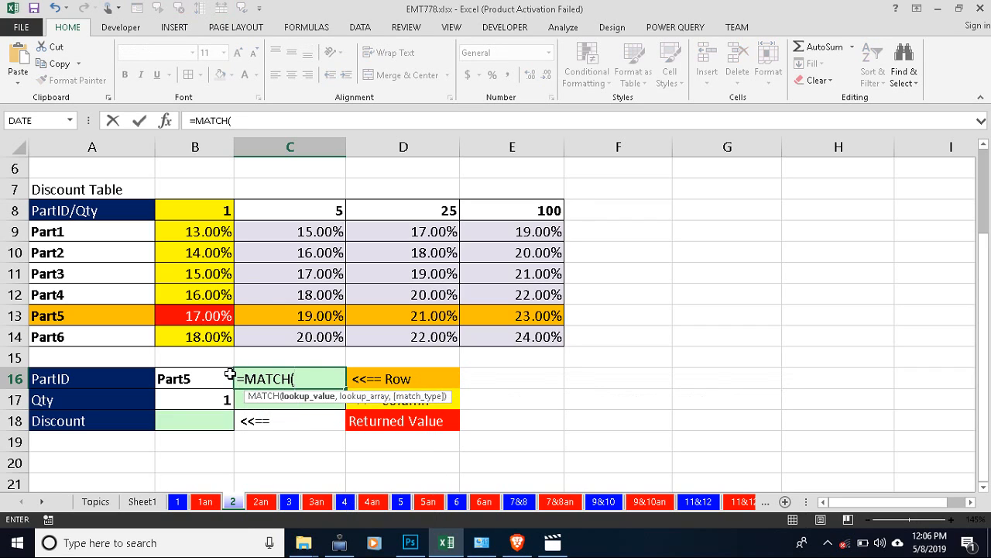
left_click(195, 378)
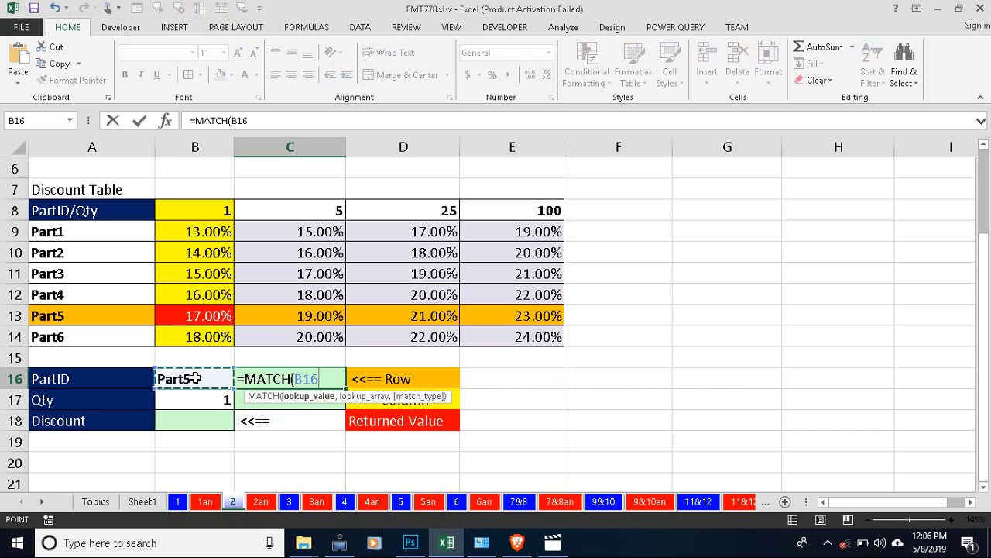
type(",")
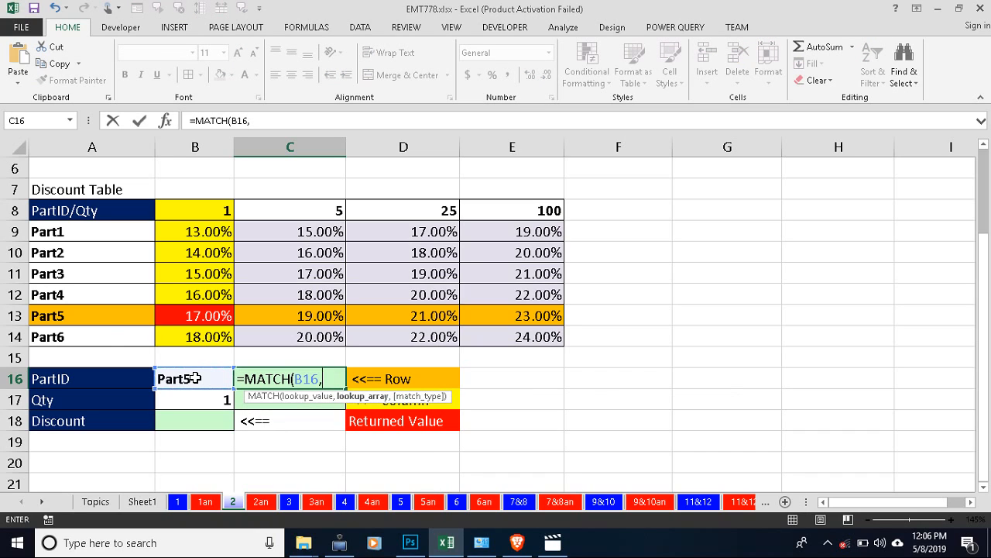
left_click_drag(113, 232, 113, 331)
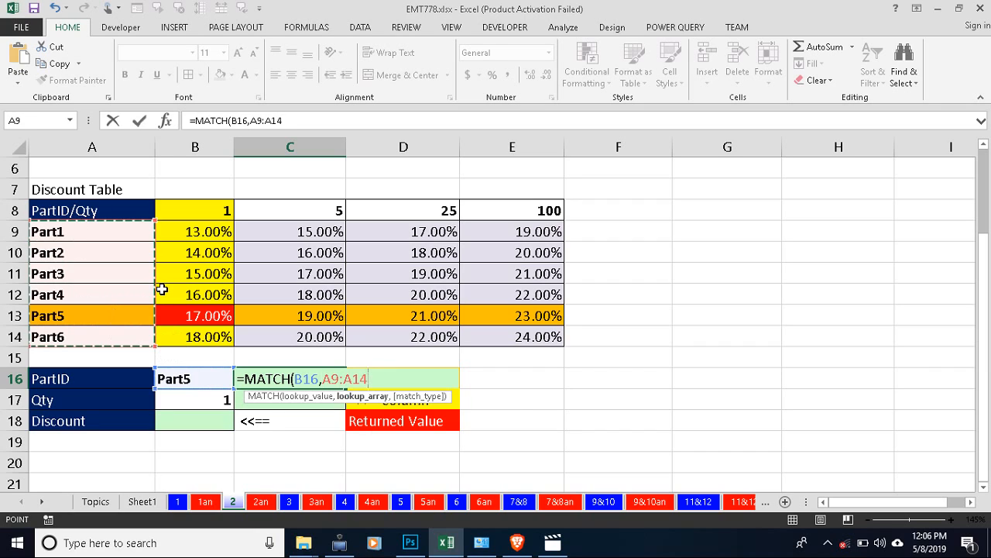
type(",")
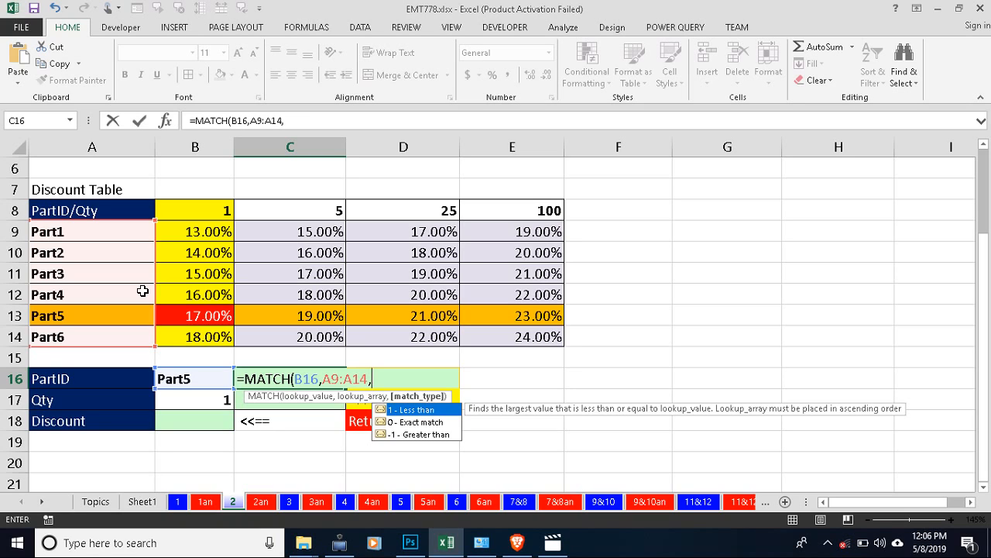
type("0)")
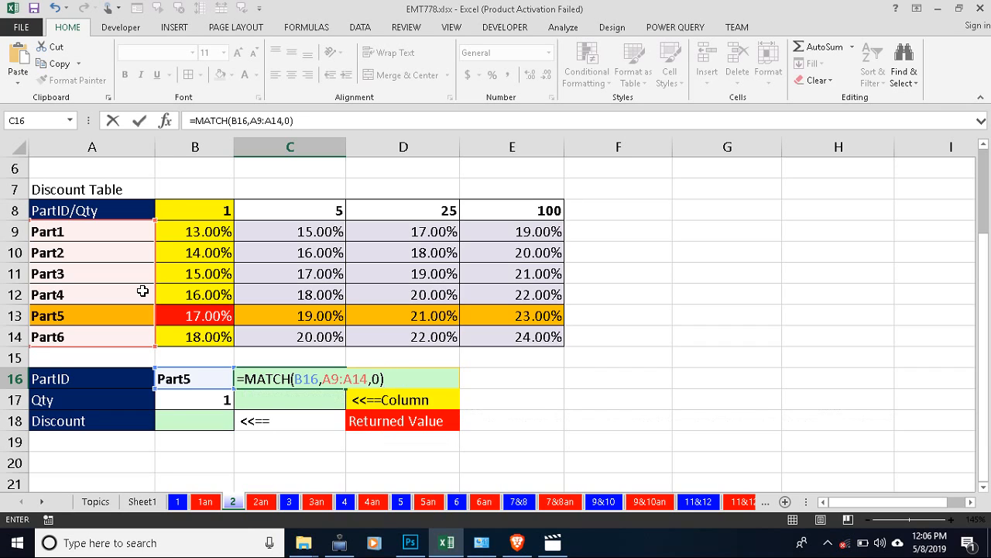
key("Return")
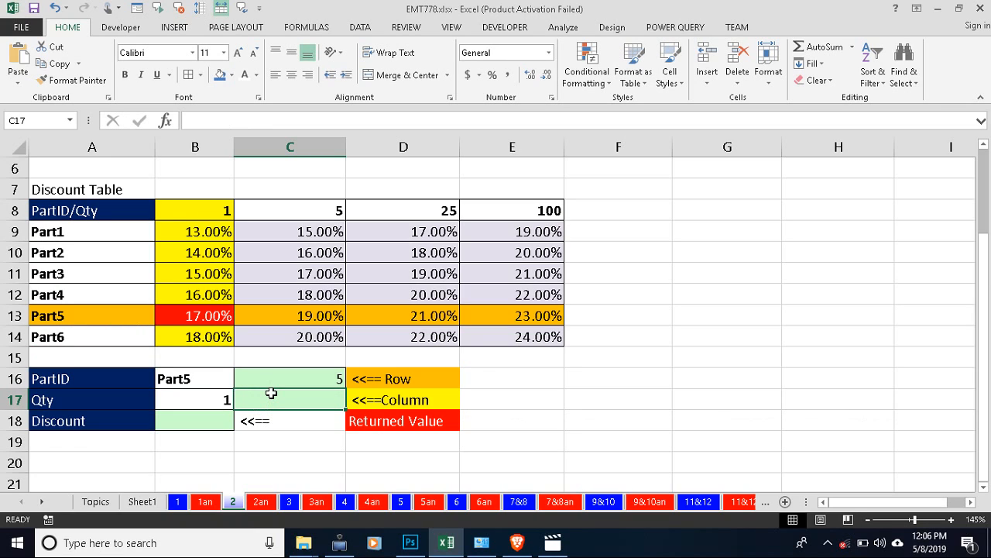
Enter =MATCH(B17,B8:E8,1) in C17 to find the Qty's column position by approximate match.
type("=ma")
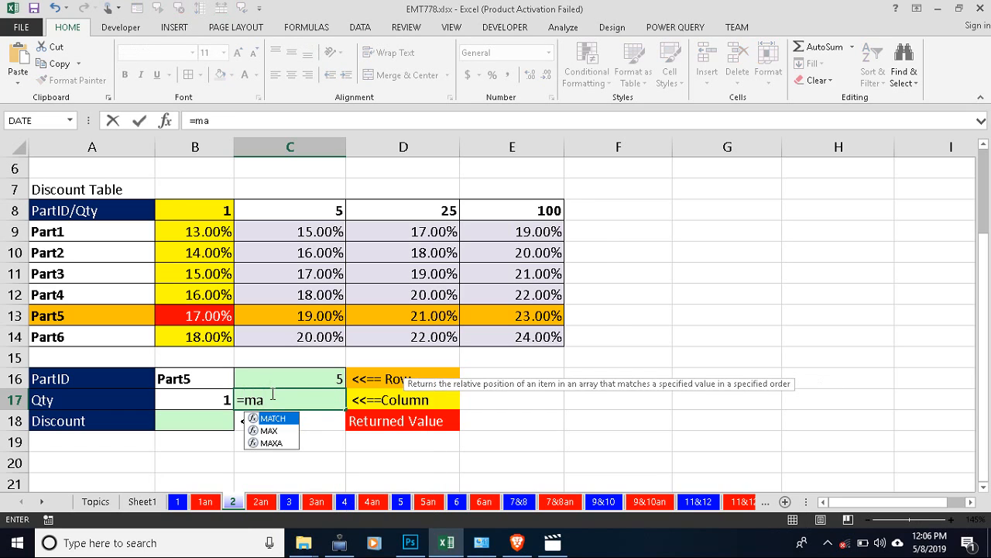
key("Tab")
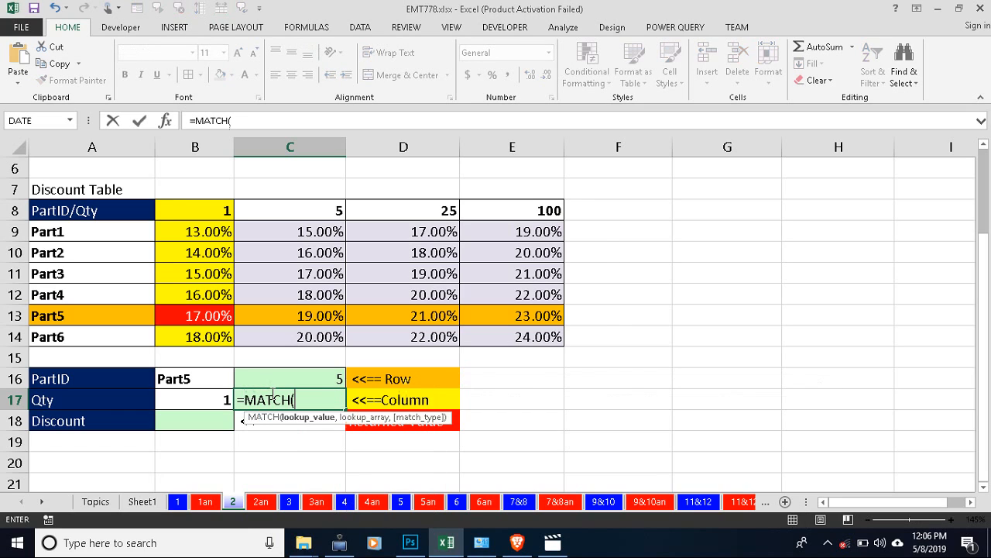
left_click(223, 401)
type(",")
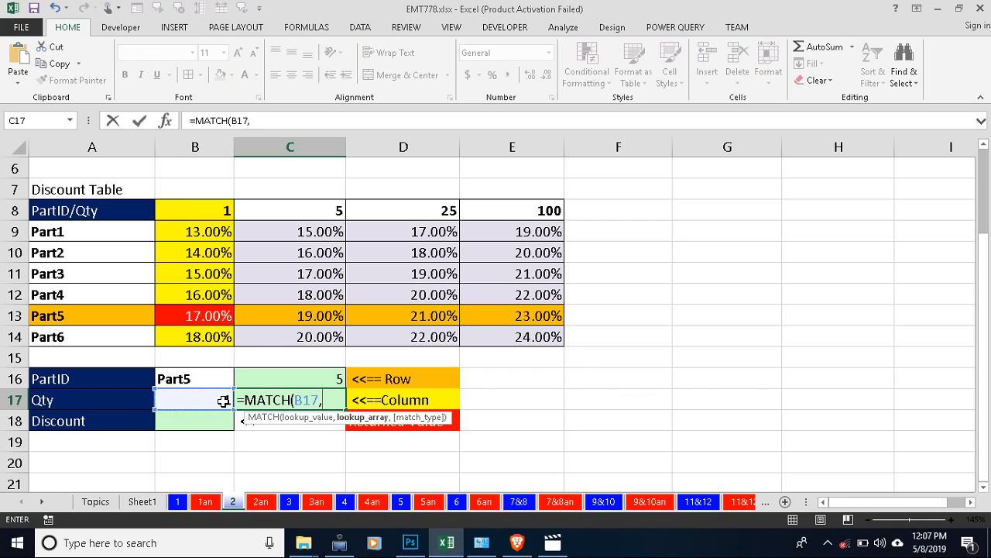
left_click_drag(229, 212, 525, 204)
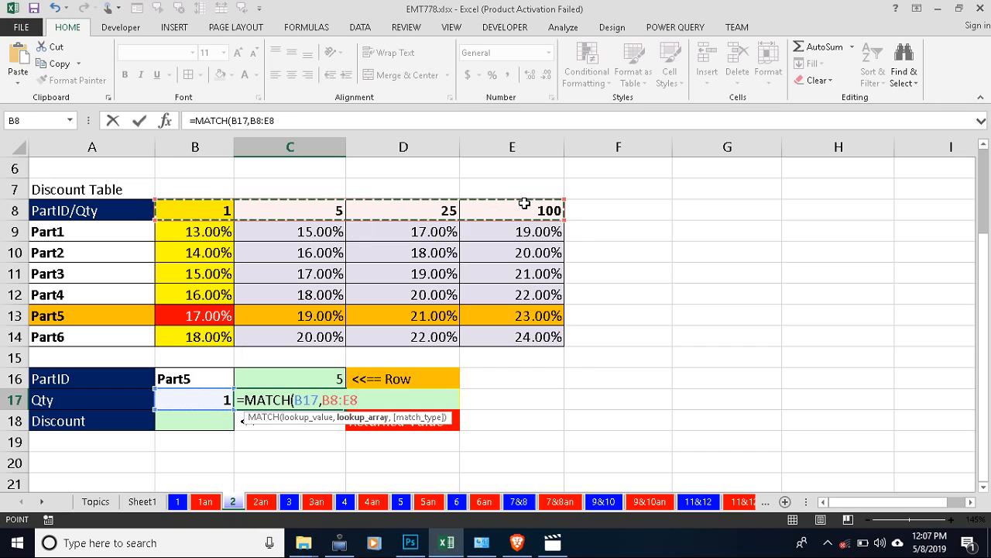
type(",")
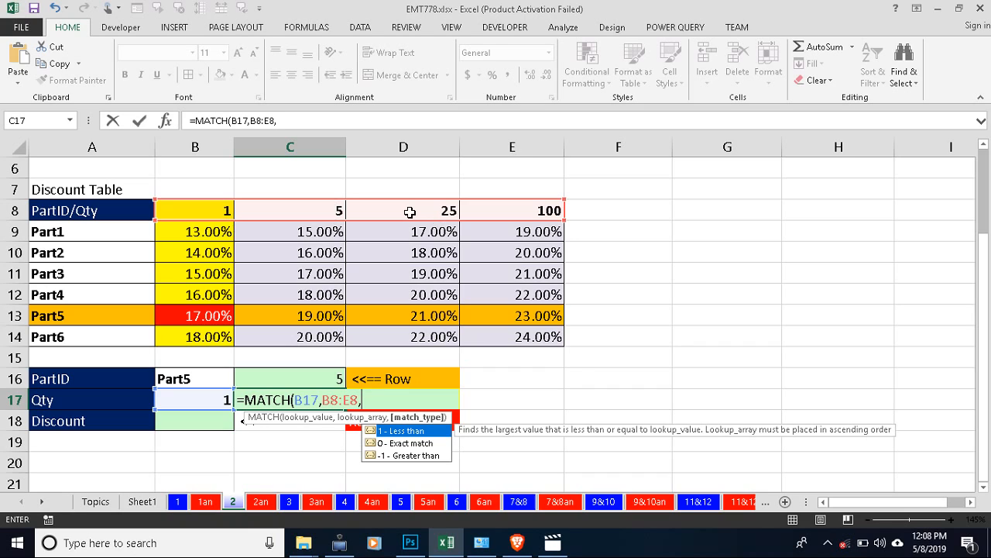
type("1)")
key("Return")
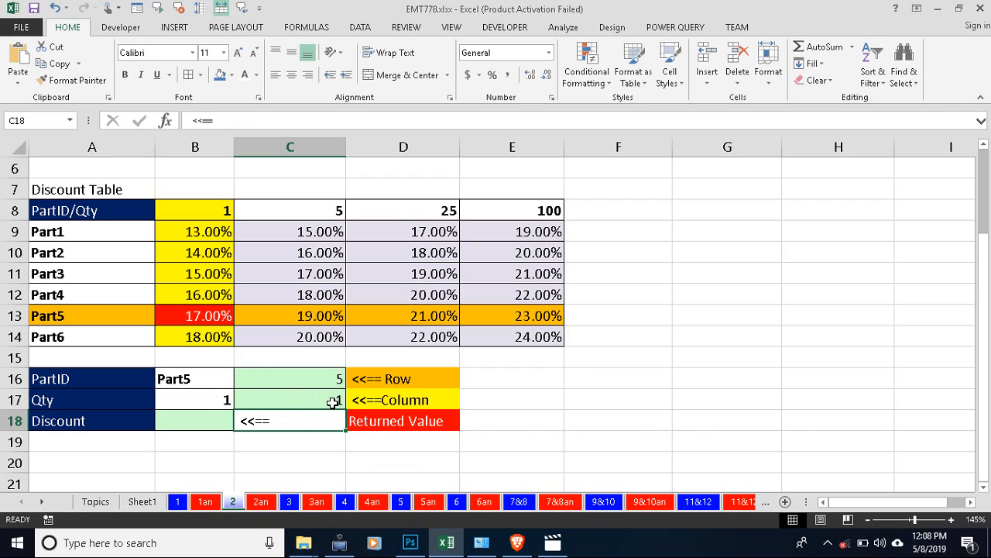
Test the column lookup by setting the Qty in B17 to 2 and then to 5.
left_click(197, 395)
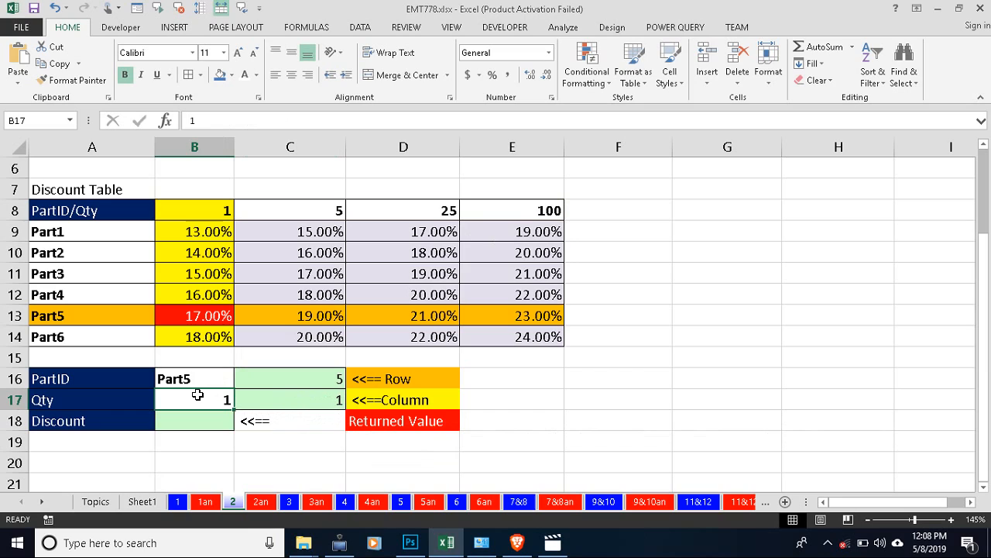
type("2")
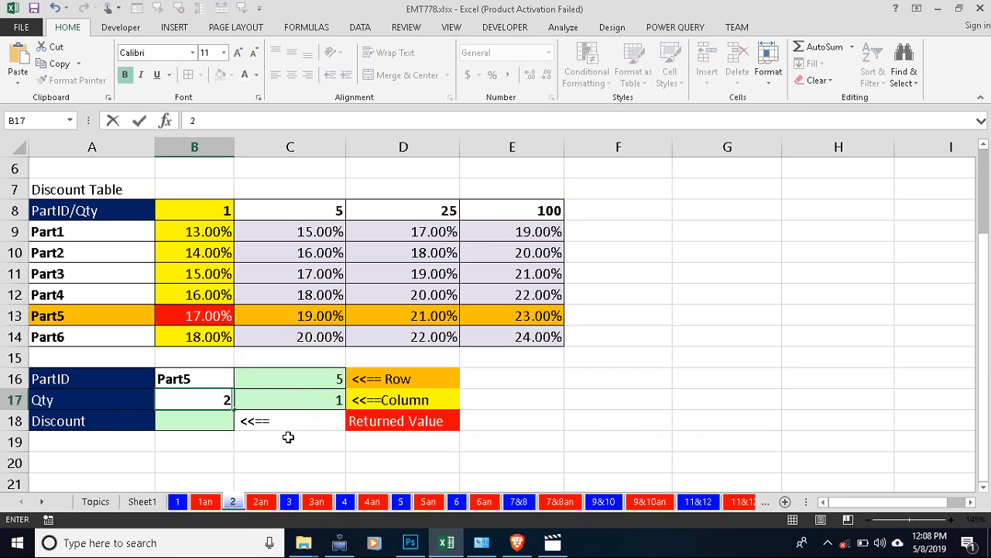
left_click(288, 451)
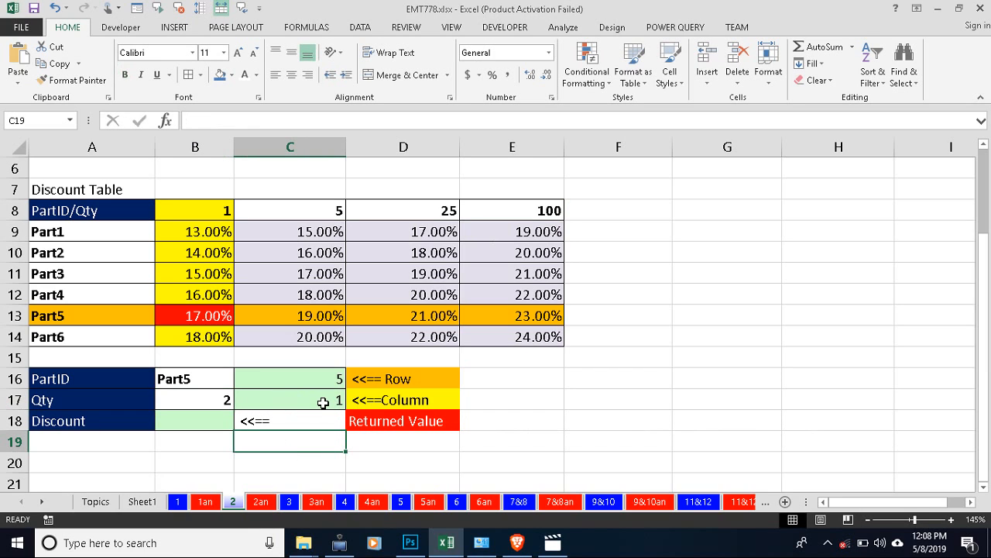
left_click(227, 400)
type("5")
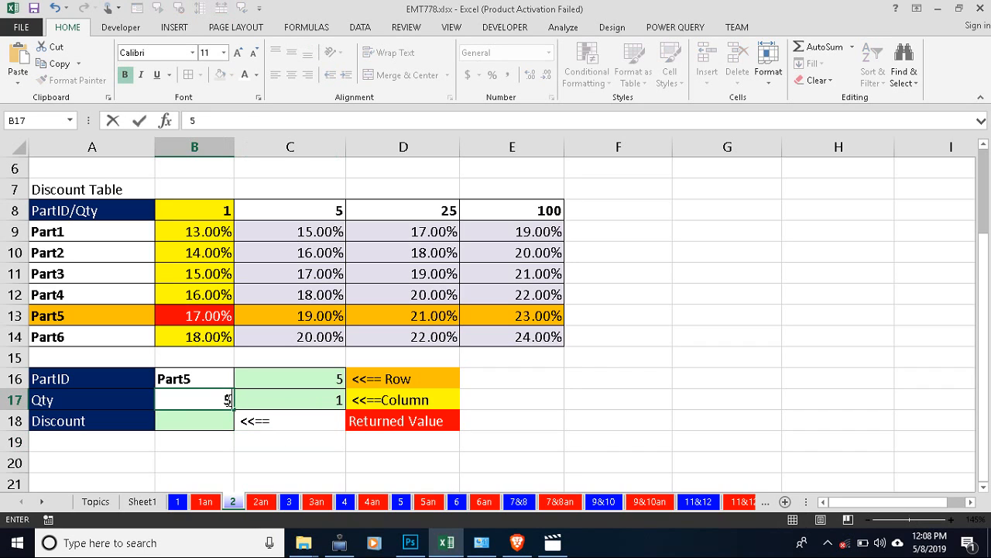
left_click(254, 447)
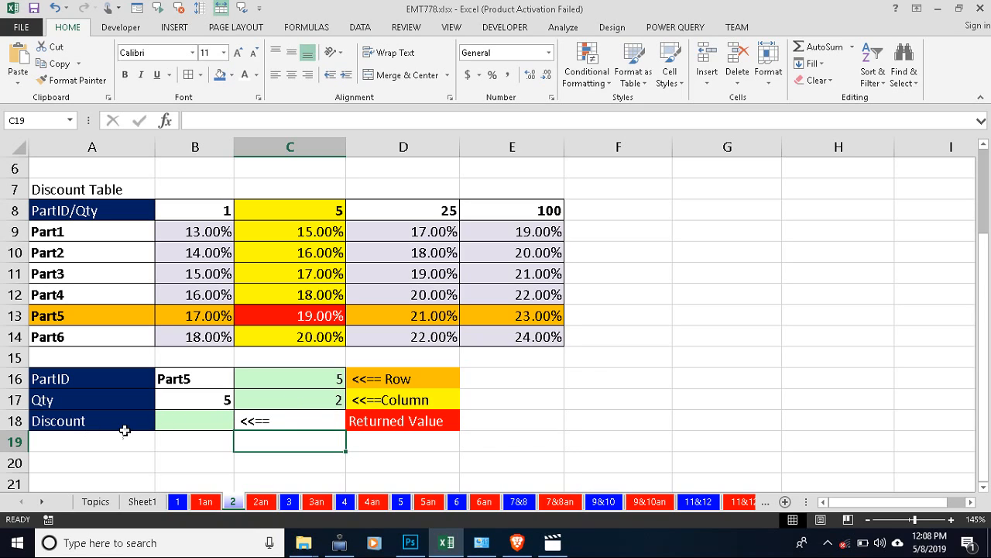
Enter =INDEX(B9:E14,C16,C17) in B18 to return the discount from the matched row and column.
left_click(178, 429)
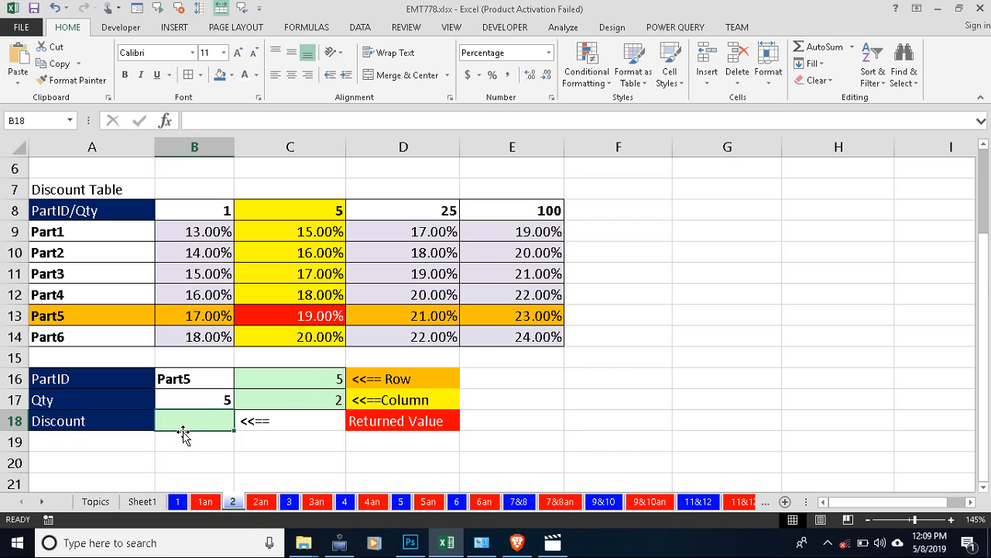
type("=ind")
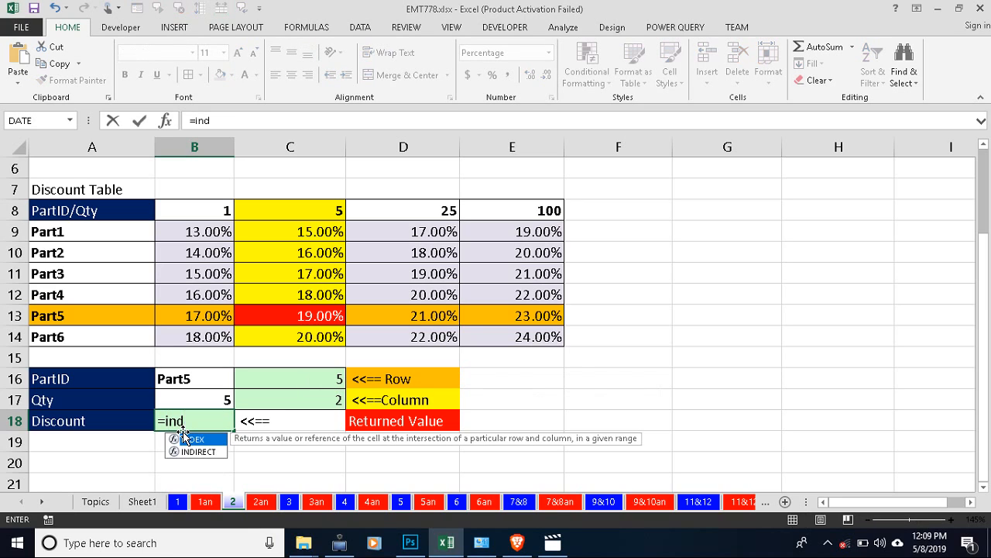
double_click(183, 439)
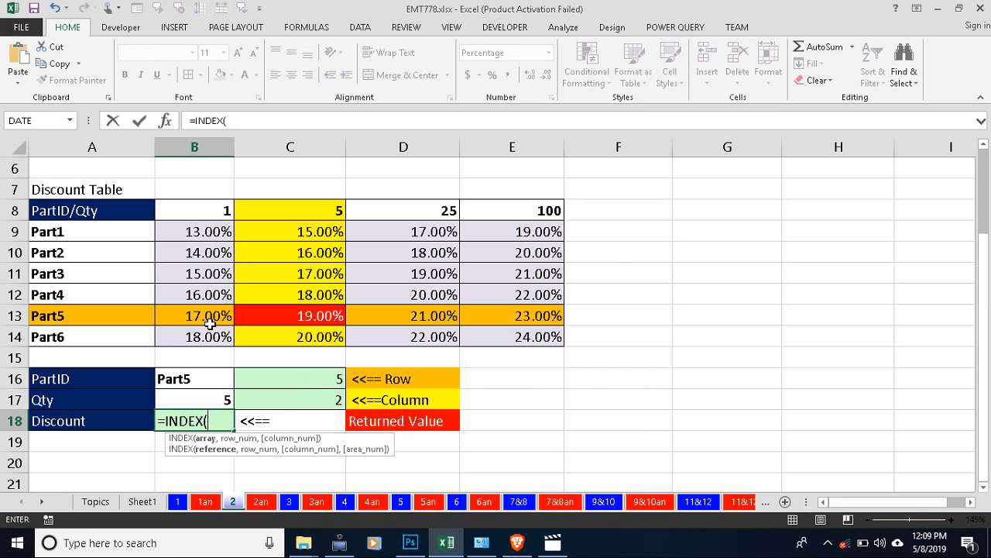
left_click_drag(179, 225, 531, 338)
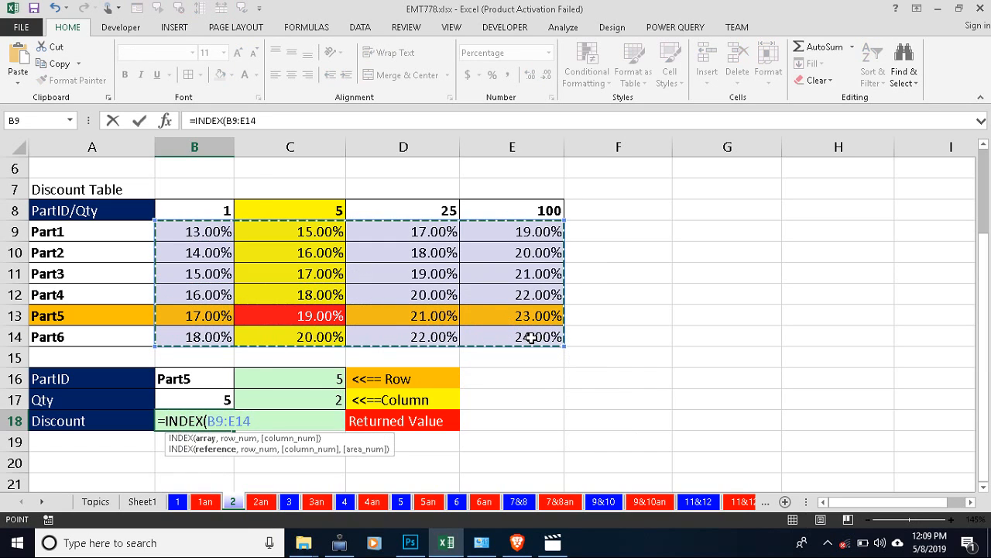
type(",")
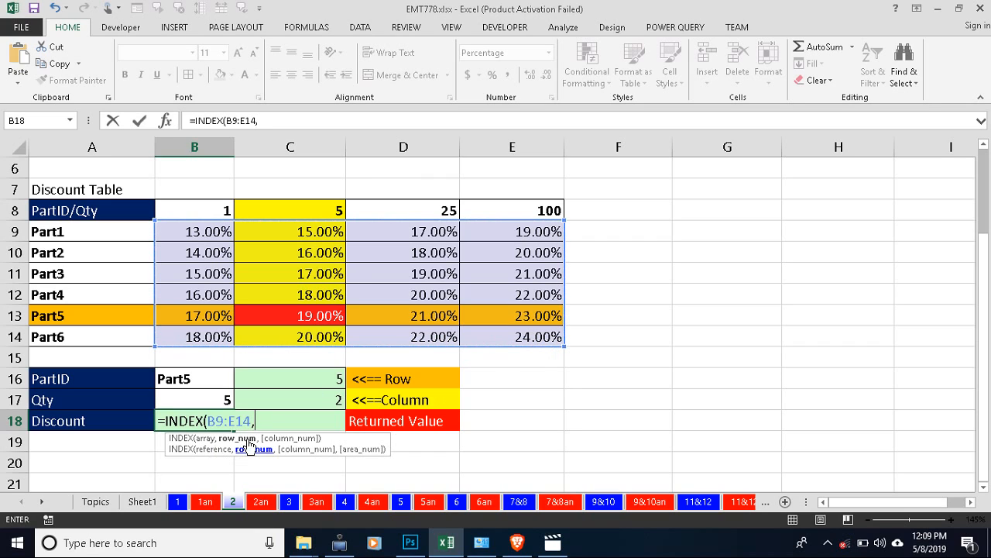
left_click(330, 380)
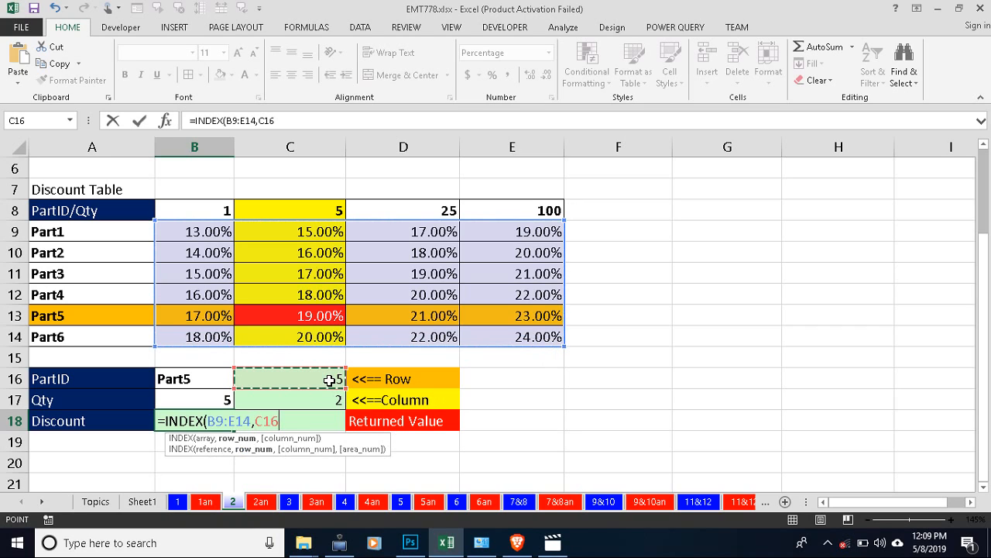
type(",")
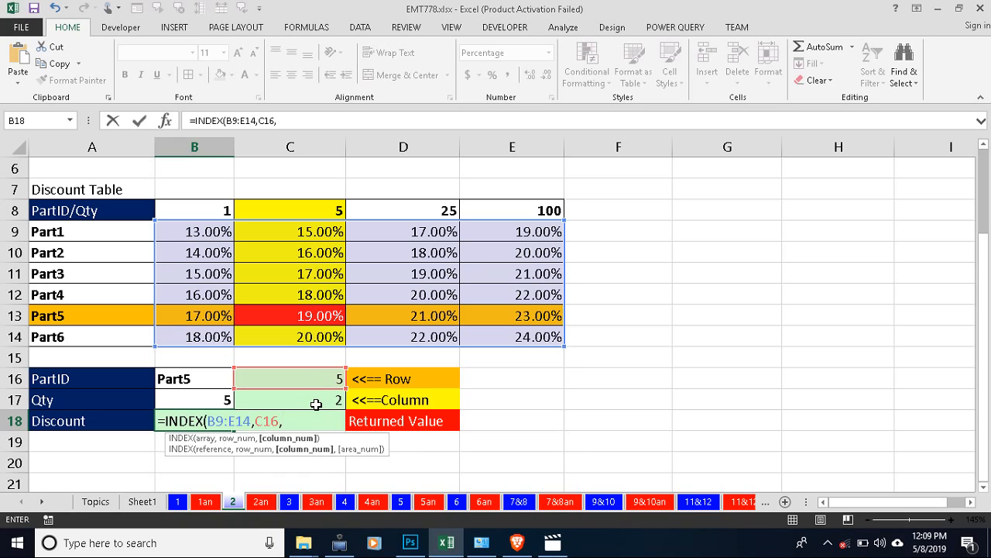
left_click(316, 404)
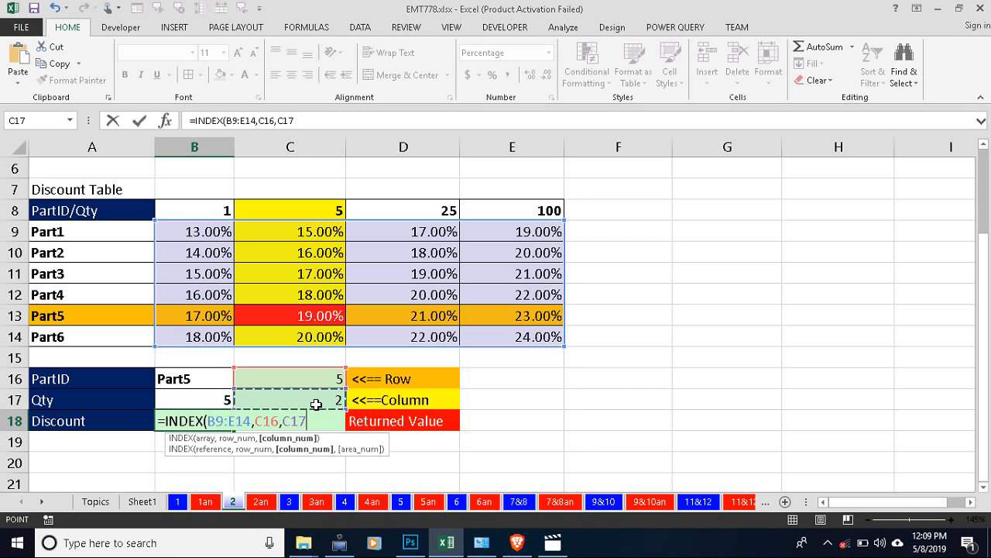
type(")")
key("Return")
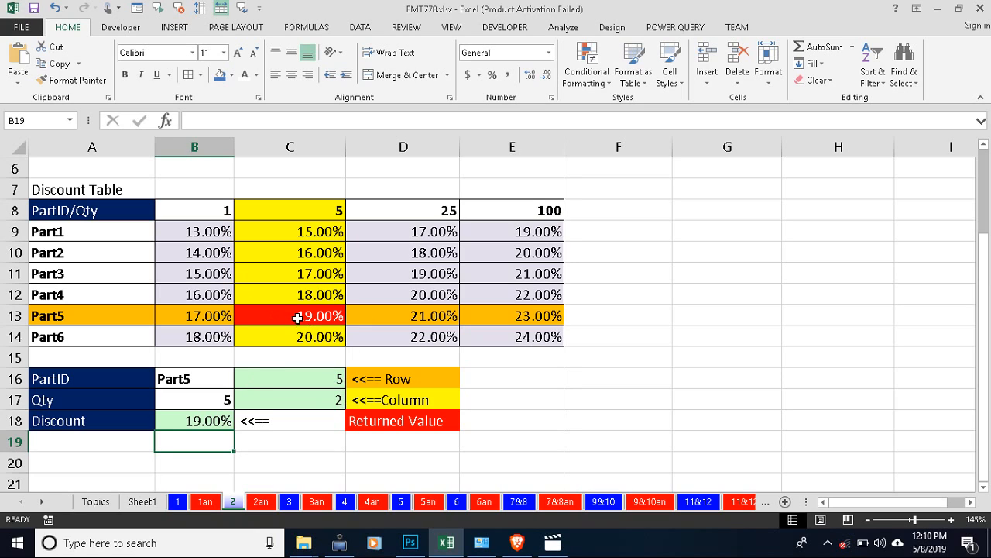
Test the discount lookup by choosing Part2 and then Part6 as the PartID in B16.
left_click(221, 379)
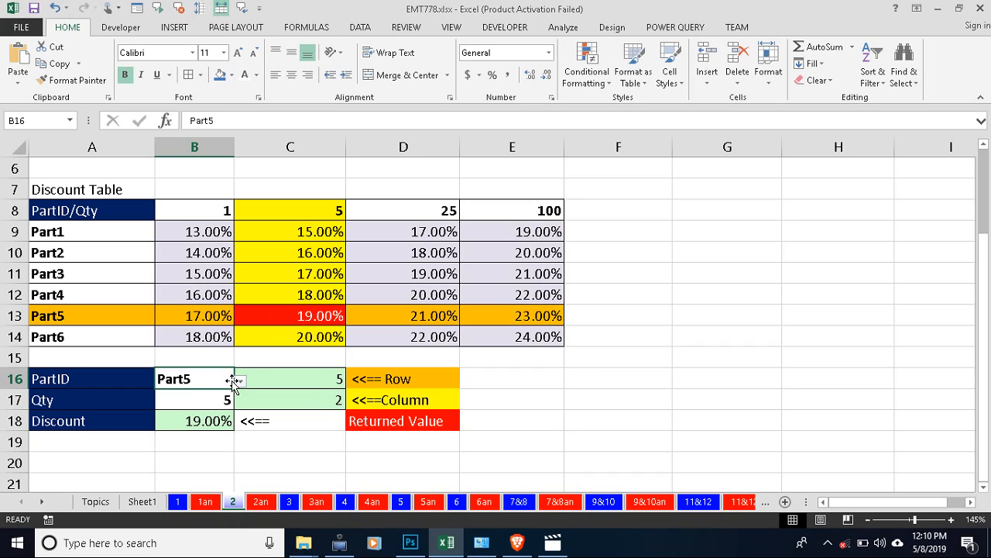
left_click(241, 381)
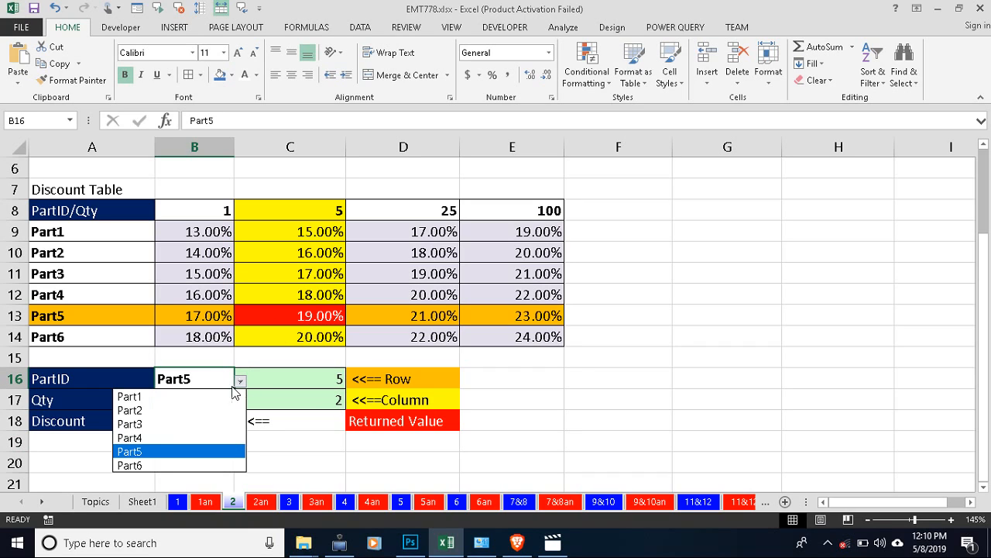
left_click(161, 411)
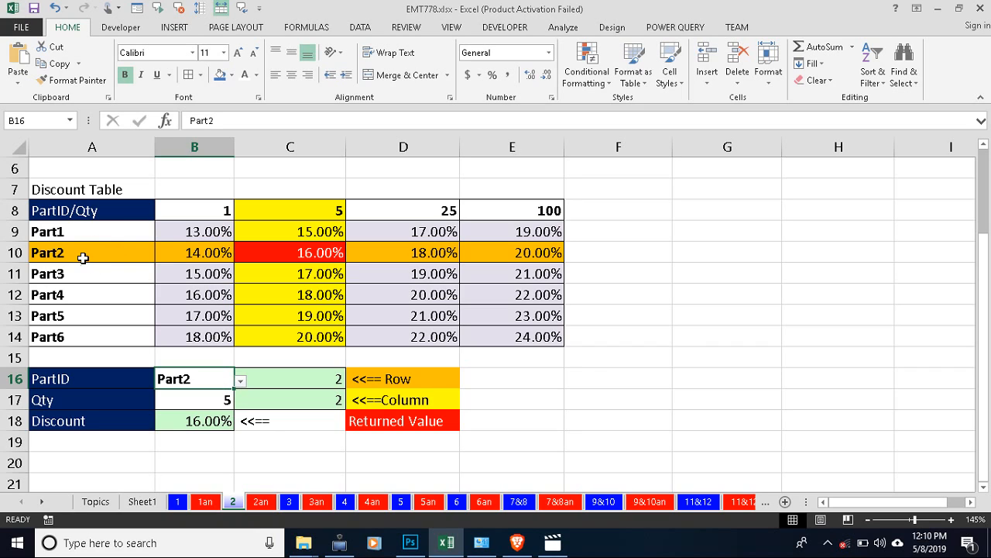
left_click(240, 381)
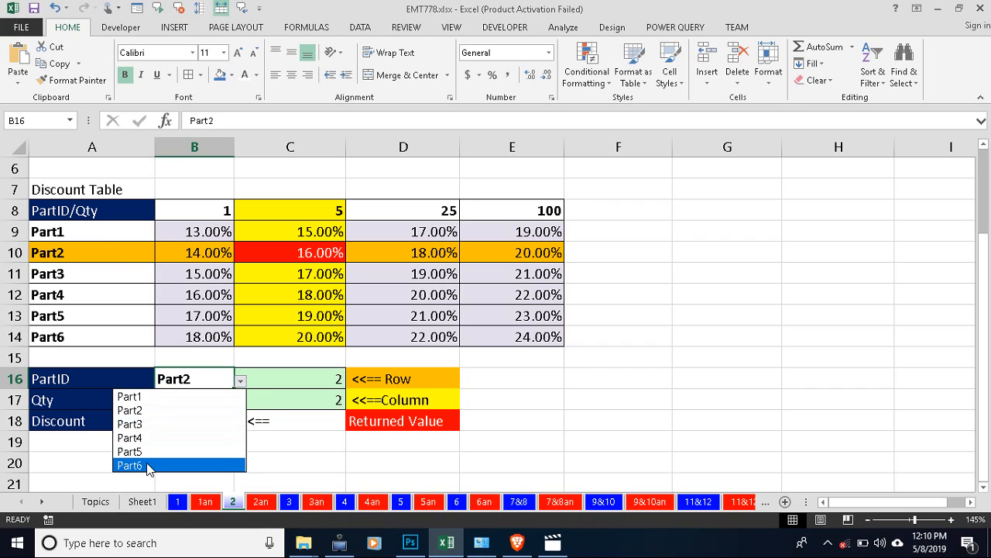
left_click(148, 465)
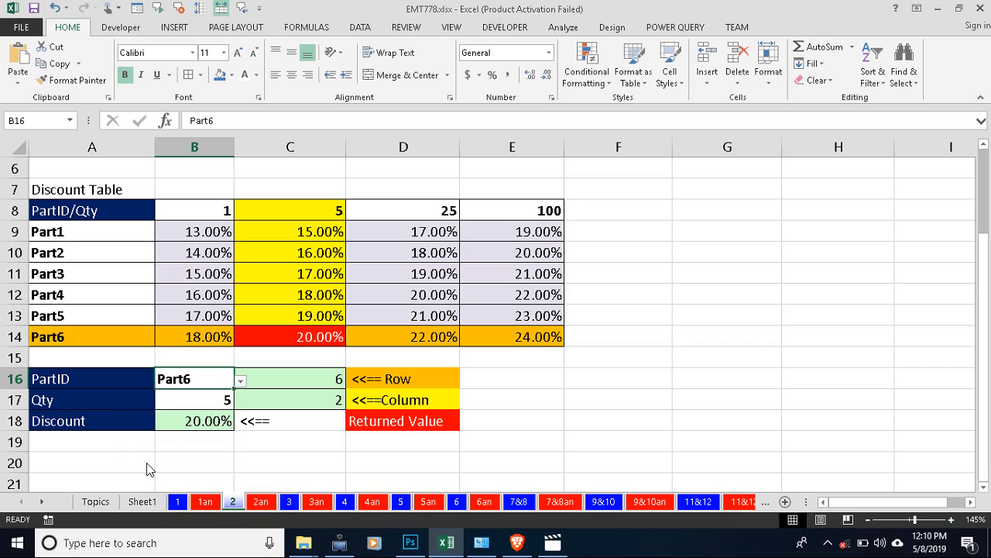
Test the discount lookup by setting the Qty in B17 to 90, and inspect the formula in B18.
left_click(224, 401)
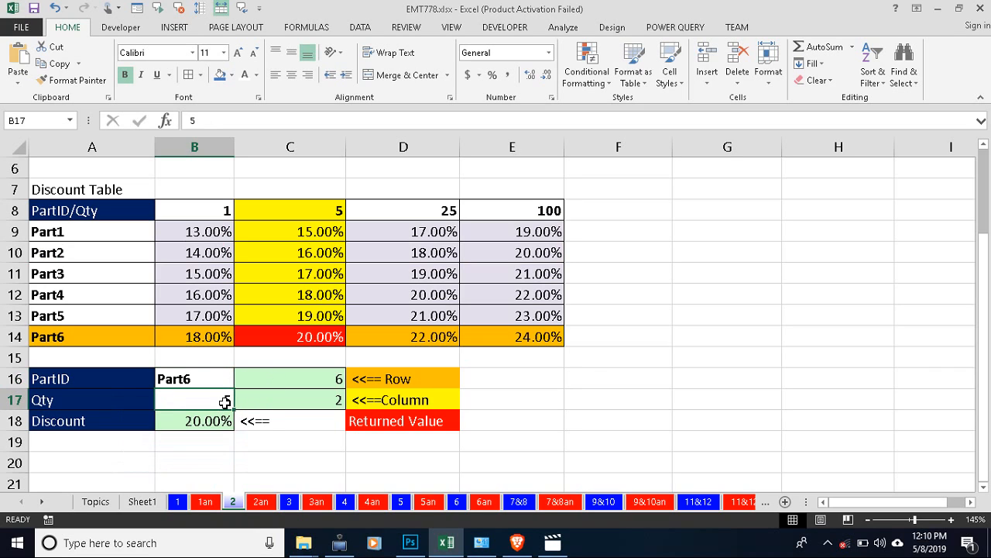
type("90")
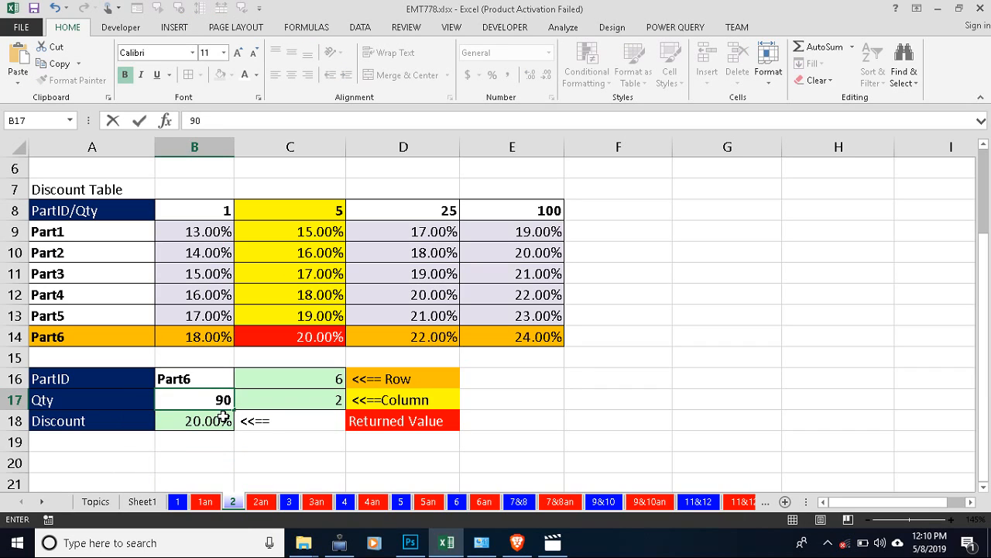
left_click(218, 447)
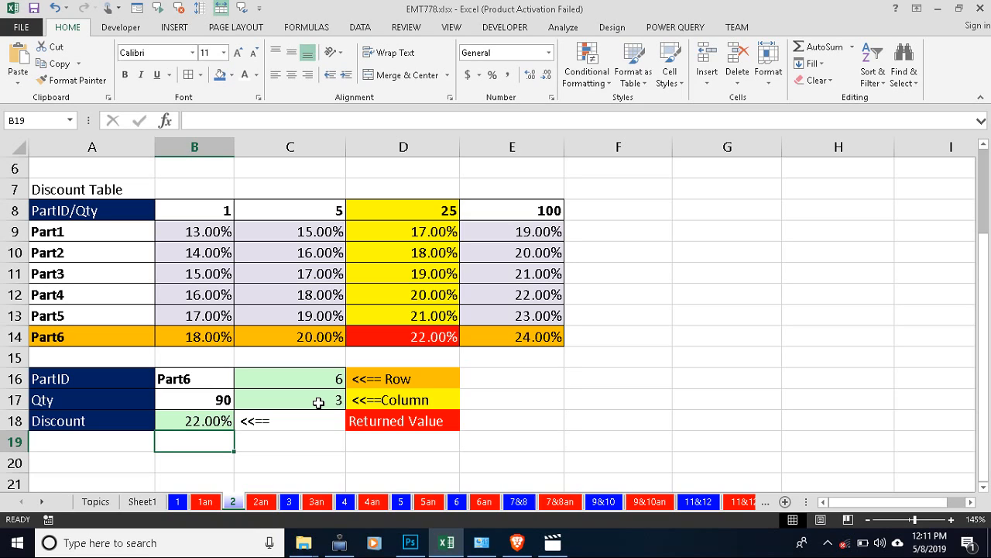
left_click(201, 422)
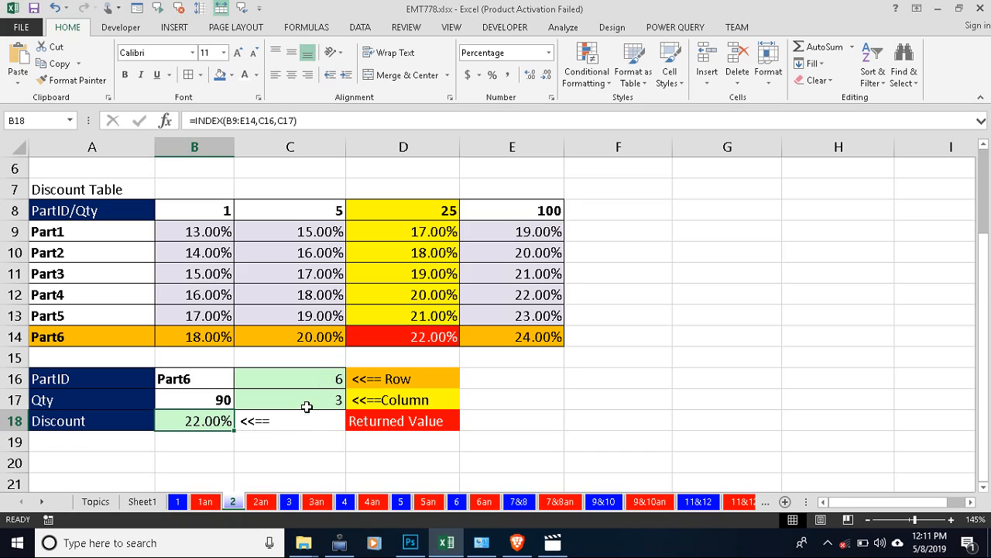
Begin an INDEX formula in B19 with the discount values B9:E14 as its array argument.
left_click(181, 447)
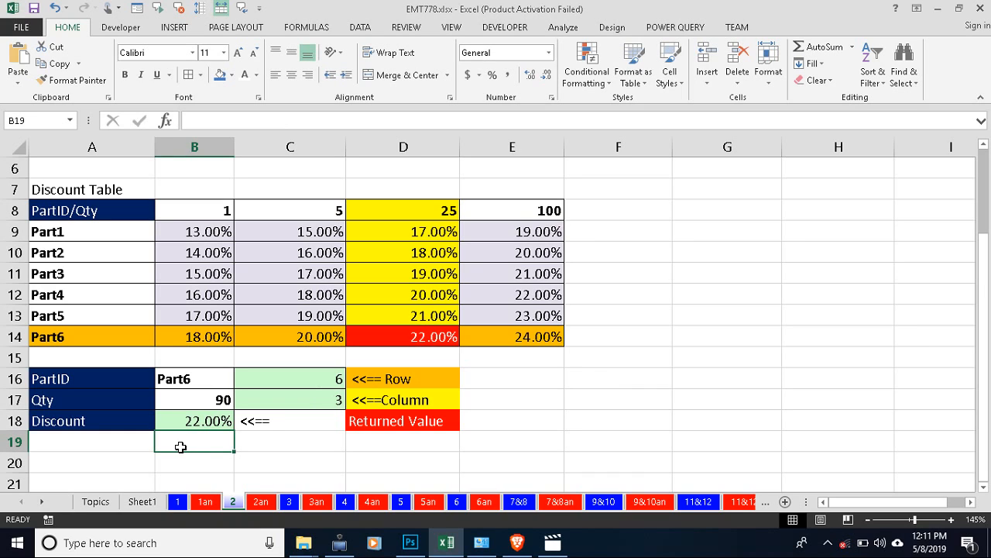
type("=ind")
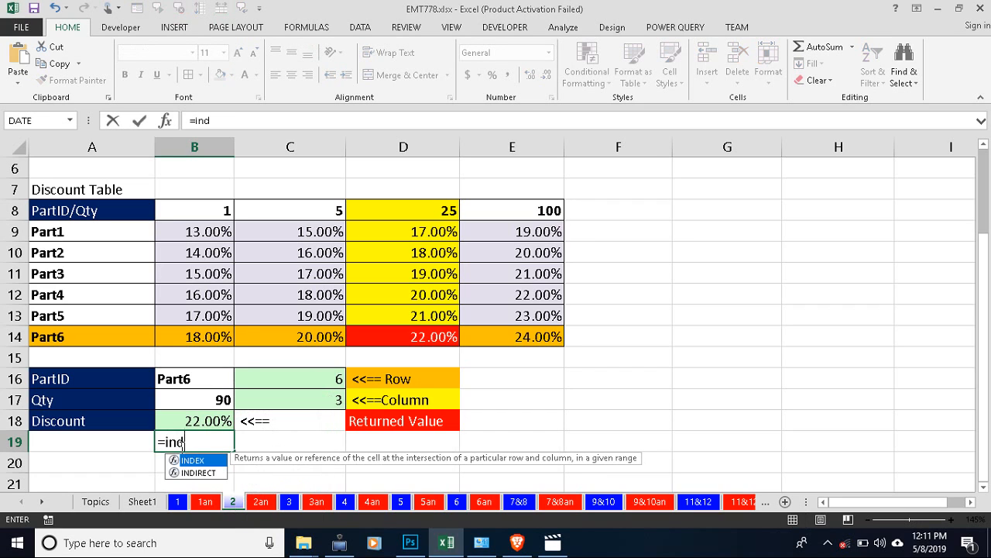
key("Tab")
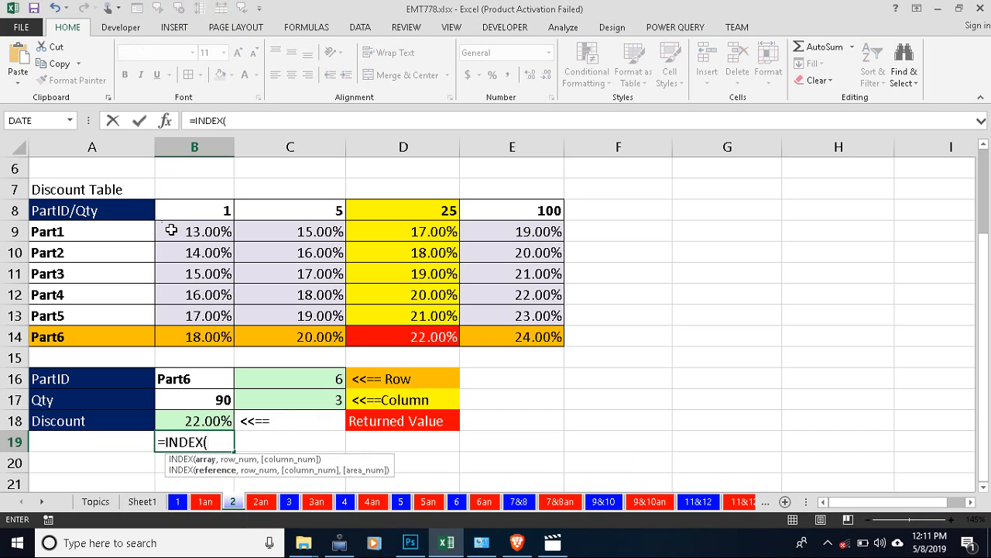
left_click_drag(174, 229, 524, 333)
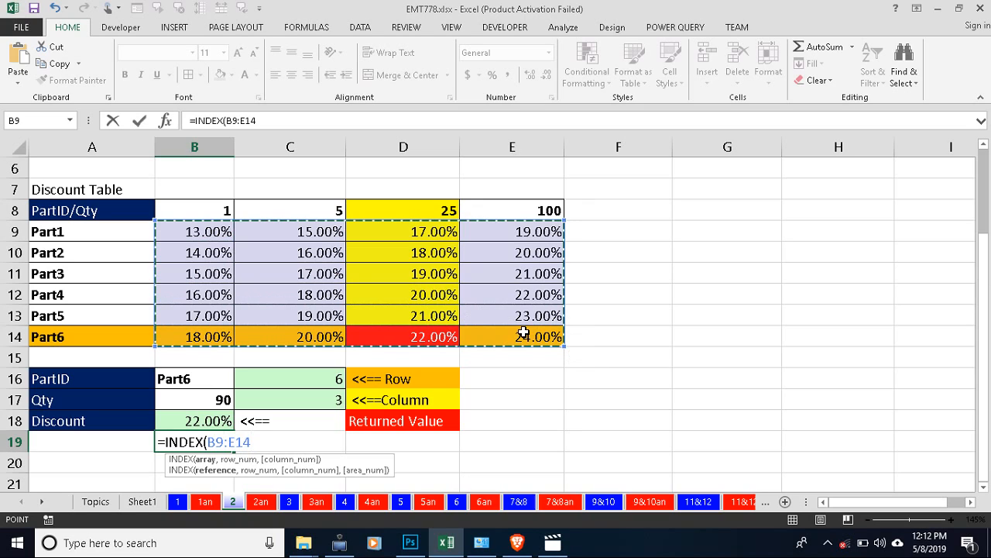
key("F8")
type(",")
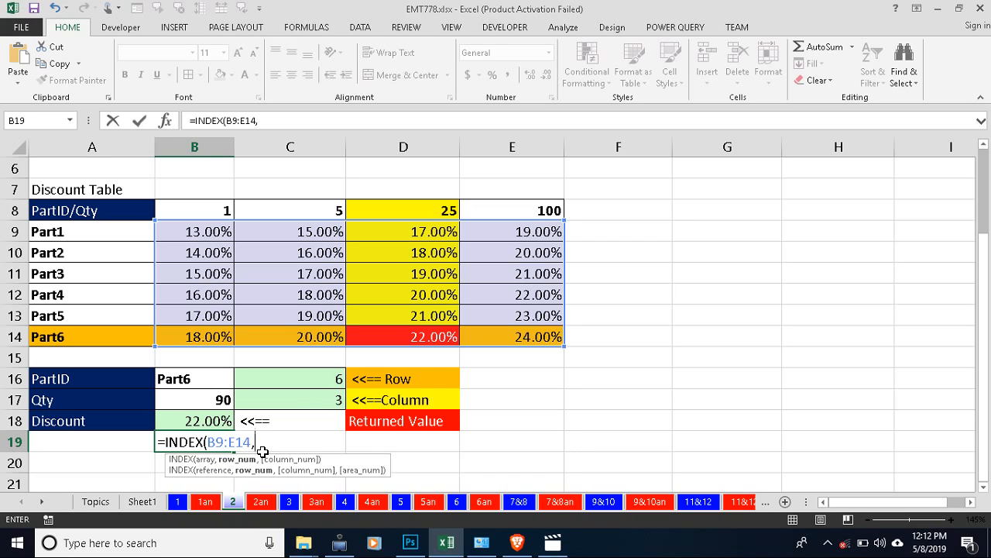
Nest MATCH(B16,A9:A14,0) as the row number argument of the INDEX formula in B19.
type("ma")
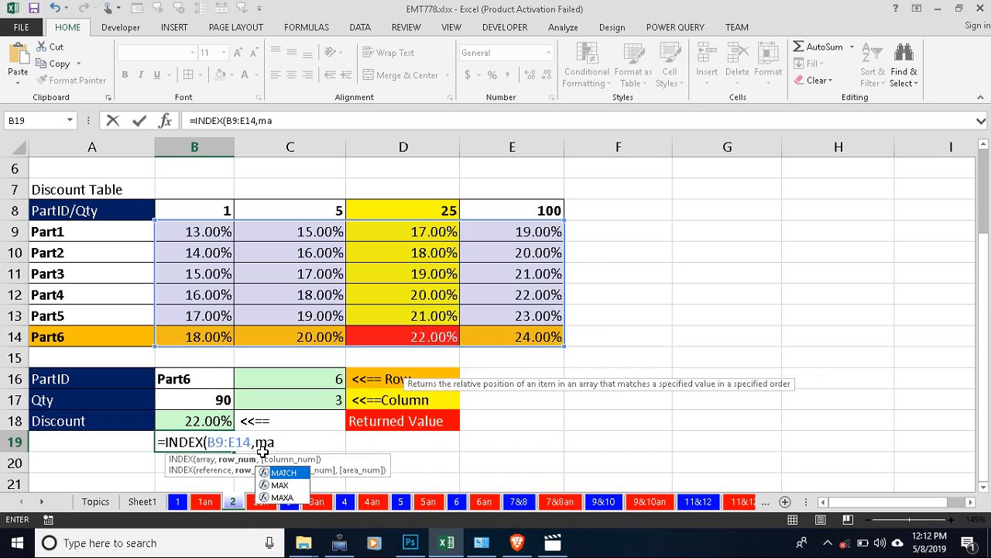
key("Tab")
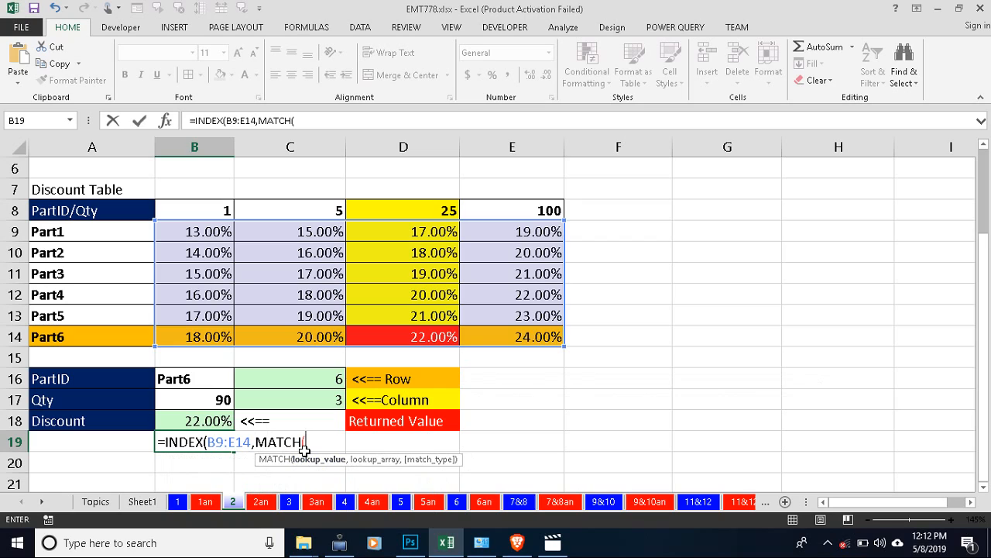
left_click(201, 382)
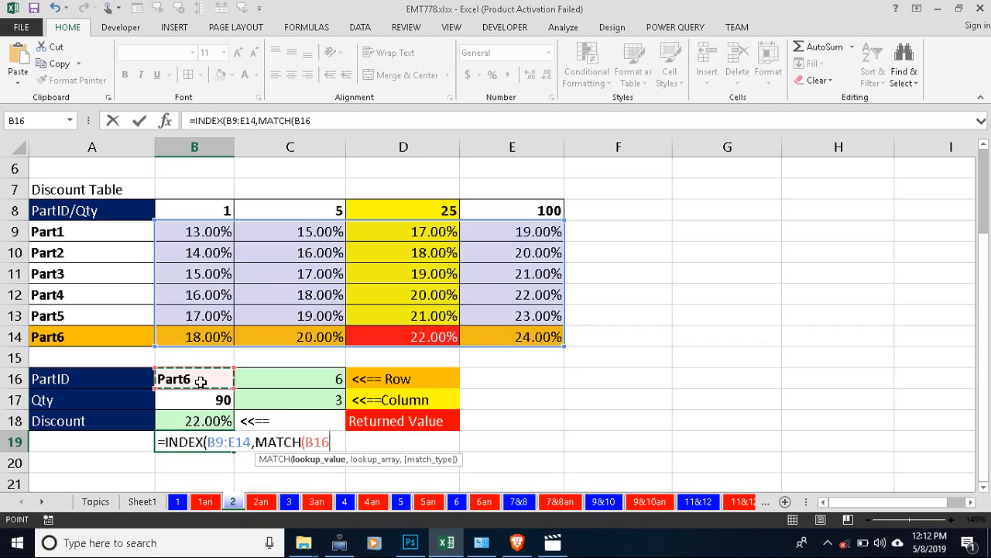
type(",")
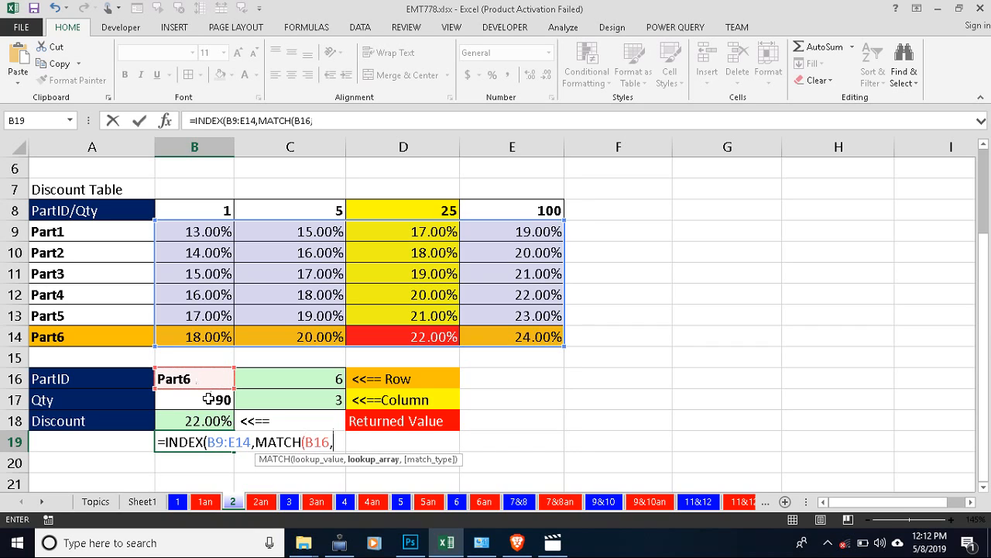
left_click_drag(77, 233, 87, 340)
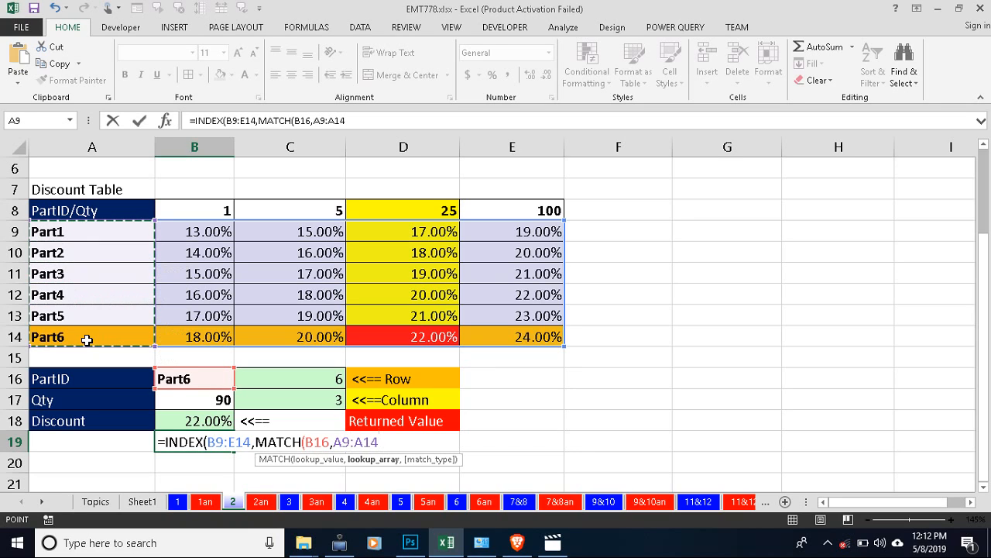
type(",")
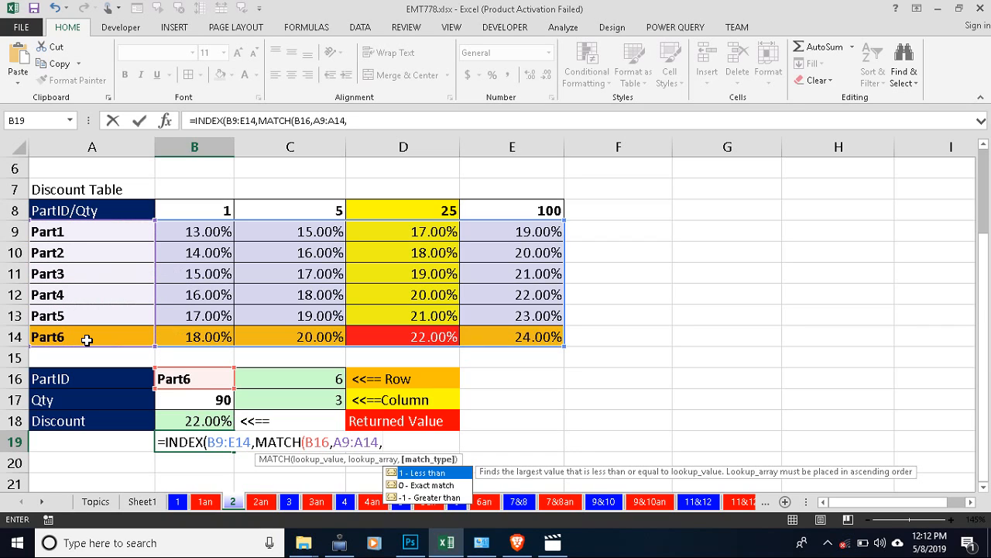
type("0)")
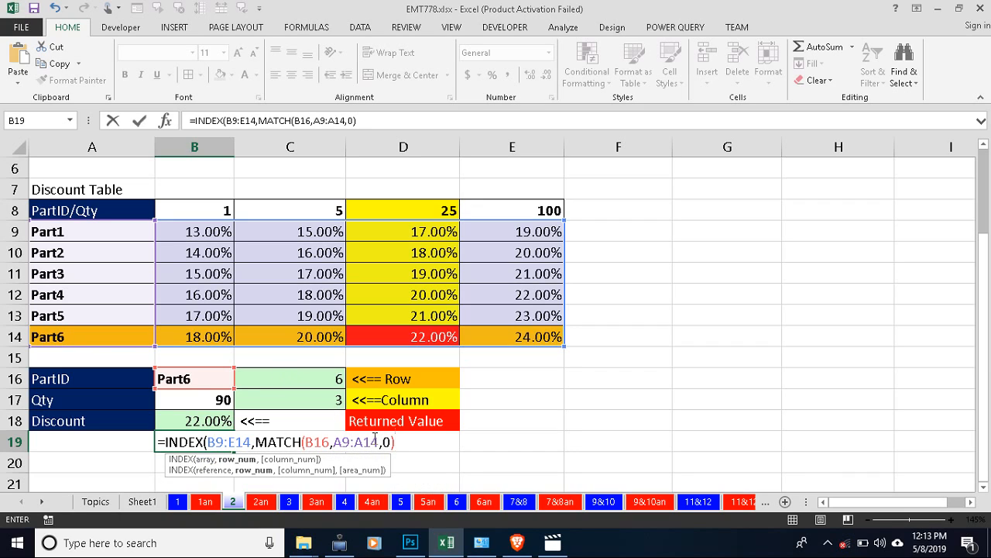
type("),")
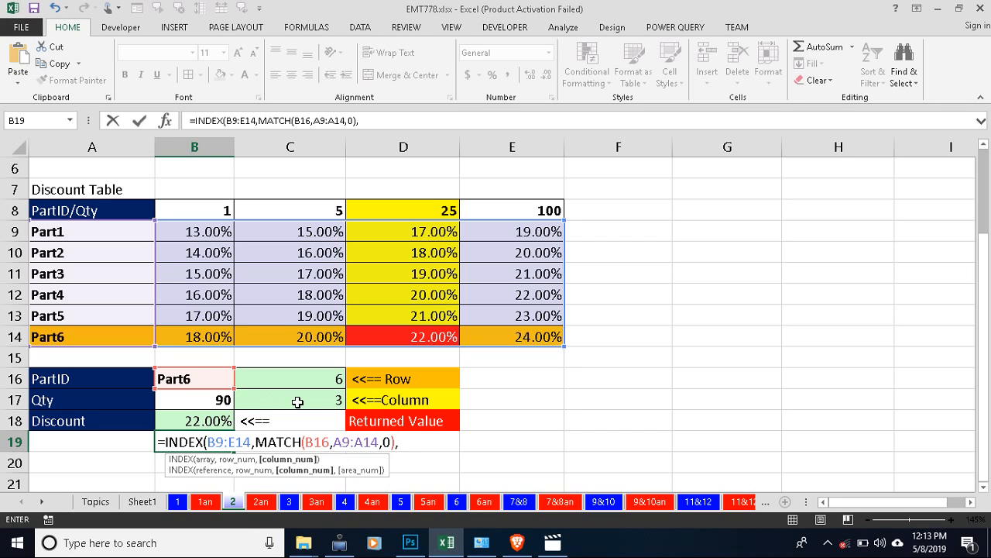
Nest MATCH(B17,B8:E8,1) as the column number argument and enter the completed INDEX formula in B19.
type("ma")
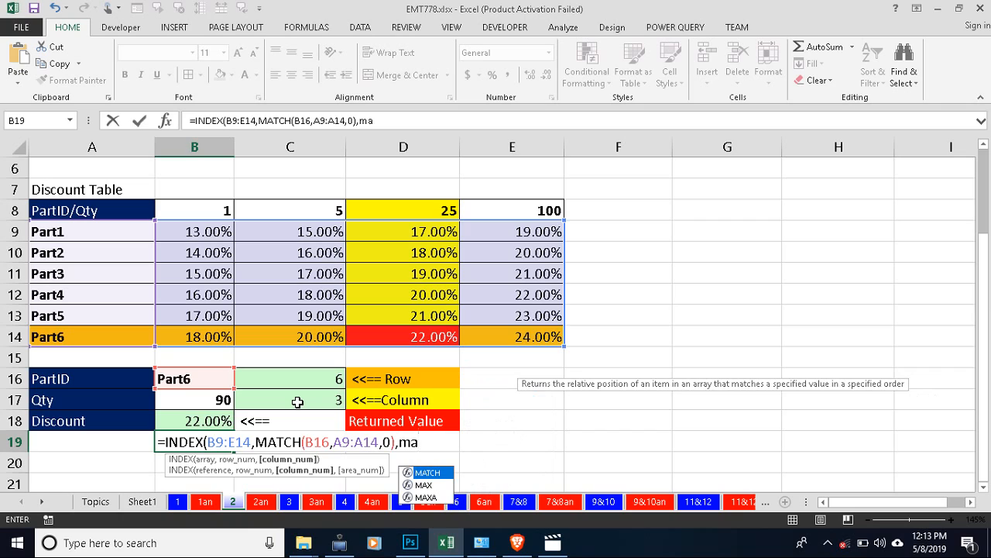
type("r")
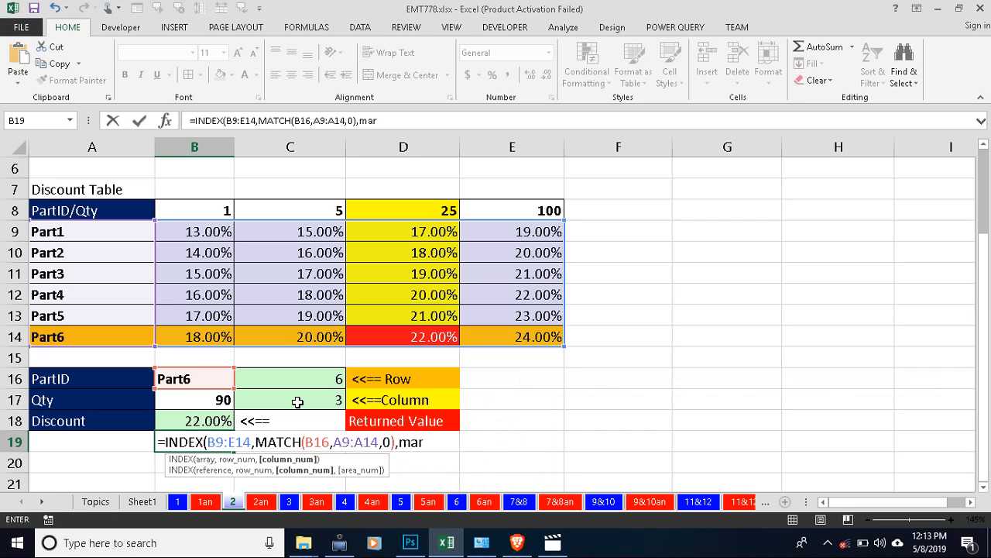
key("BackSpace")
key("BackSpace")
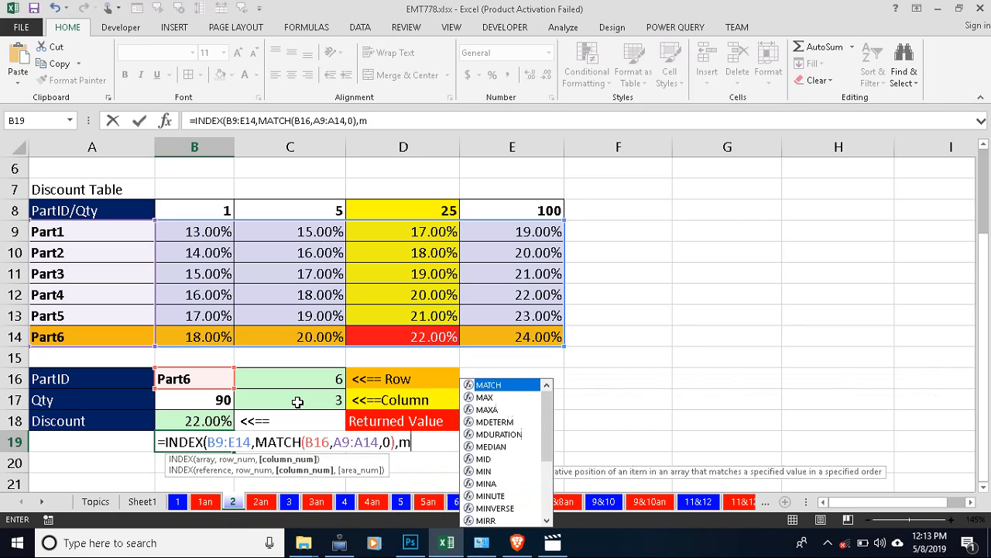
key("Tab")
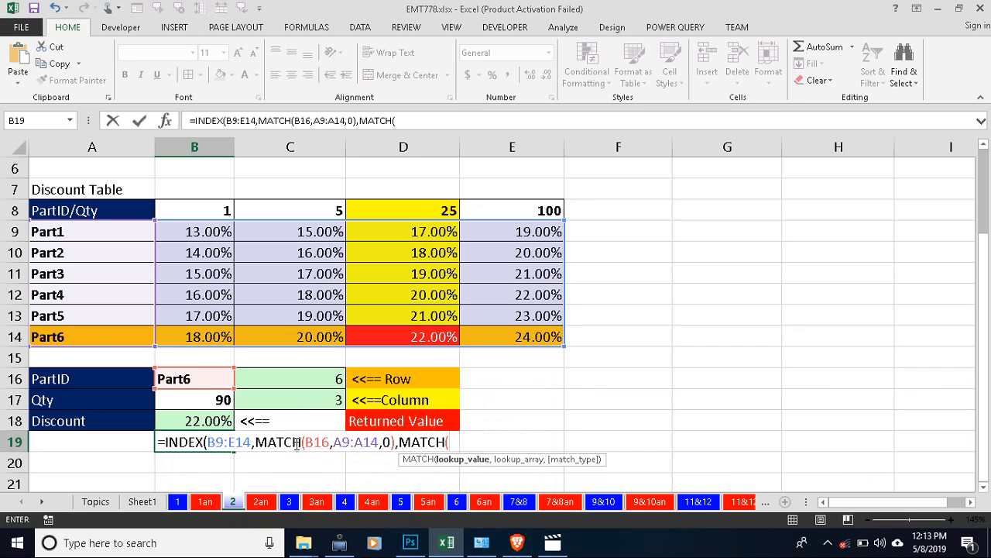
left_click(215, 401)
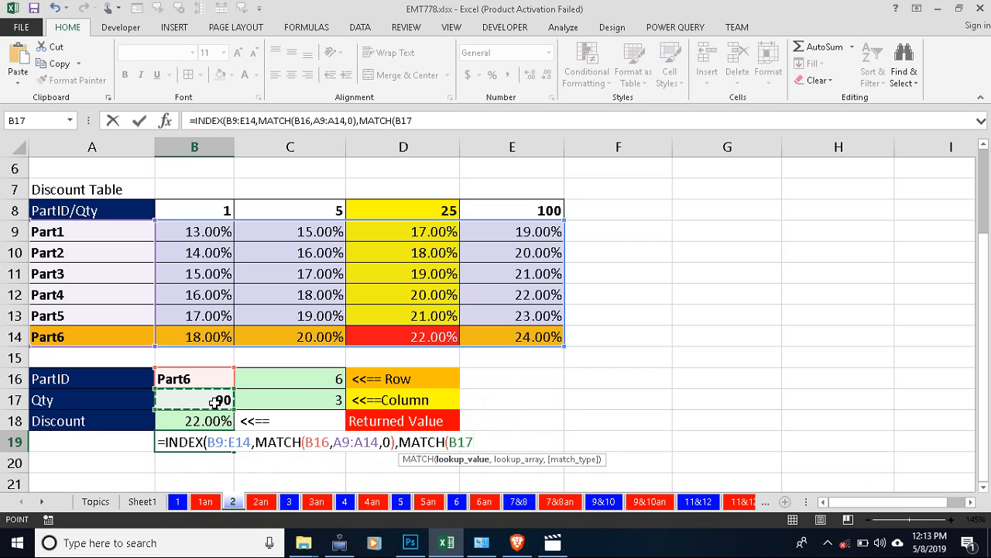
type(",")
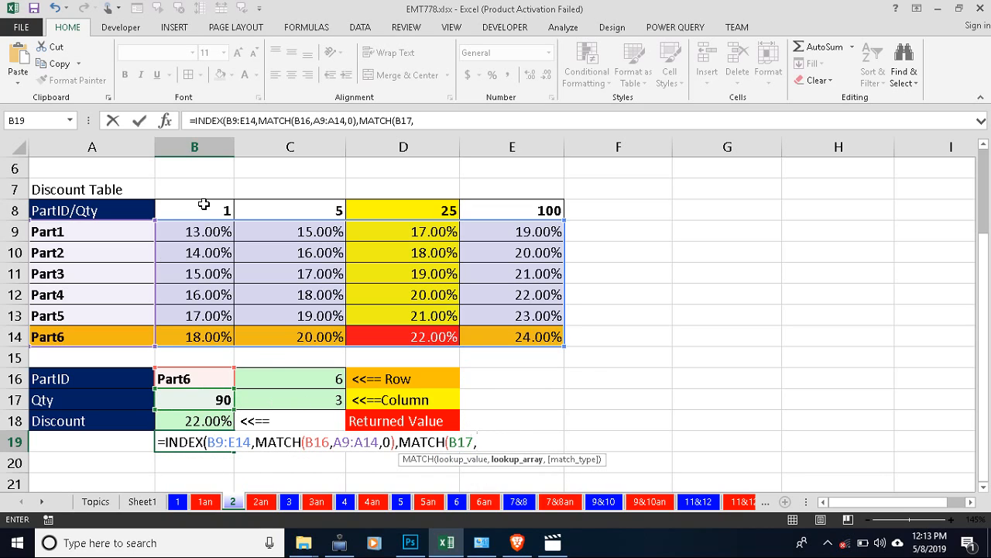
left_click_drag(203, 204, 512, 205)
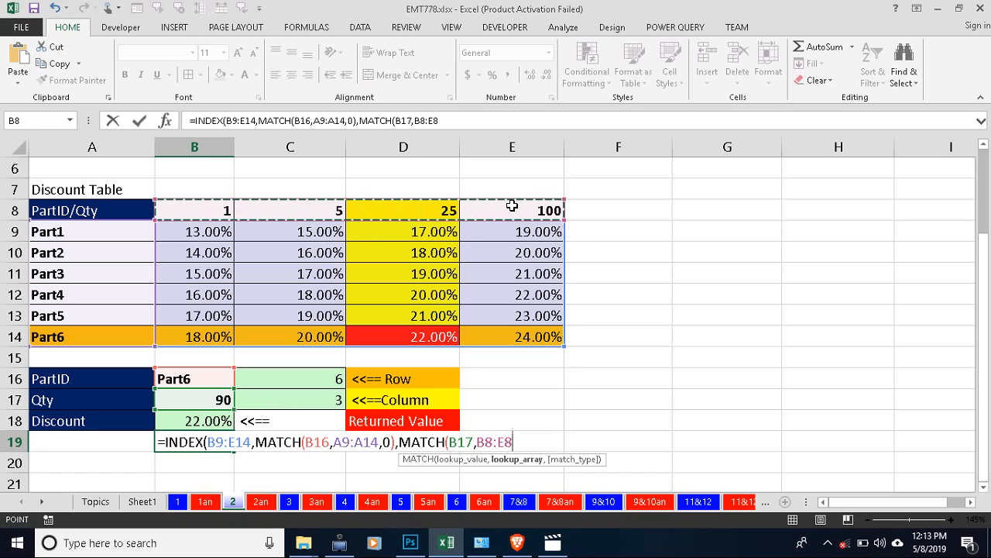
type(",")
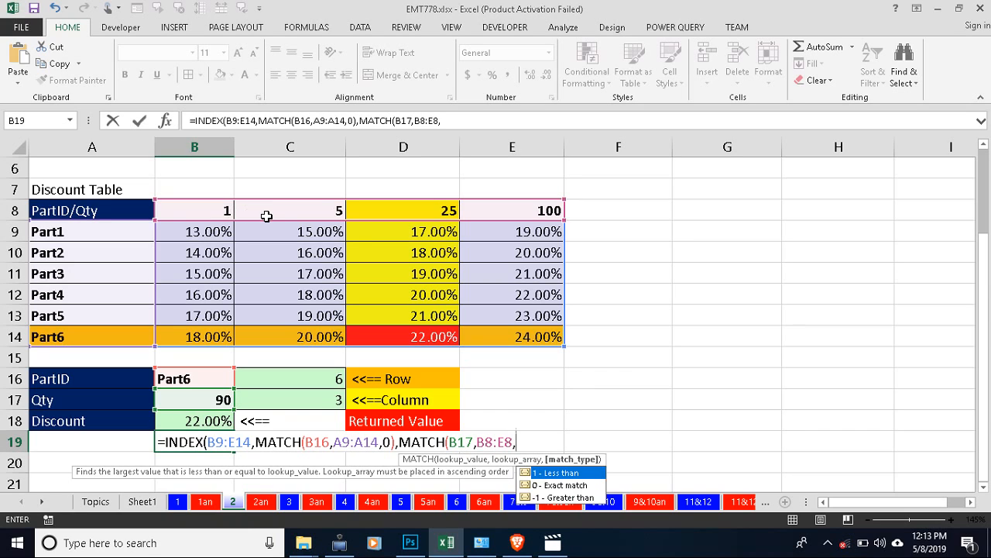
type("1)")
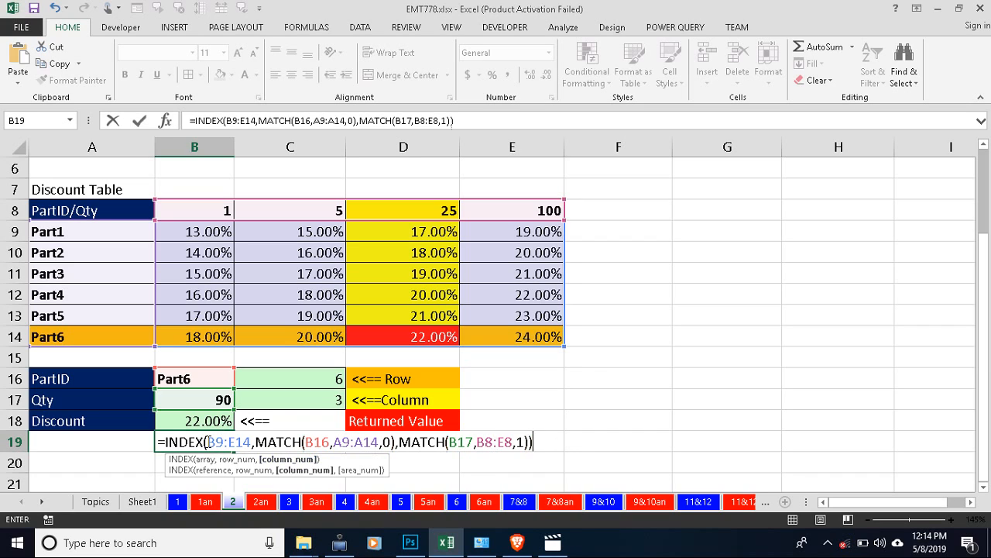
type(")")
key("Return")
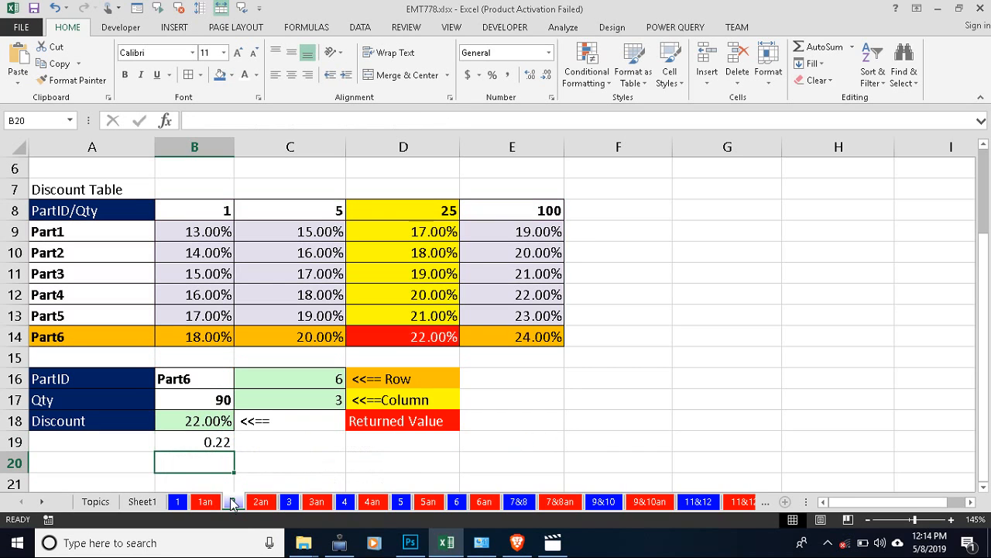
Check the number format of B18 and apply the Percentage format to the combined lookup in B19.
left_click(212, 443)
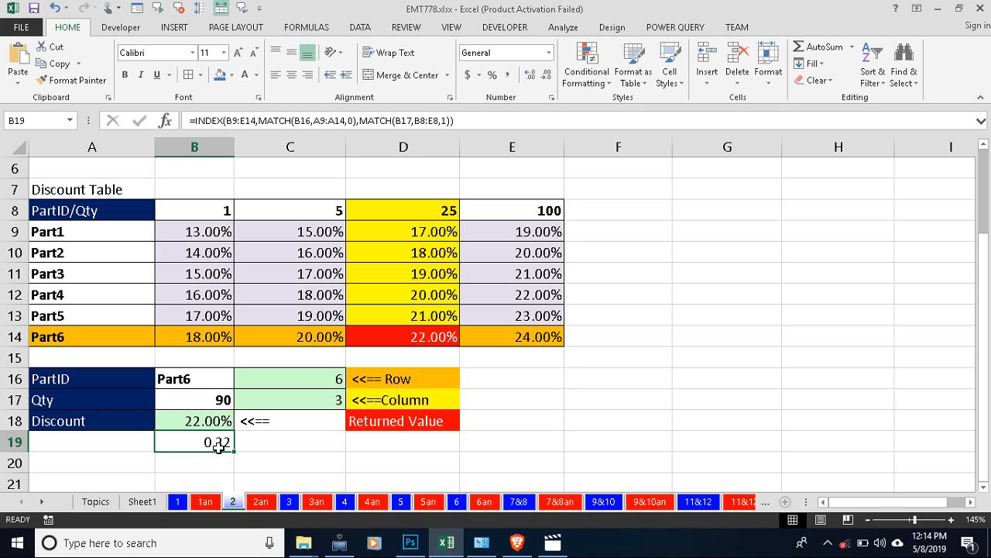
left_click(206, 421)
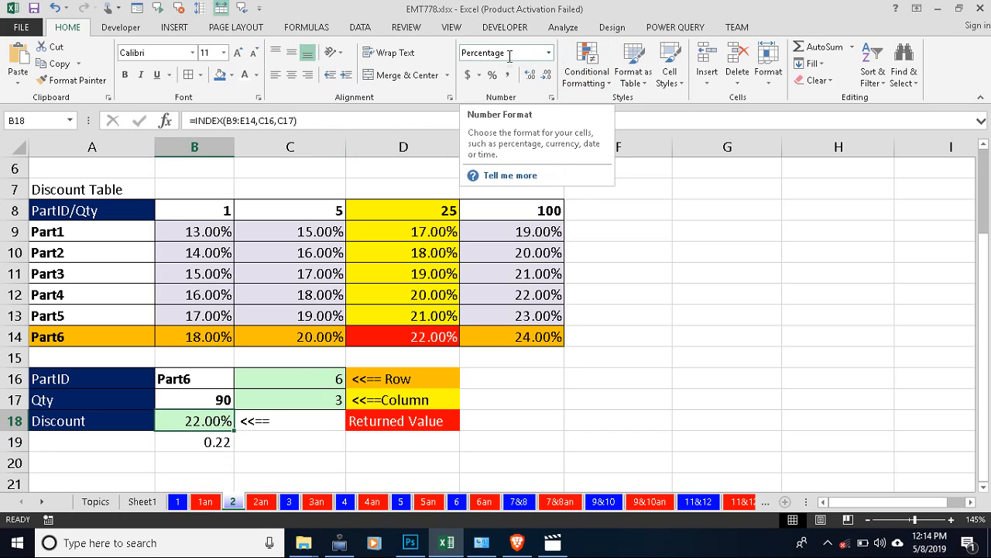
left_click(203, 447)
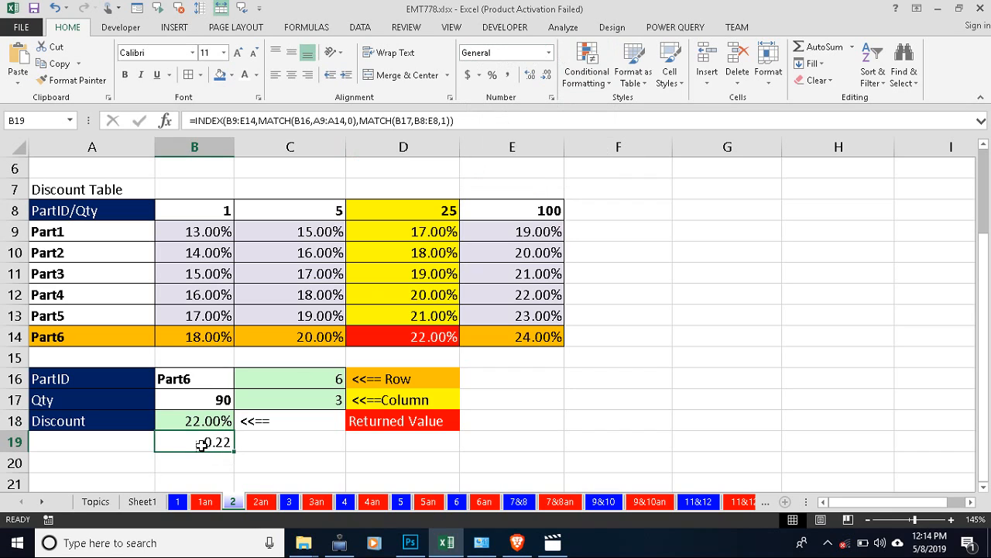
left_click(549, 52)
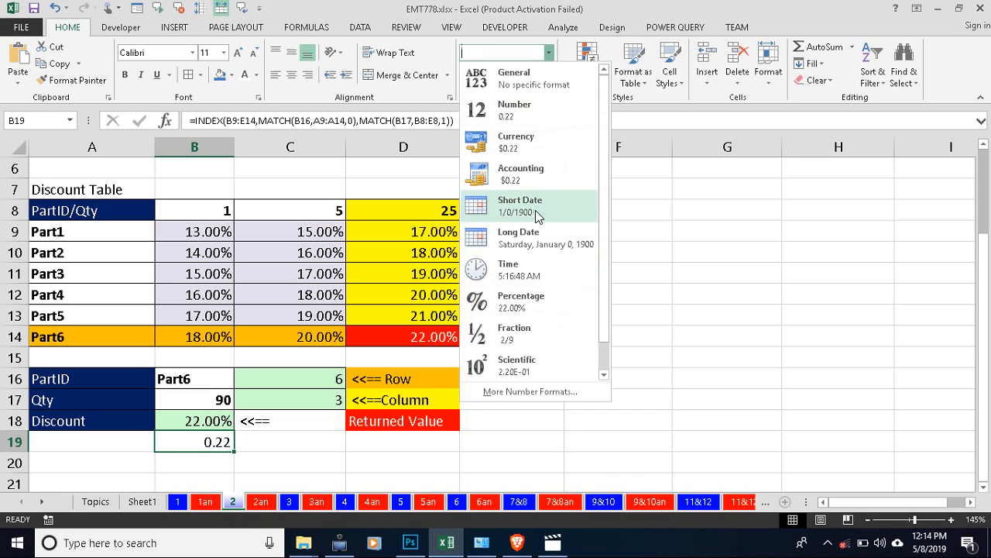
left_click(527, 302)
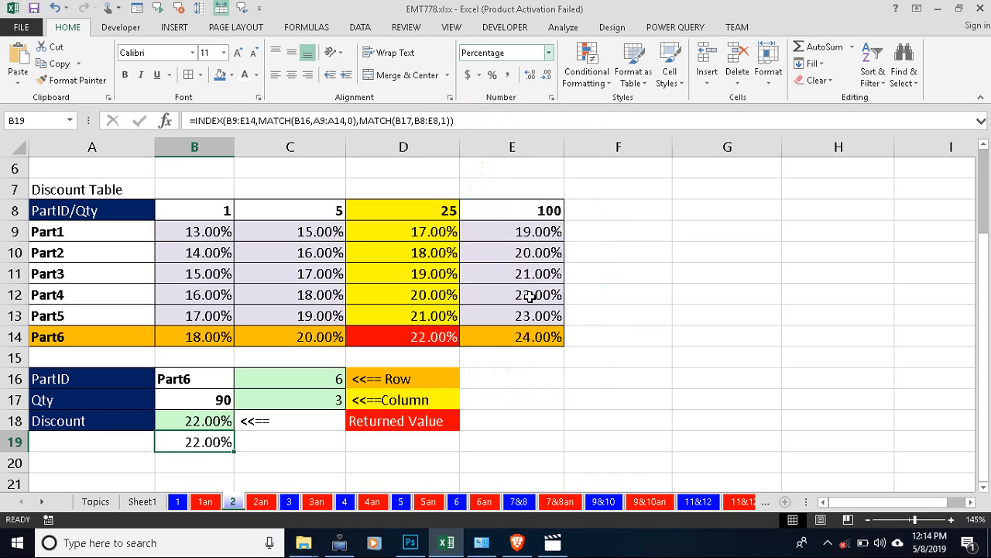
View the finished example on worksheet 2an and return to worksheet 2.
left_click(246, 441)
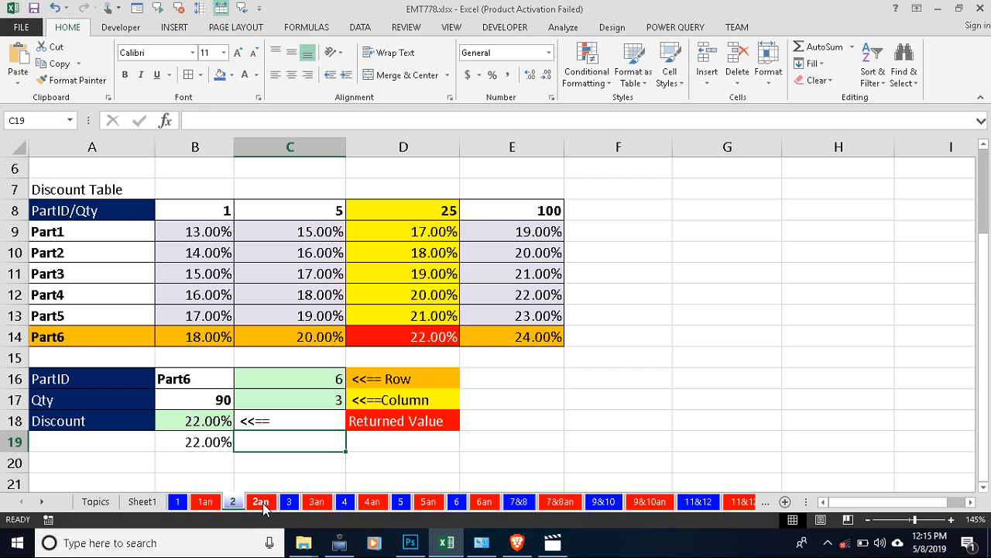
left_click(264, 505)
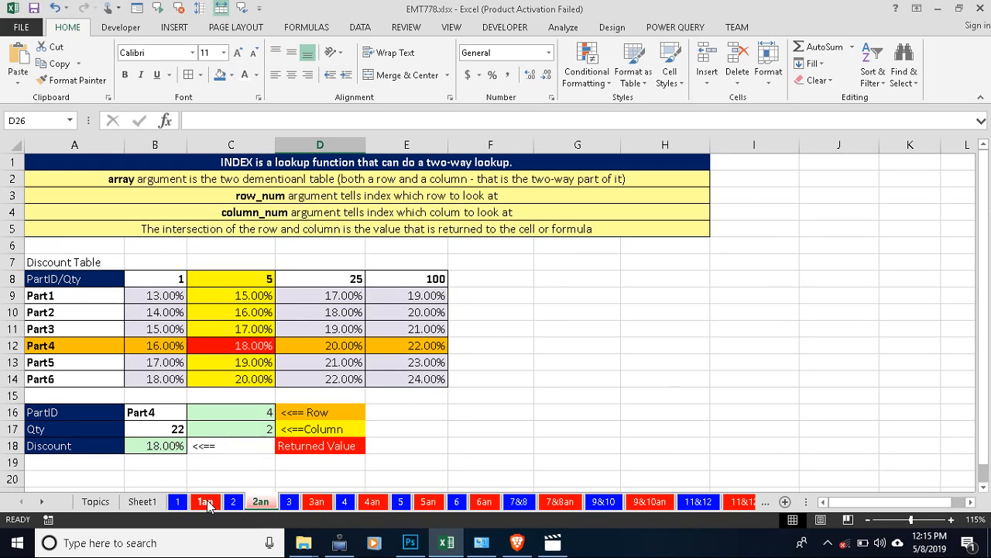
left_click(233, 502)
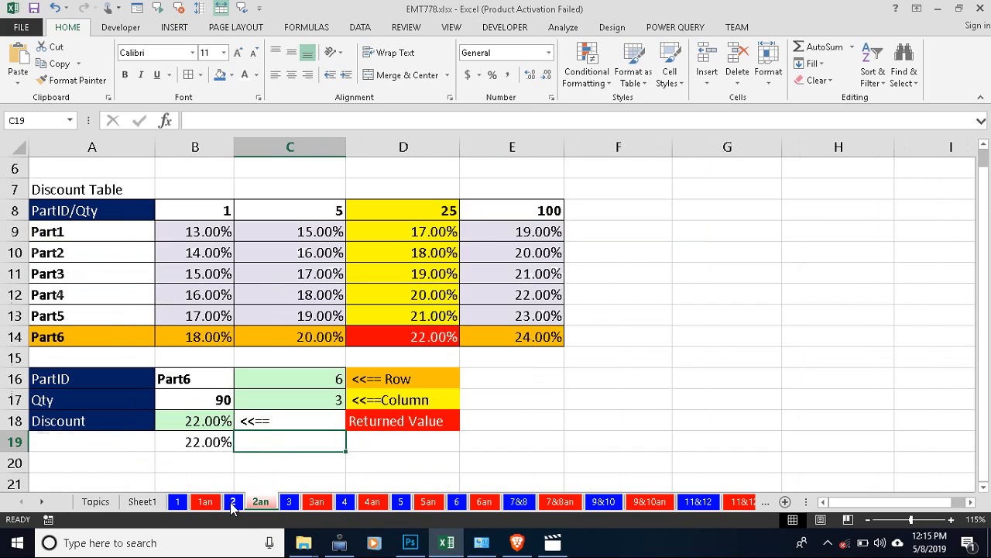
Test both discount lookups on worksheet 2 by changing the PartID in B16 to Part2 and then to Part1.
left_click(227, 380)
left_click(241, 380)
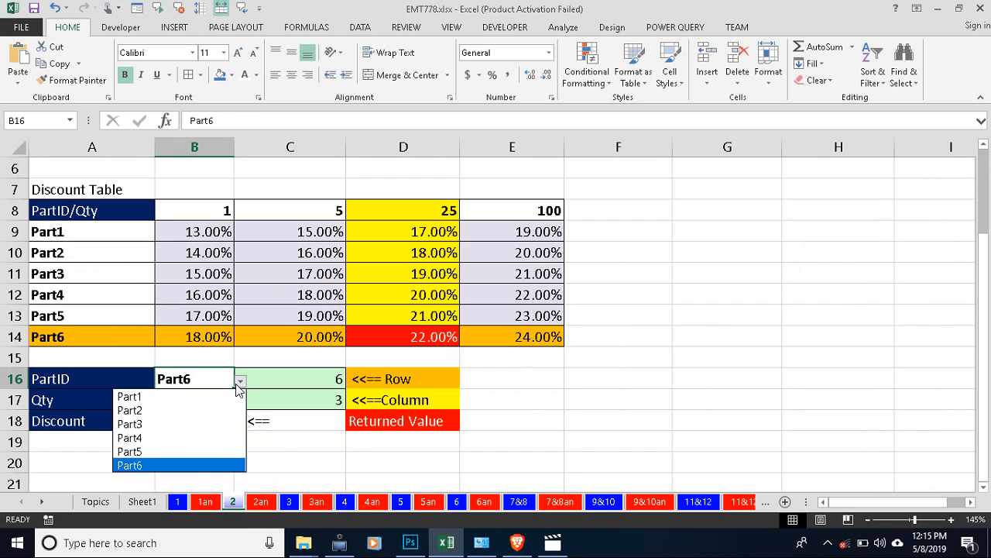
left_click(174, 411)
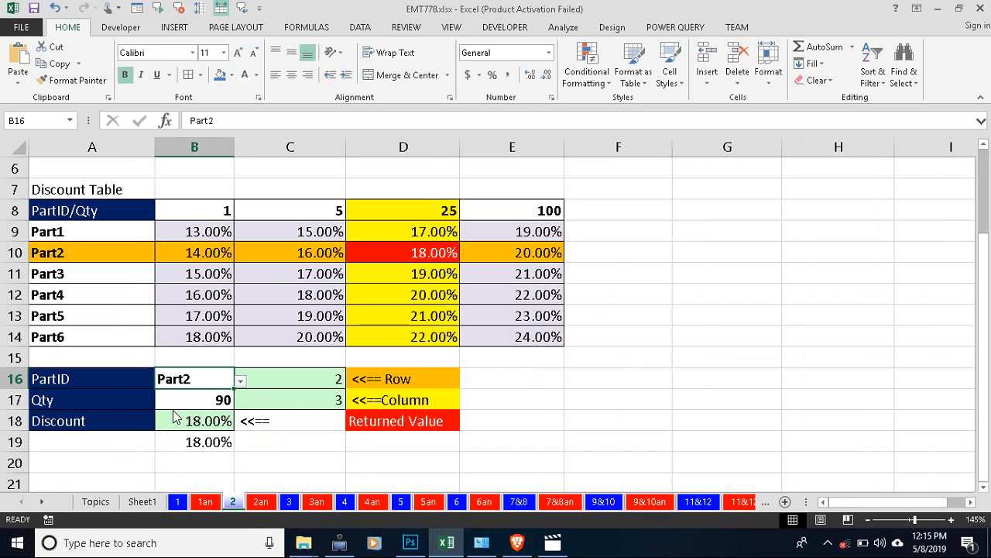
left_click(241, 380)
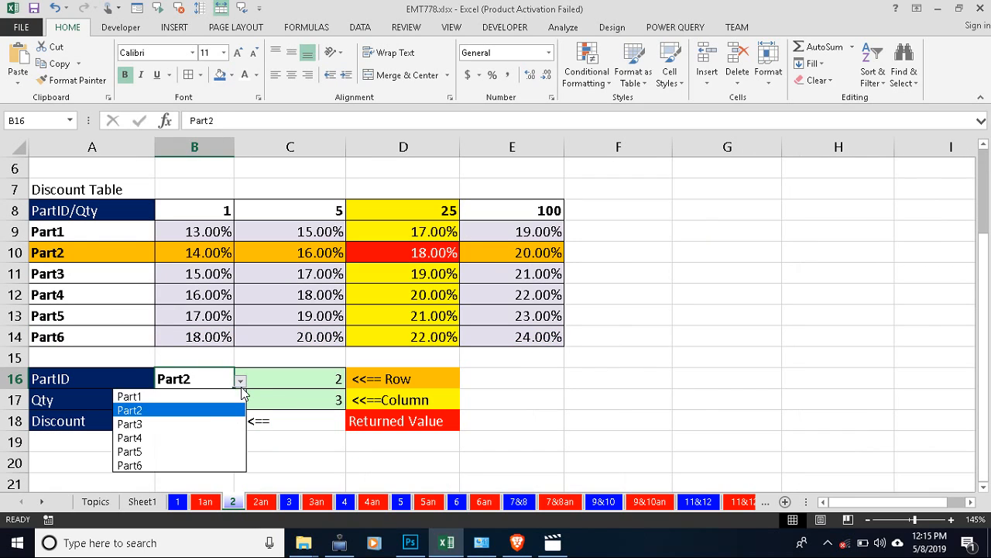
left_click(207, 398)
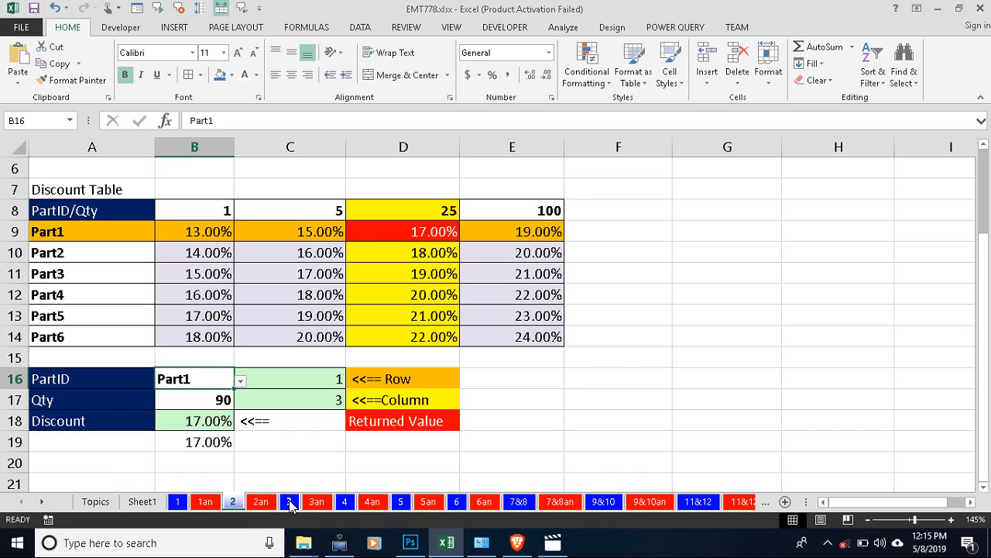
Open worksheet 3 and clear the existing Product lookup formula from C15.
left_click(288, 502)
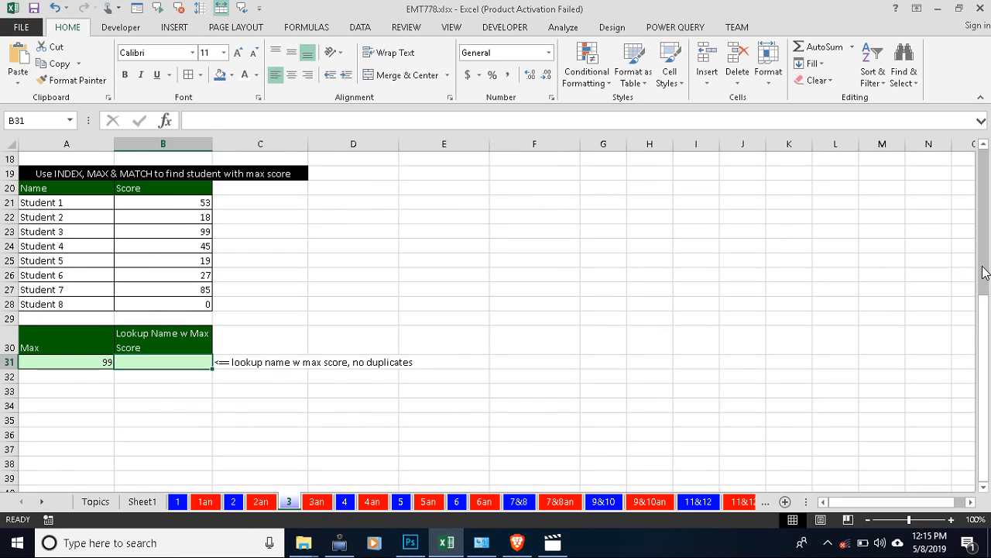
scroll(986, 271, "up", 6)
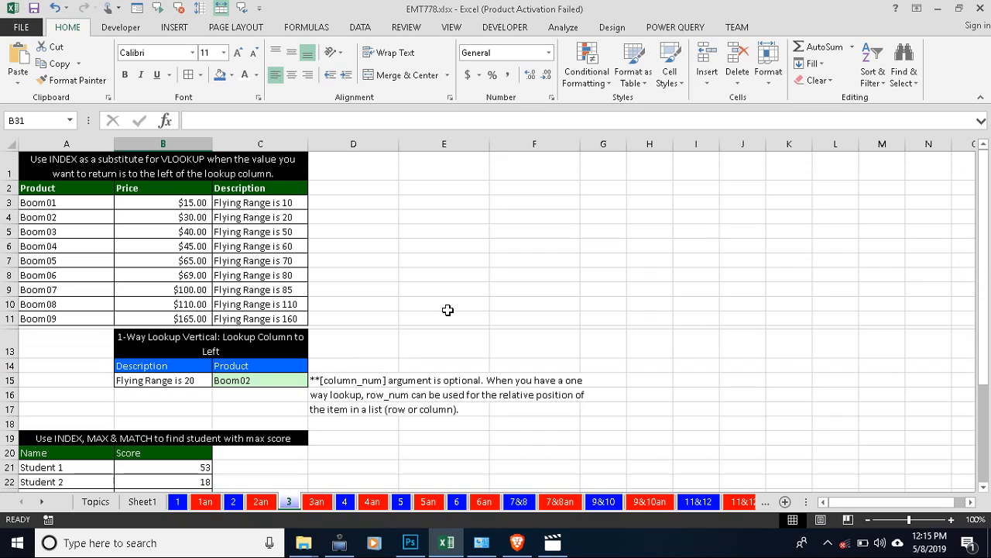
left_click(242, 383)
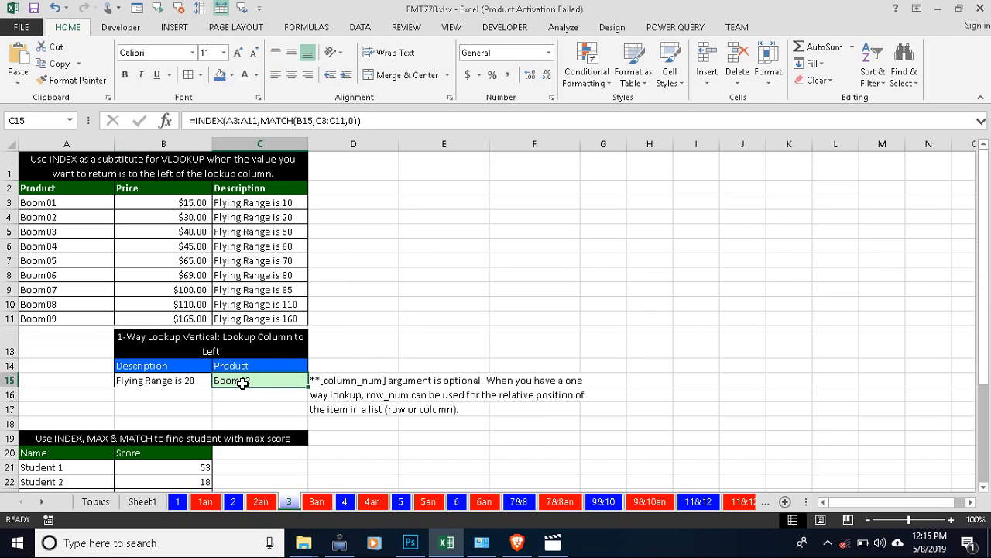
key("Delete")
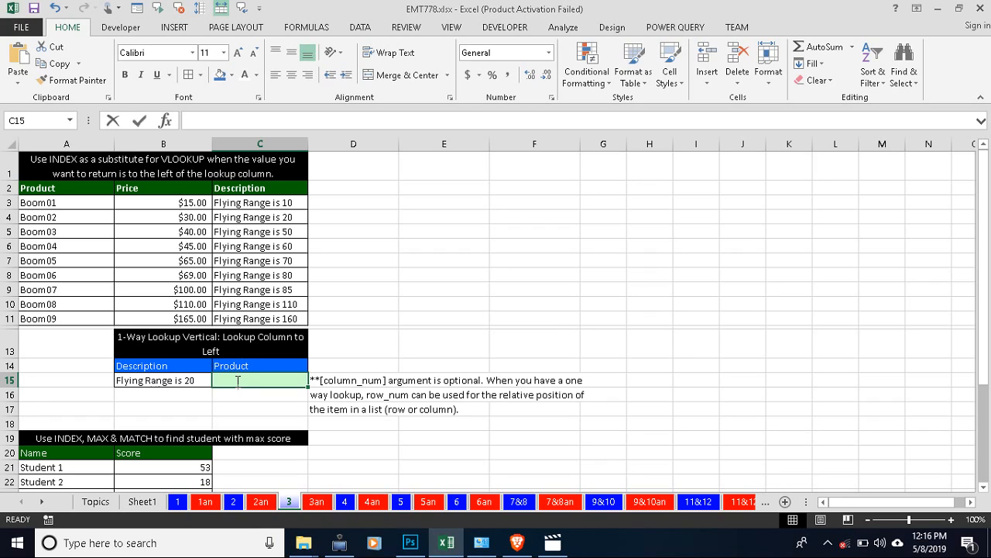
Start an INDEX formula in C15 with the product names A3:A11 as the array.
type("=ind")
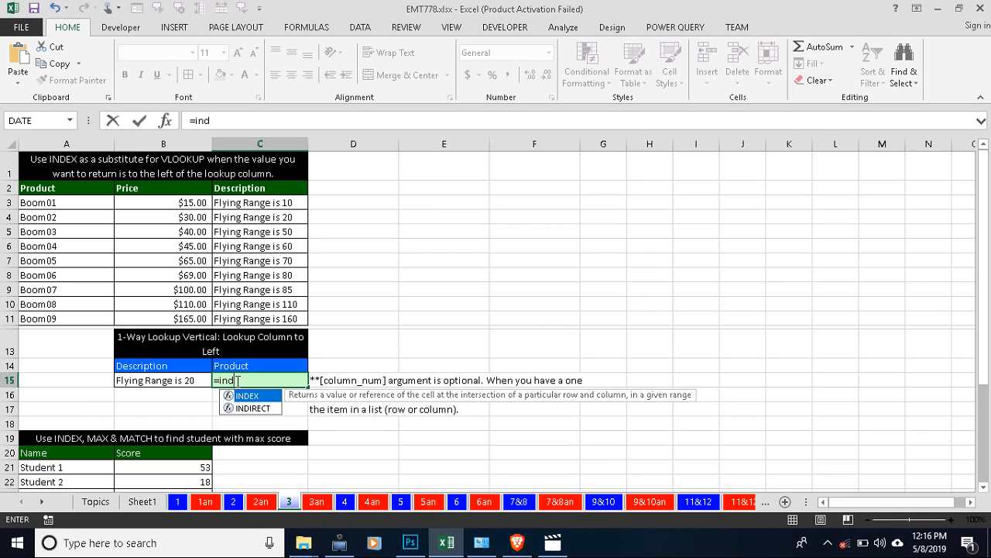
key("Tab")
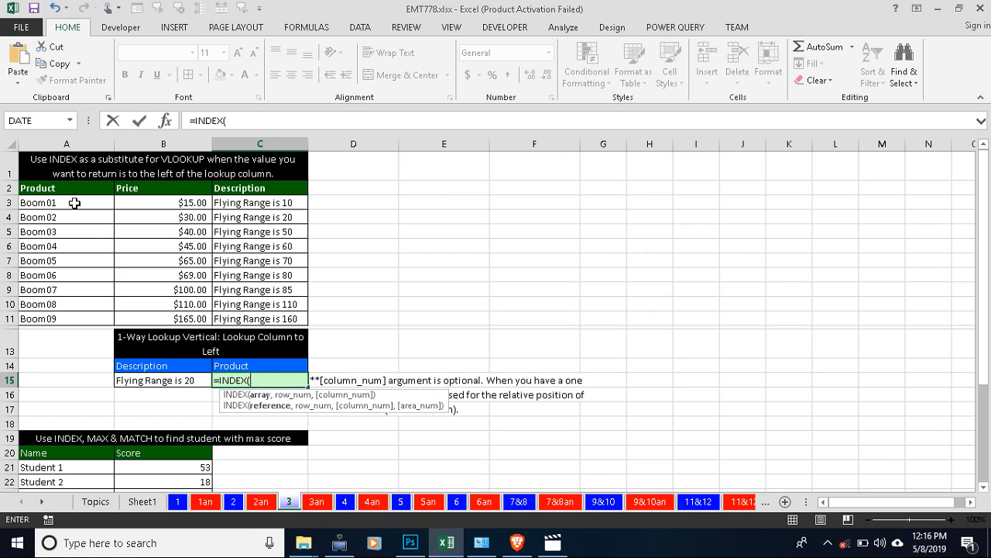
left_click_drag(72, 203, 81, 314)
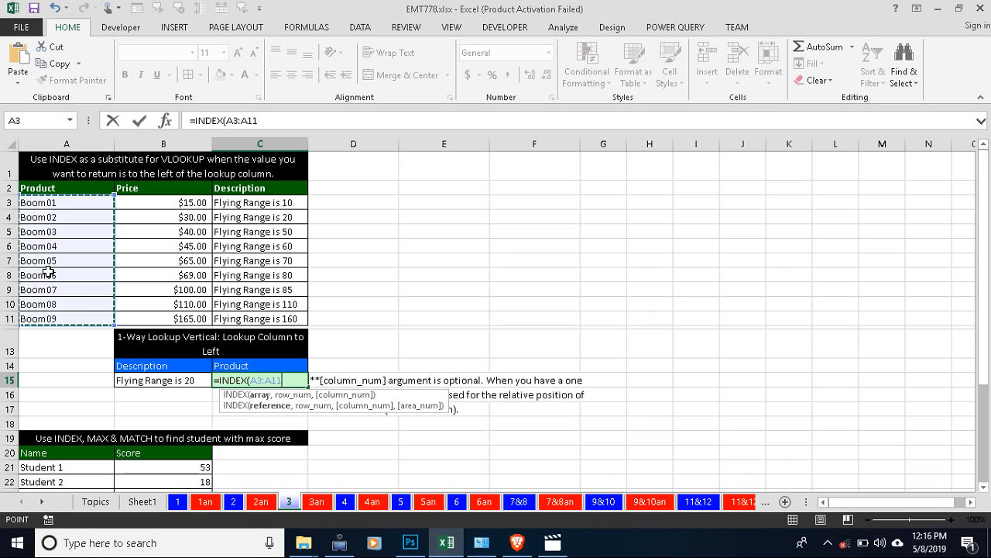
type(",")
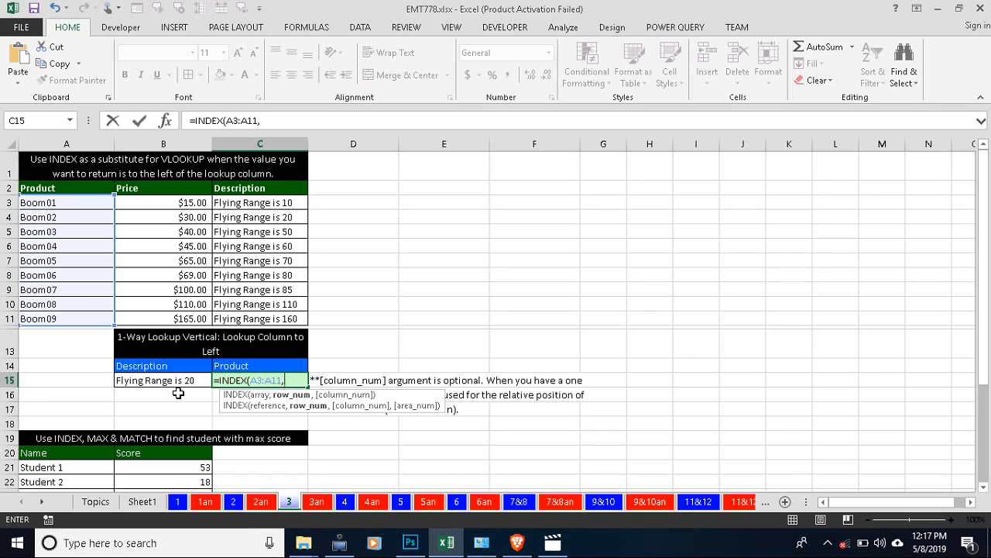
Nest MATCH(B15,C3:C11,0) as the row number argument and enter the completed INDEX formula in C15.
type("ma")
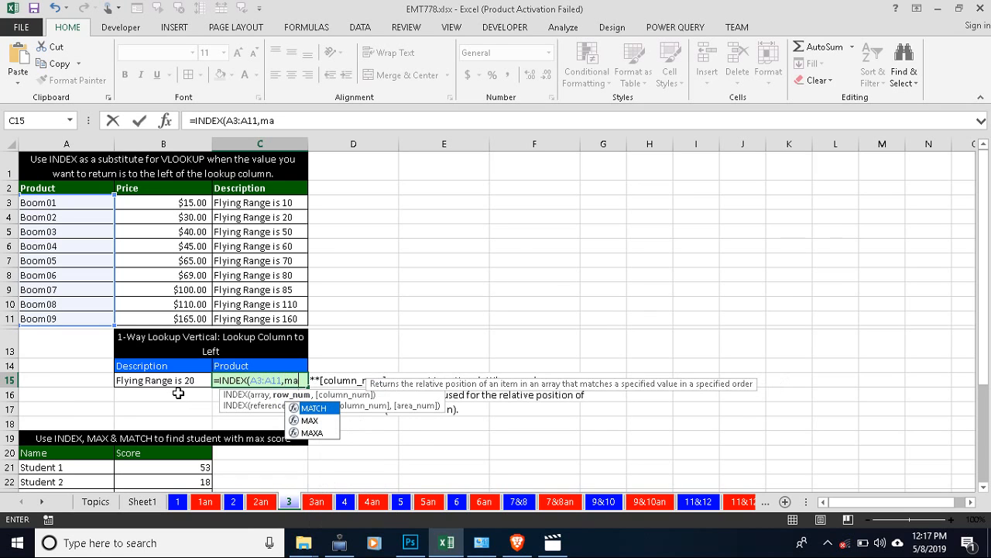
key("Tab")
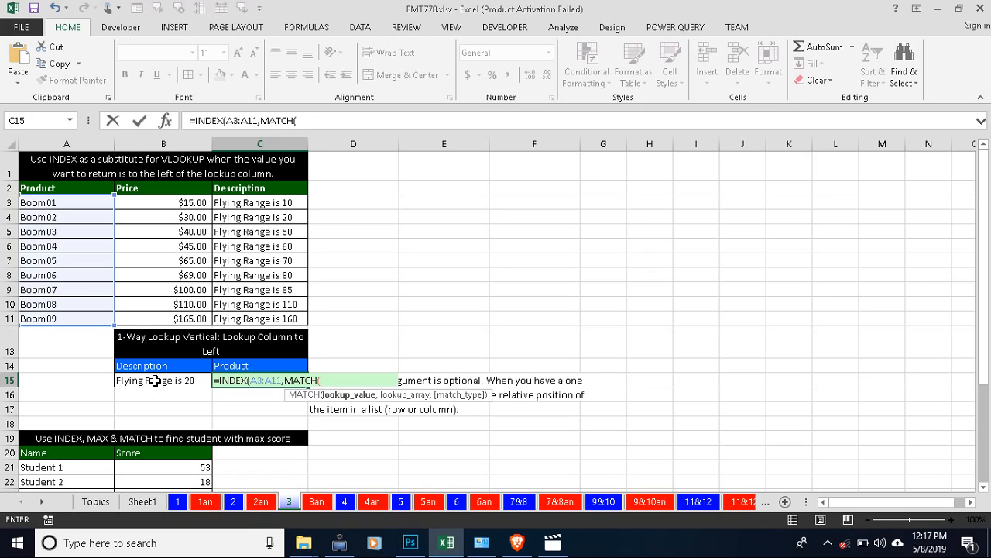
left_click(155, 380)
type(",")
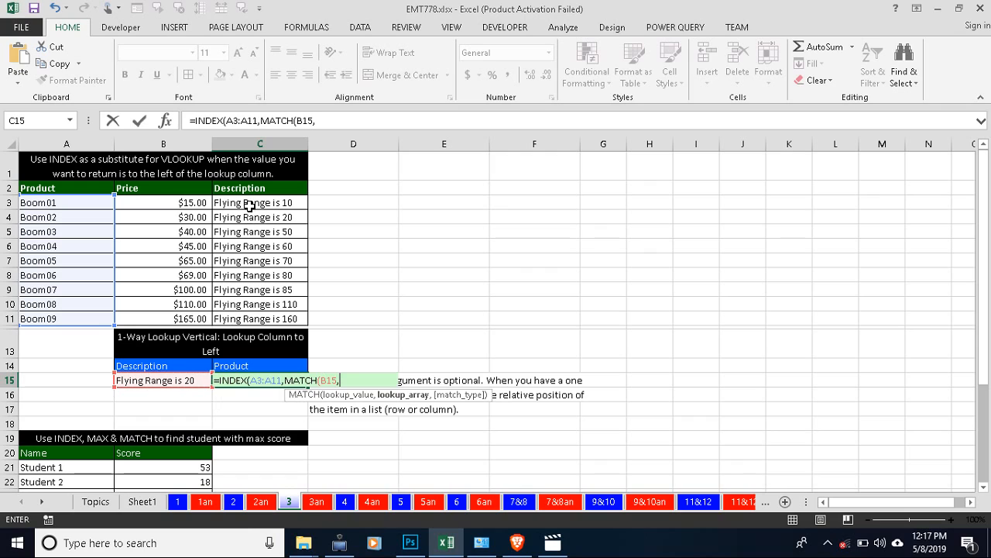
left_click_drag(248, 203, 242, 328)
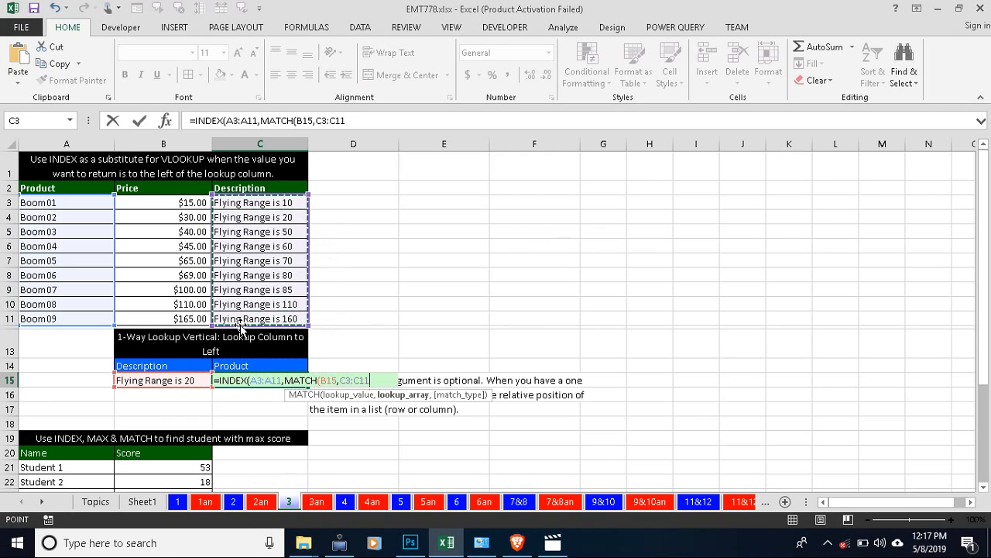
type(",")
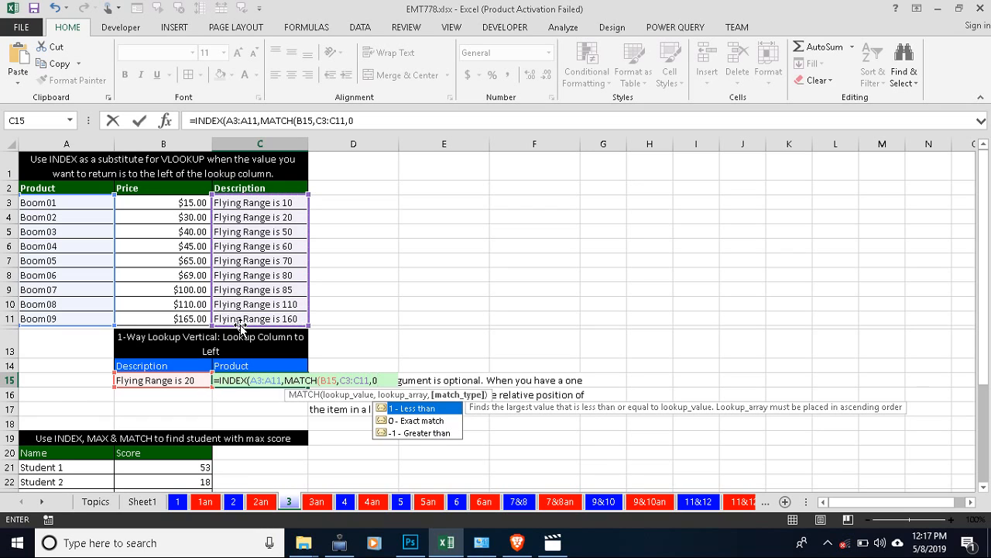
type("0)")
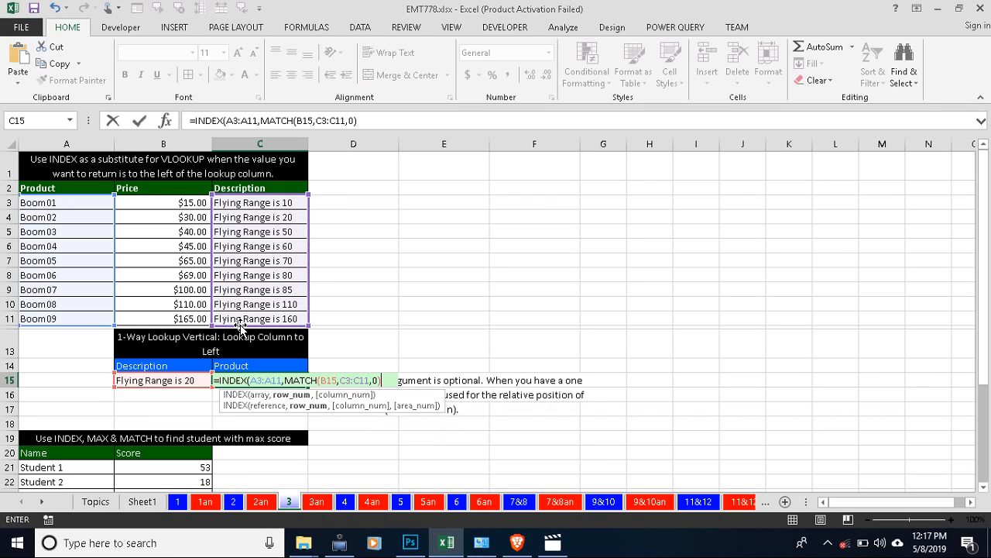
type(")")
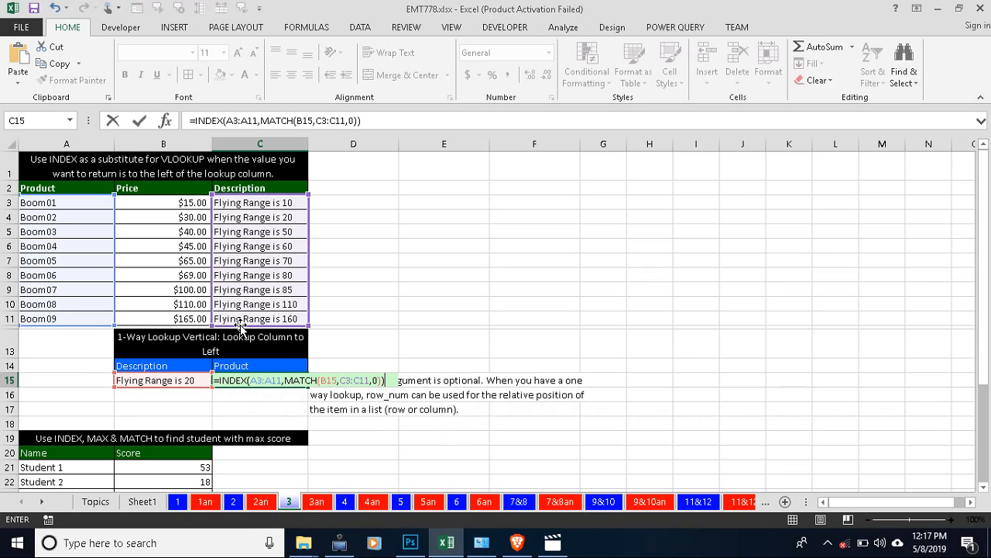
key("Return")
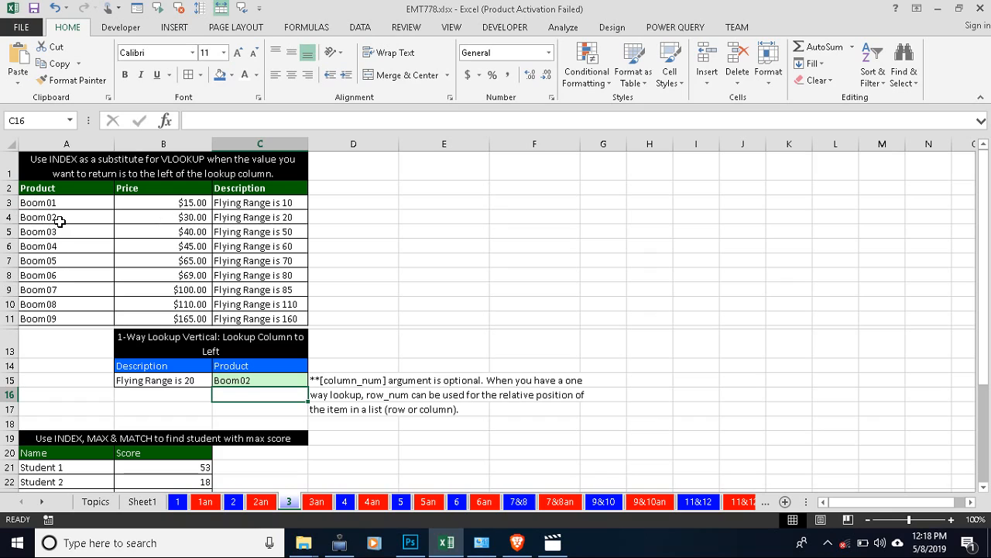
Test the left-column lookup by setting the Description in B15 to Flying Range is 110.
left_click(193, 381)
left_click(219, 381)
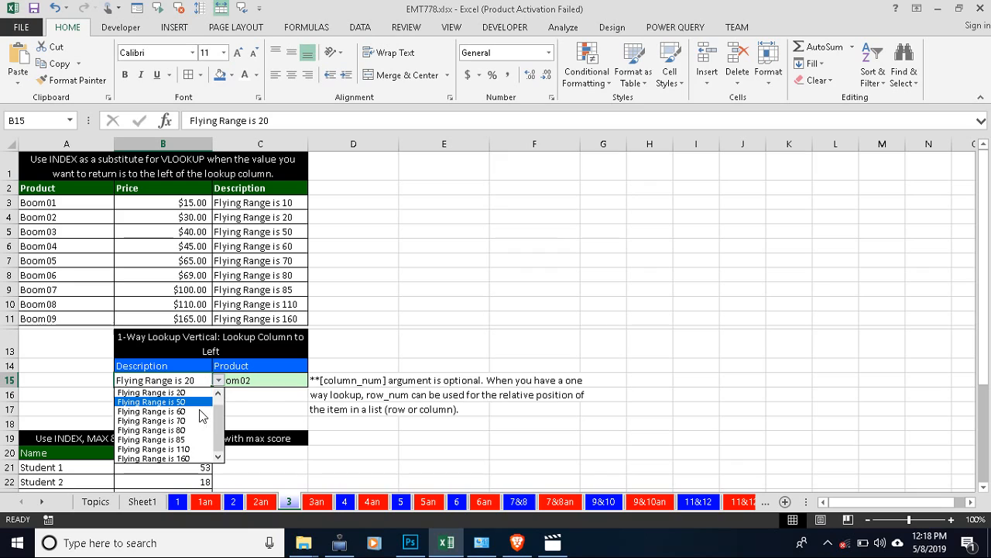
left_click(189, 449)
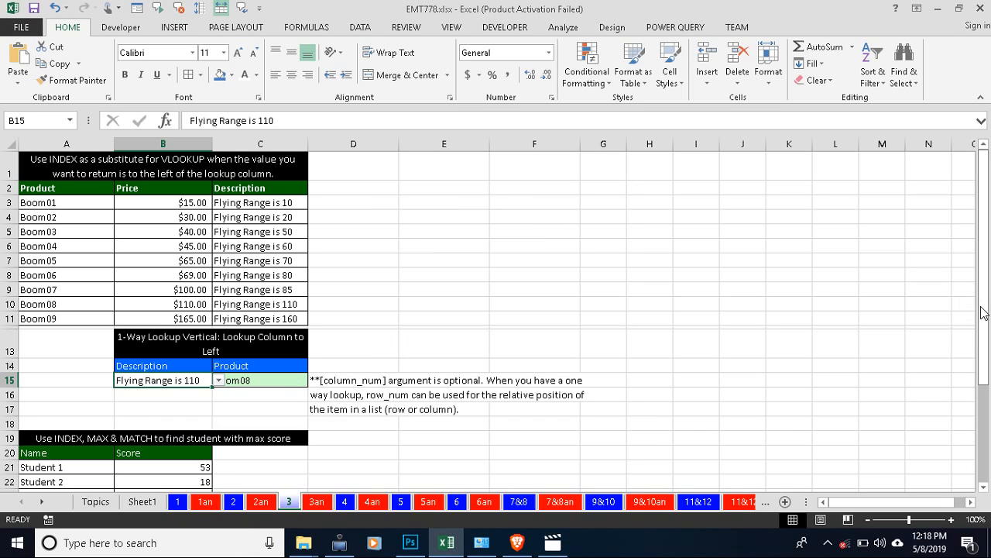
Clear the existing Max formula from A31 below the student score table.
left_click_drag(982, 312, 990, 440)
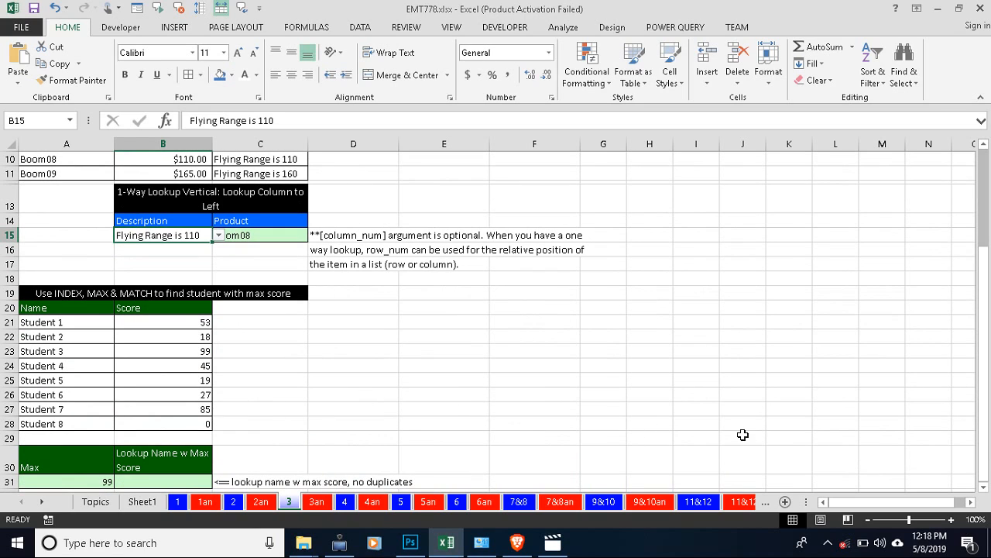
left_click(983, 488)
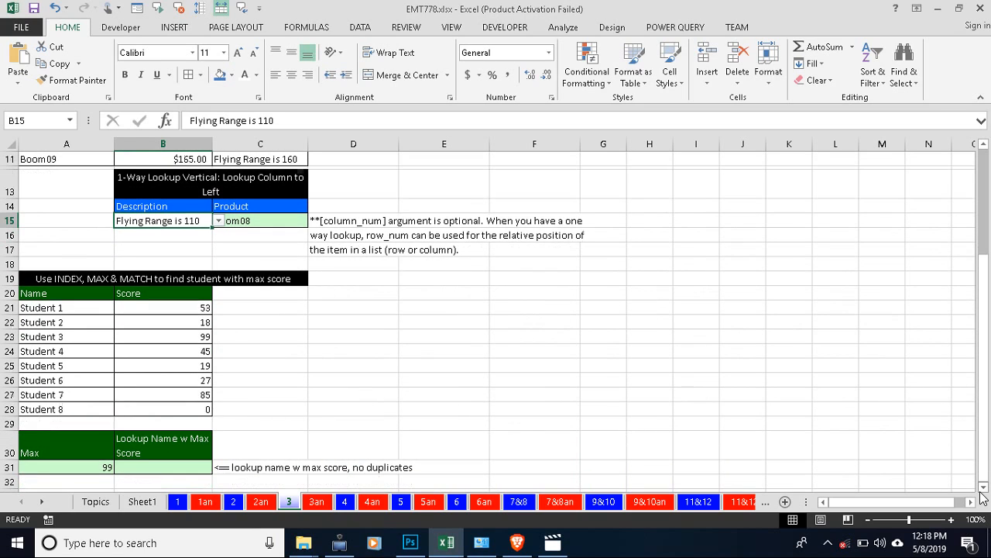
left_click(982, 488)
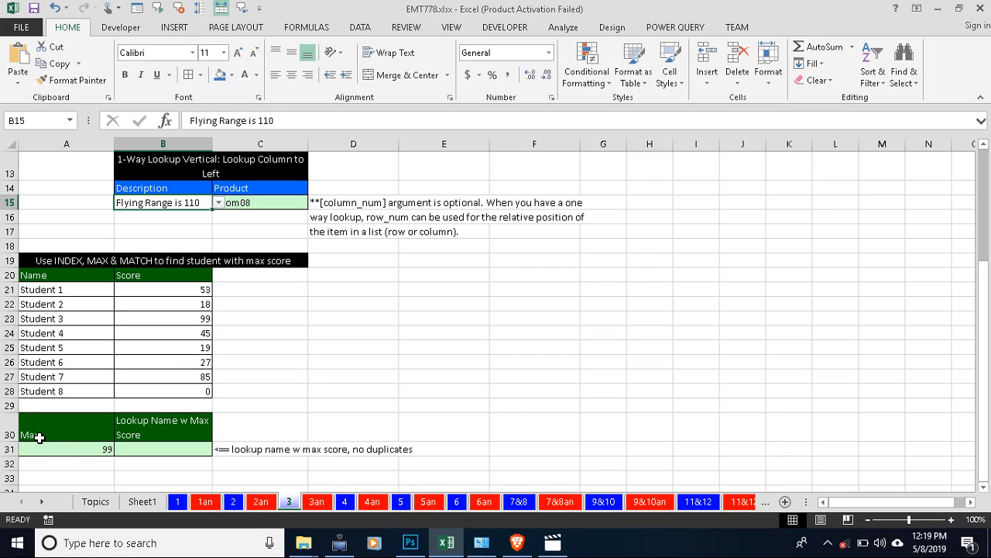
left_click(102, 447)
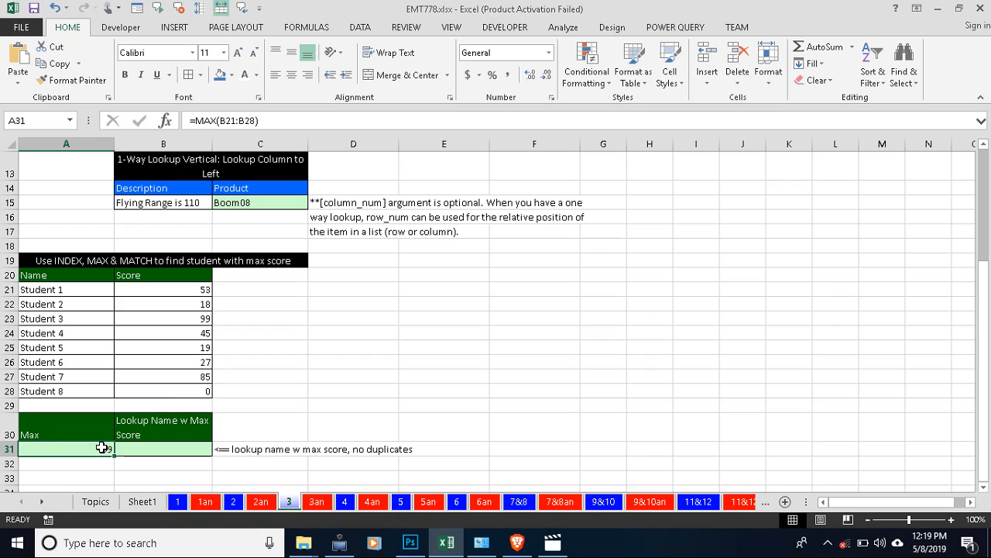
key("Delete")
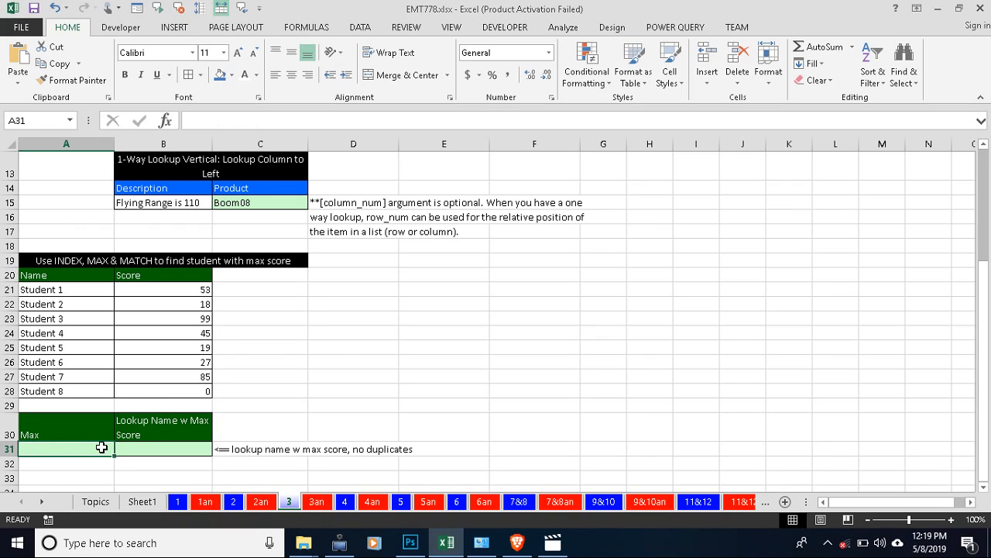
Enter =MAX(B21:B28) in A31 to find the highest student score.
type("=")
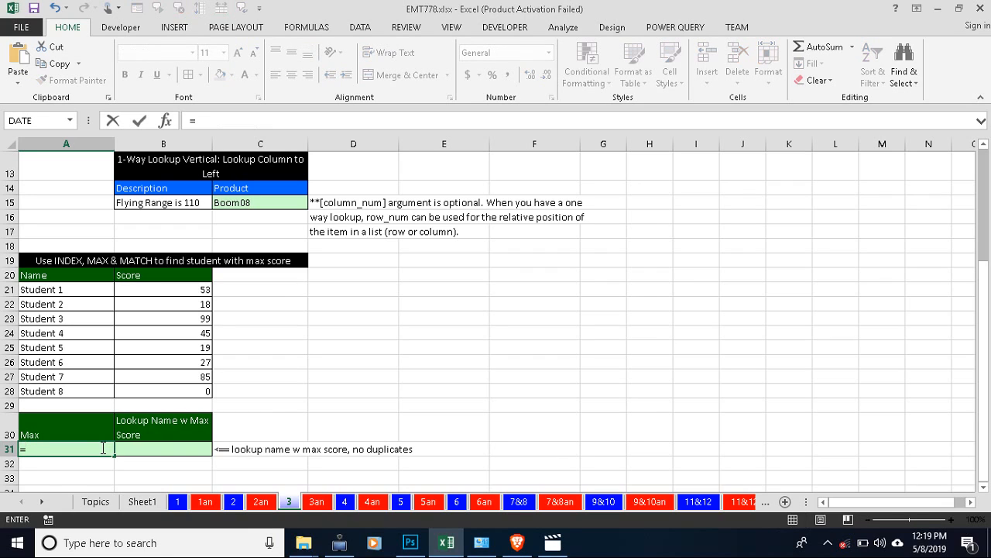
type("max")
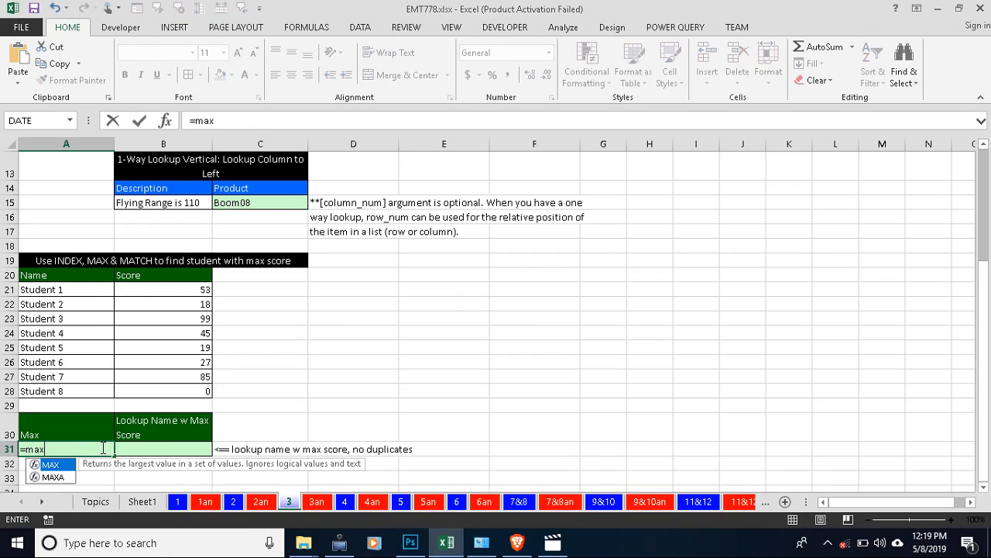
key("Tab")
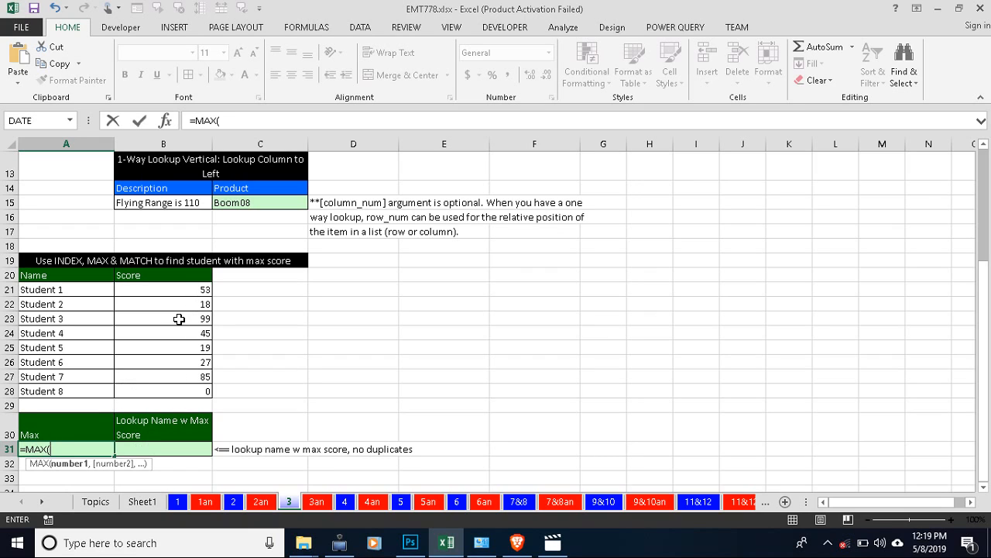
left_click(184, 289)
left_click_drag(183, 305, 168, 391)
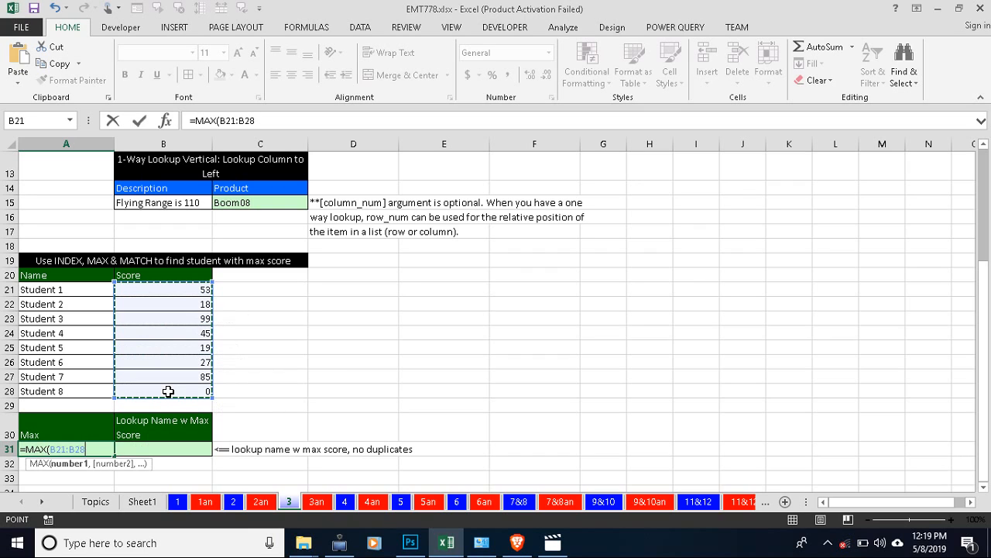
type(")")
key("Return")
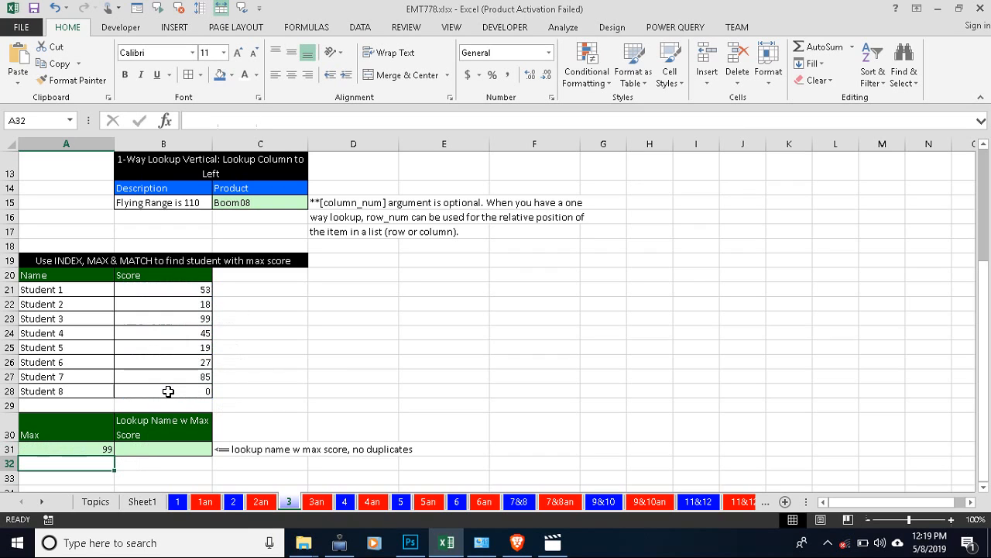
Start an INDEX formula in B31 with the student names A21:A28 as the array.
left_click(121, 448)
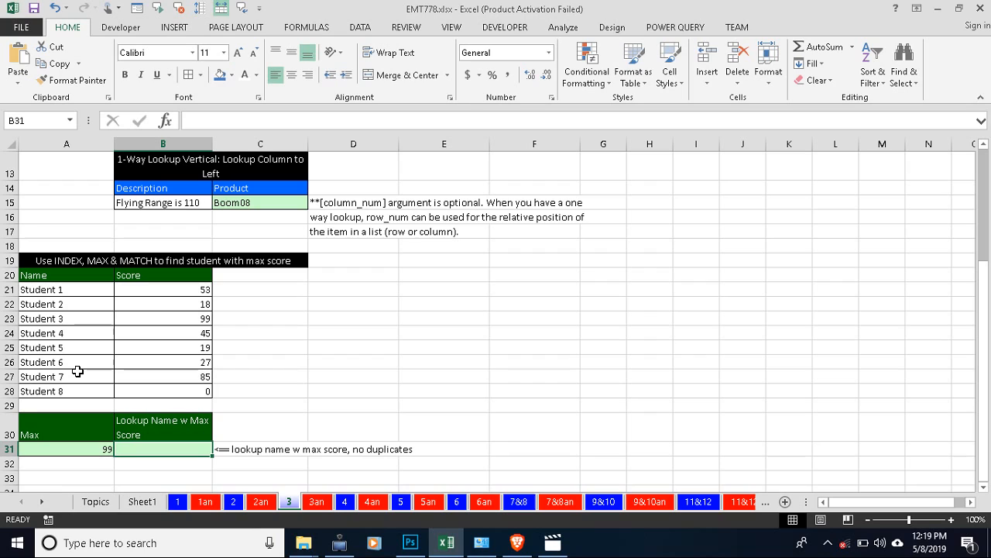
type("i")
key("BackSpace")
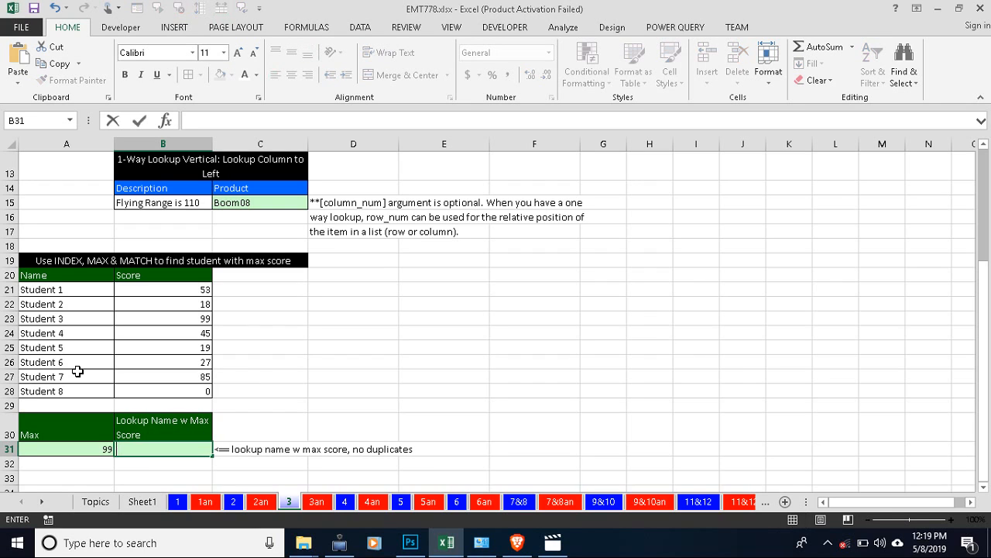
type("=ind")
key("Tab")
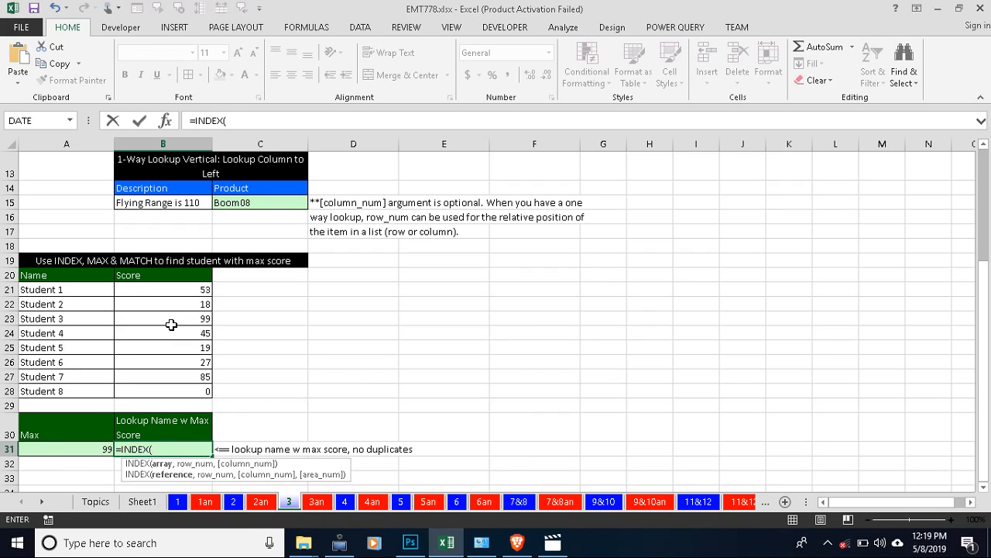
left_click_drag(80, 290, 77, 385)
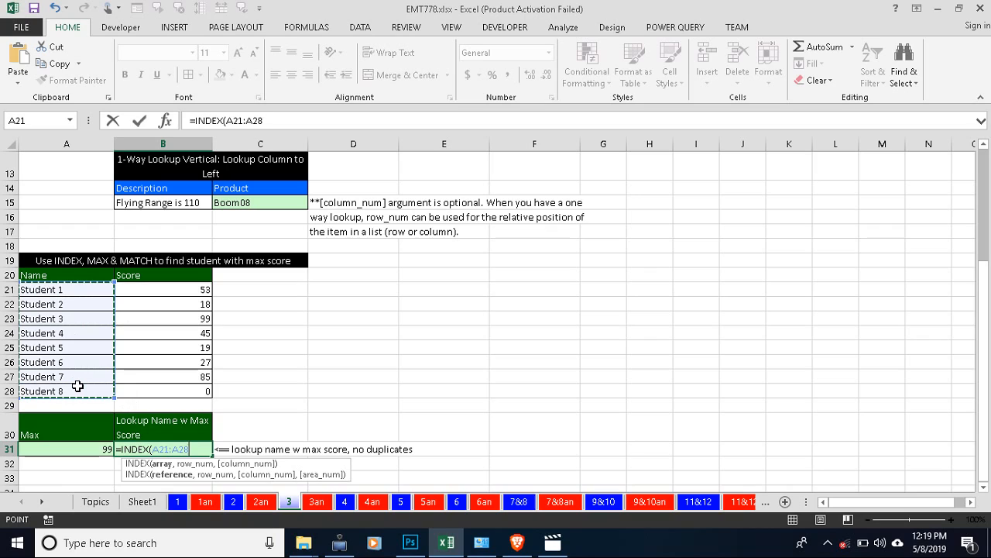
type(",")
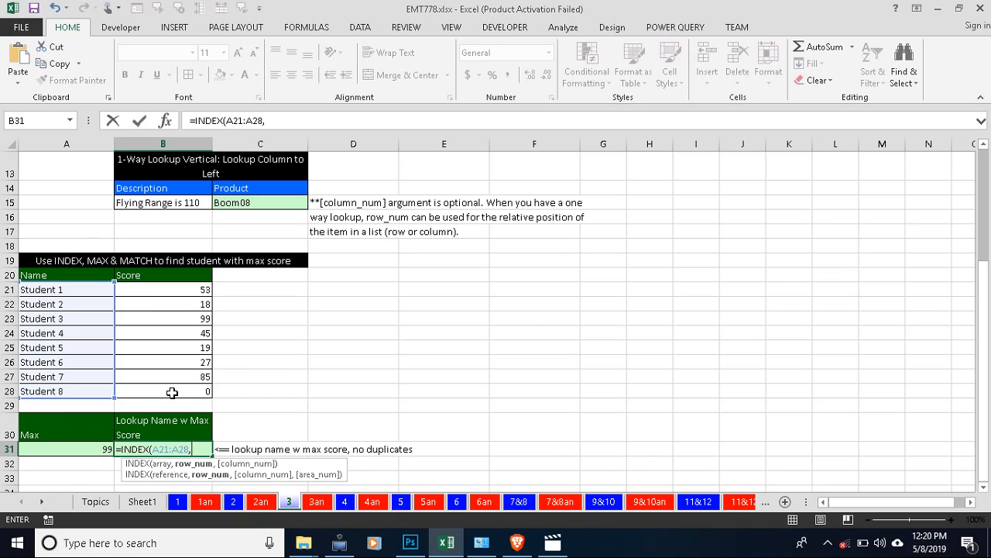
Nest MATCH(A31,B21:B28,0) as the row number argument and enter the completed INDEX formula in B31.
type("ma")
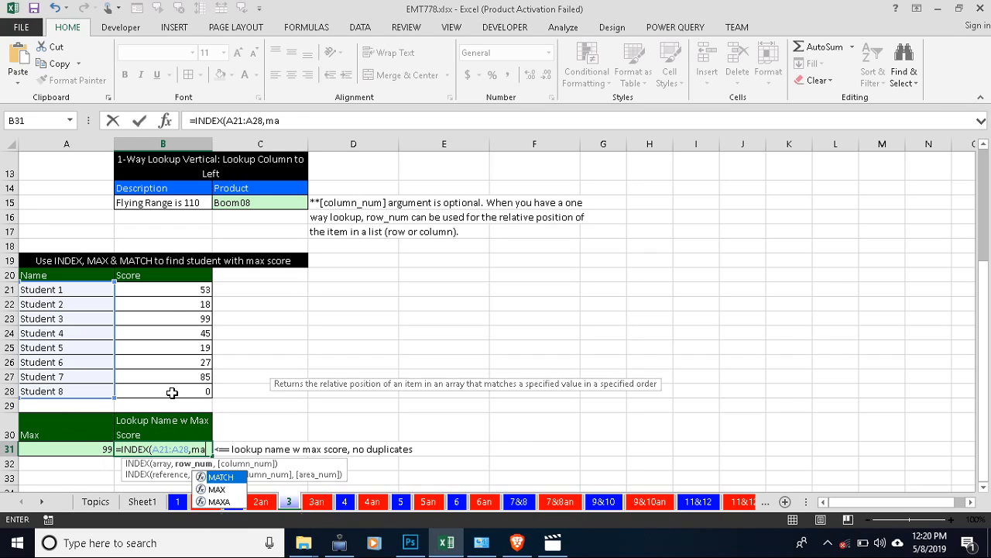
key("Tab")
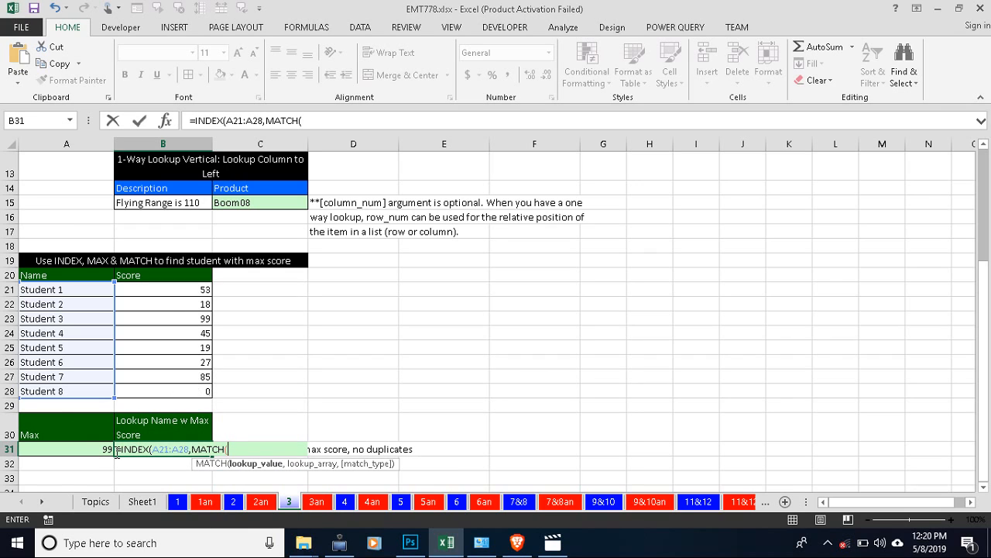
left_click(98, 455)
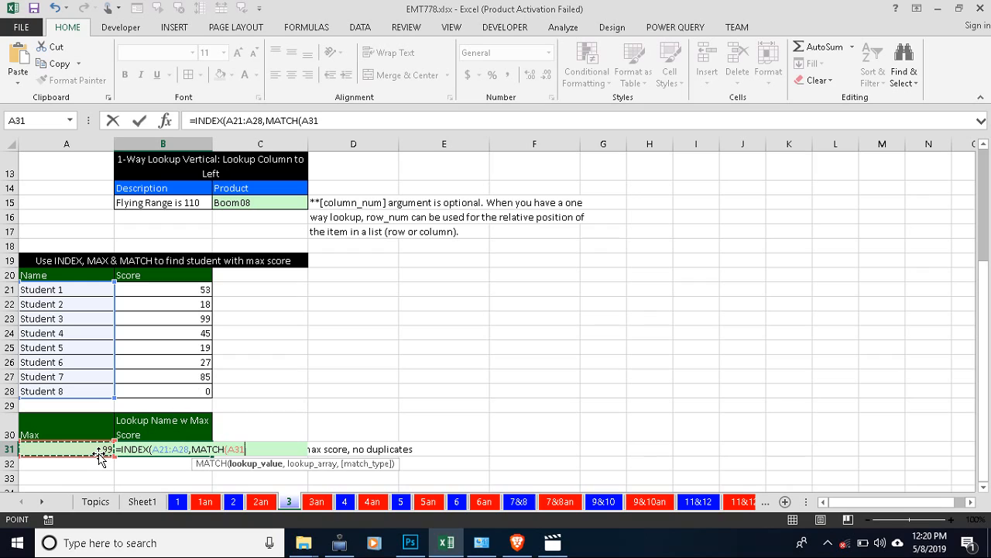
type(",")
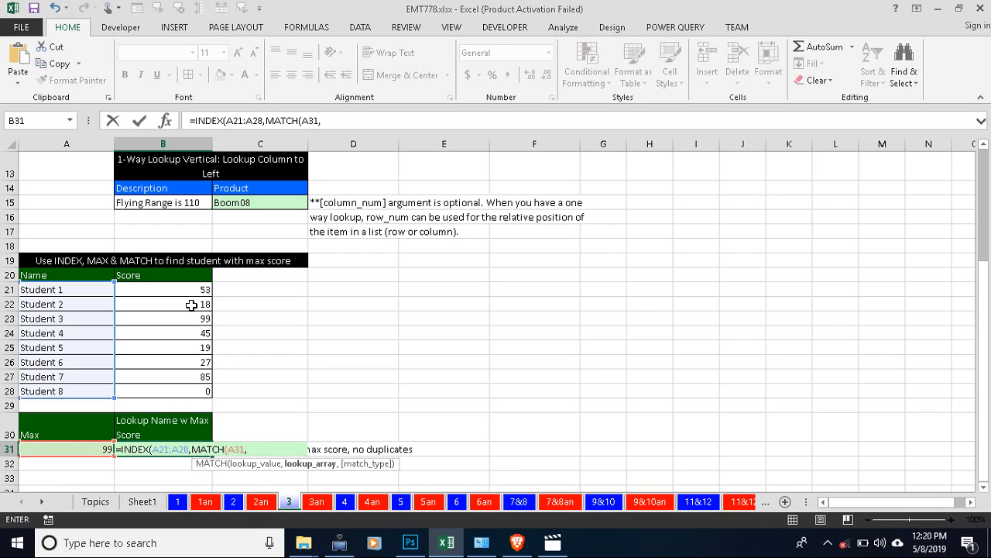
left_click_drag(189, 290, 188, 391)
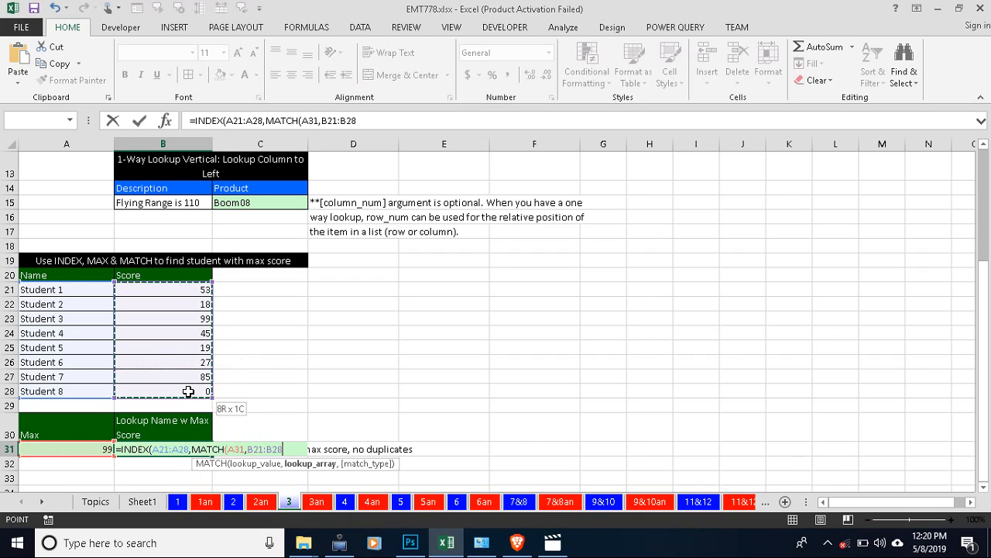
type(",")
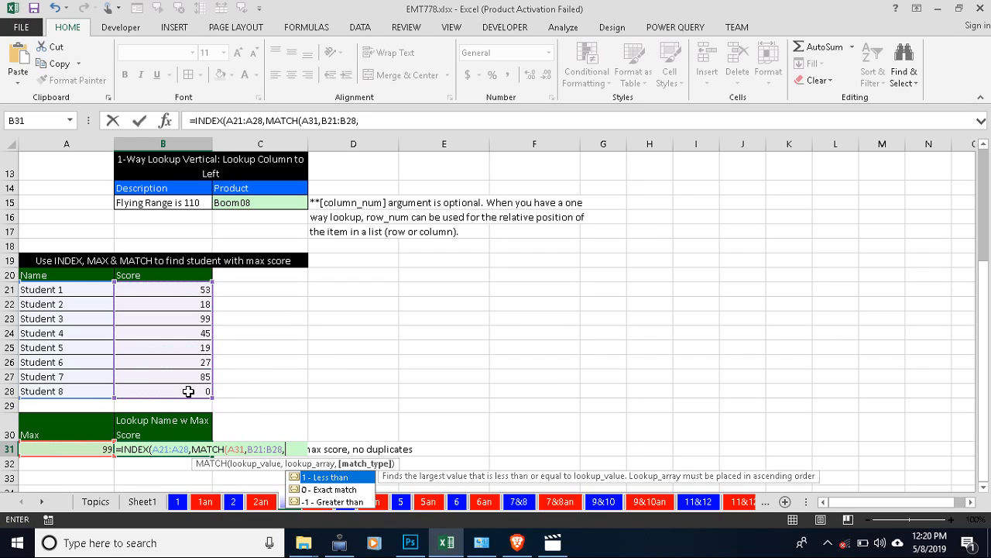
type("0")
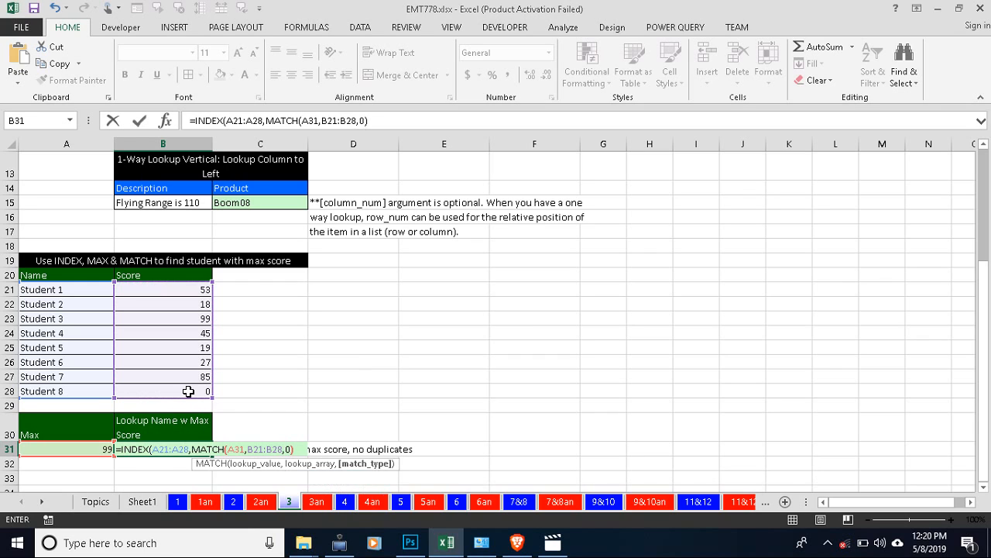
type("))")
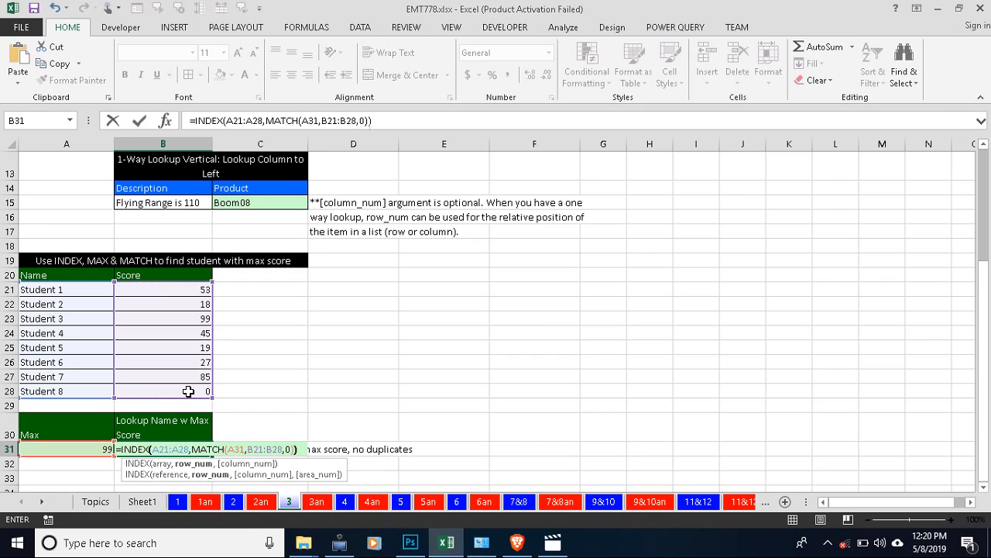
key("Return")
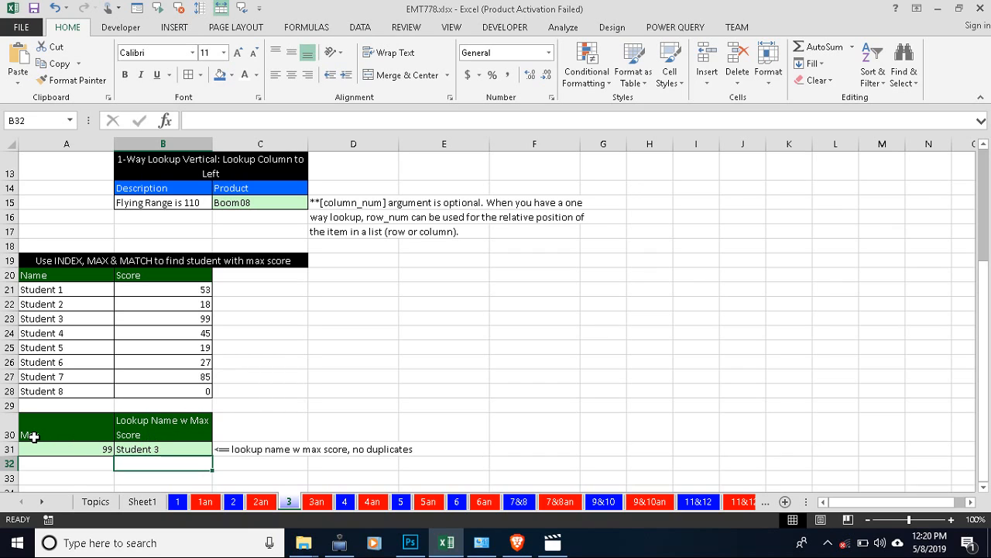
left_click(148, 451)
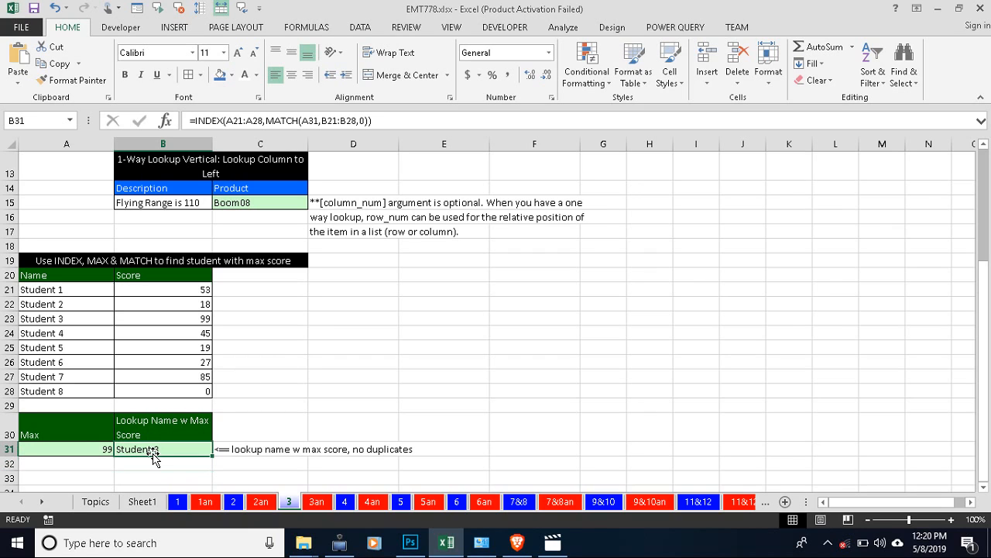
Start a second INDEX formula in B32 with the student names A21:A28 as the array.
left_click(159, 466)
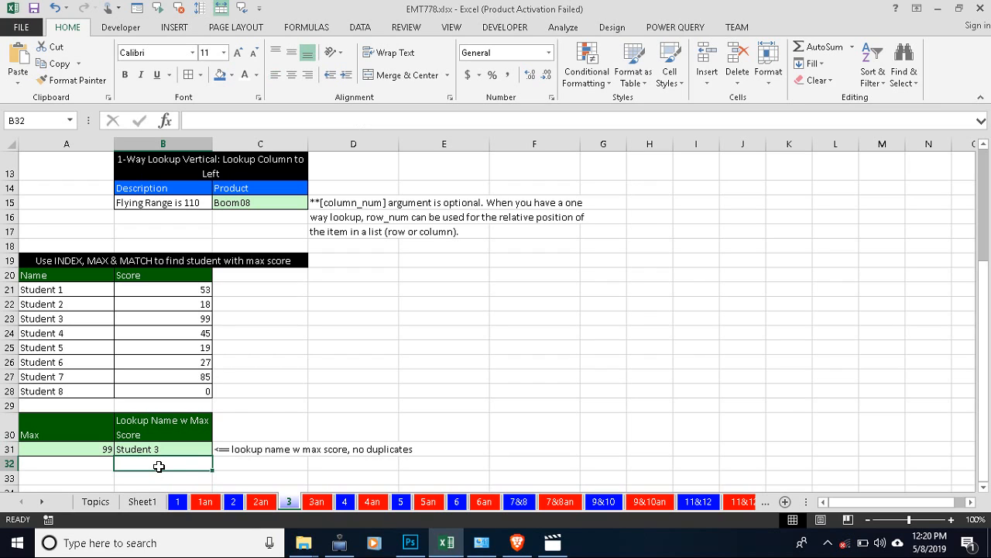
type("=")
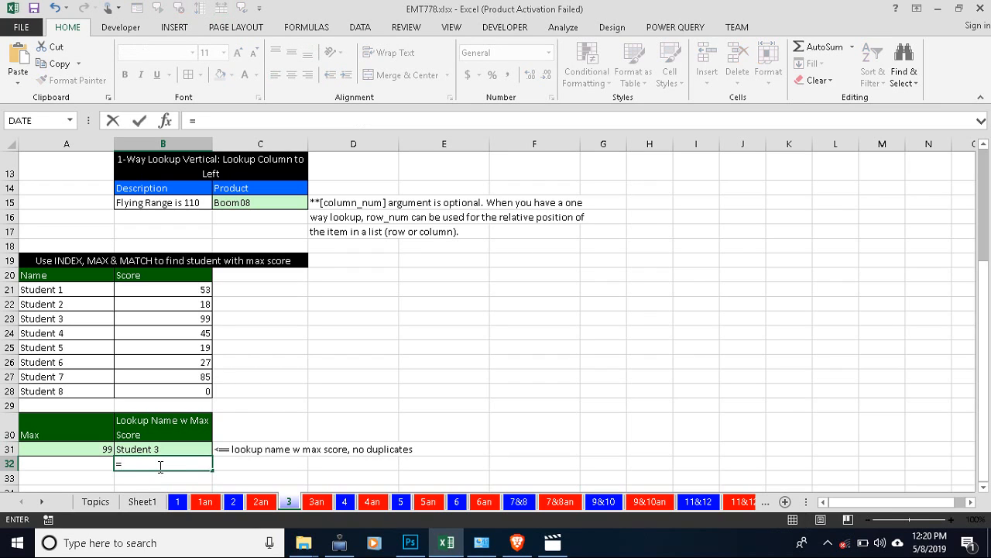
type("m")
key("BackSpace")
type("9")
key("BackSpace")
type("in")
key("Tab")
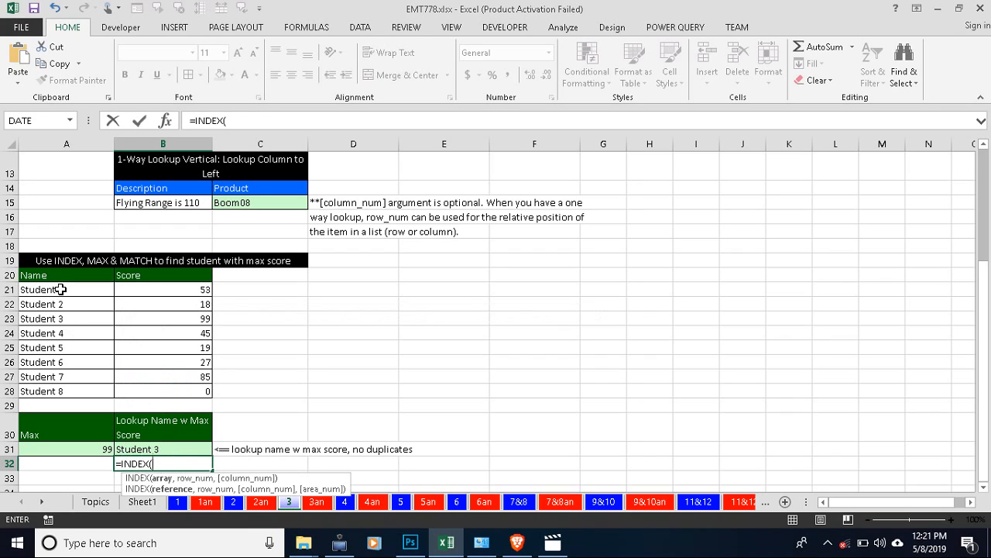
left_click_drag(61, 289, 61, 387)
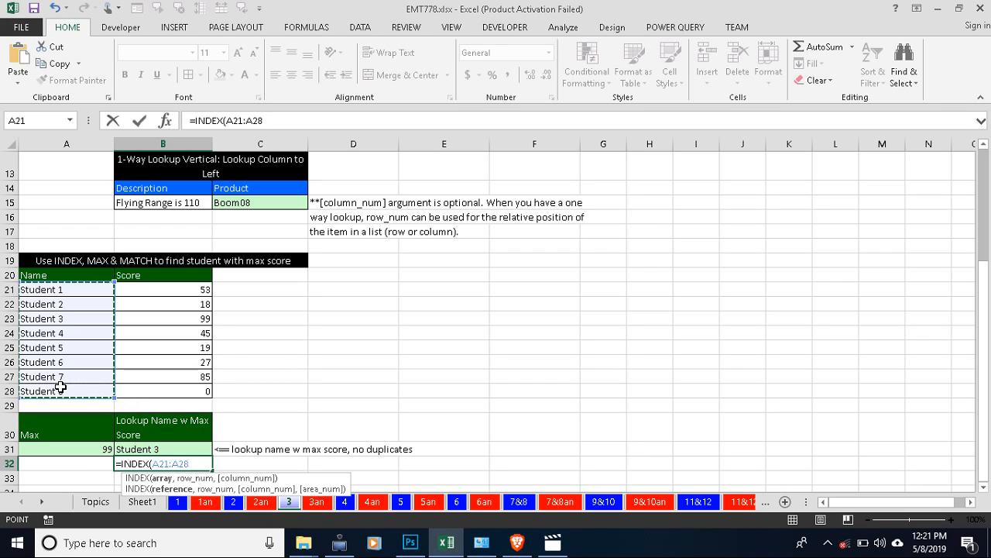
type(",")
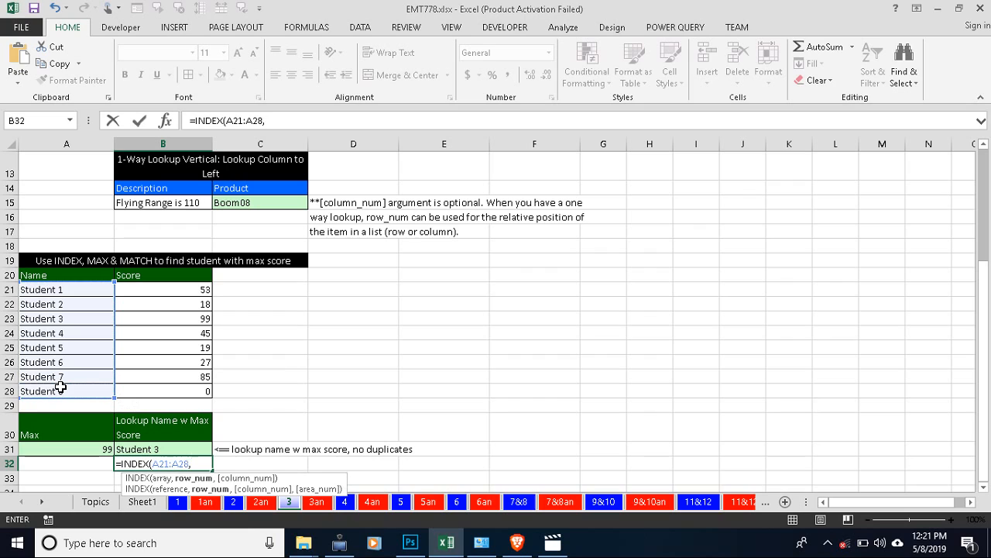
Nest a MATCH function as the row number argument, with MAX(B21:B28) as its lookup value.
type("ma")
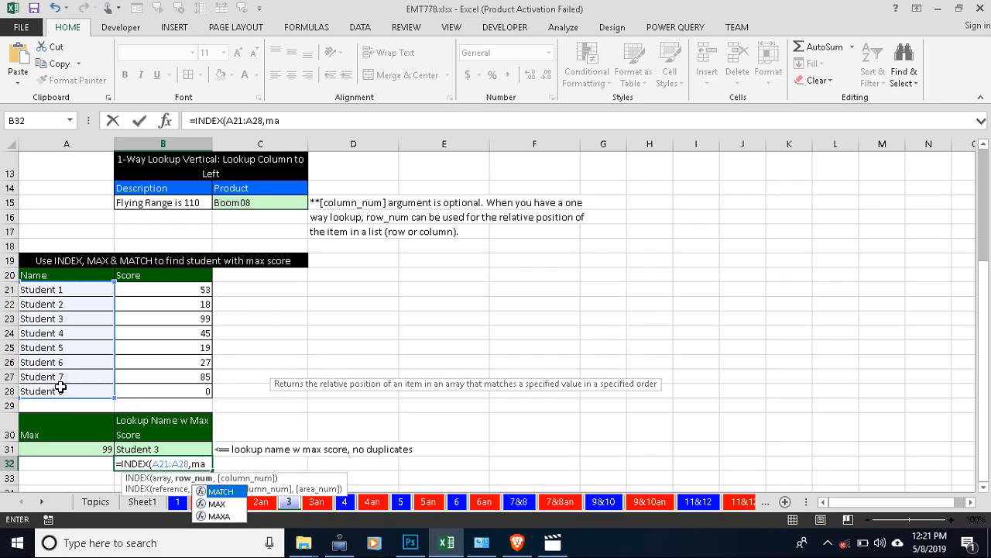
key("Tab")
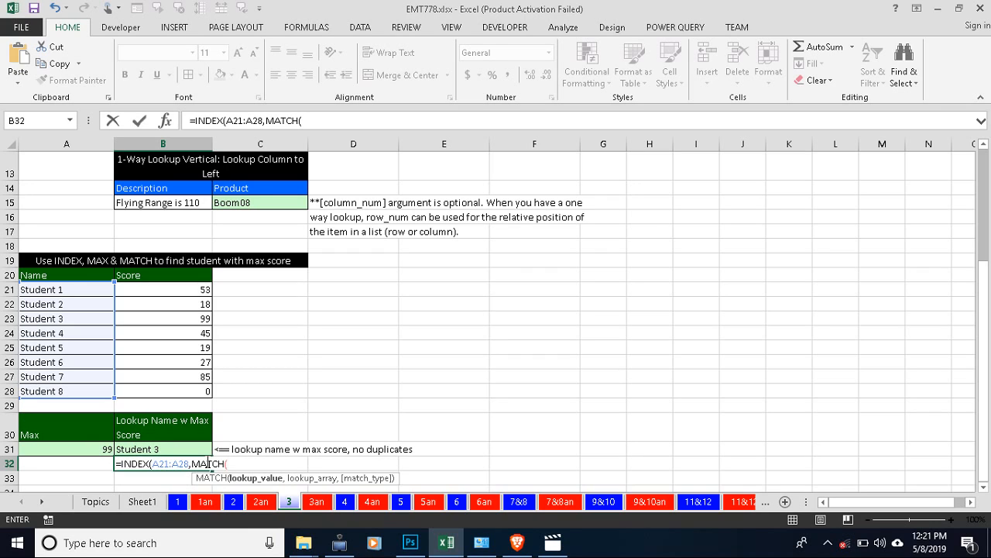
type("max")
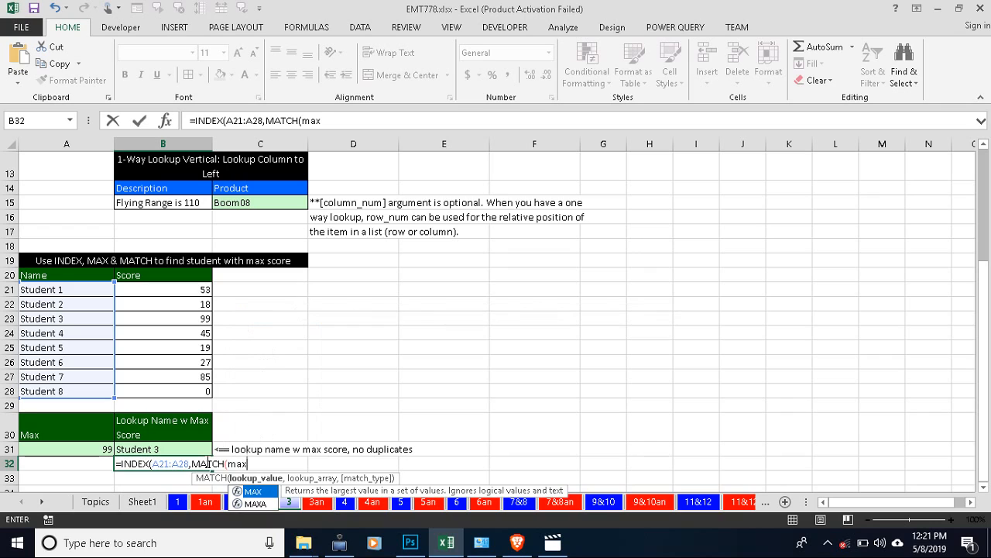
key("Tab")
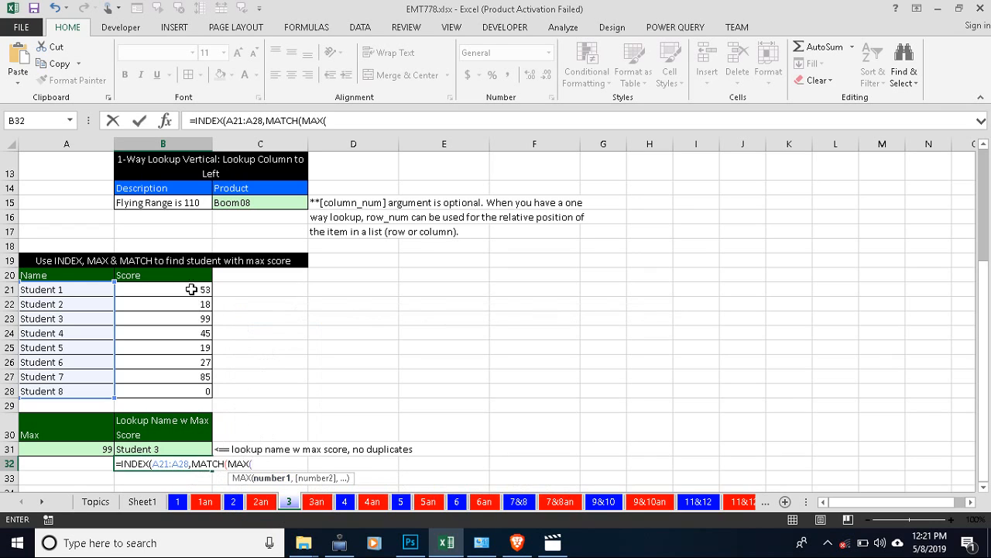
left_click_drag(192, 289, 190, 381)
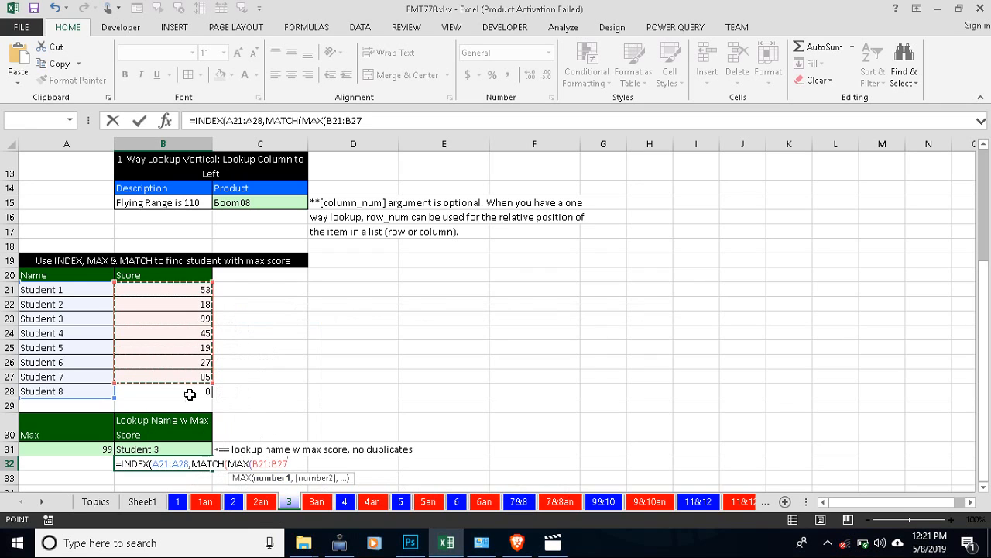
left_click_drag(189, 397, 189, 391)
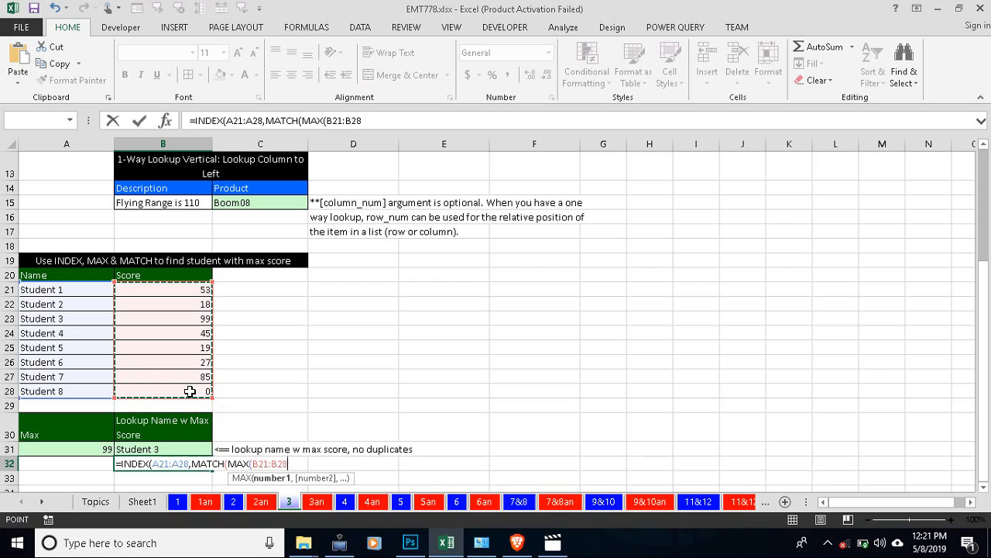
key("BackSpace")
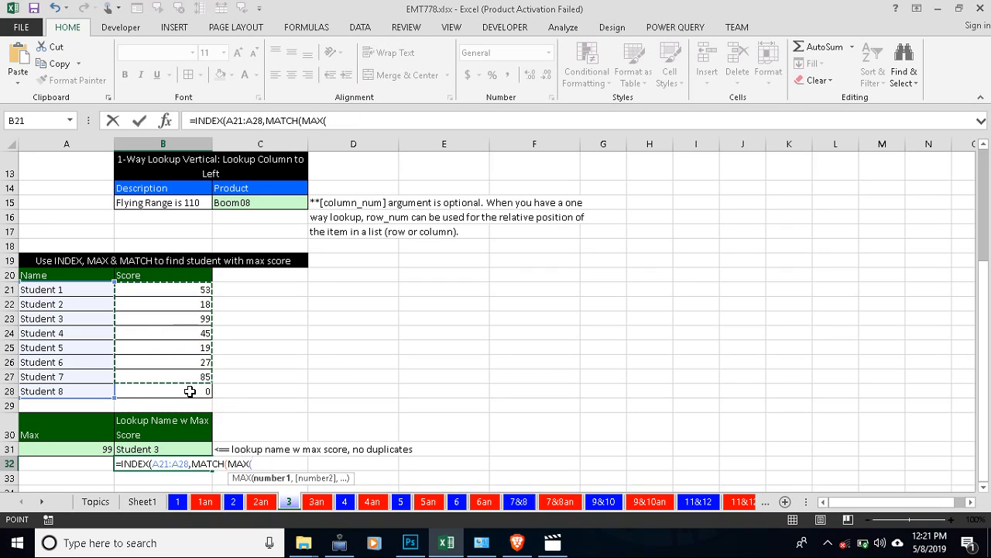
left_click(180, 289)
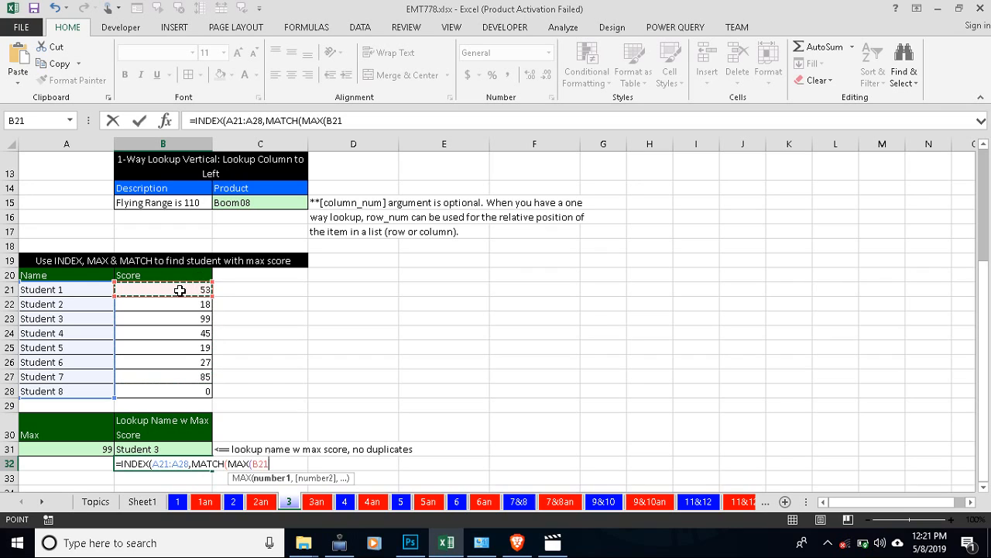
left_click_drag(179, 348, 181, 393)
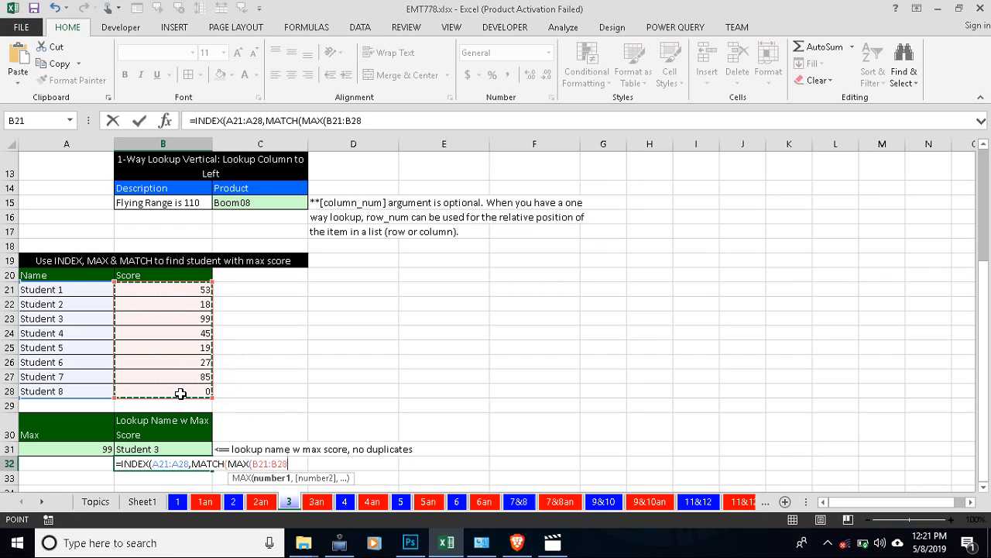
type(")")
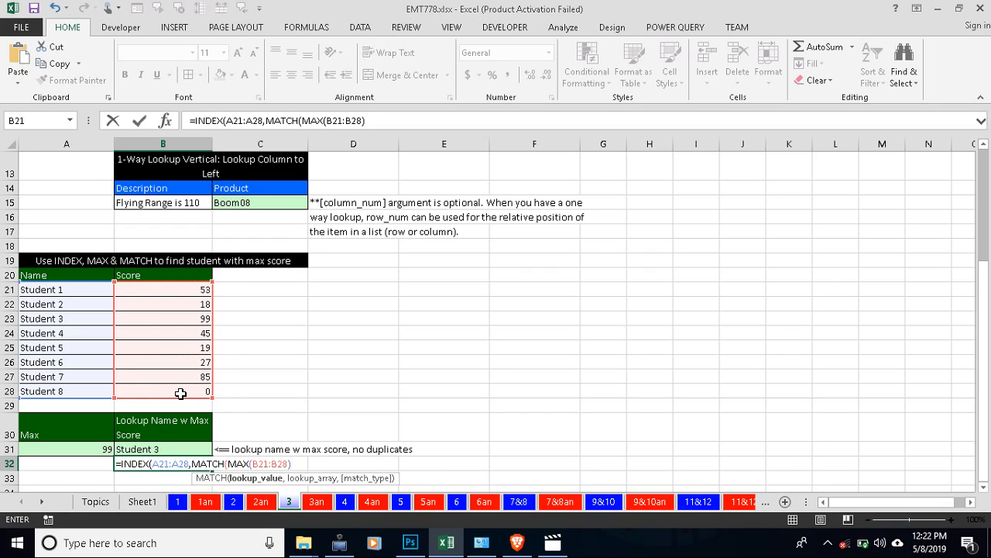
Complete the nested MATCH with B21:B28 as the lookup array and match type 0, and enter the finished INDEX formula in B32.
type(",")
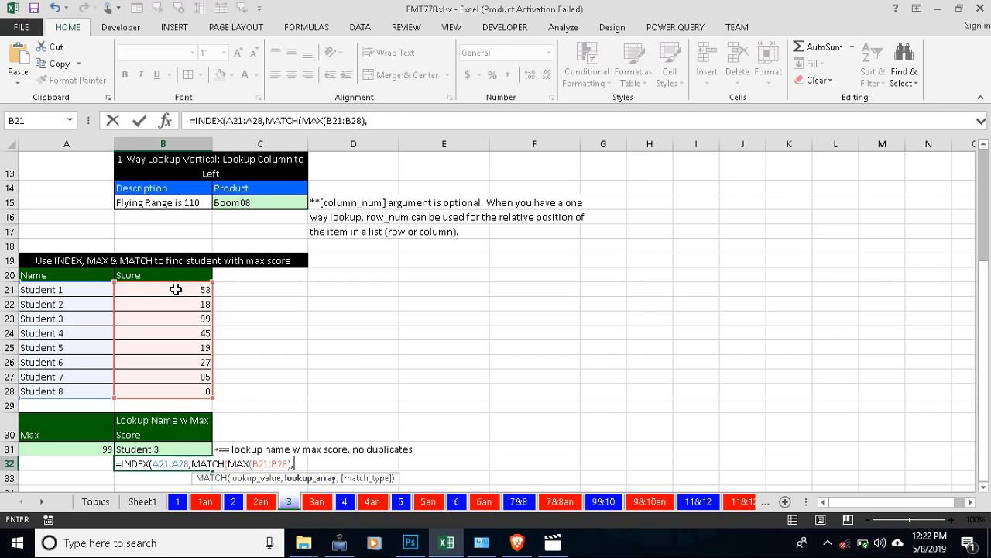
left_click_drag(175, 294, 186, 394)
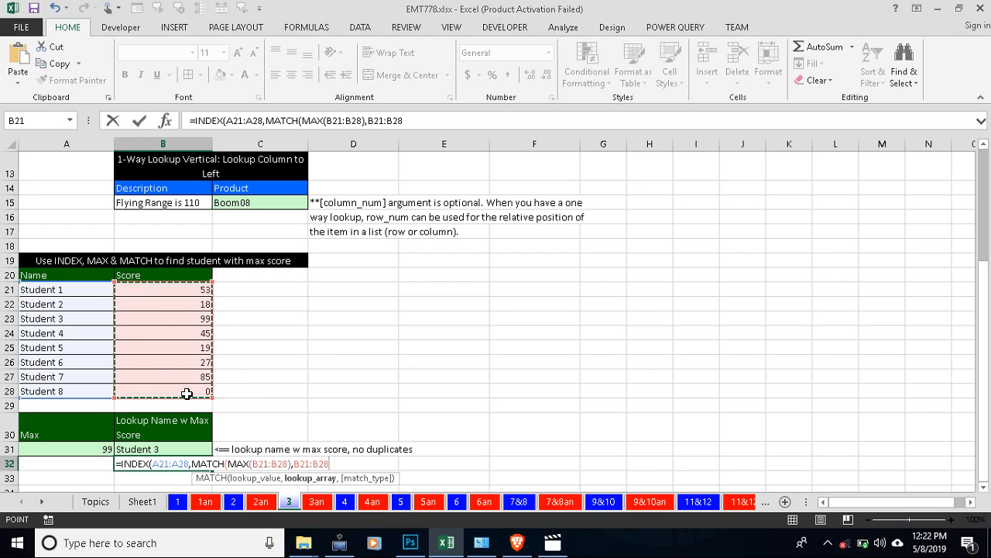
type(",")
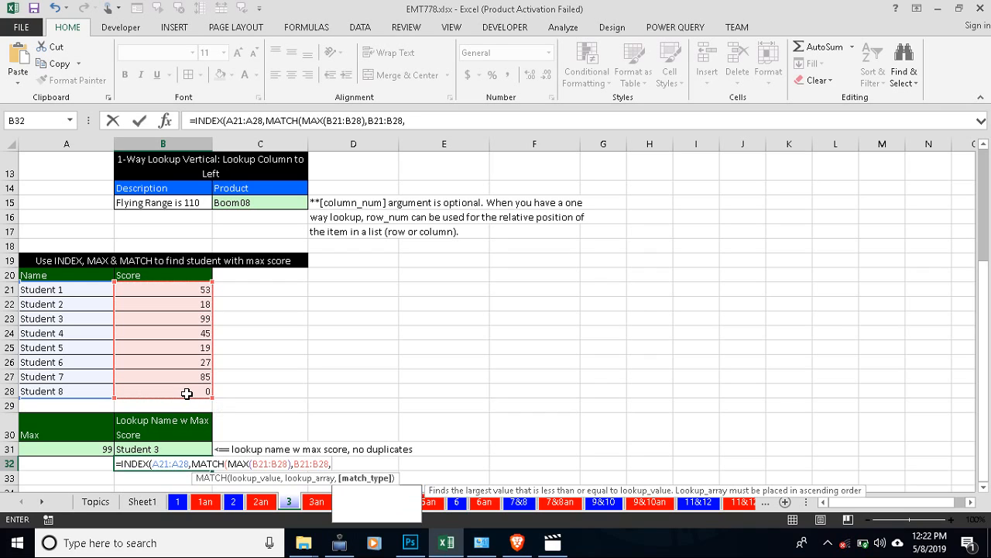
type("0)")
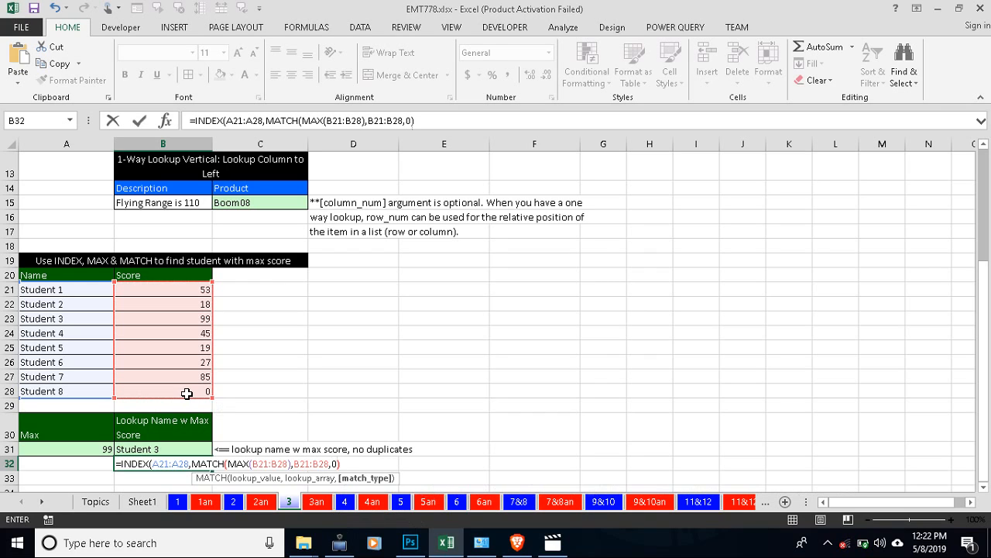
type(")")
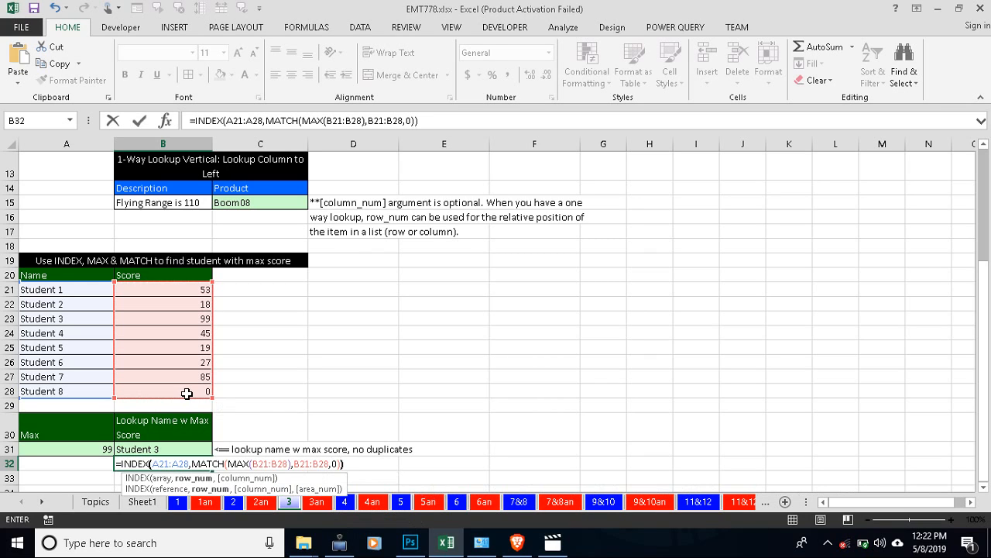
key("Return")
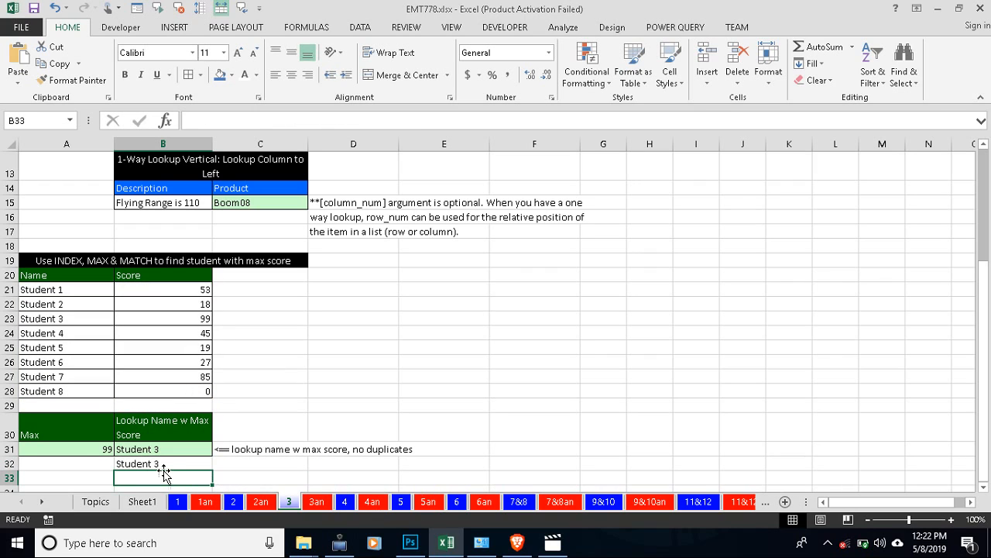
Review the nested formula in B32 and the MAX helper formula in A31, and open worksheet 4.
left_click(155, 462)
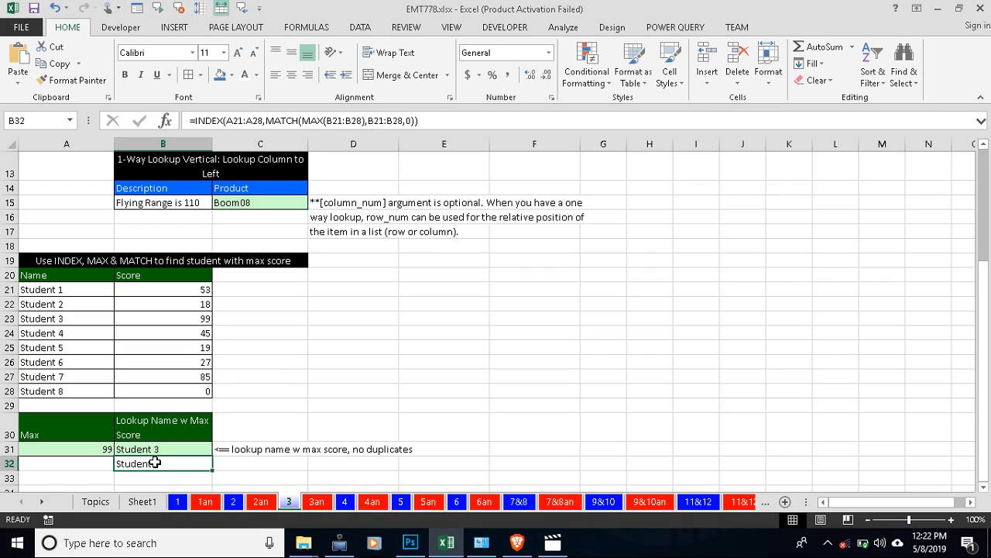
left_click(102, 452)
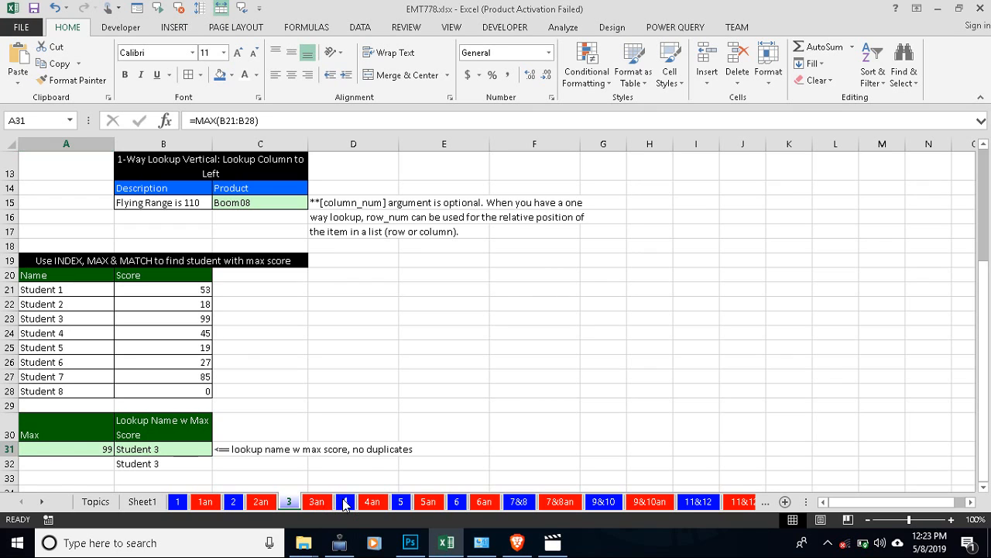
left_click(345, 502)
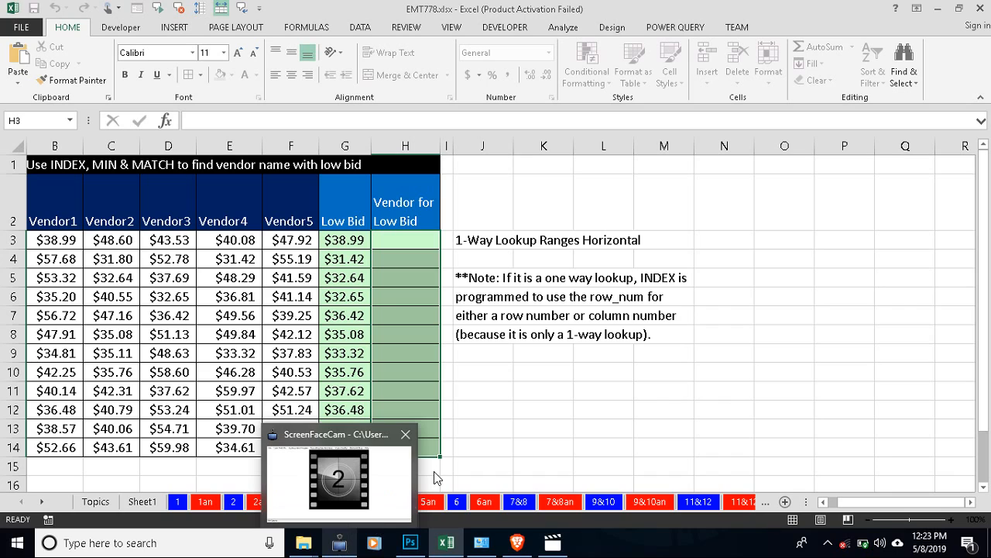
left_click(375, 479)
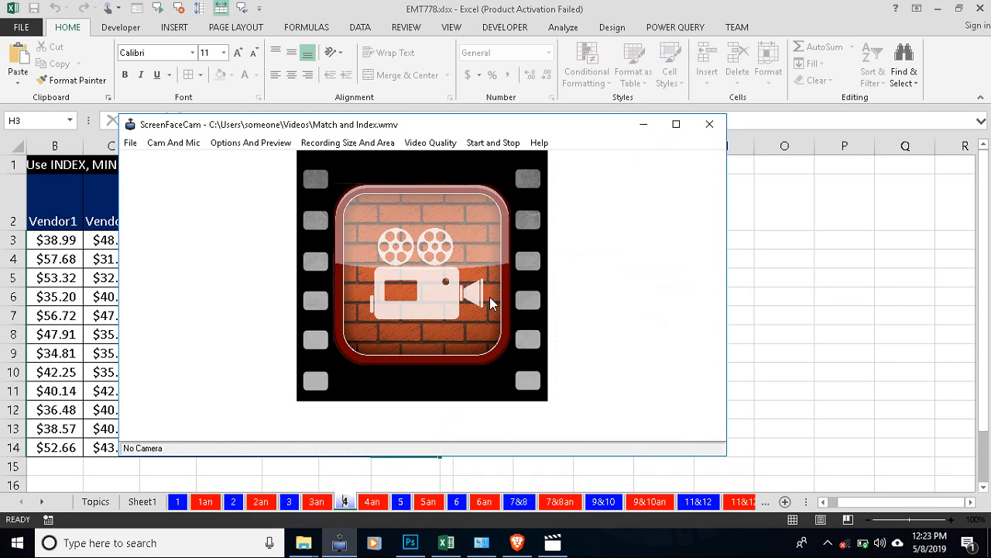
left_click(473, 143)
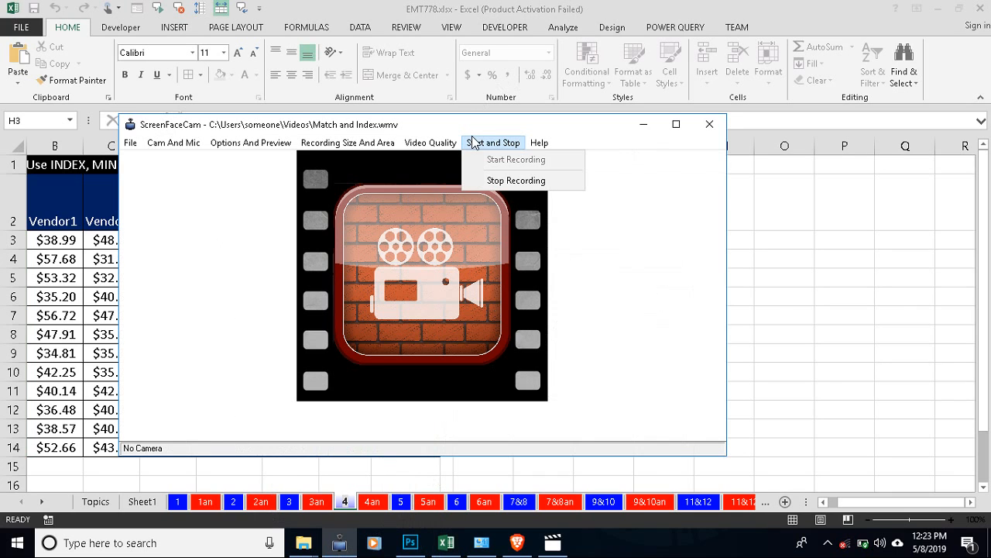